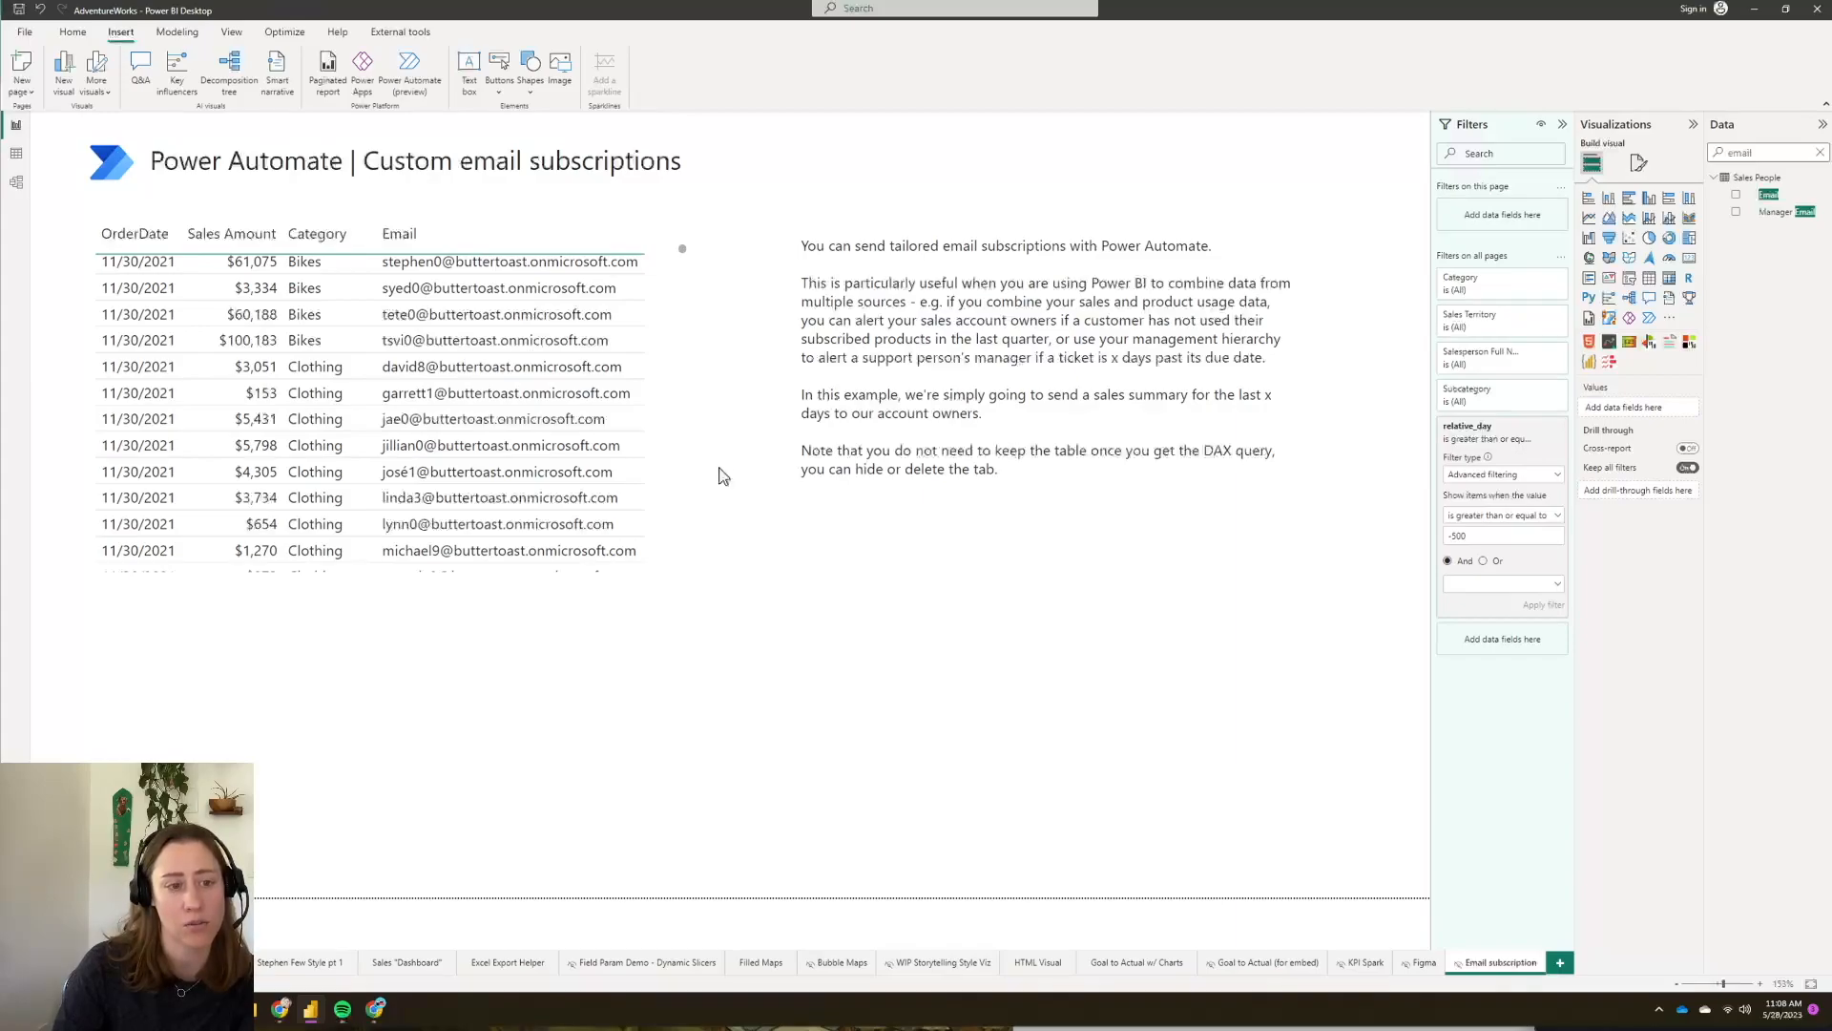
# - Select the sales table and check its relative_day filter stays at greater than or equal to -500
pyautogui.click(689, 251)
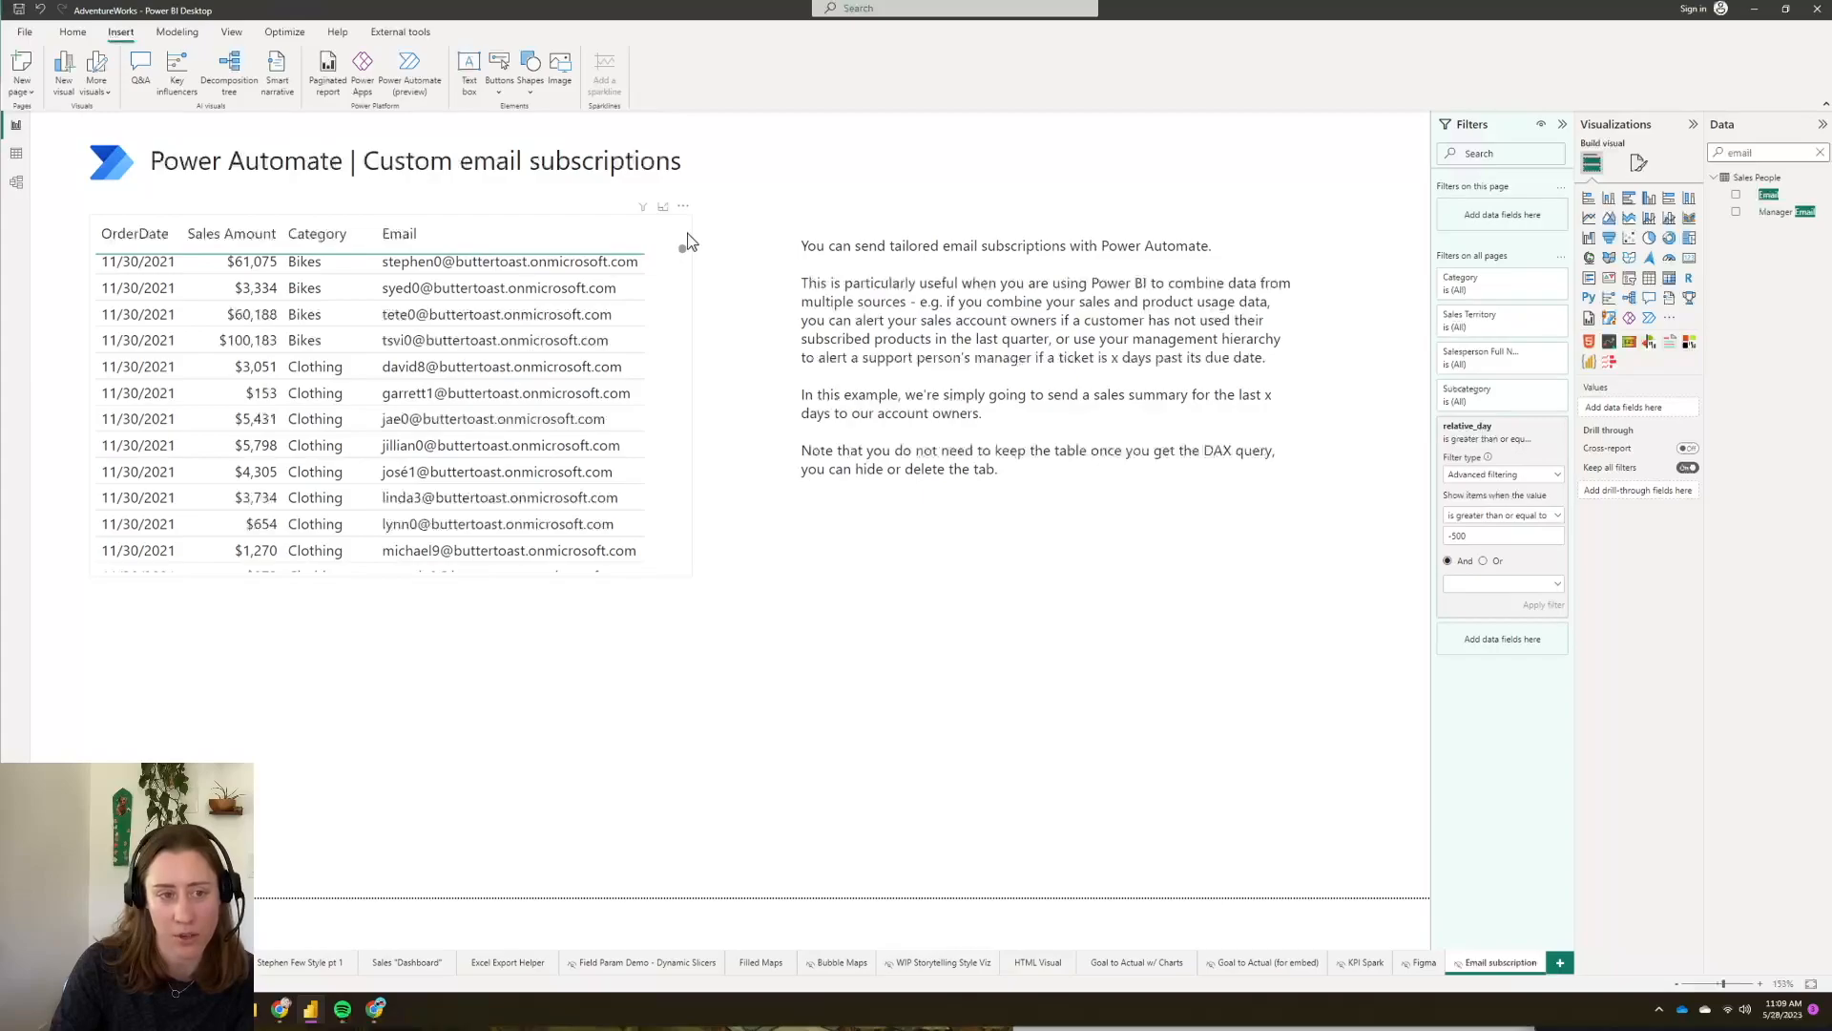
pyautogui.scroll(4, 685, 239)
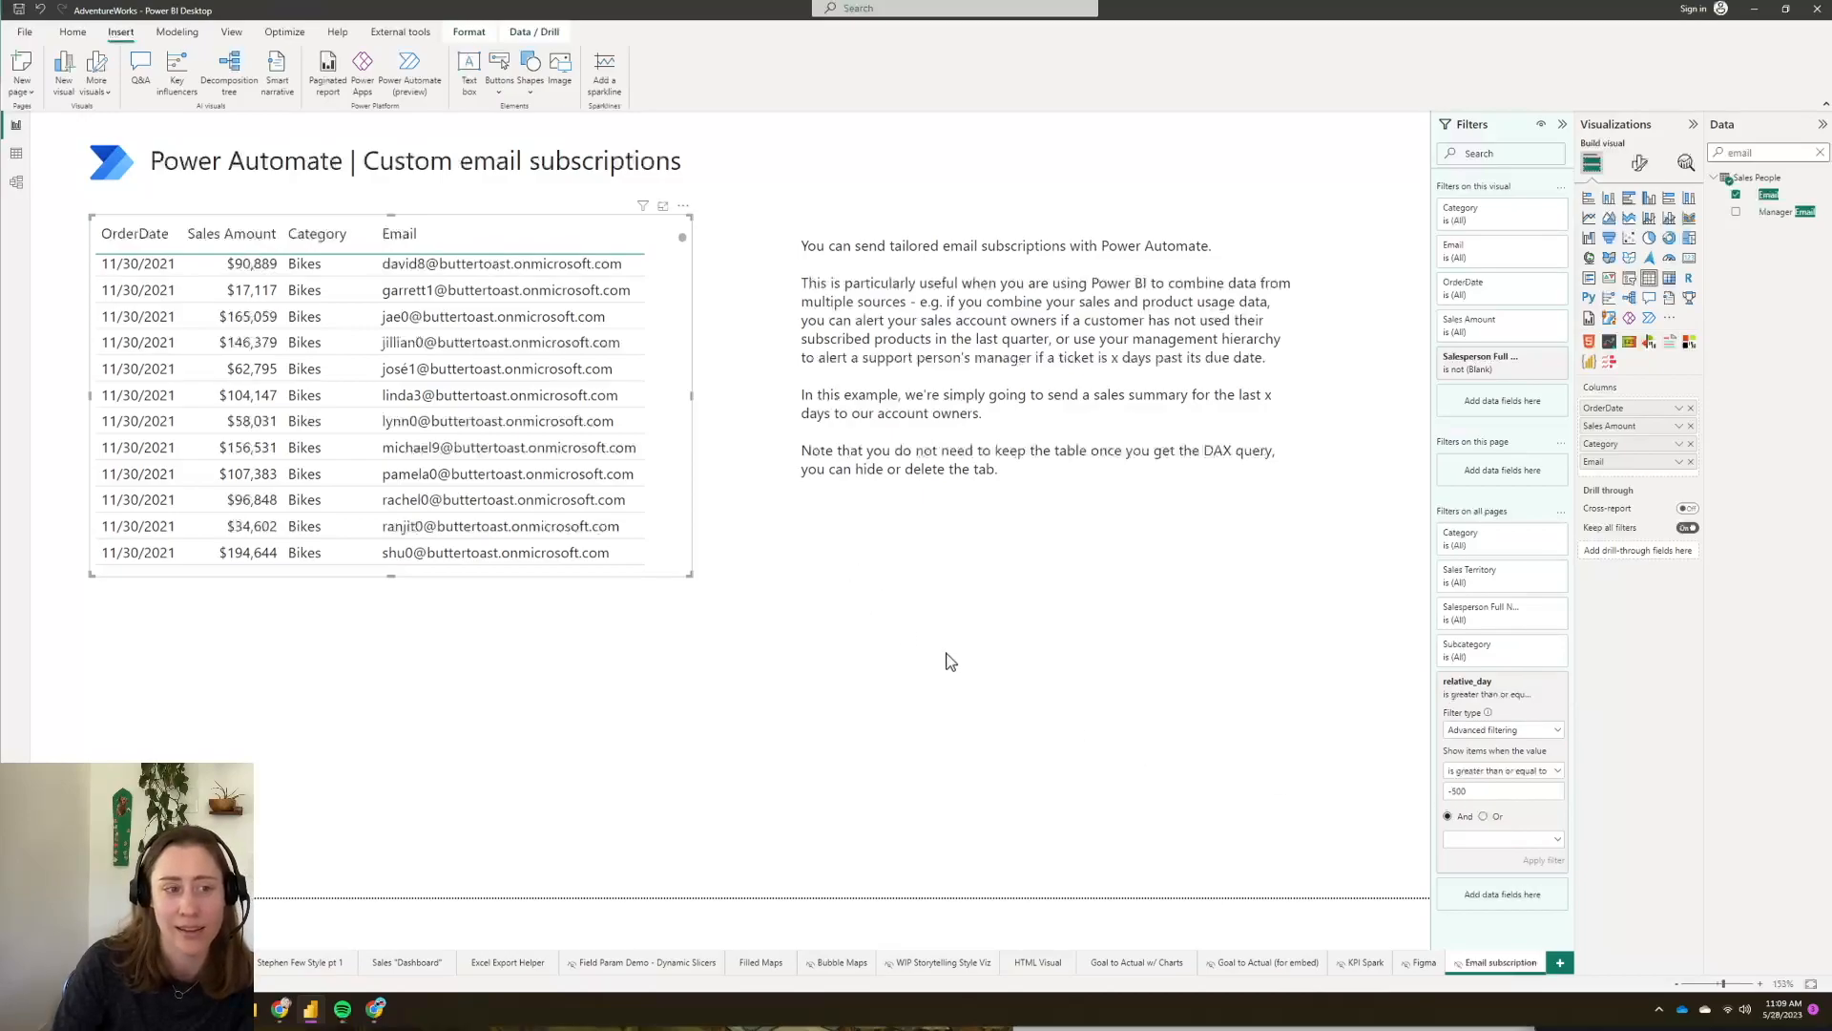
pyautogui.doubleClick(1454, 790)
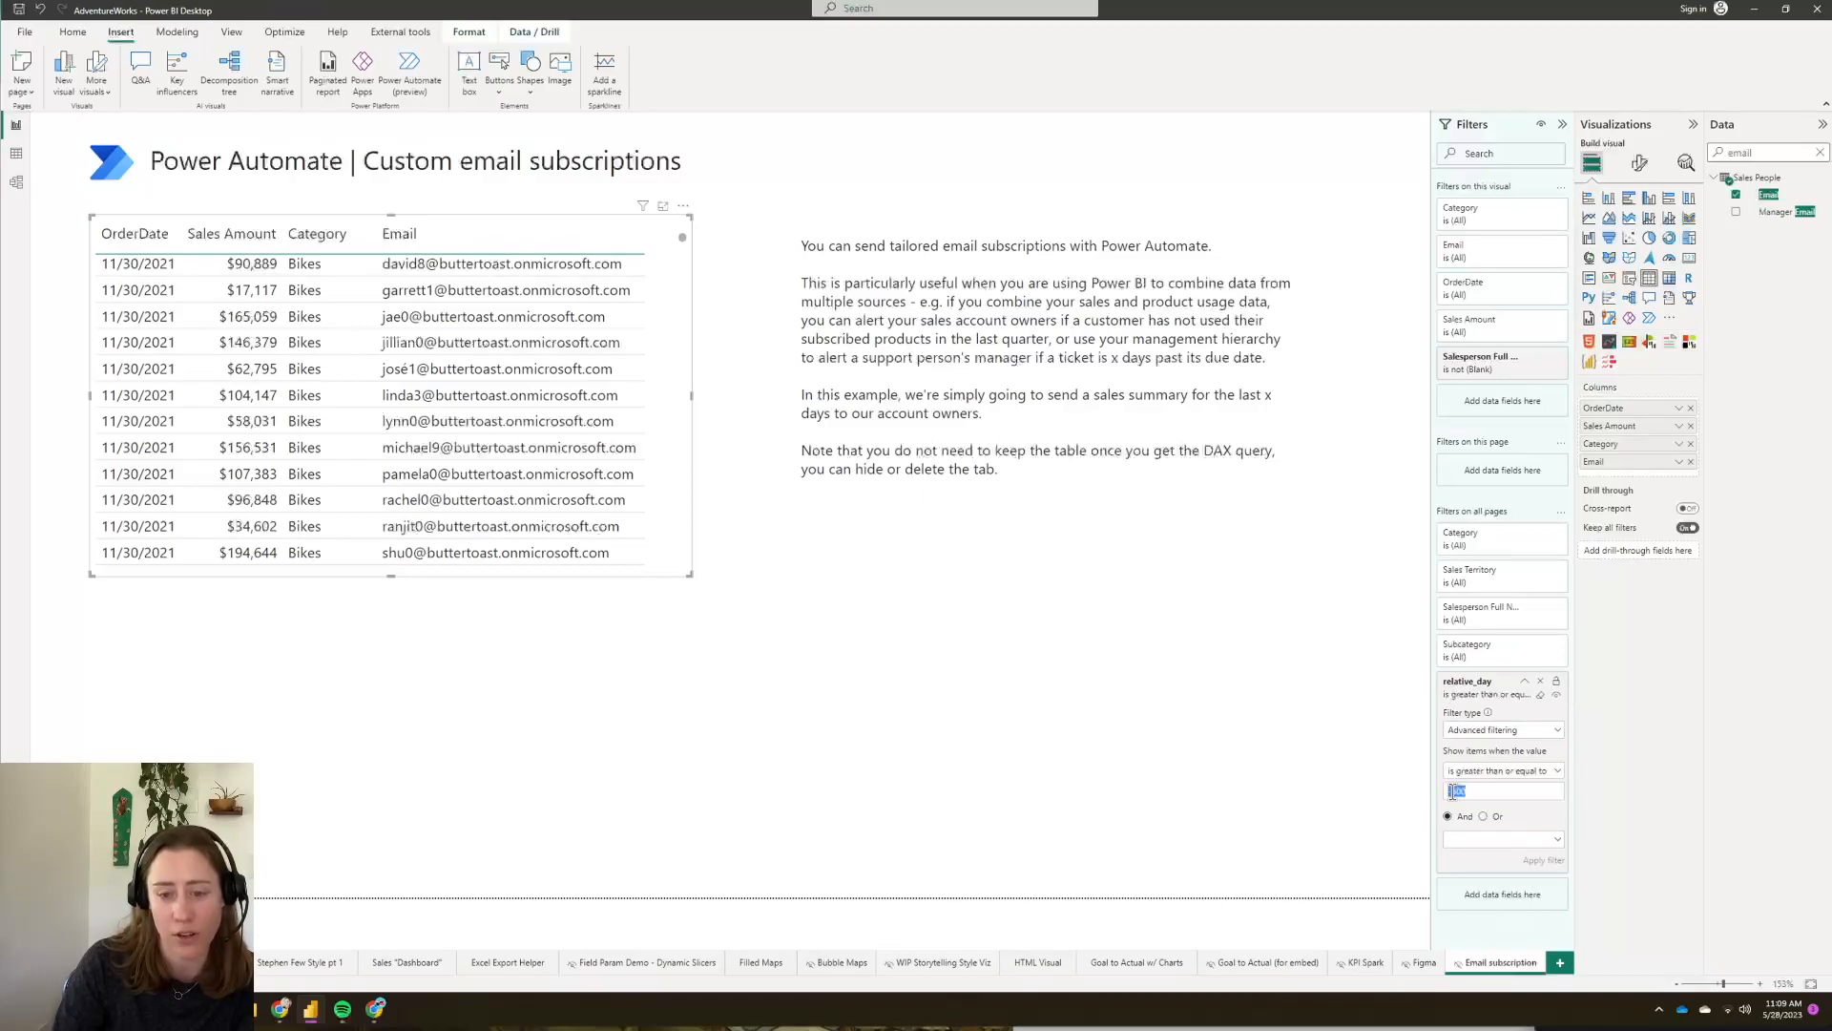
pyautogui.click(1523, 798)
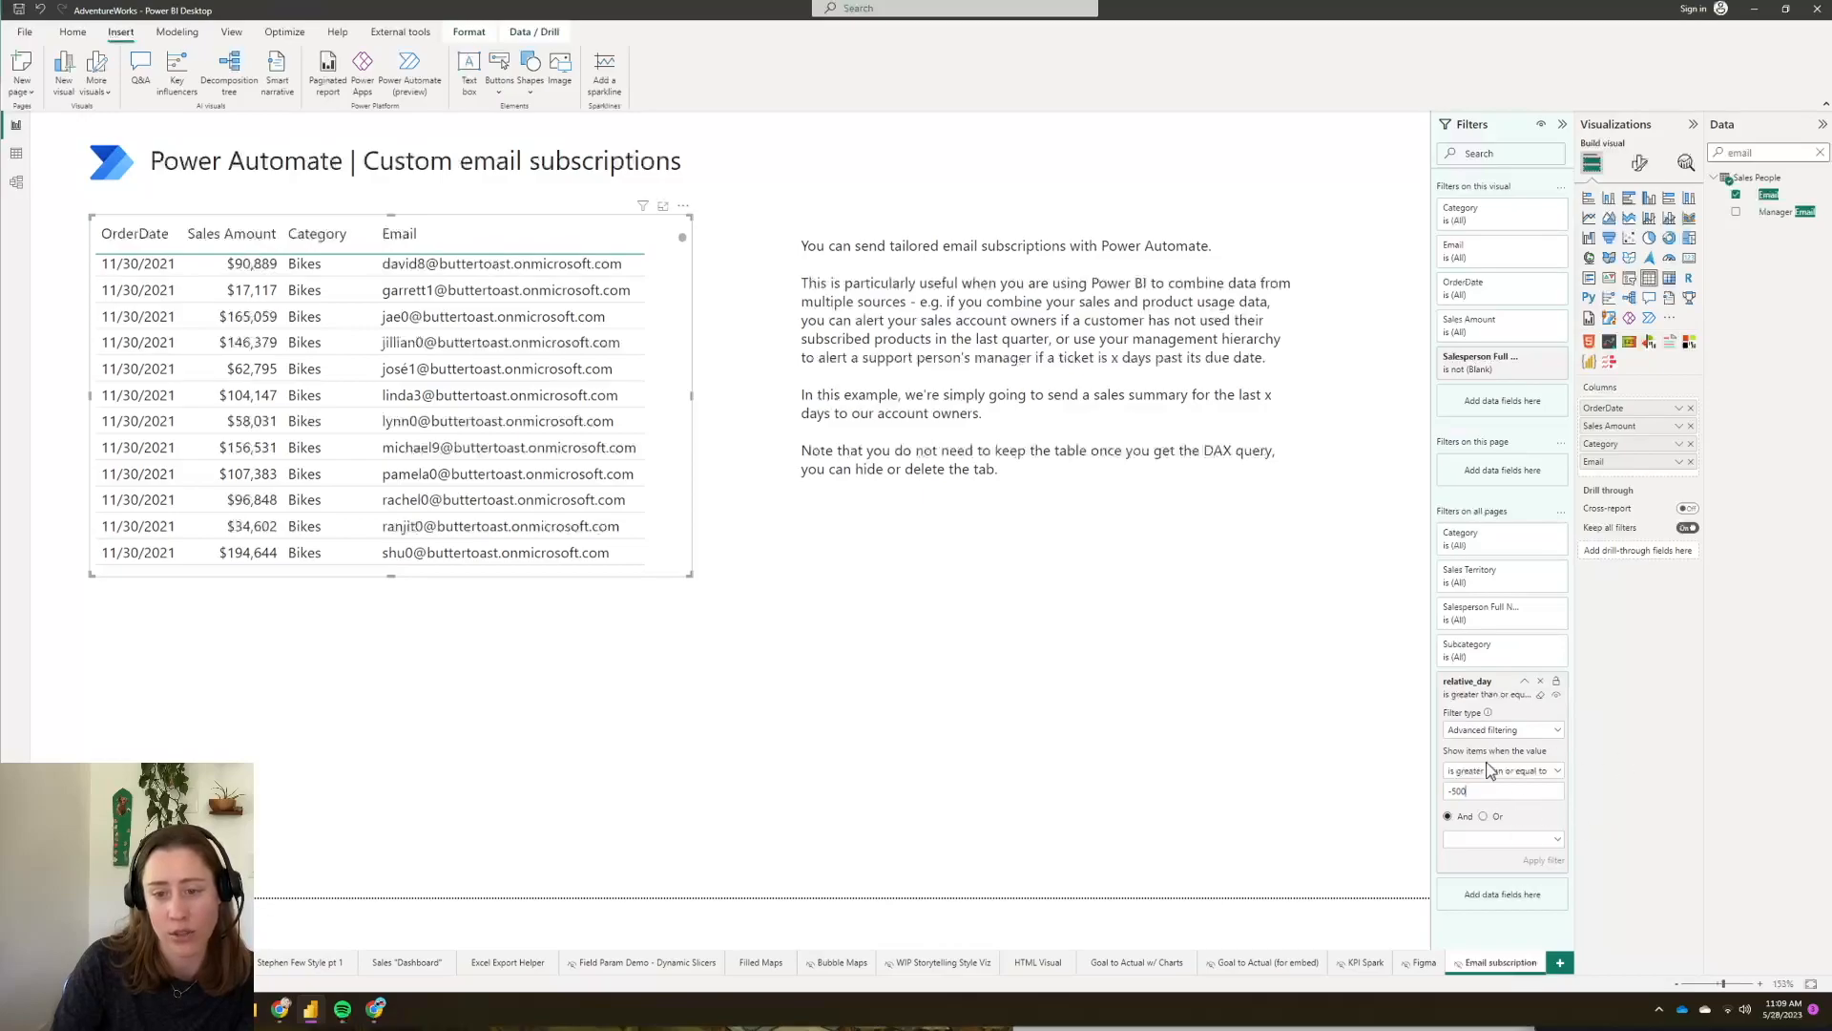
pyautogui.click(1483, 688)
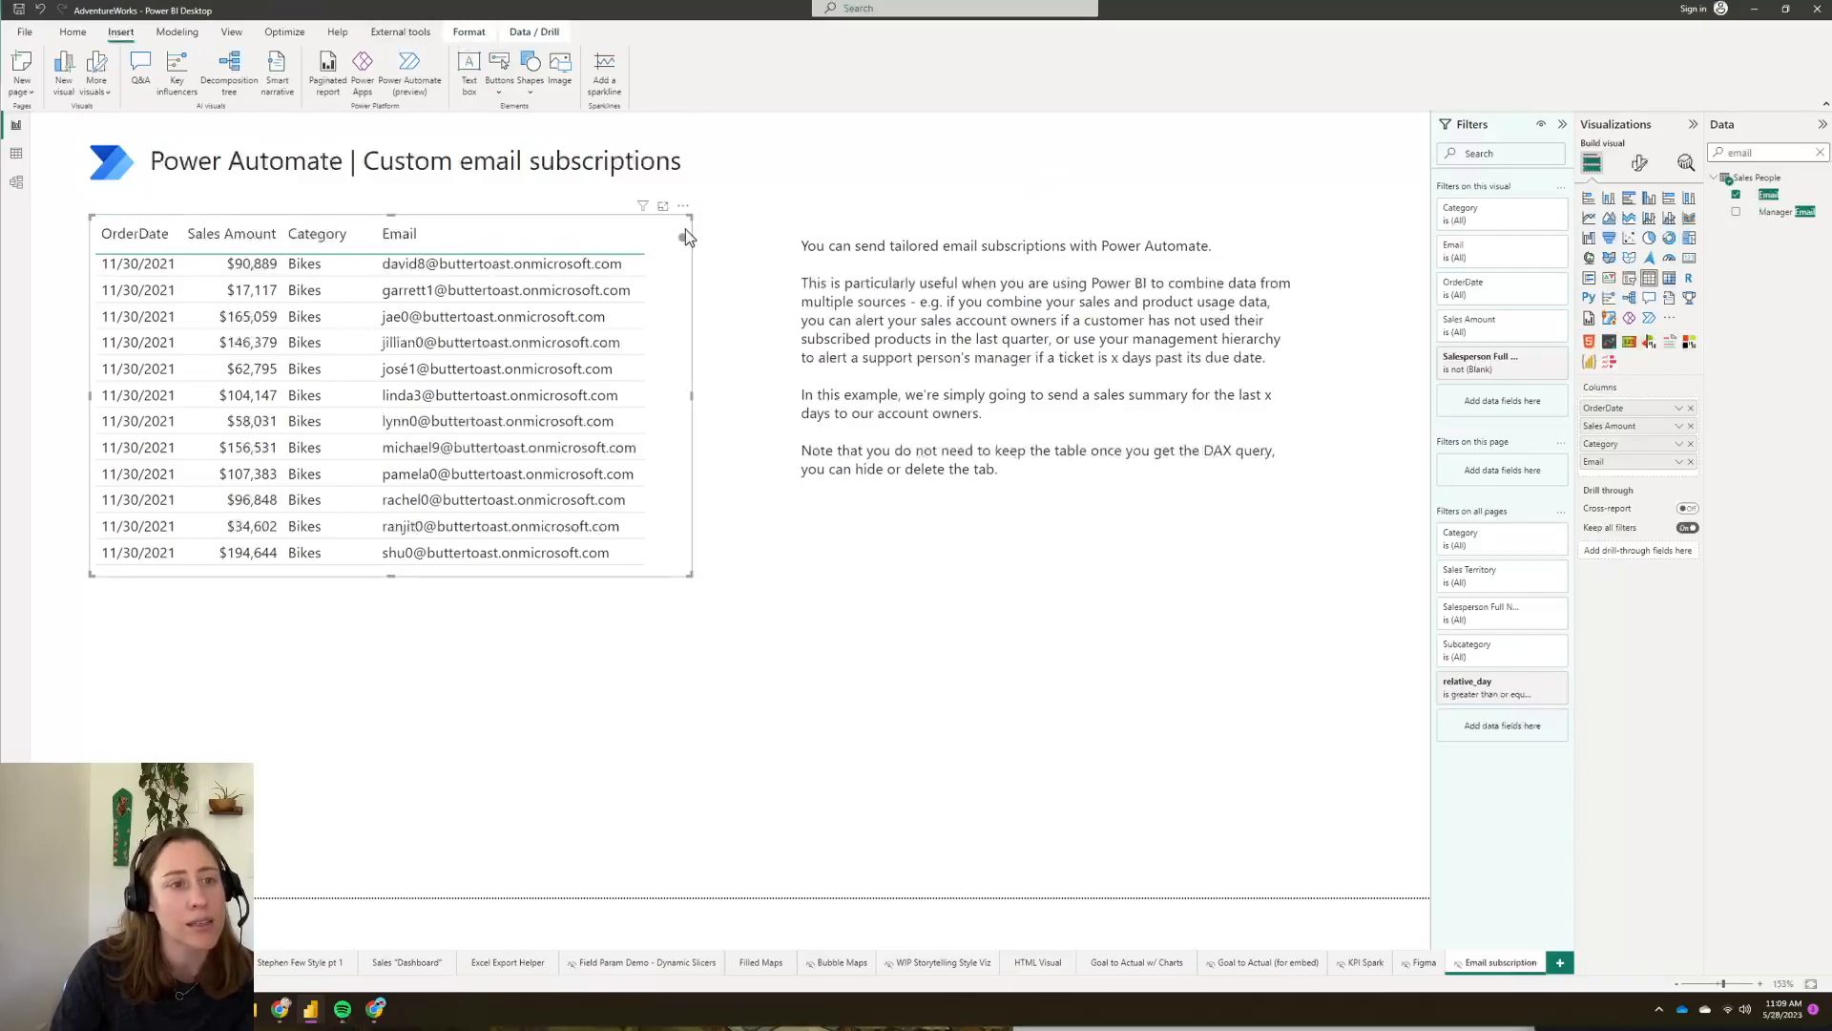
# - Record a visual refresh in Performance analyzer and copy the sales table's DAX query
pyautogui.click(287, 34)
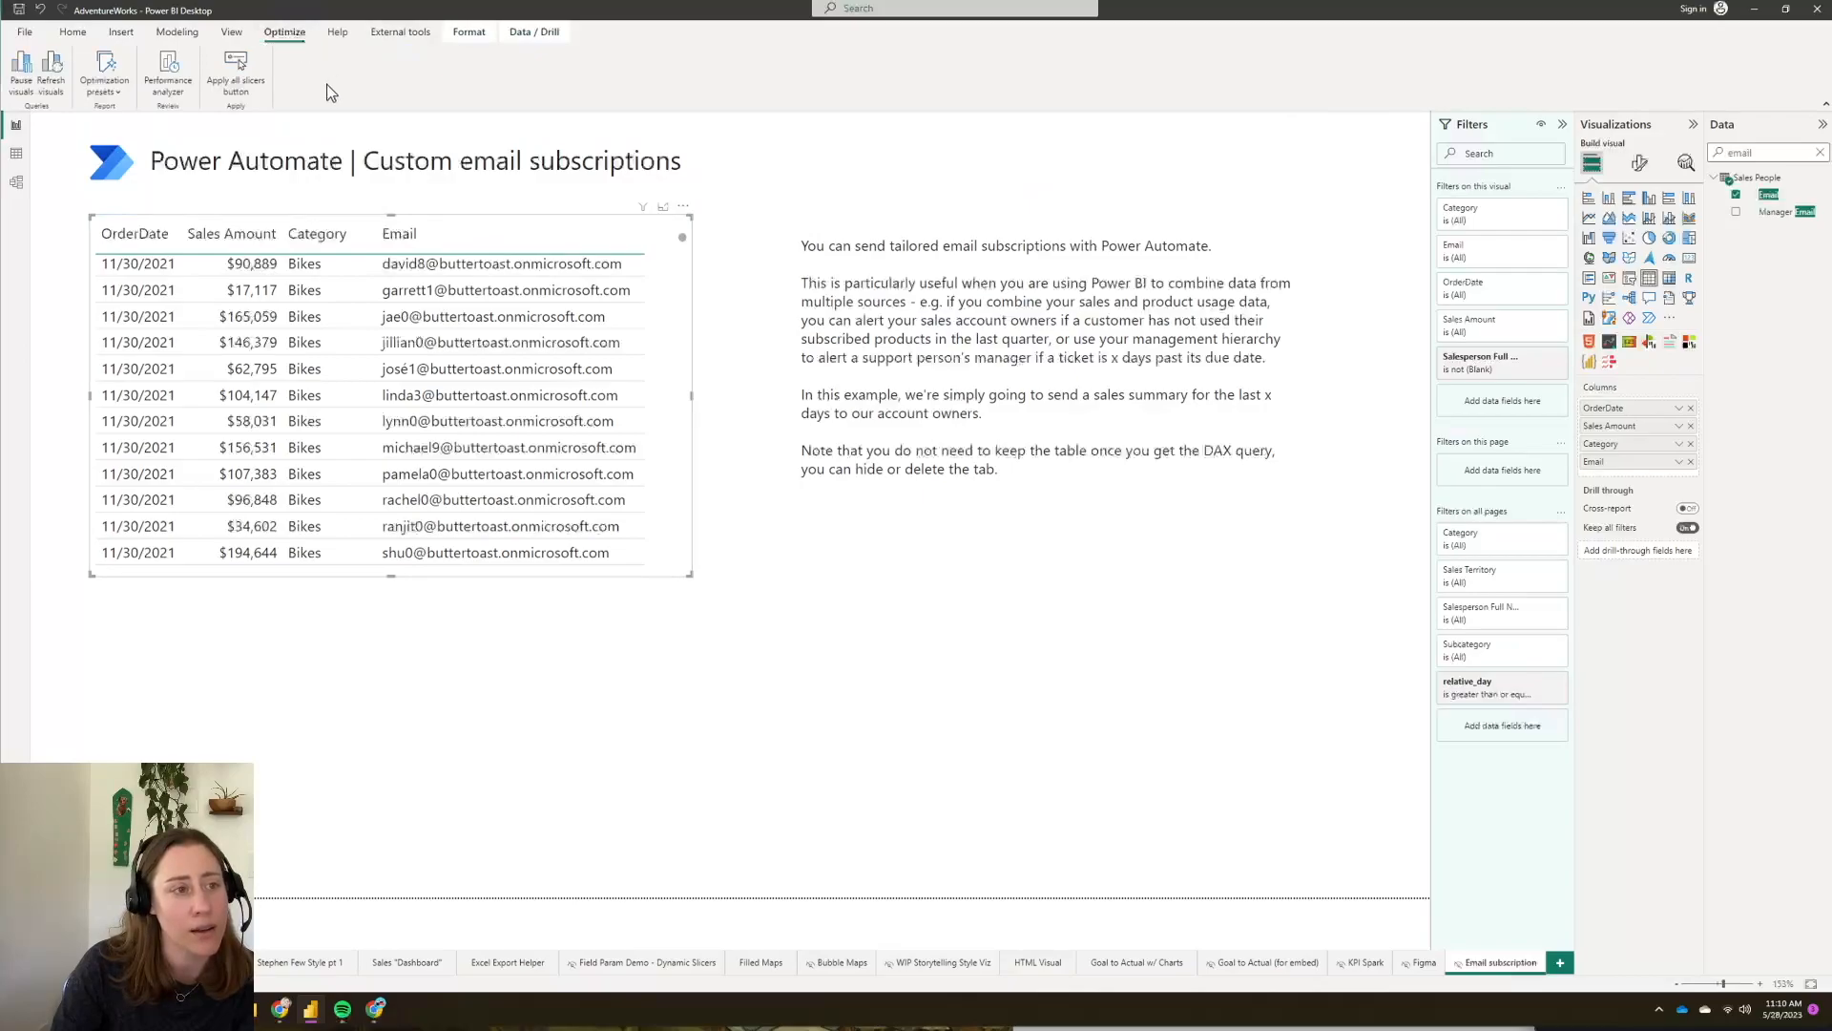
pyautogui.click(167, 79)
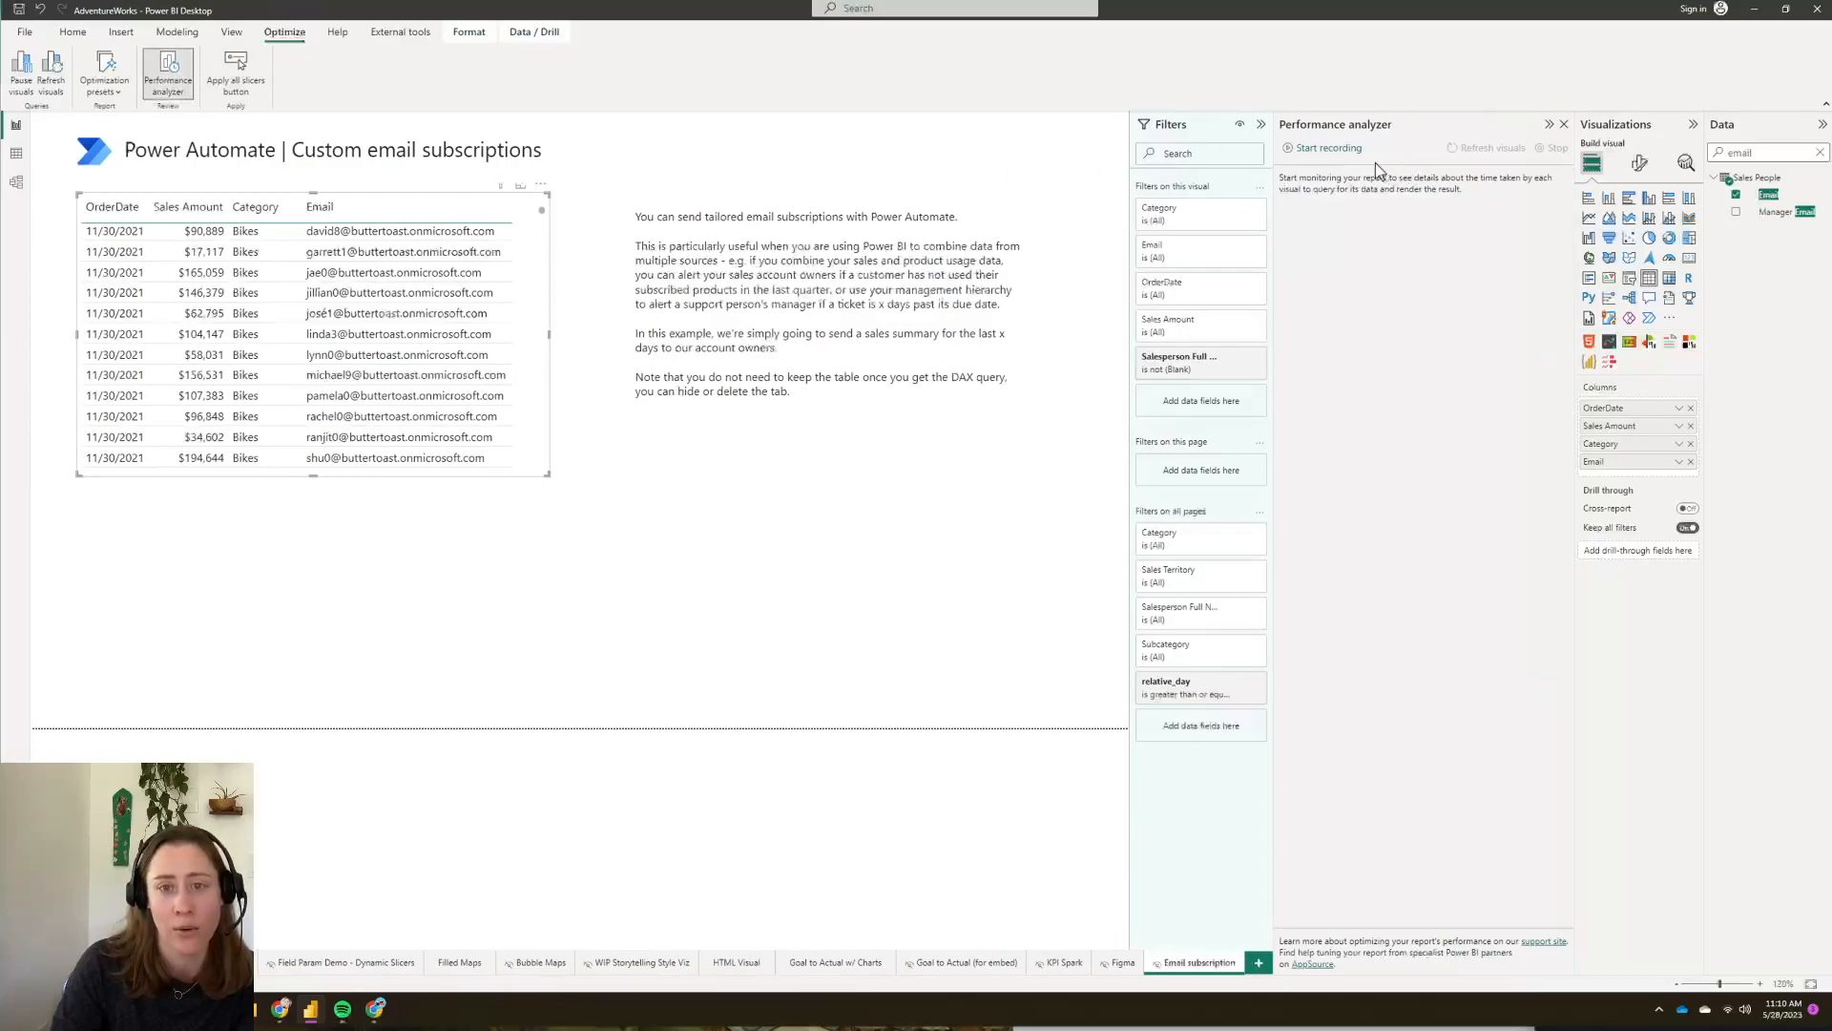
pyautogui.click(1327, 148)
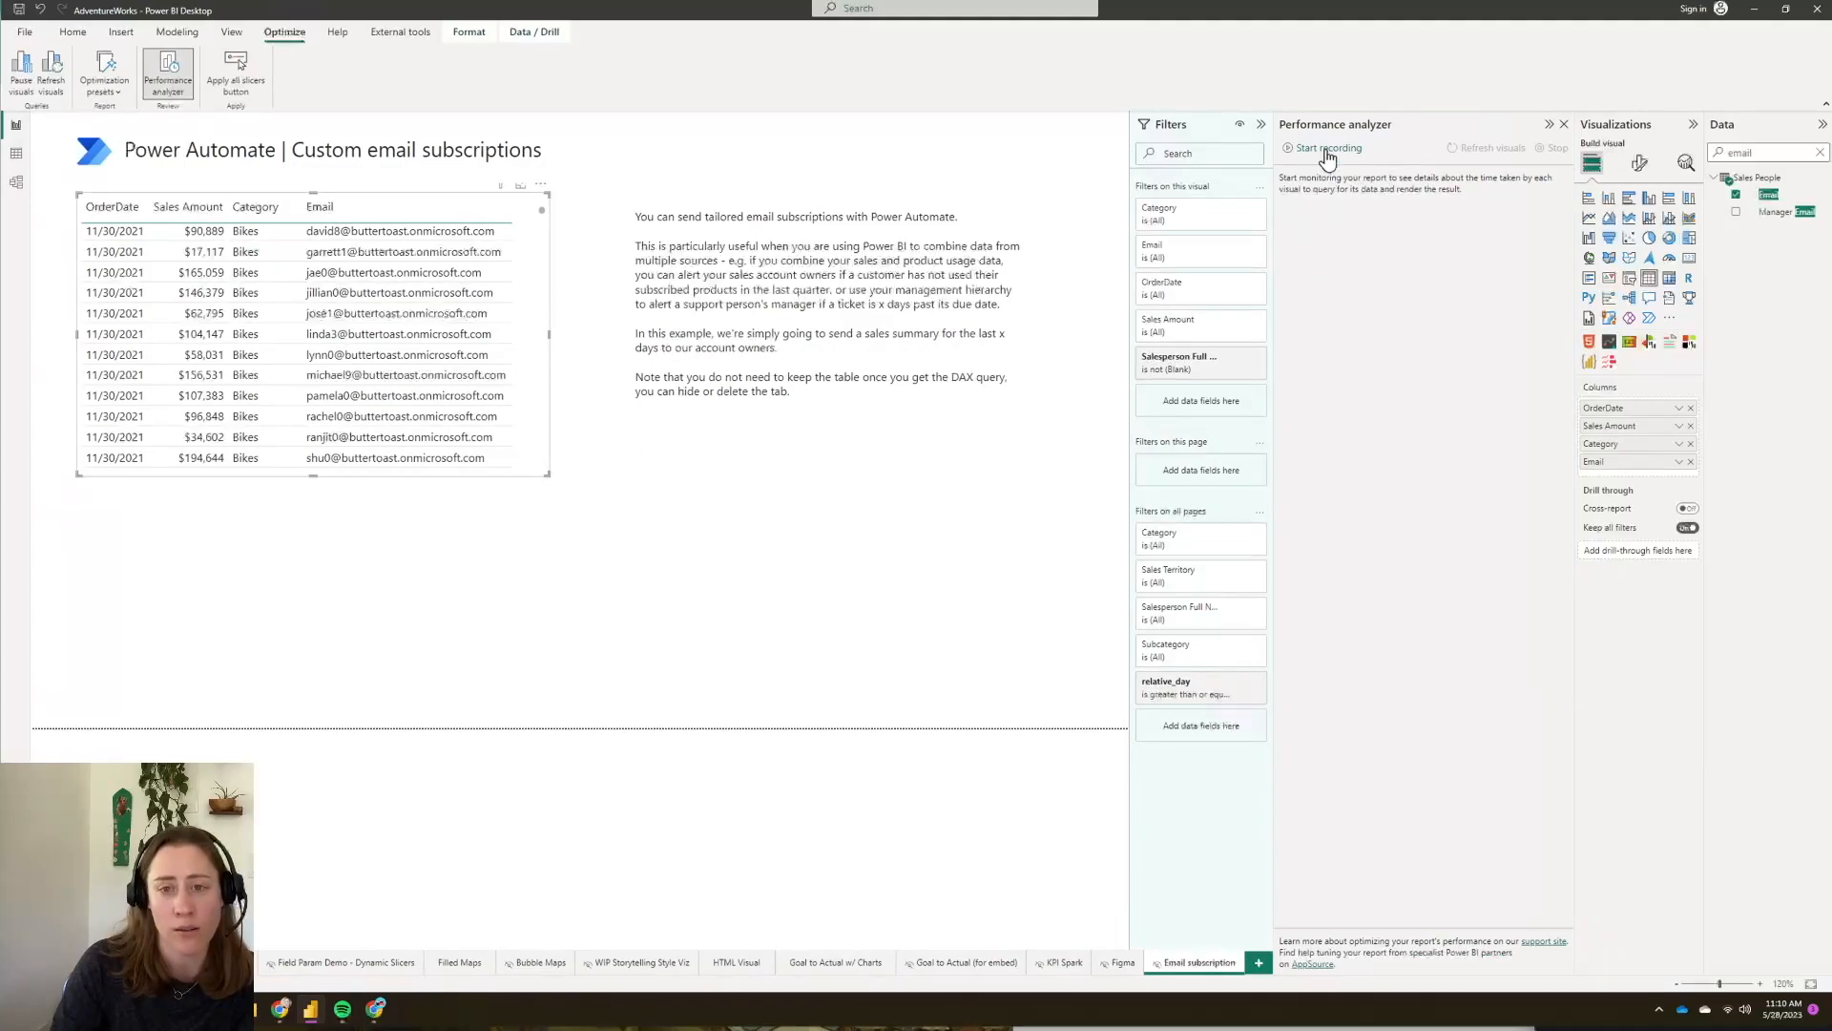
pyautogui.click(1493, 149)
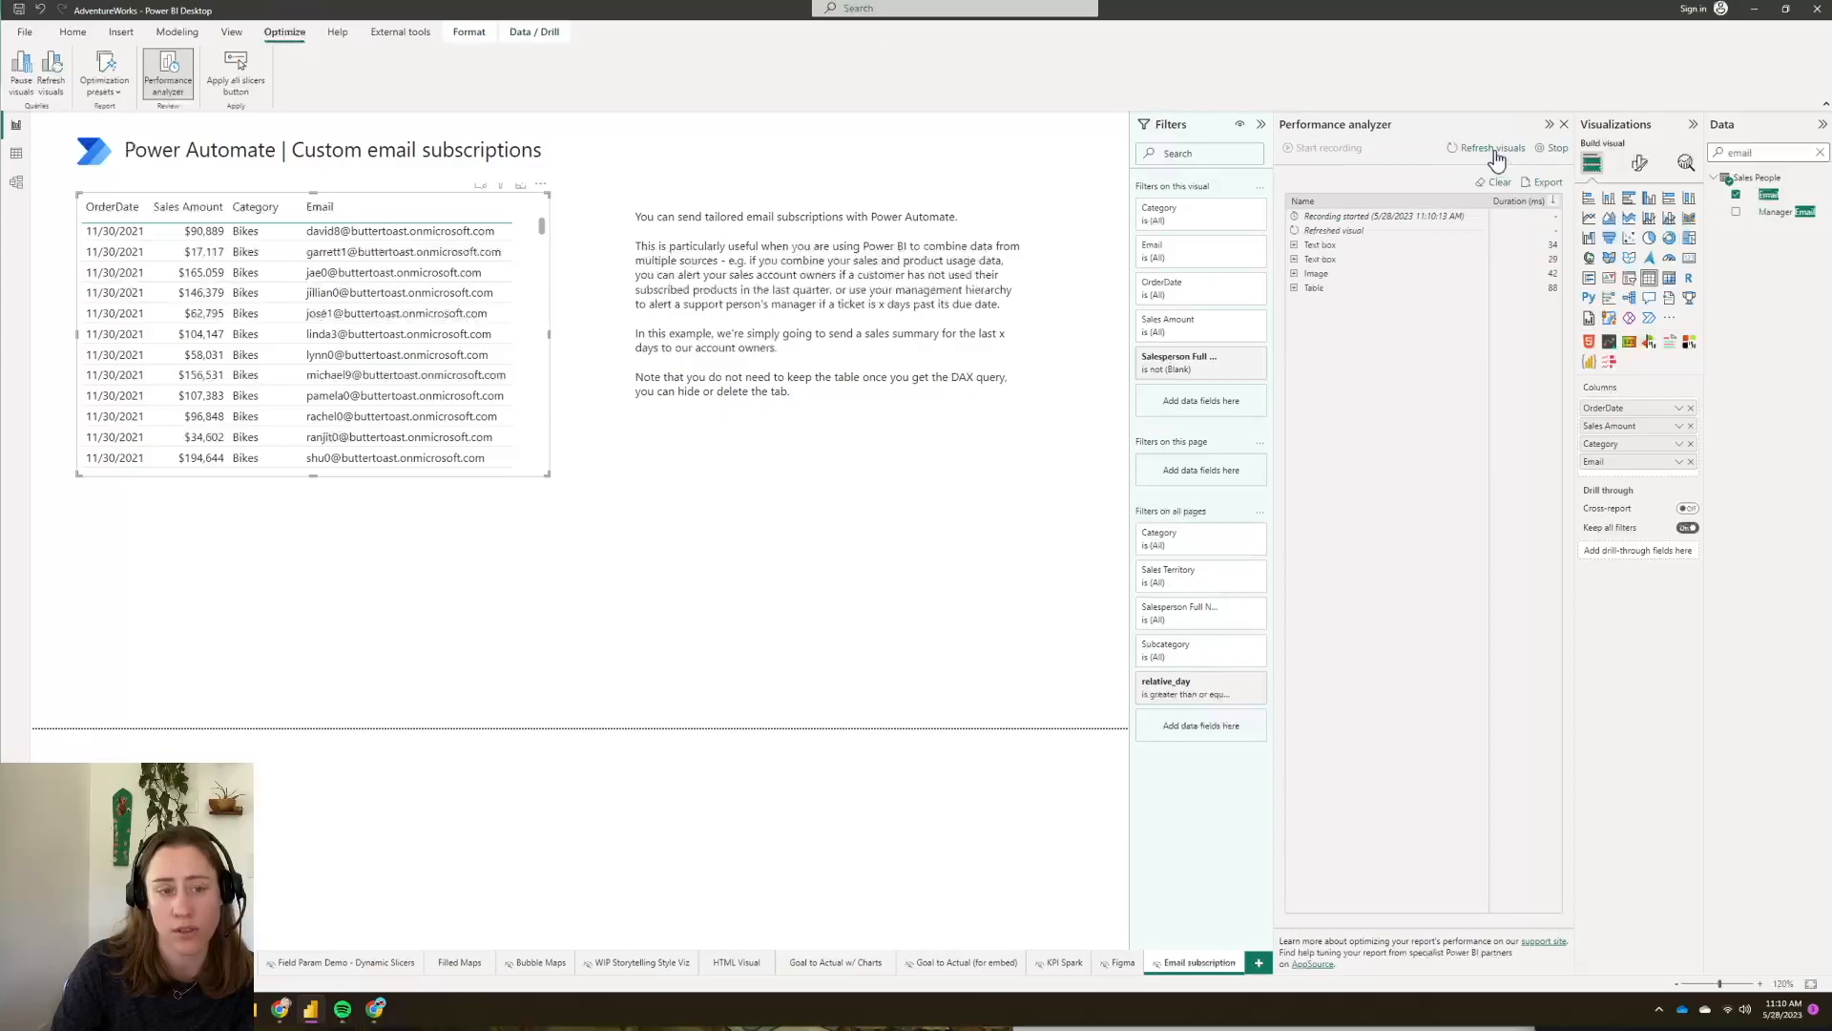
pyautogui.click(1556, 150)
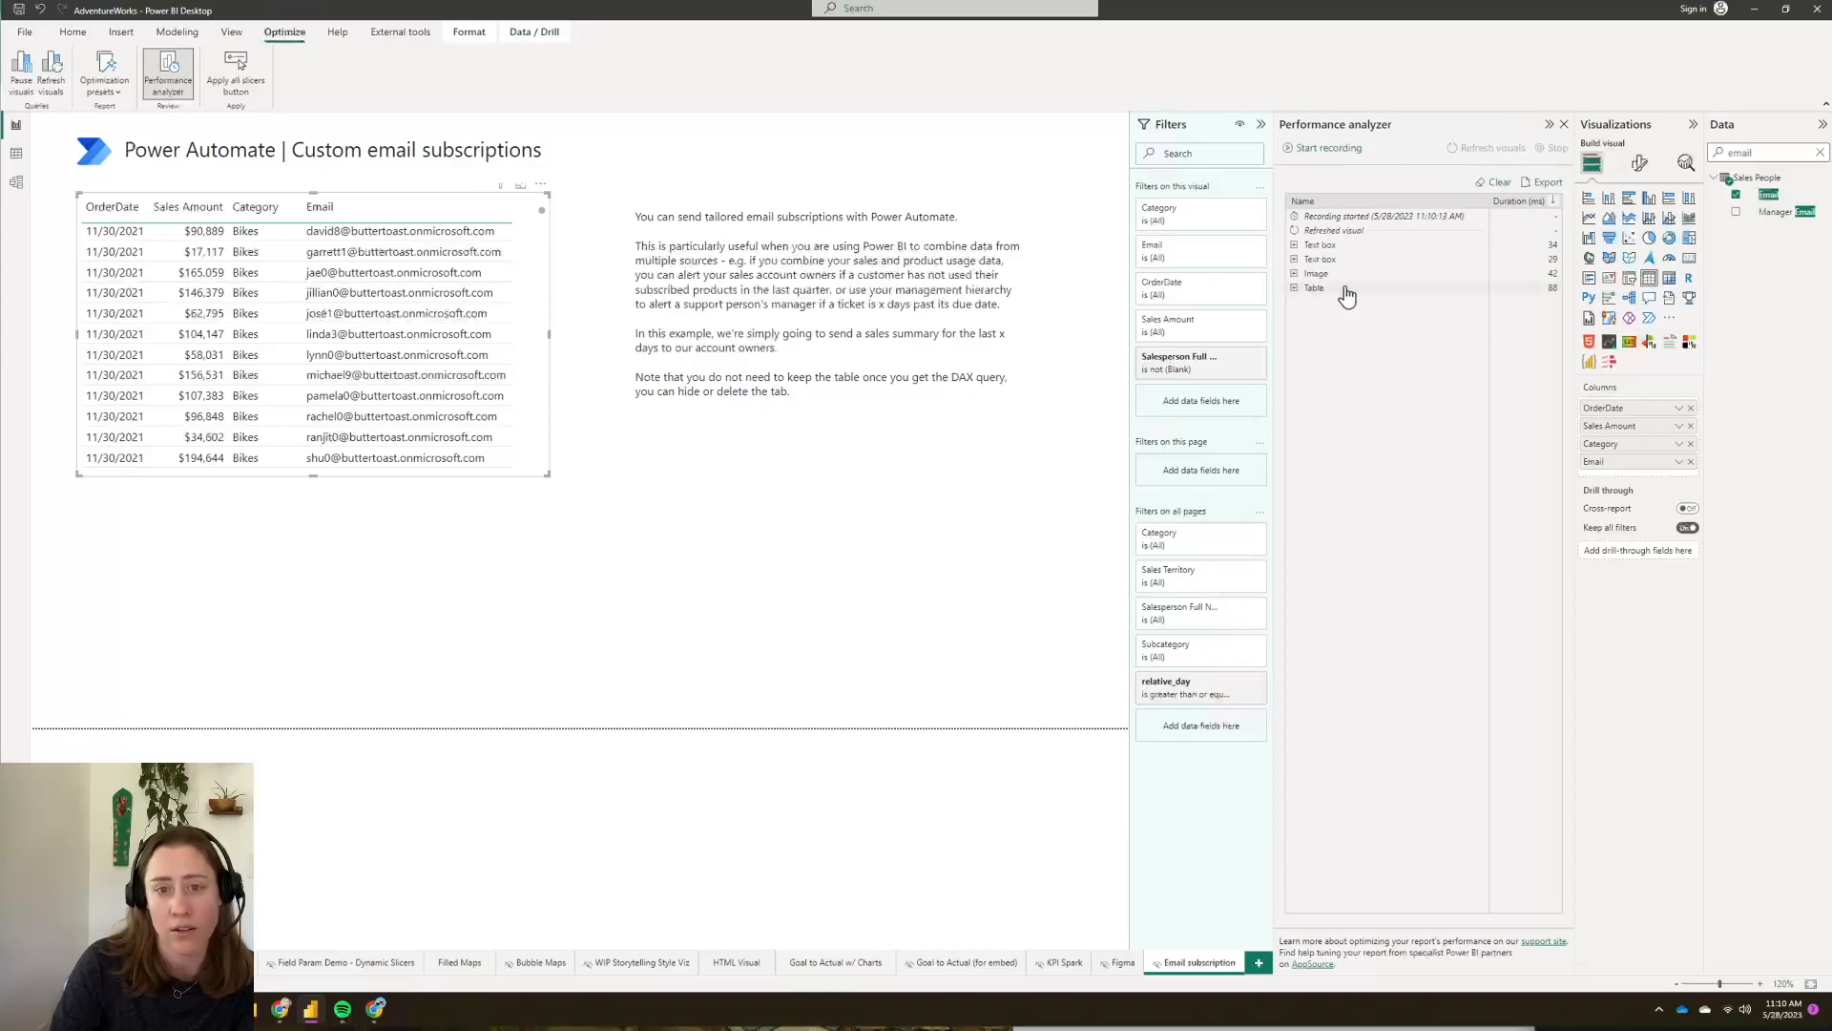
pyautogui.click(1293, 289)
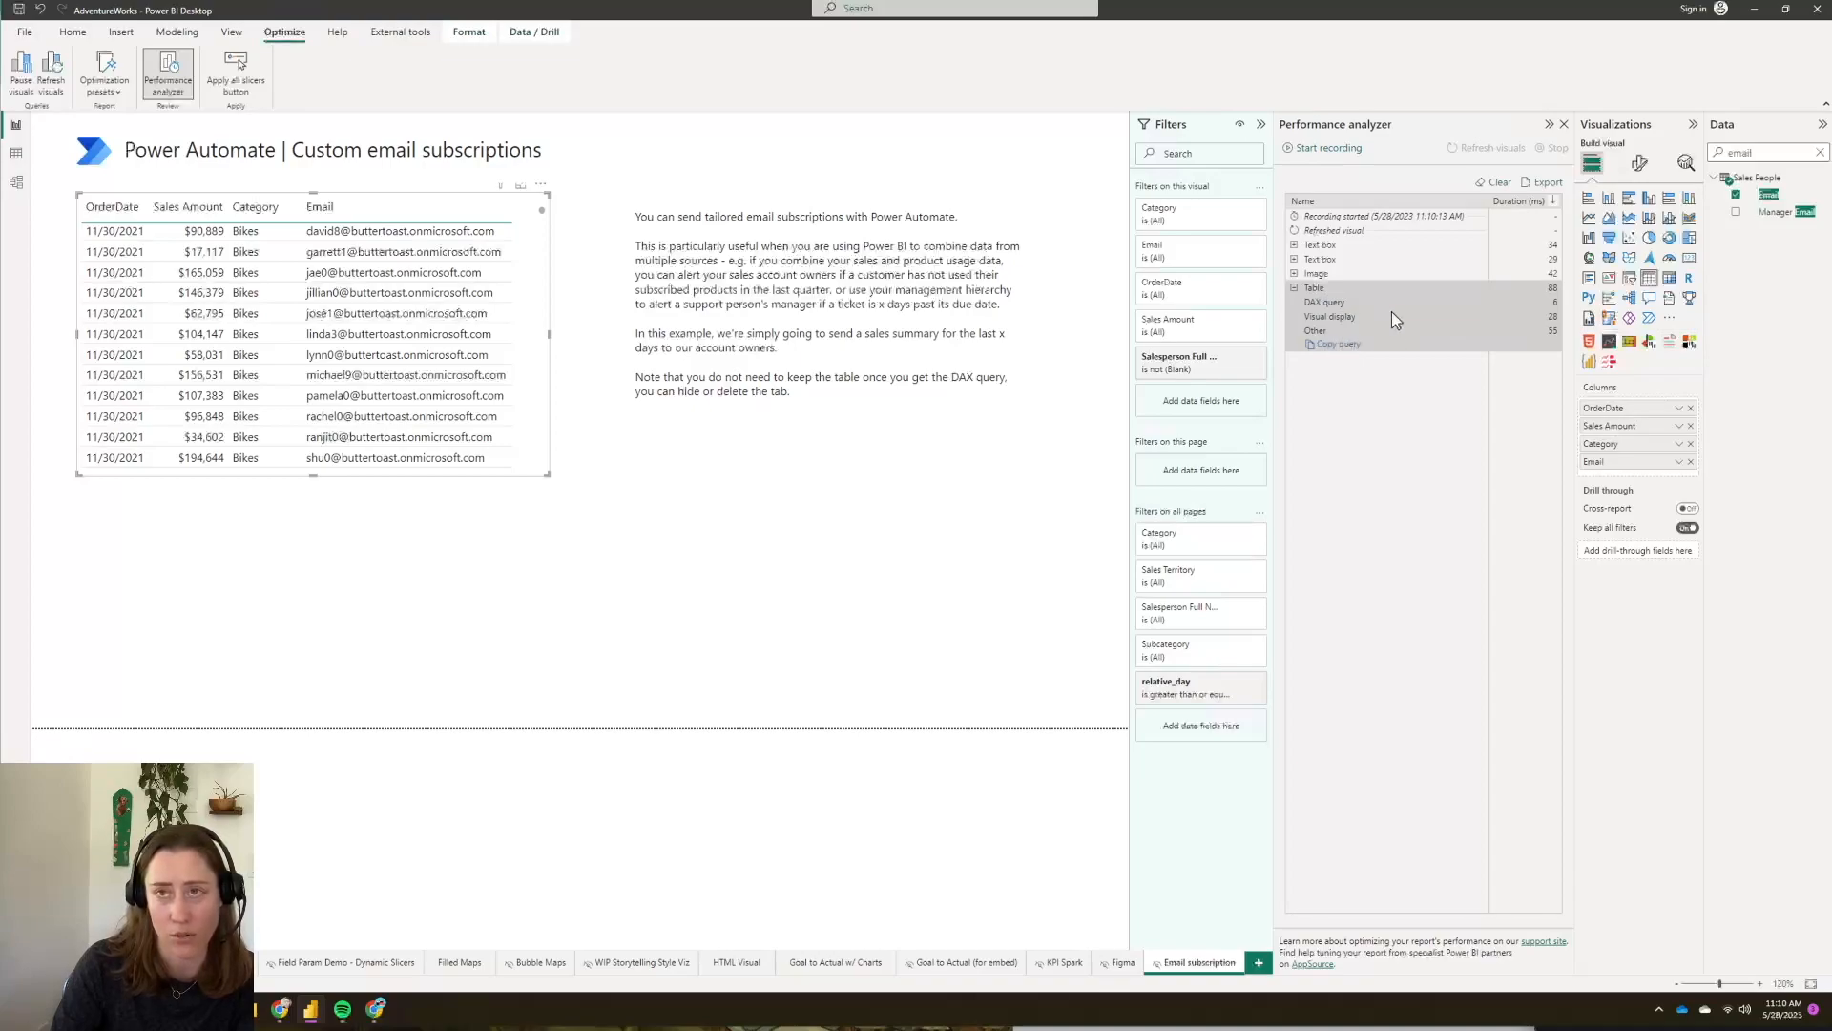
pyautogui.click(1340, 344)
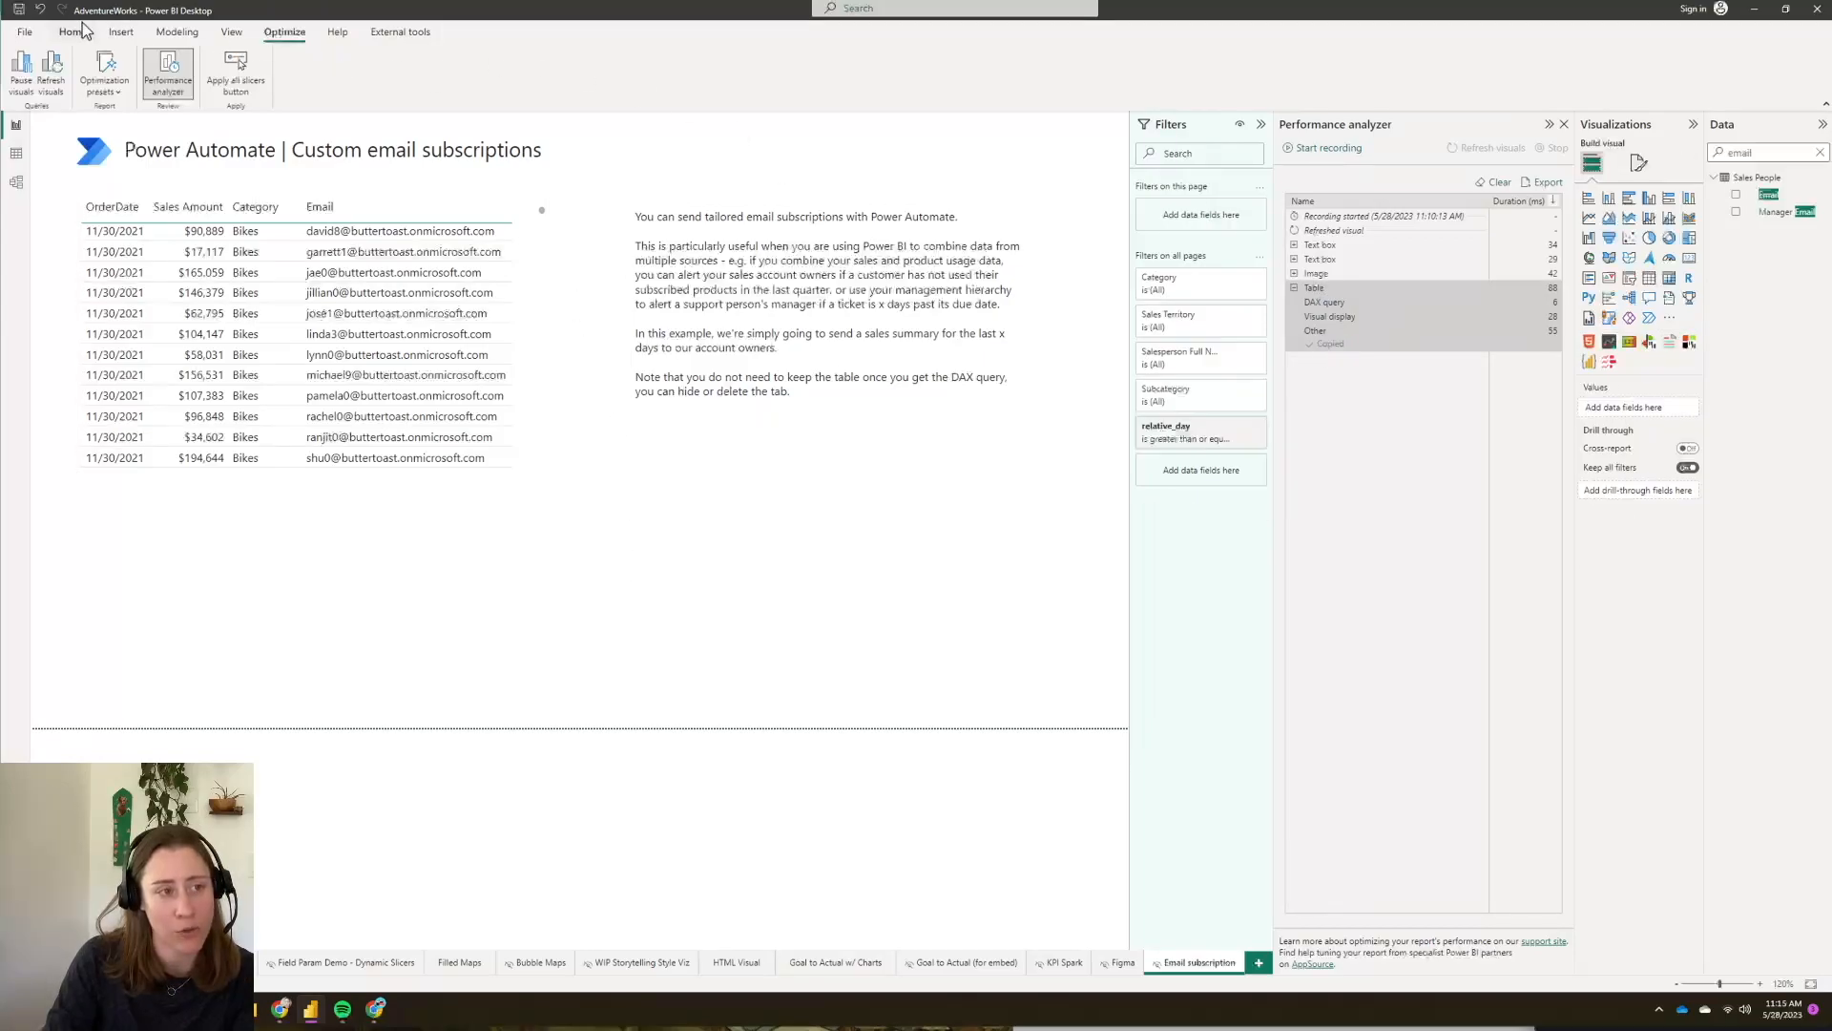
# - Save the report changes and publish it to the Power BI service
pyautogui.click(77, 36)
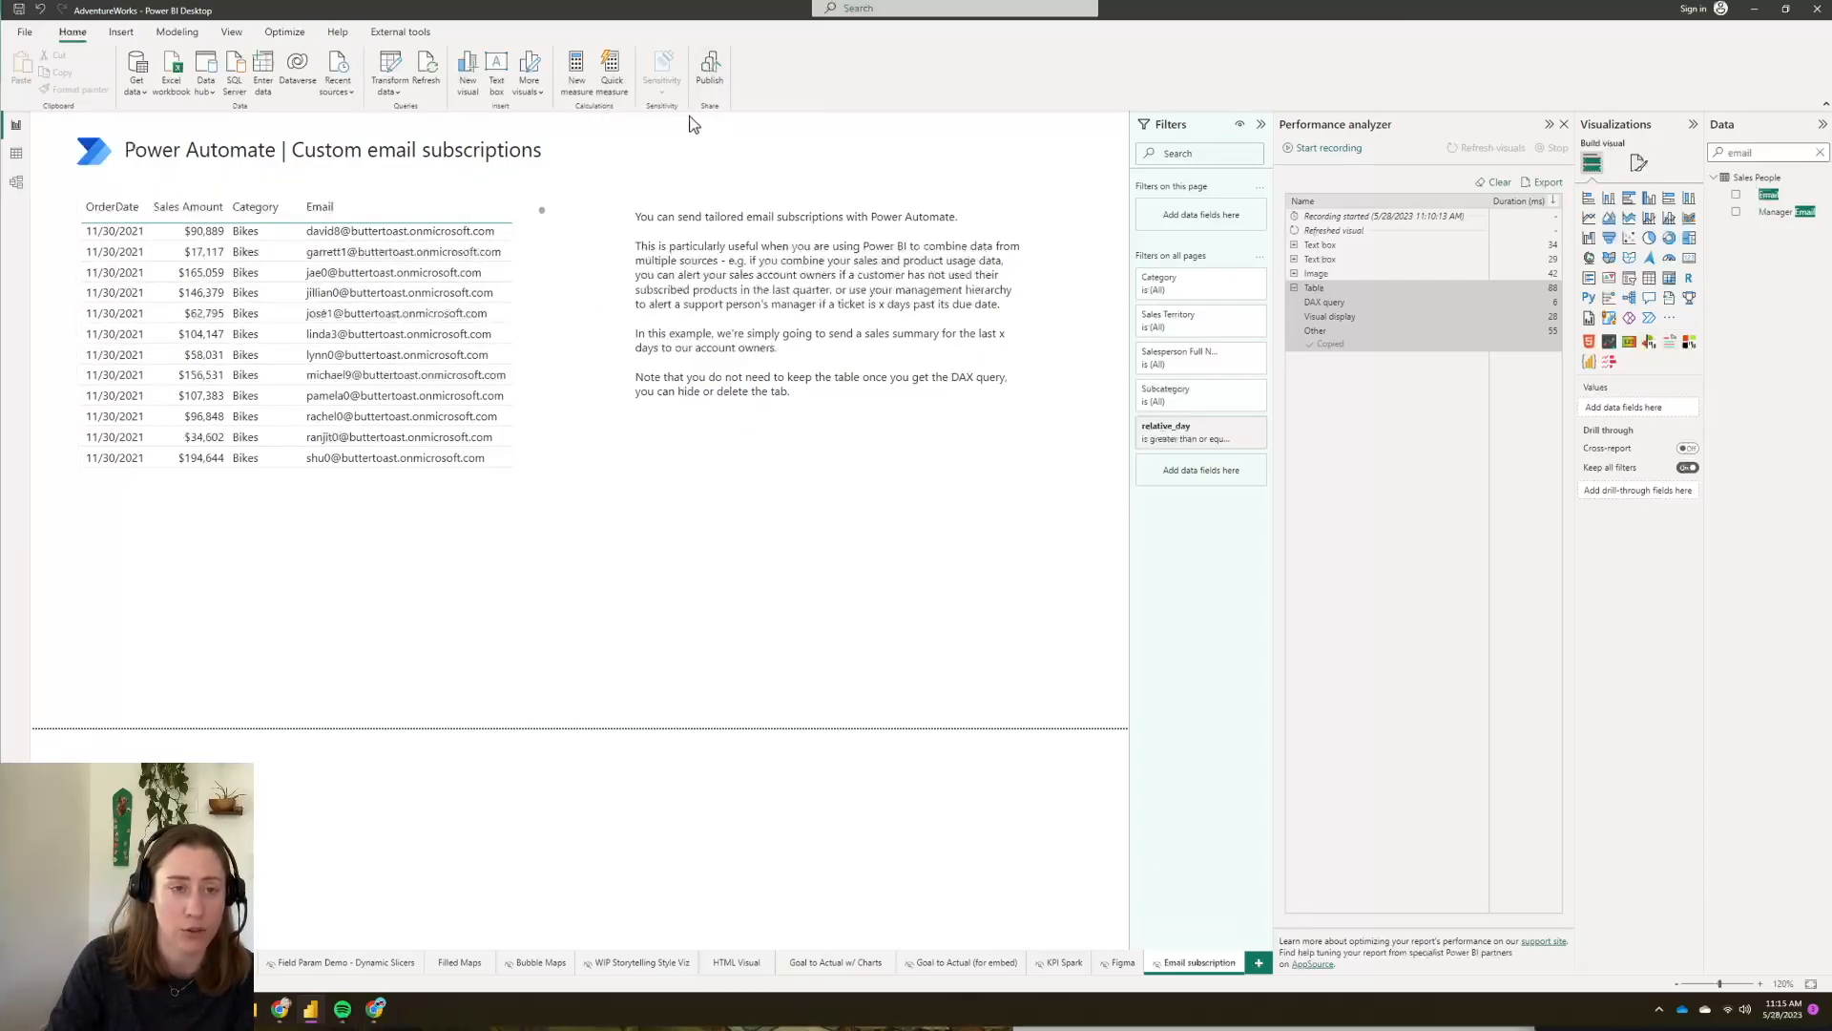
pyautogui.click(716, 71)
pyautogui.click(964, 524)
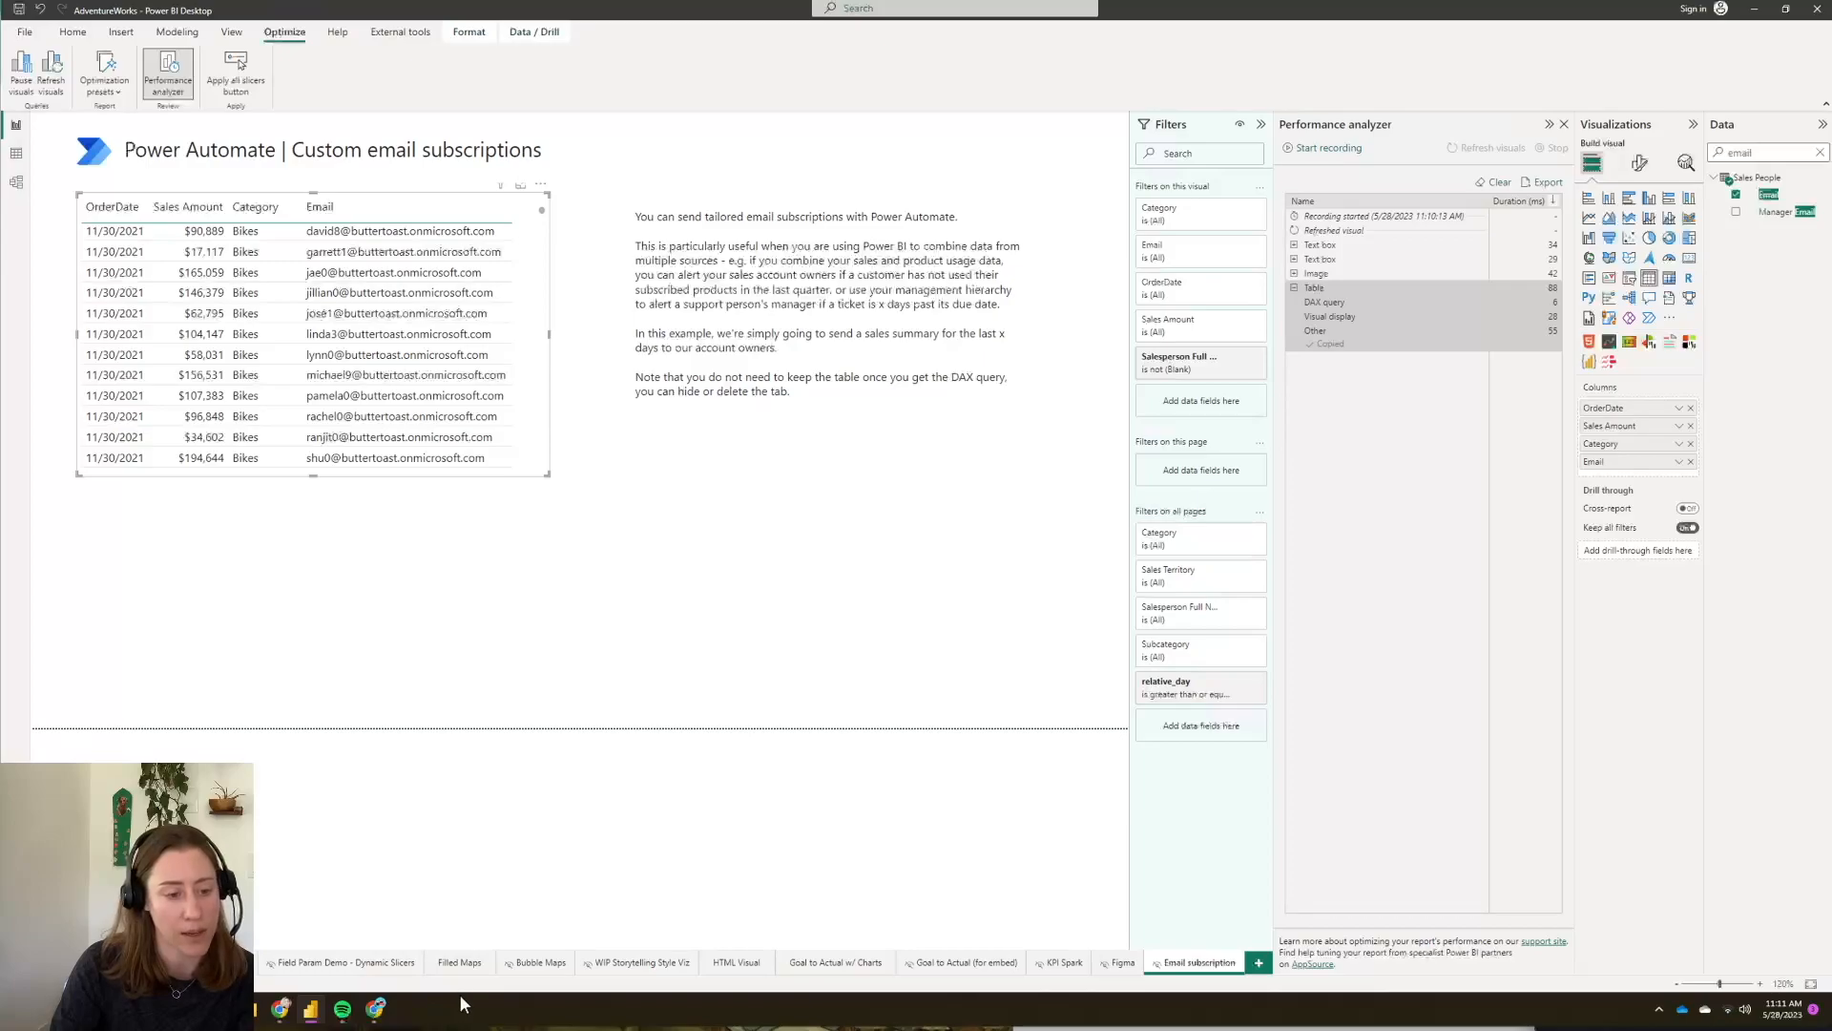
# - Switch to Power Automate in the browser and start a new scheduled cloud flow
pyautogui.click(375, 1009)
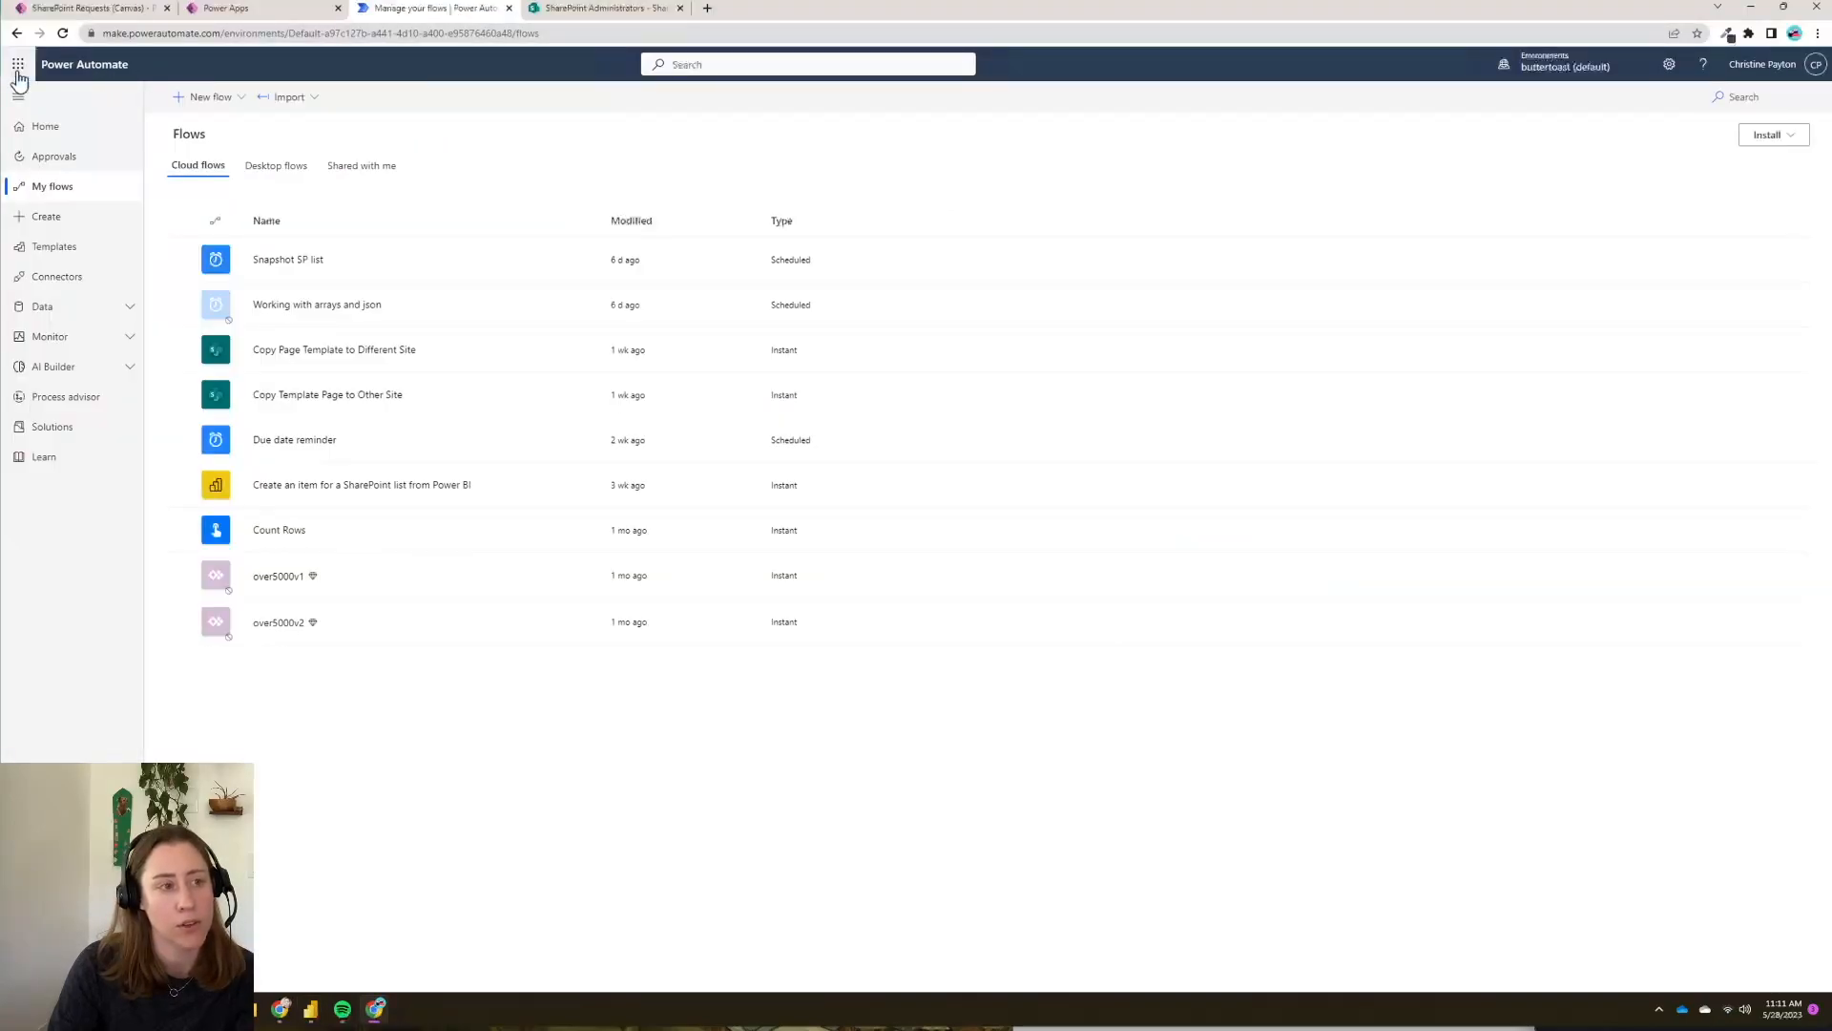
pyautogui.click(17, 67)
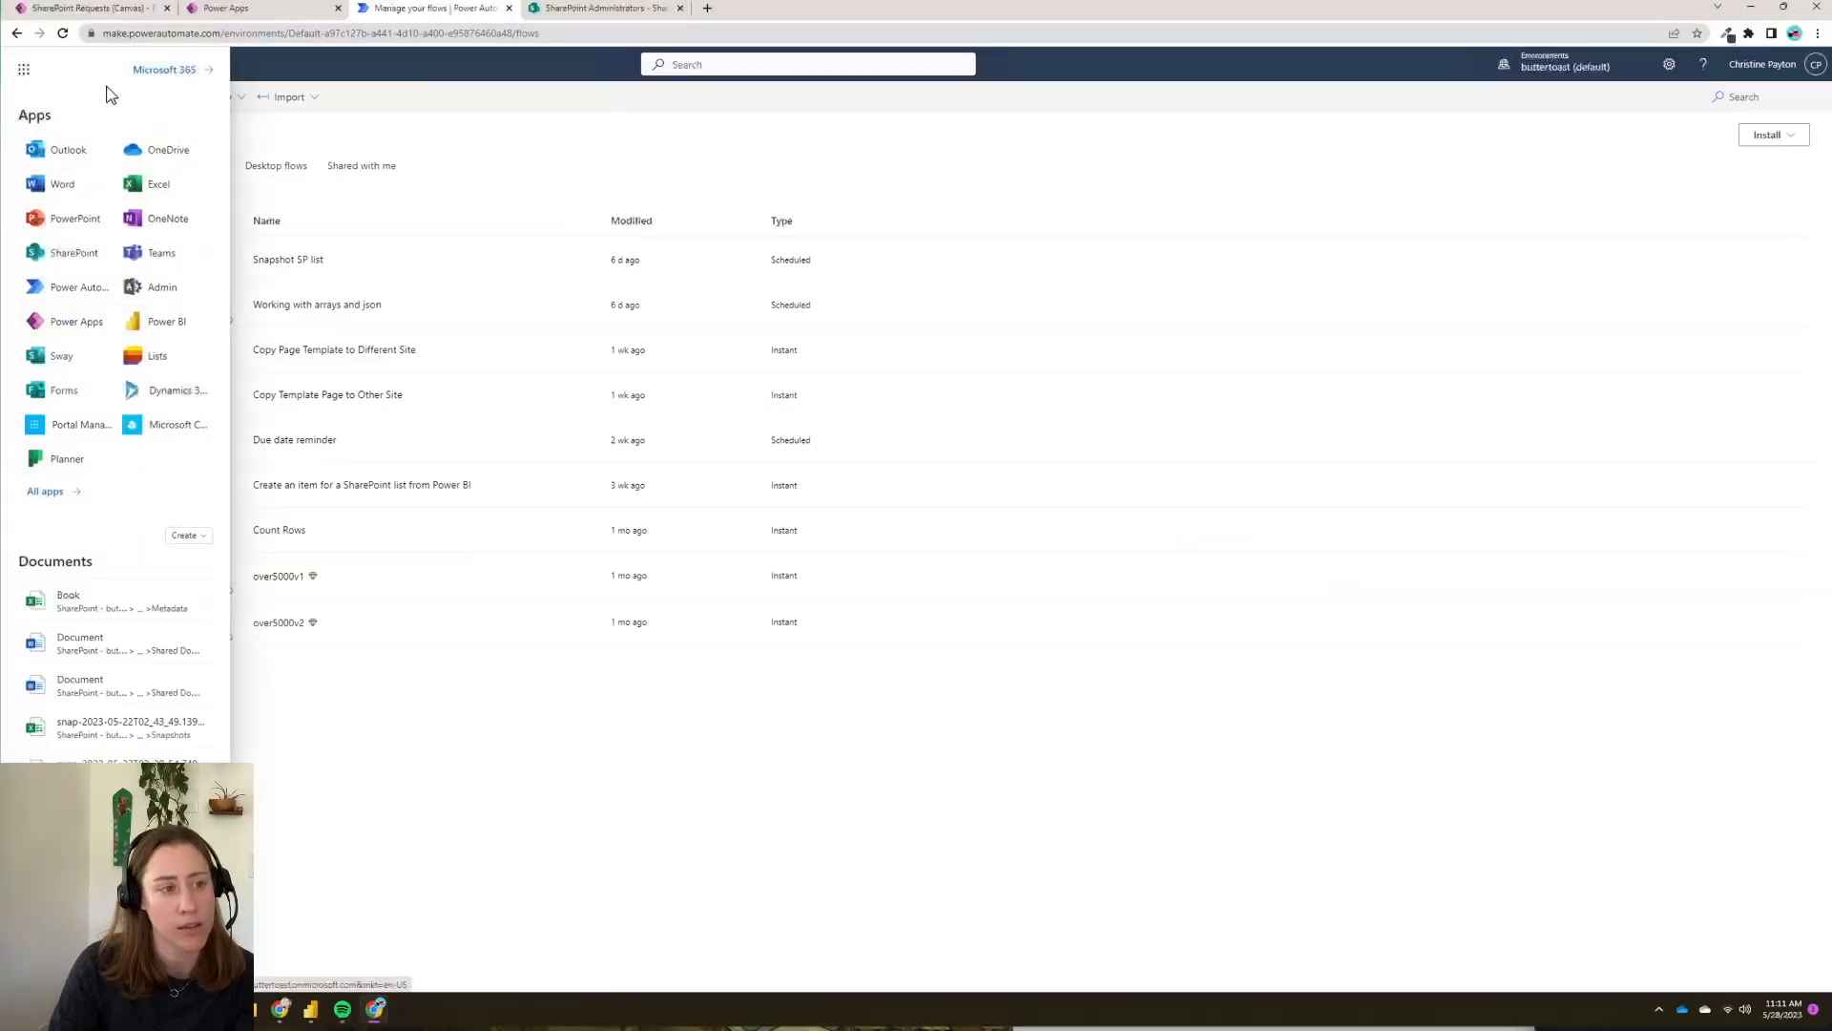
pyautogui.click(235, 198)
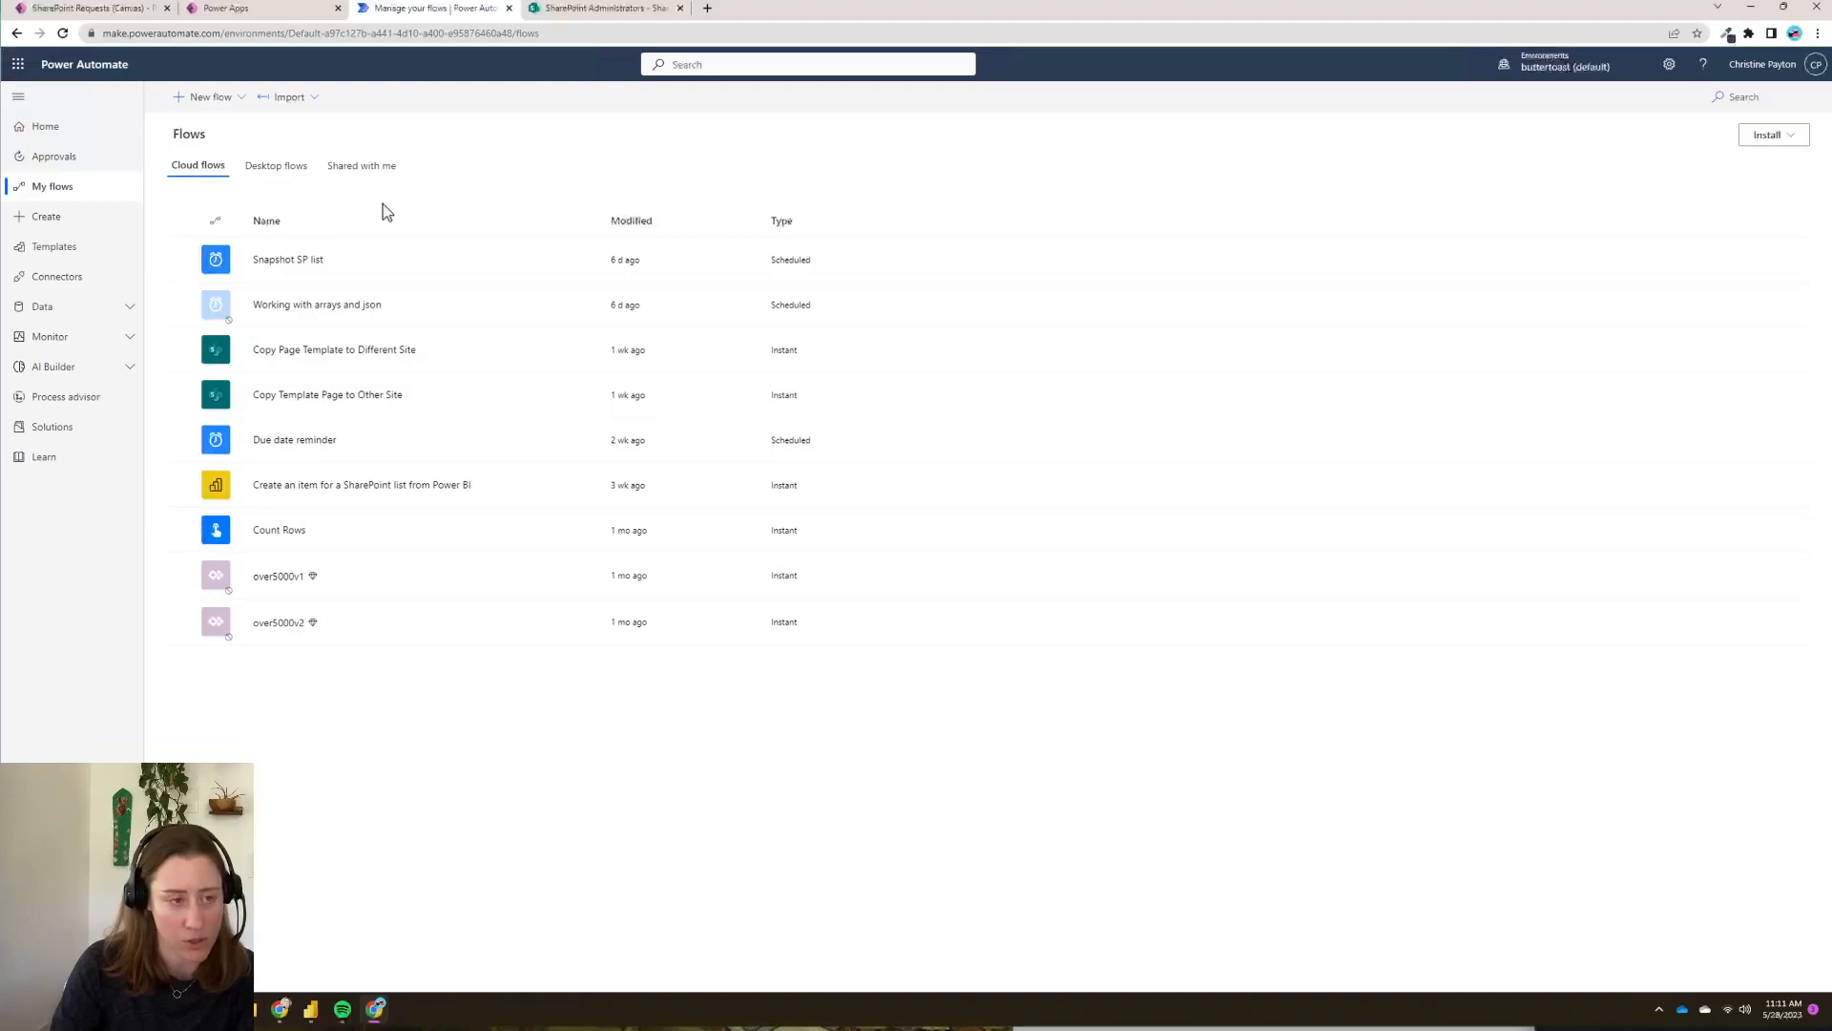
pyautogui.click(199, 101)
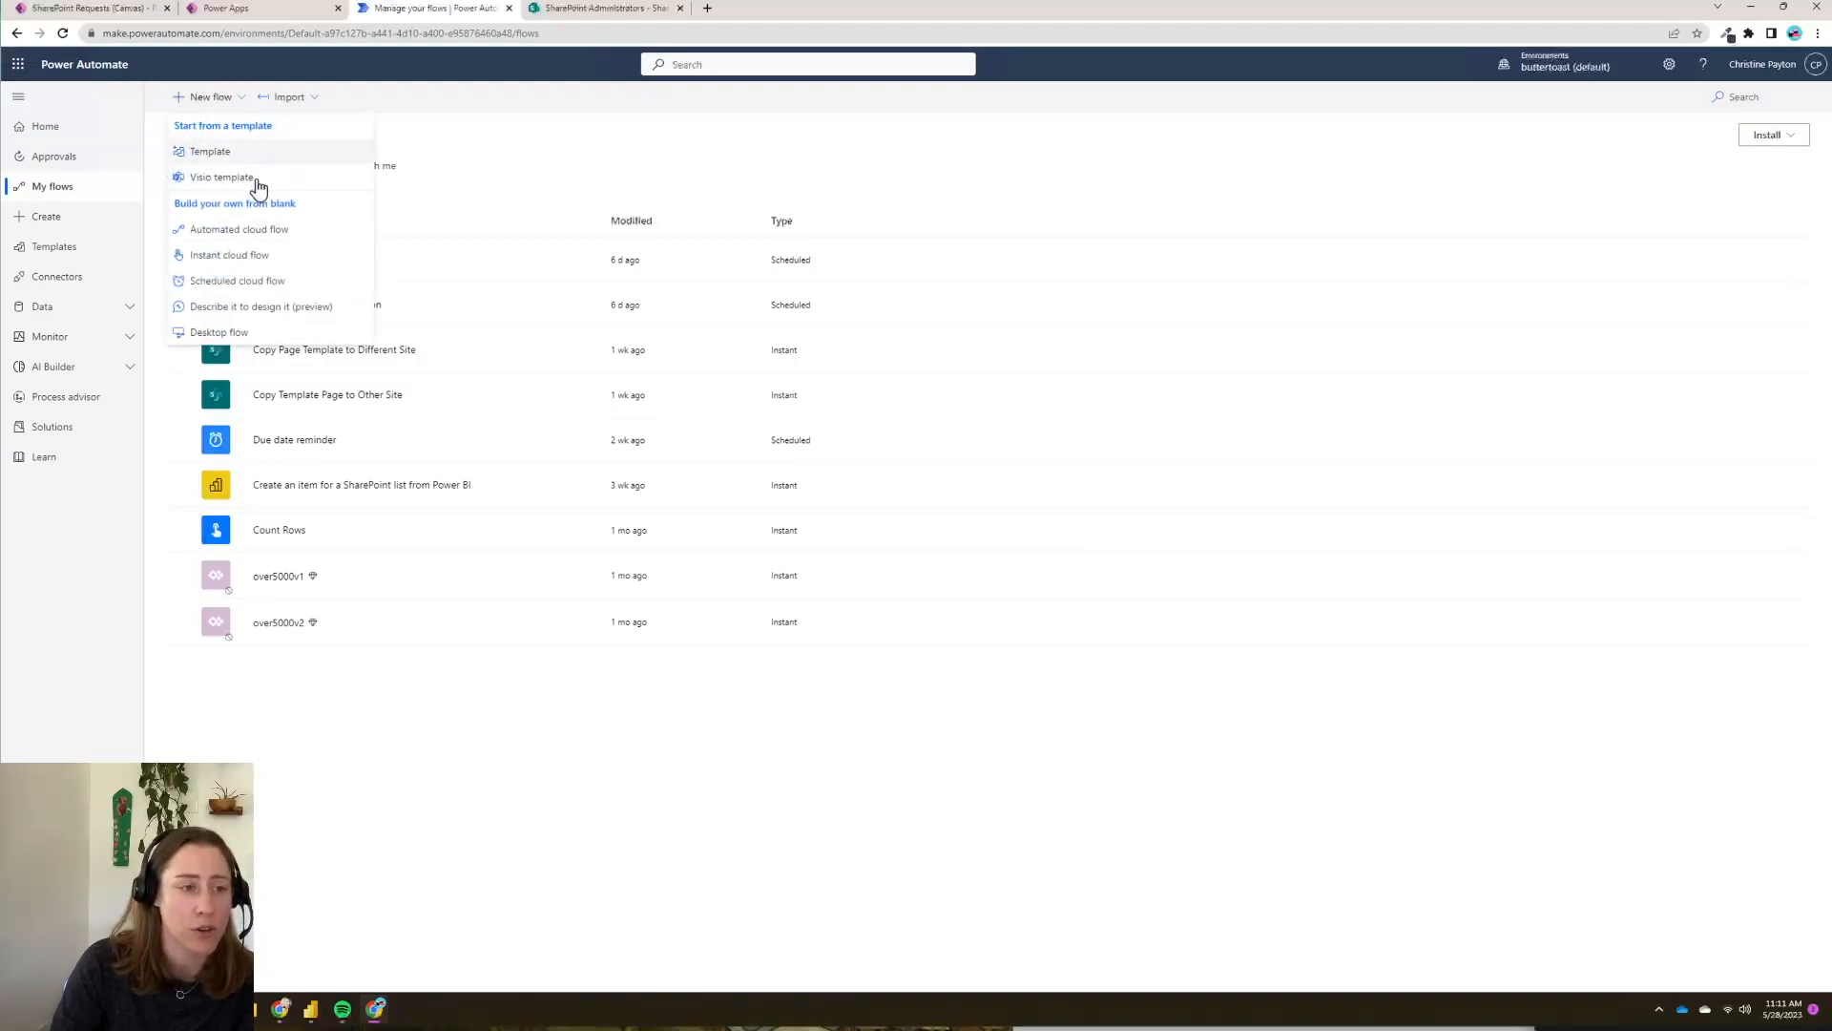
pyautogui.click(219, 283)
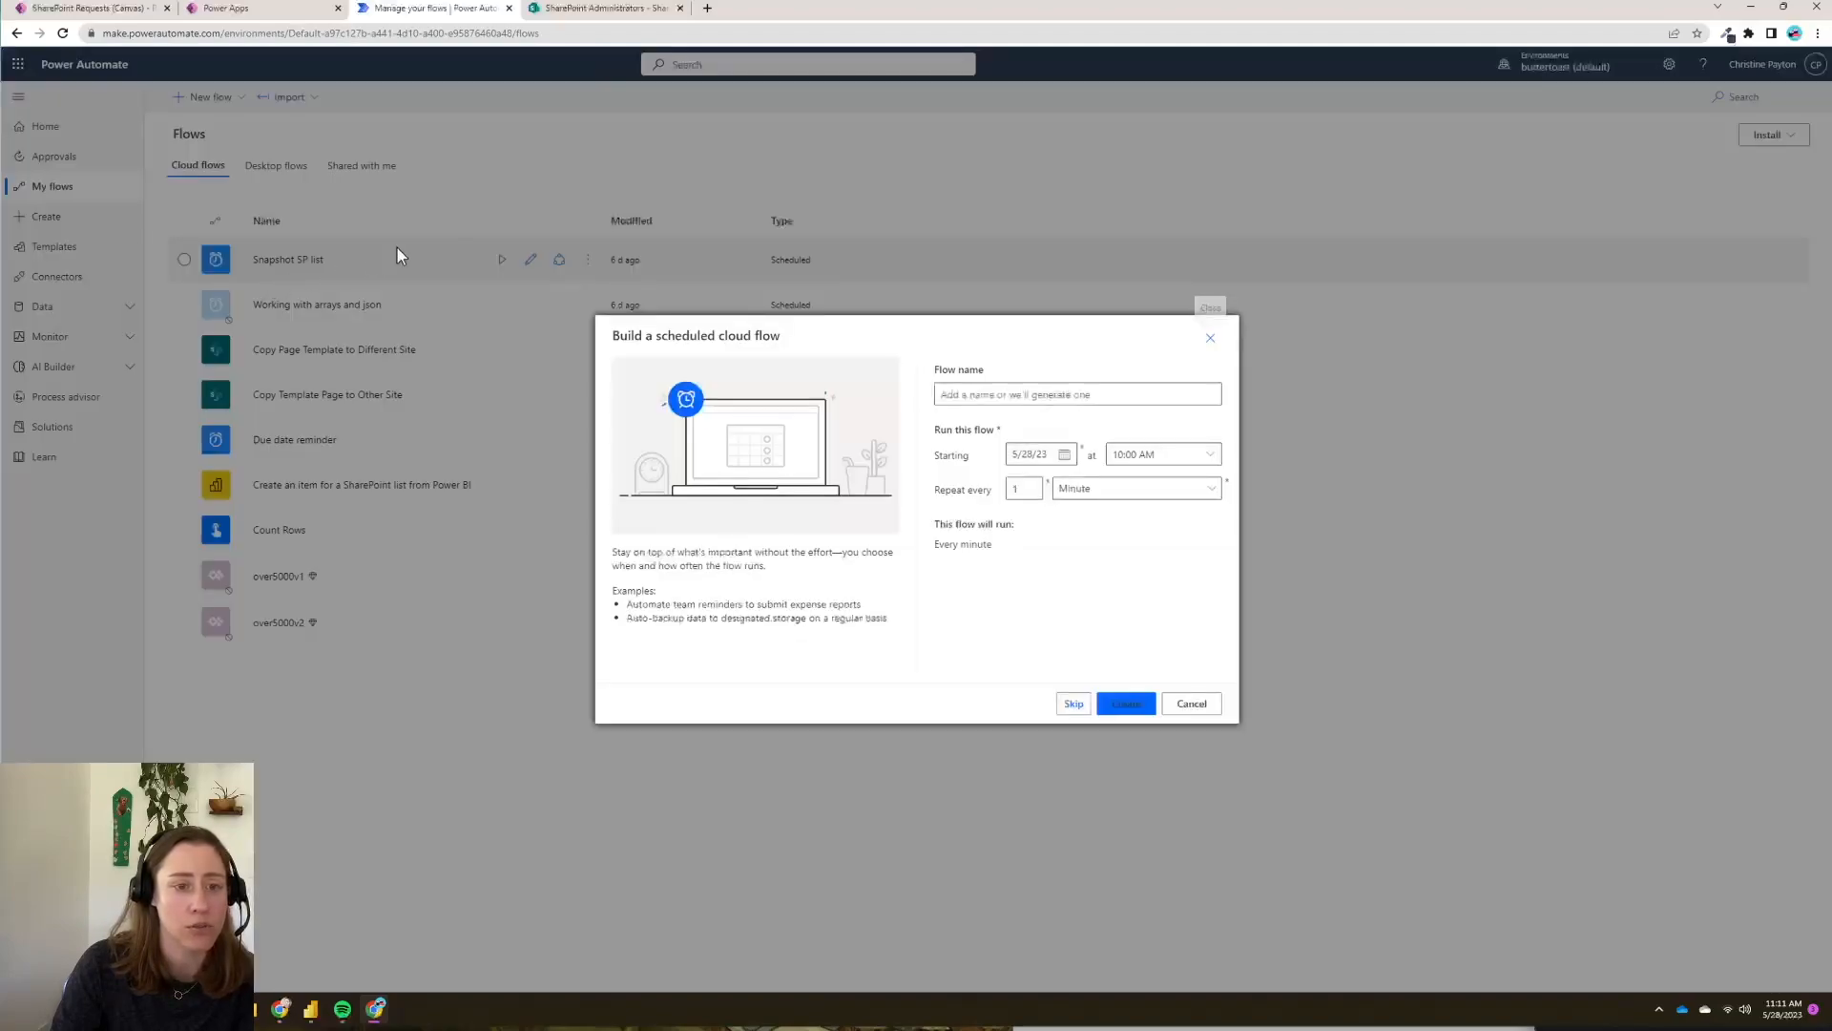
# - Name the flow 'Demo - Send custom email to sales owers', set it to repeat weekly, and create it
pyautogui.click(1077, 395)
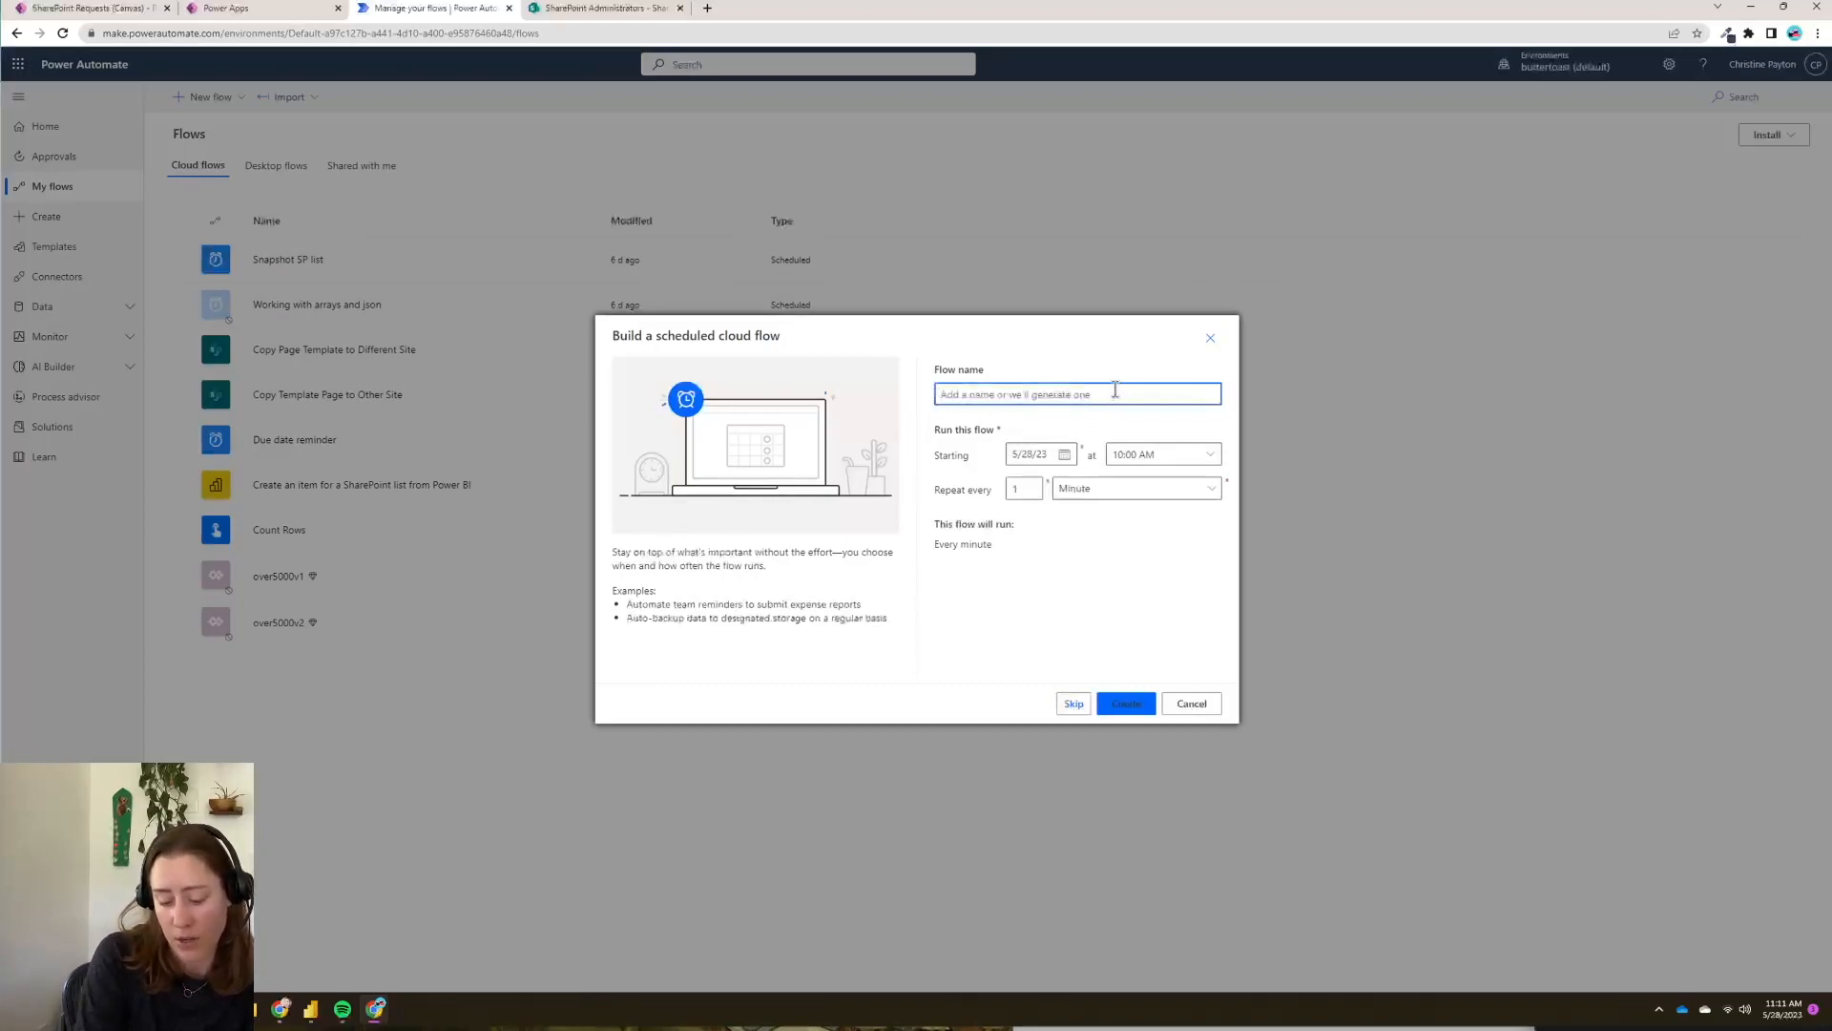
pyautogui.write('Demo - Send custom email to sales owers')
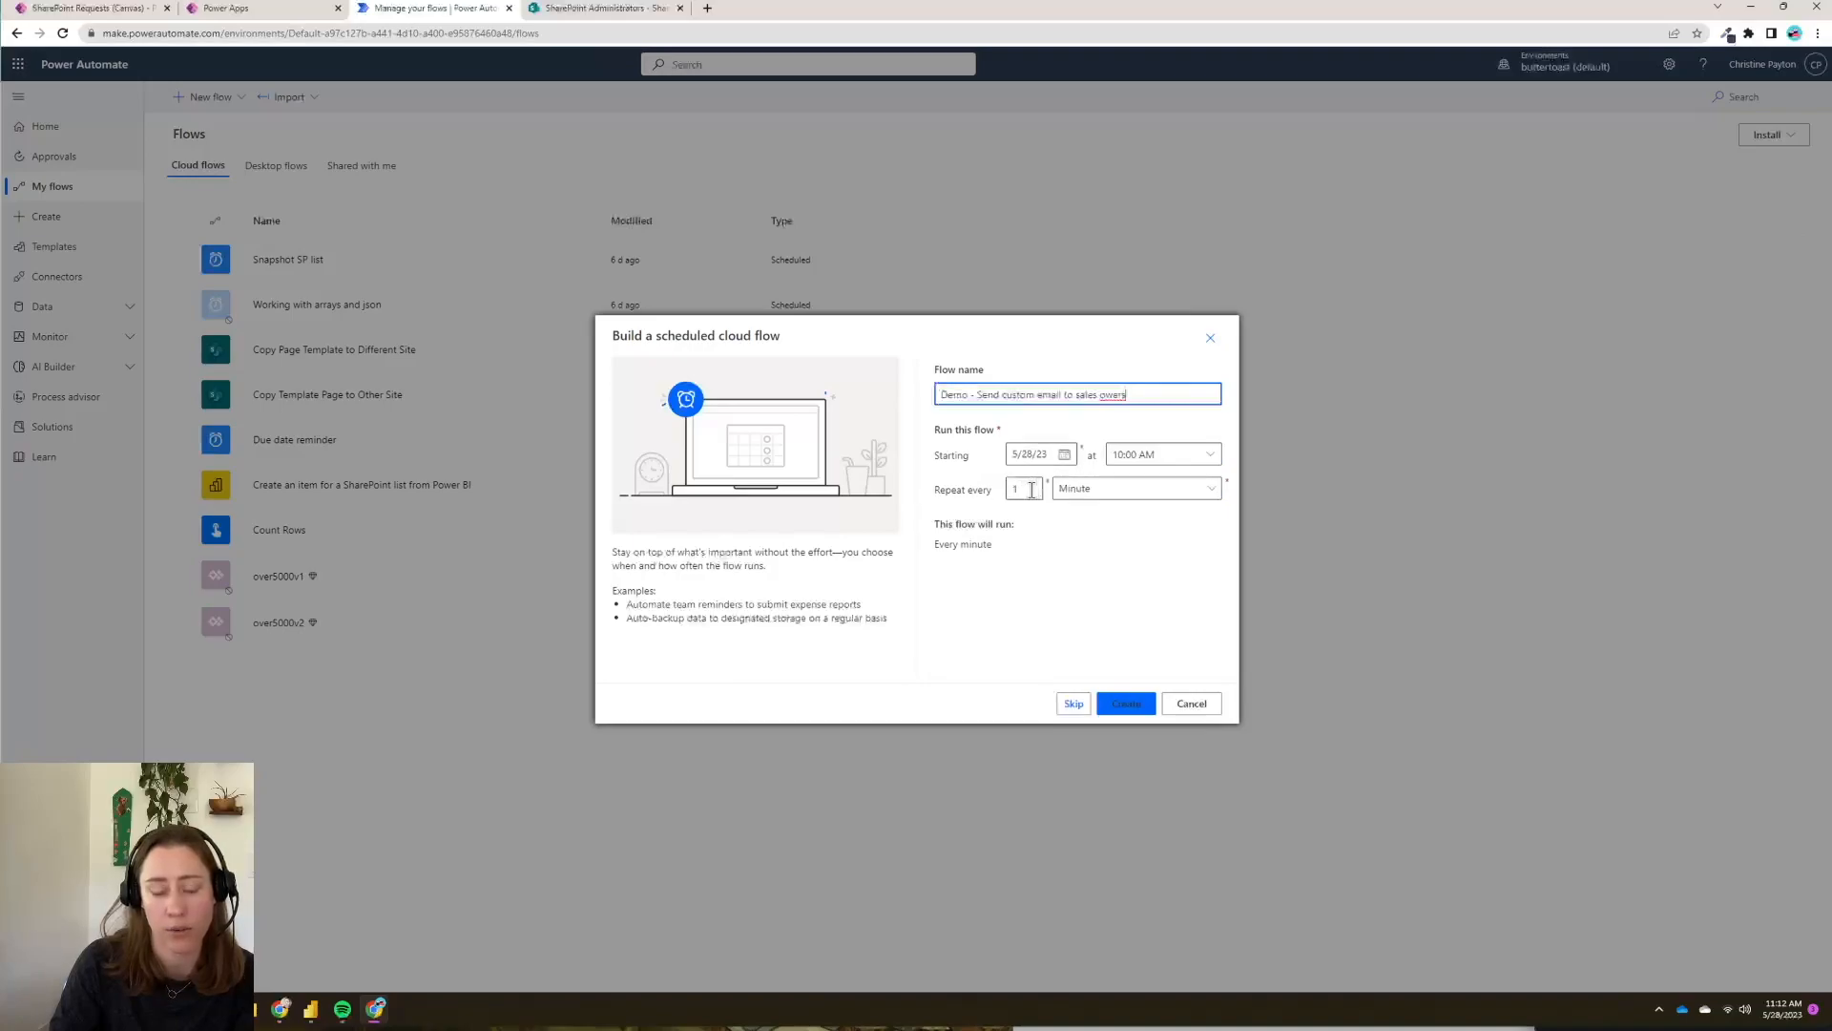
pyautogui.click(1160, 490)
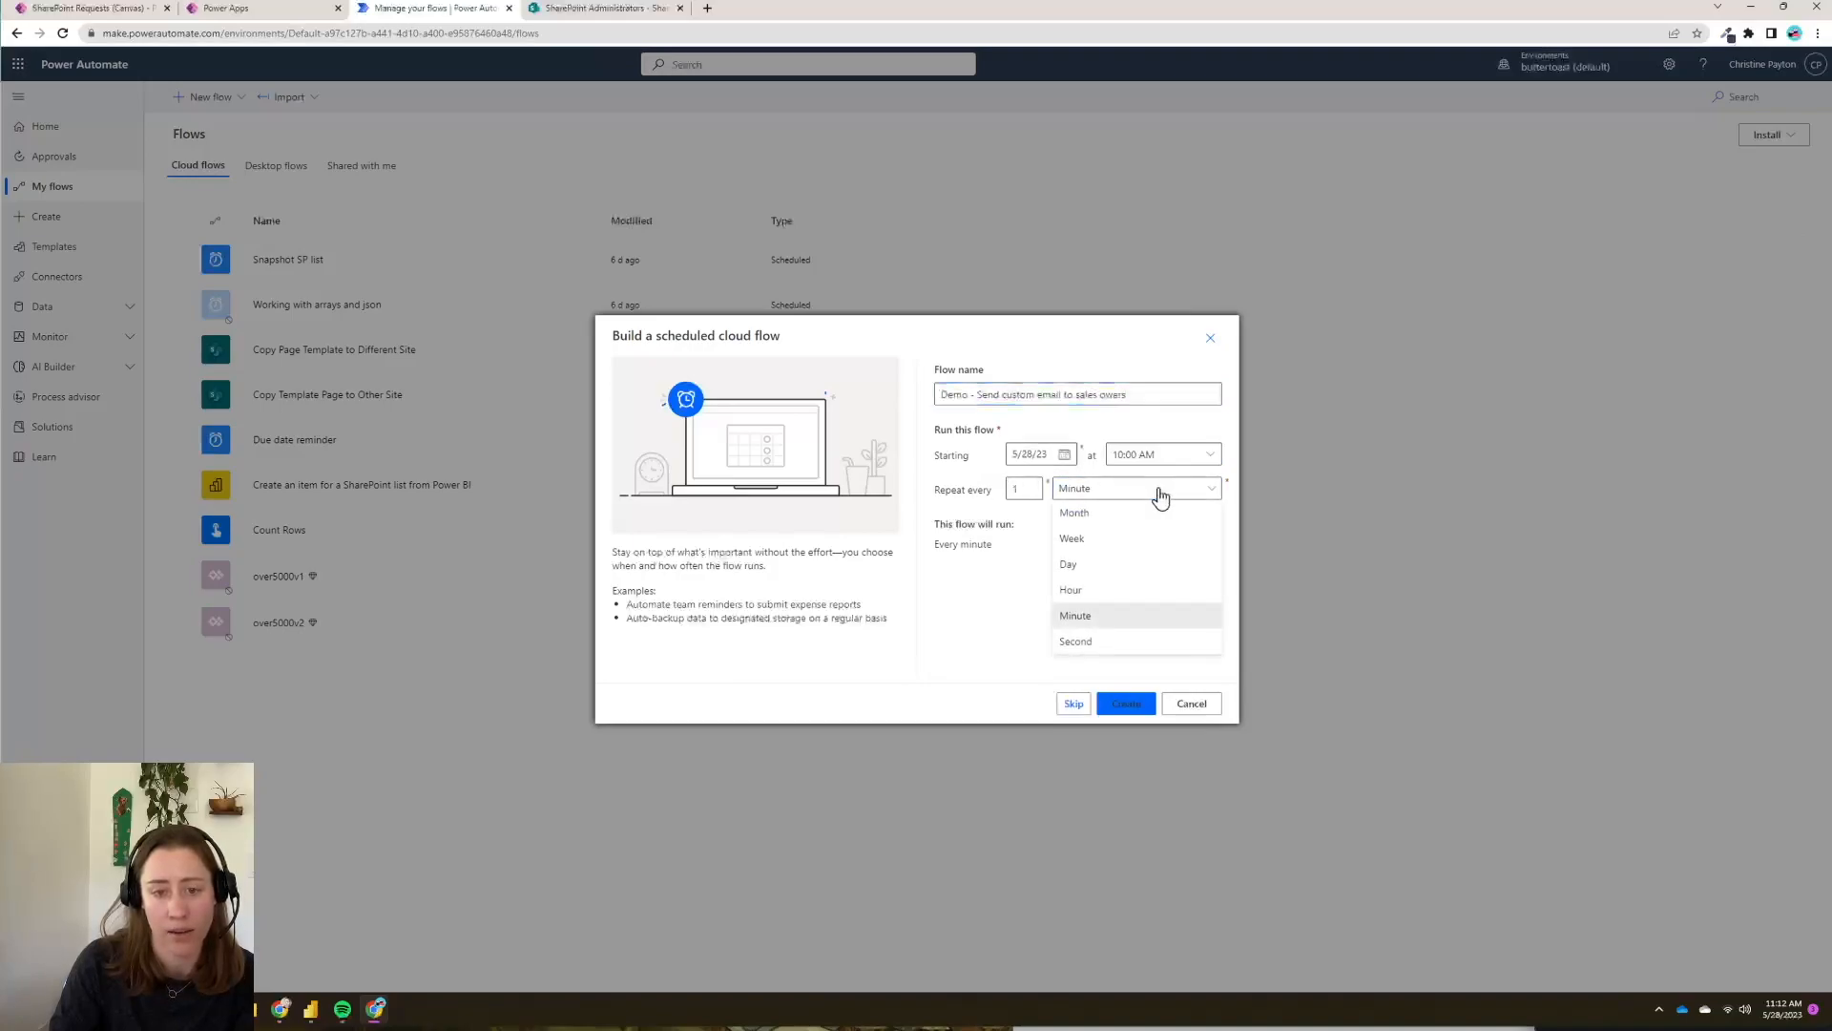
pyautogui.click(1100, 546)
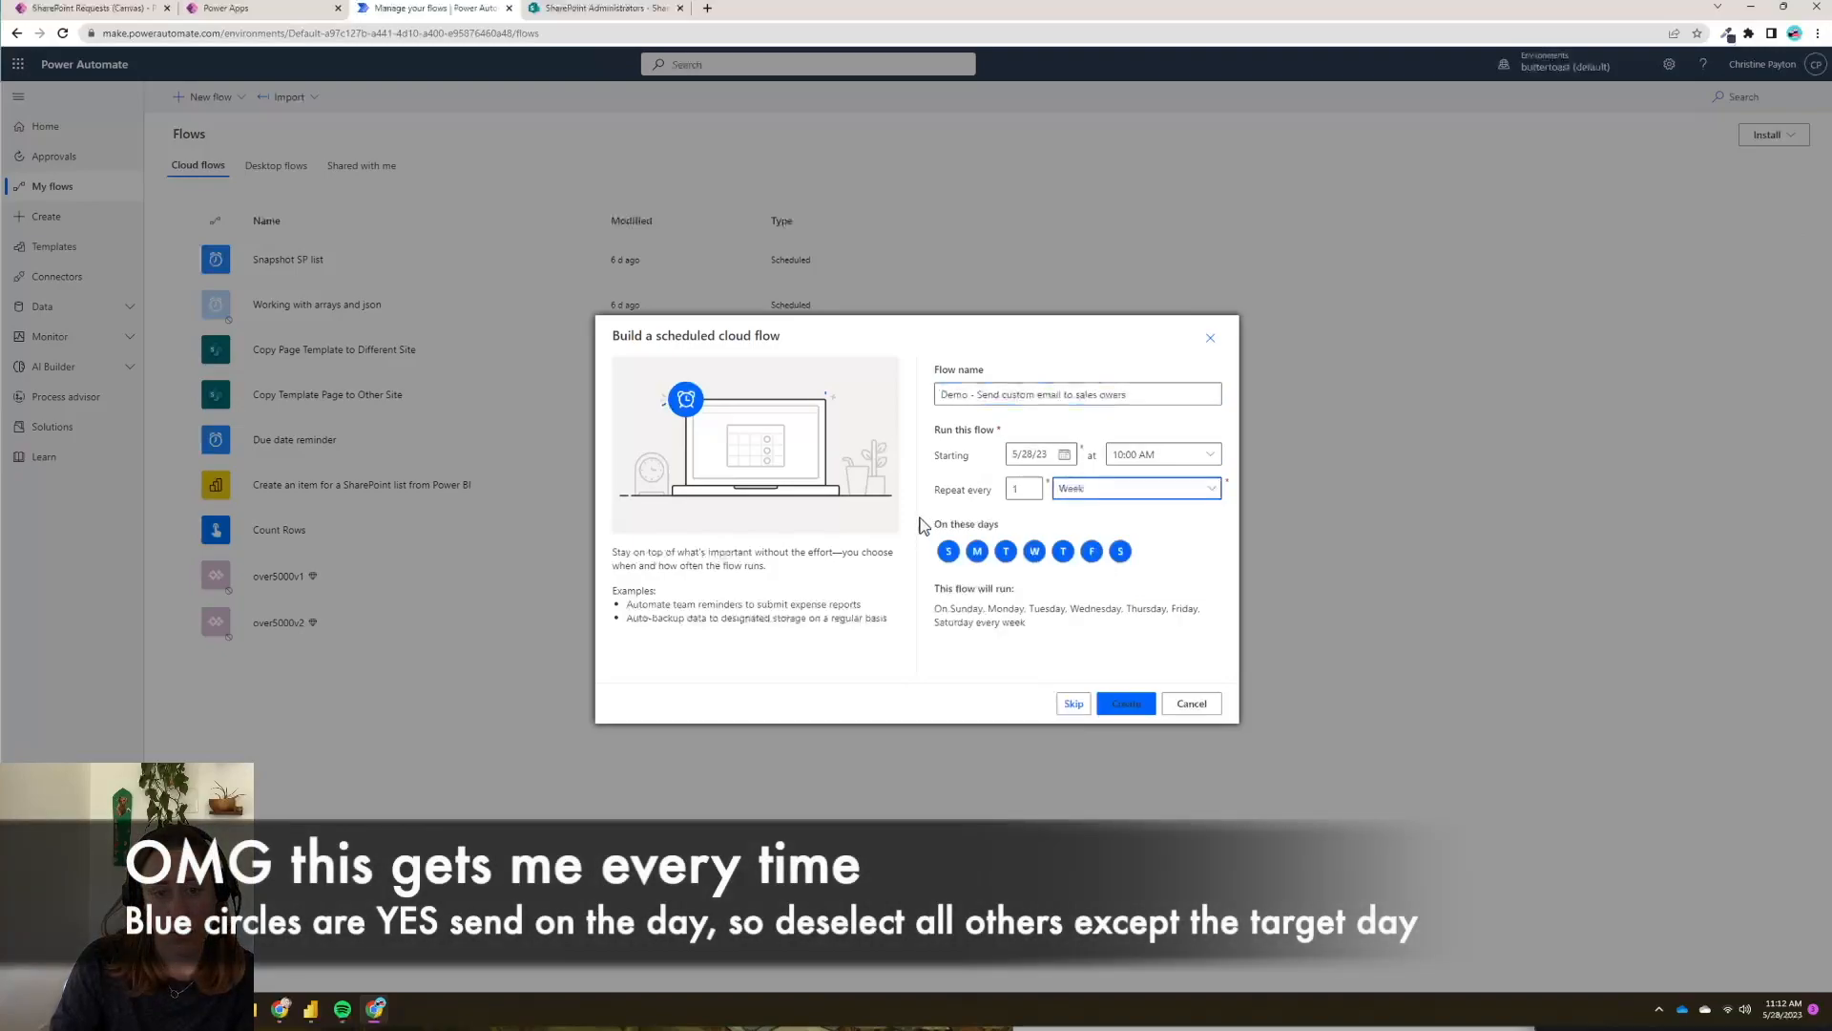
pyautogui.click(978, 553)
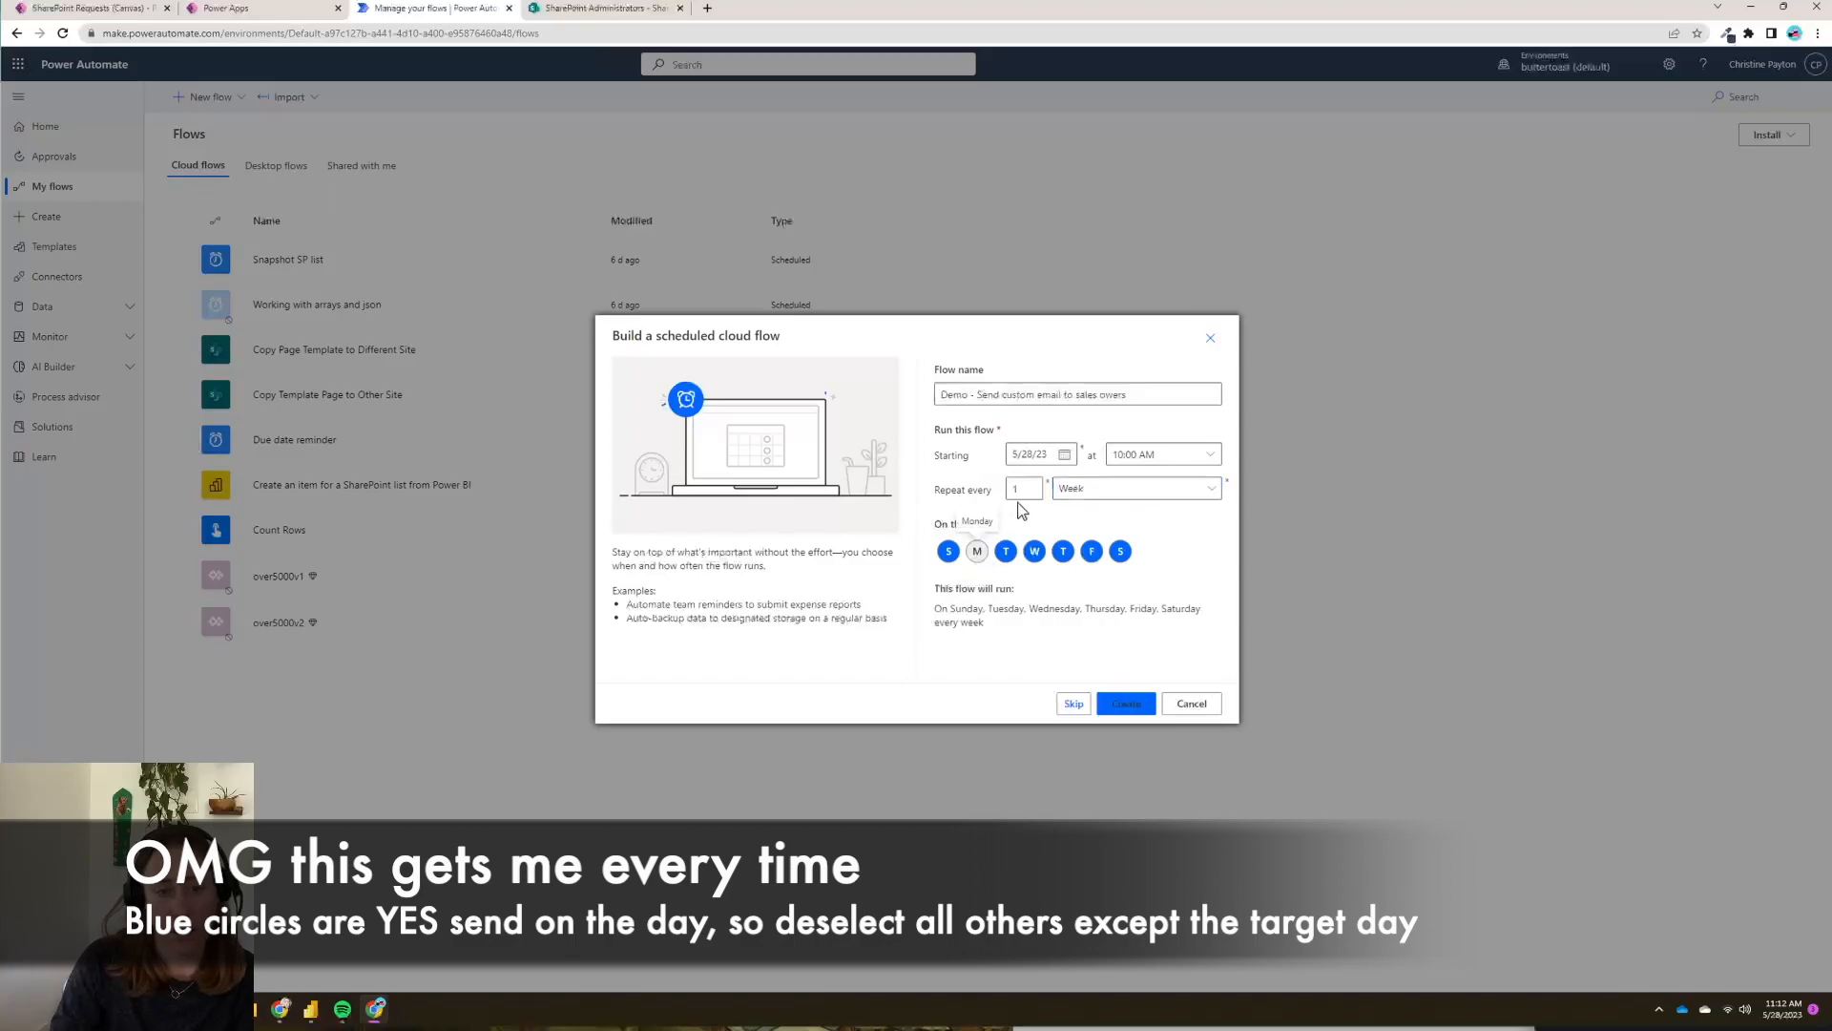
pyautogui.click(1126, 707)
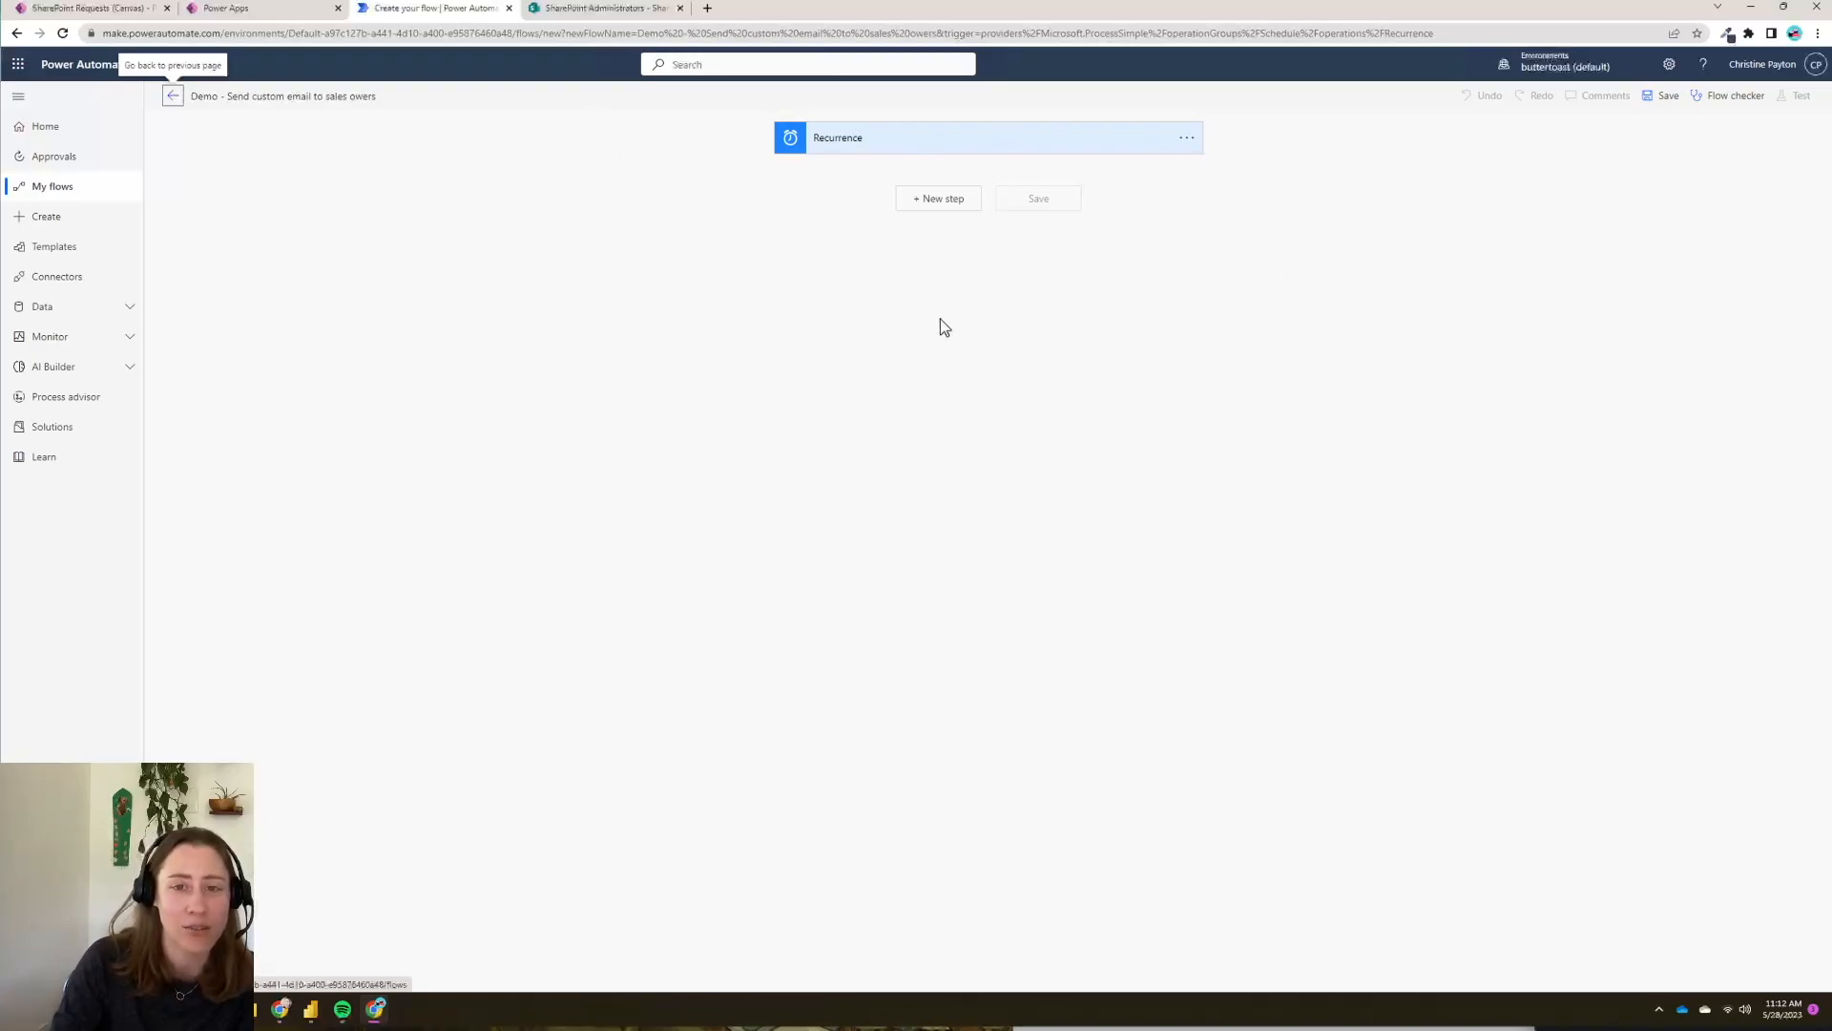
# - Add the Power BI query-a-dataset action after the Recurrence trigger
pyautogui.click(968, 212)
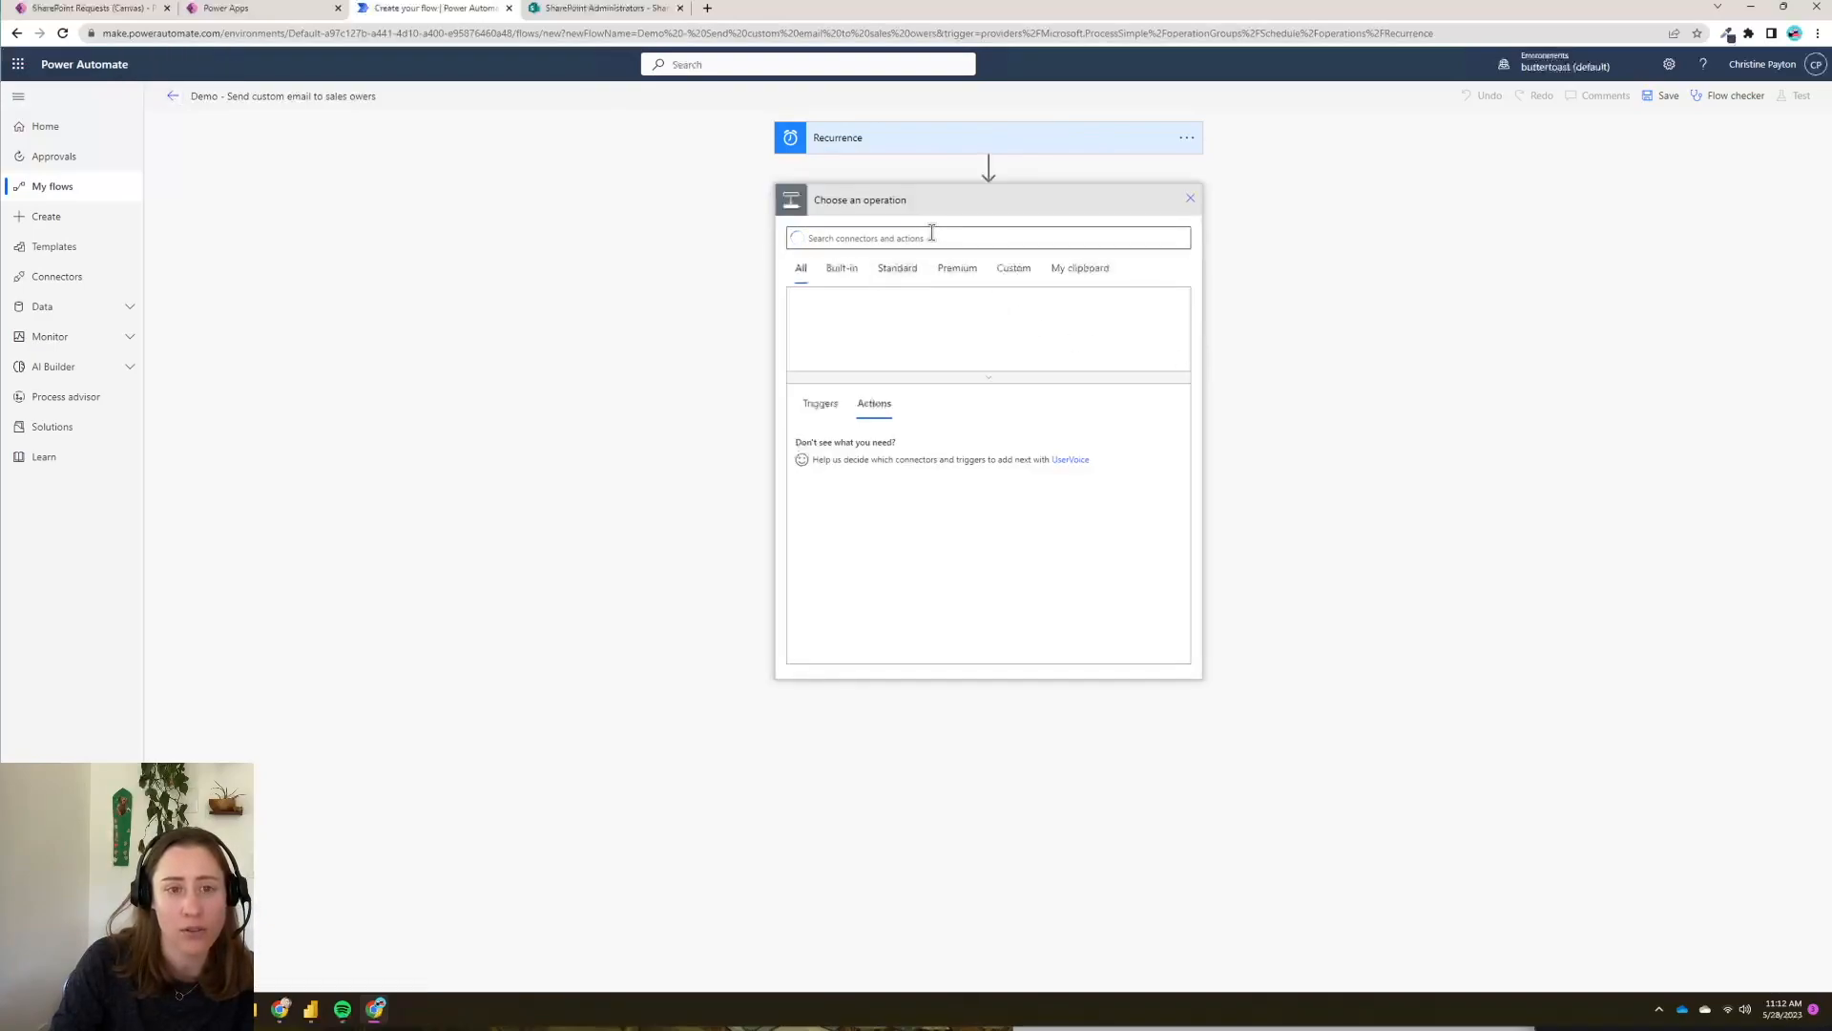
pyautogui.write('power bi')
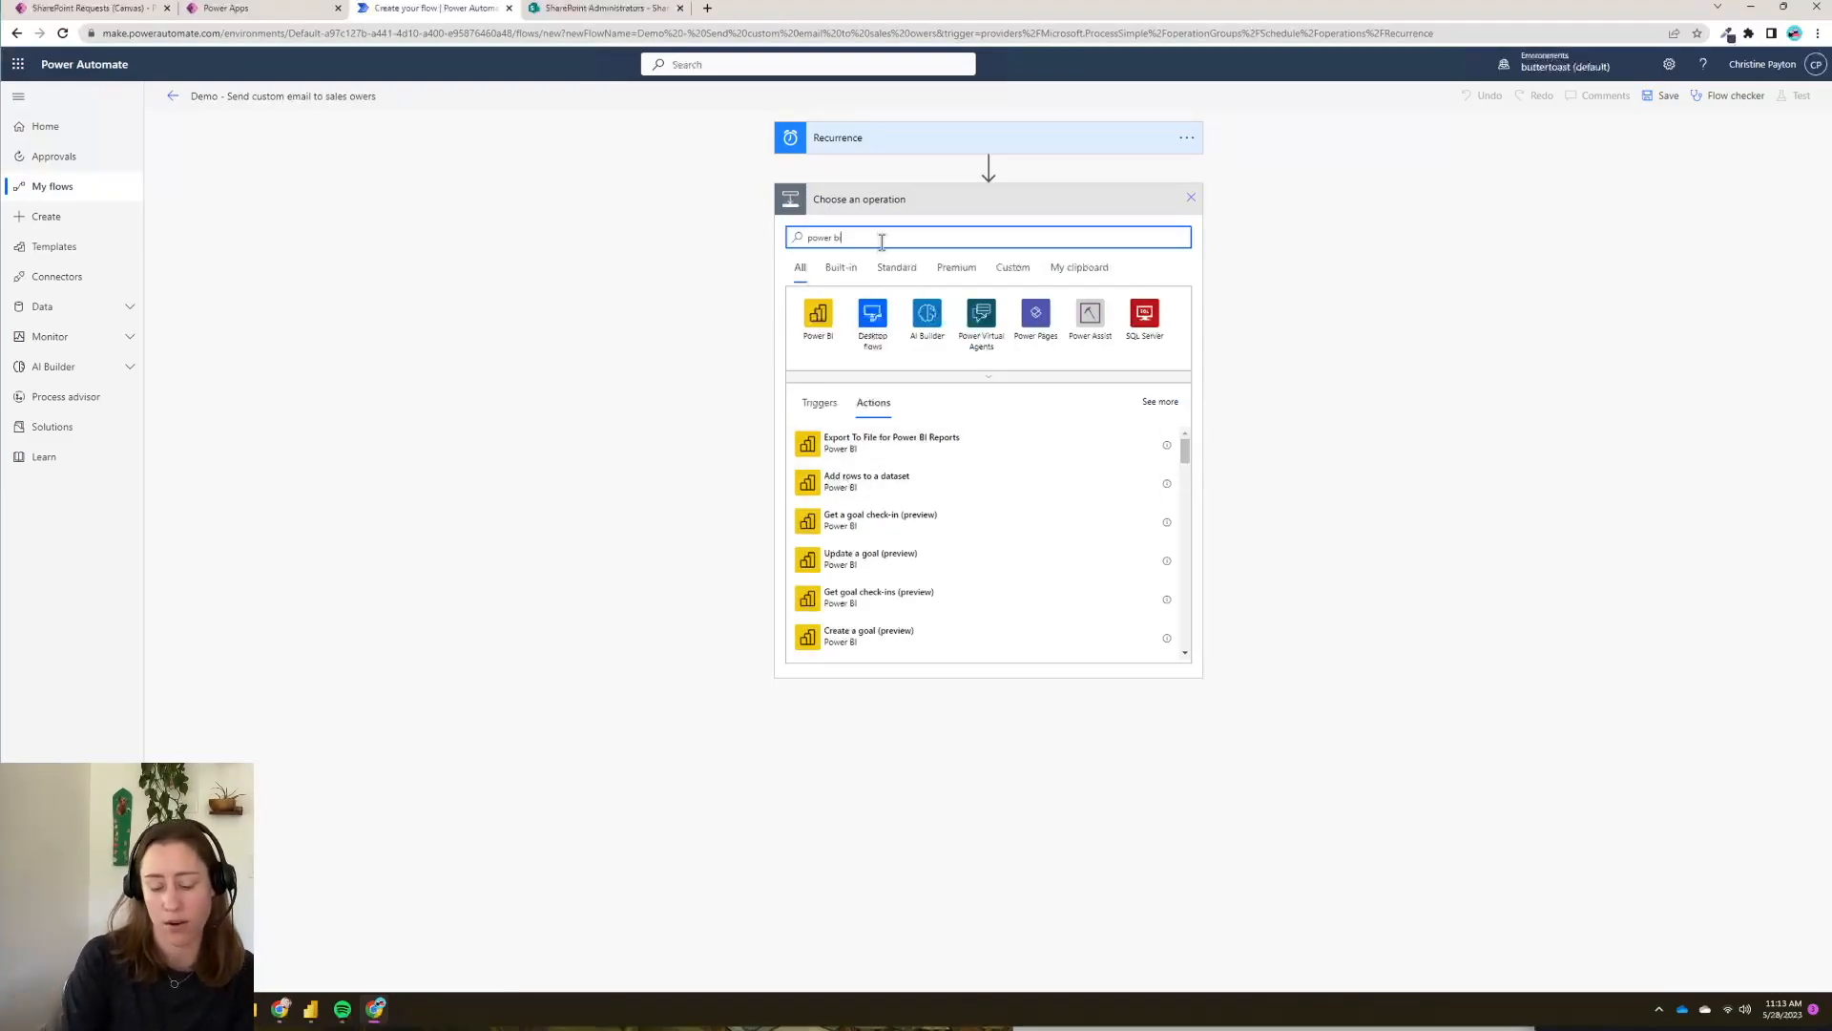
pyautogui.write('s')
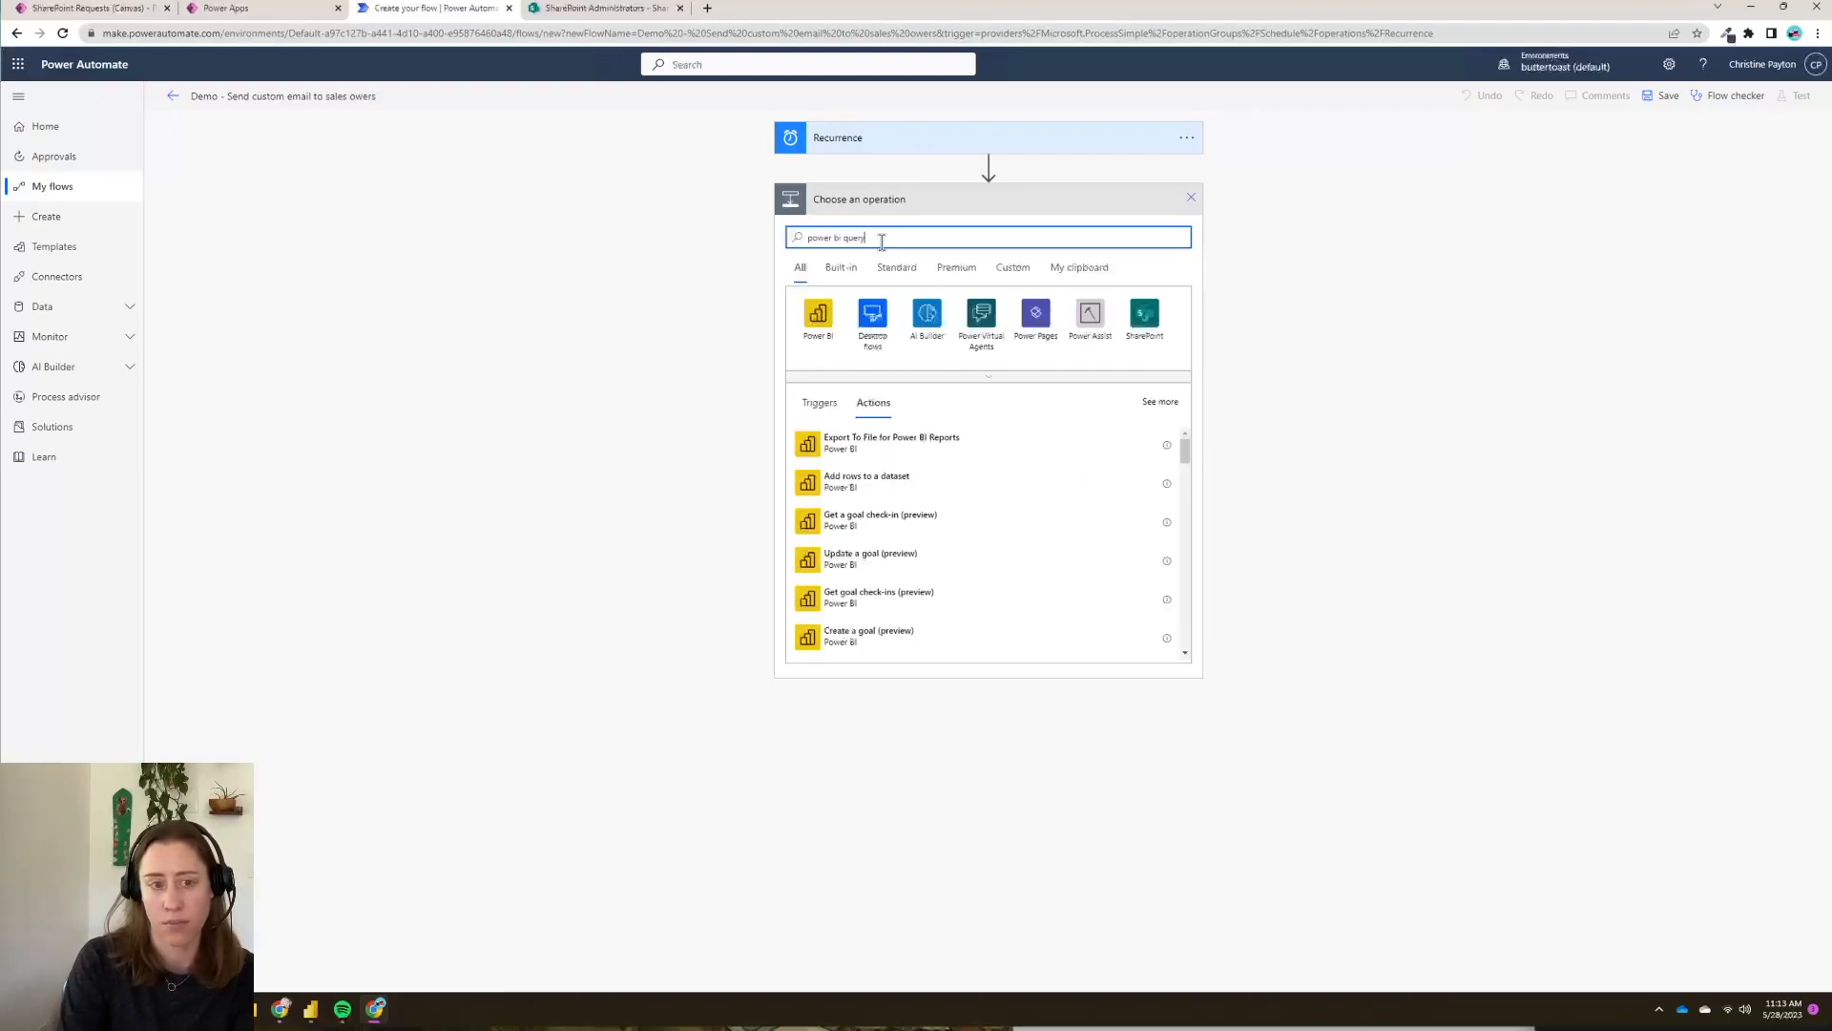
pyautogui.write('uery')
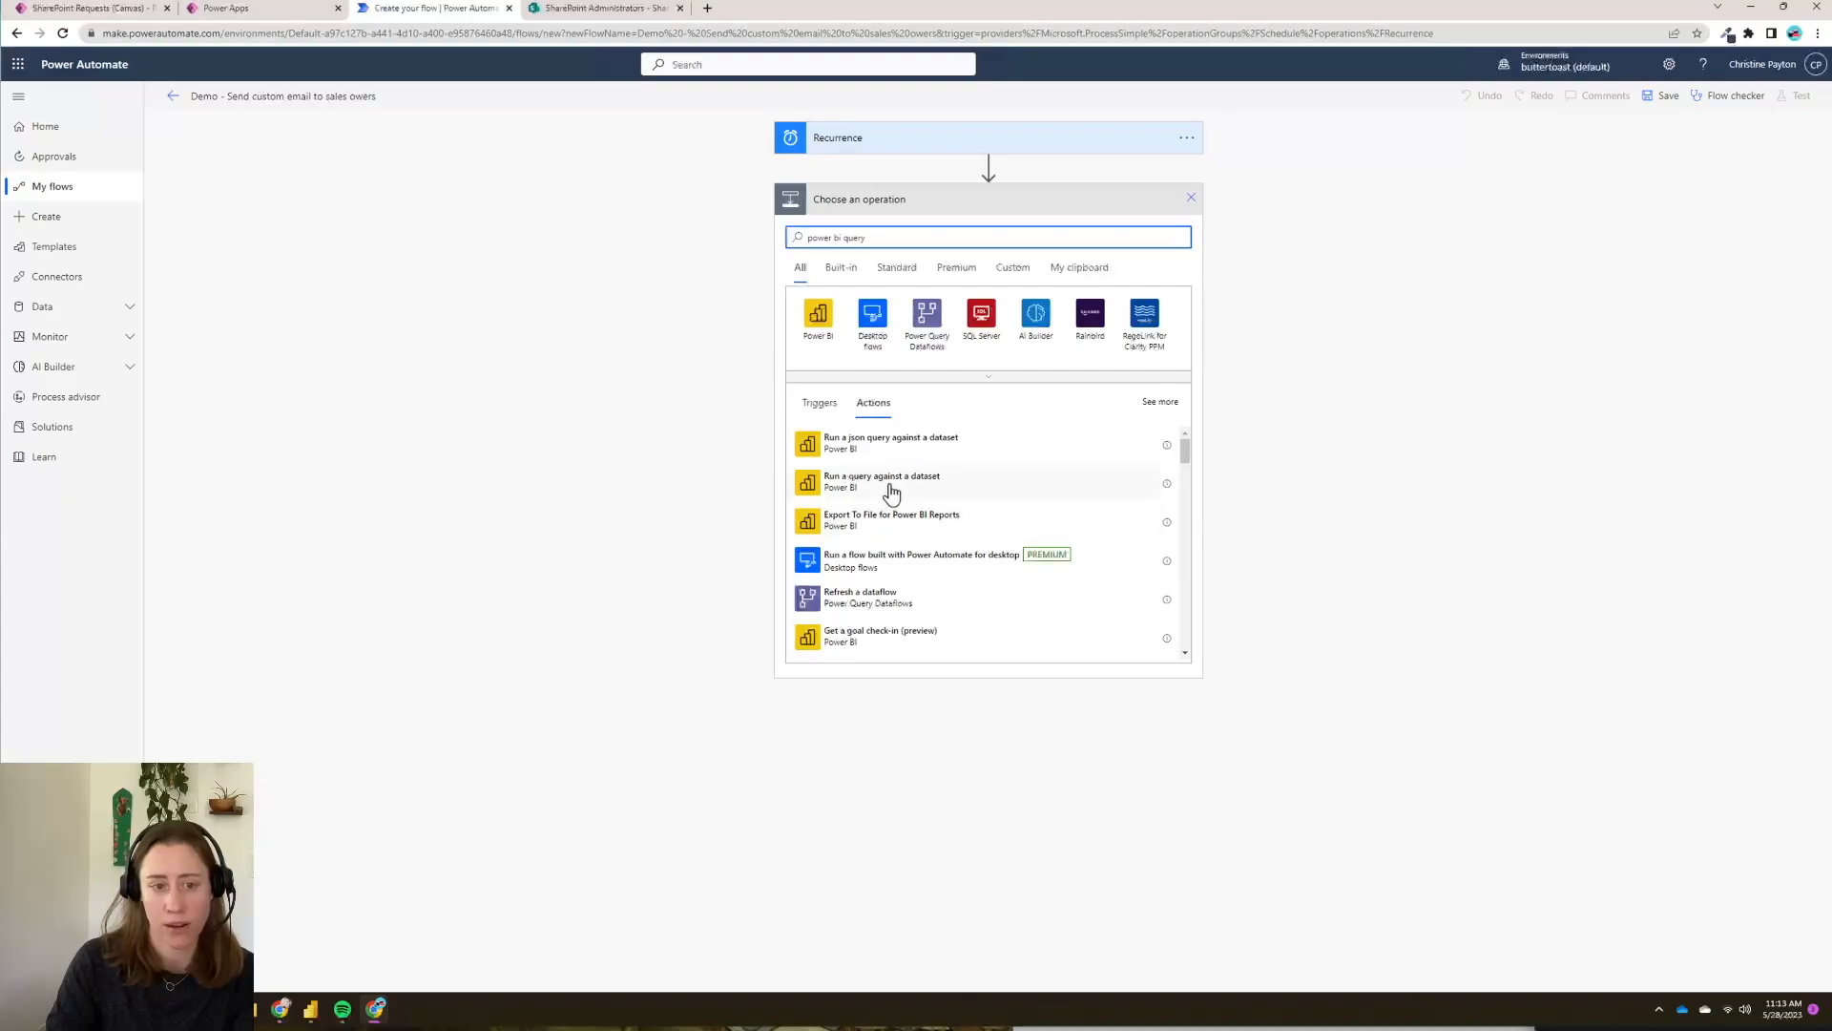
pyautogui.click(943, 488)
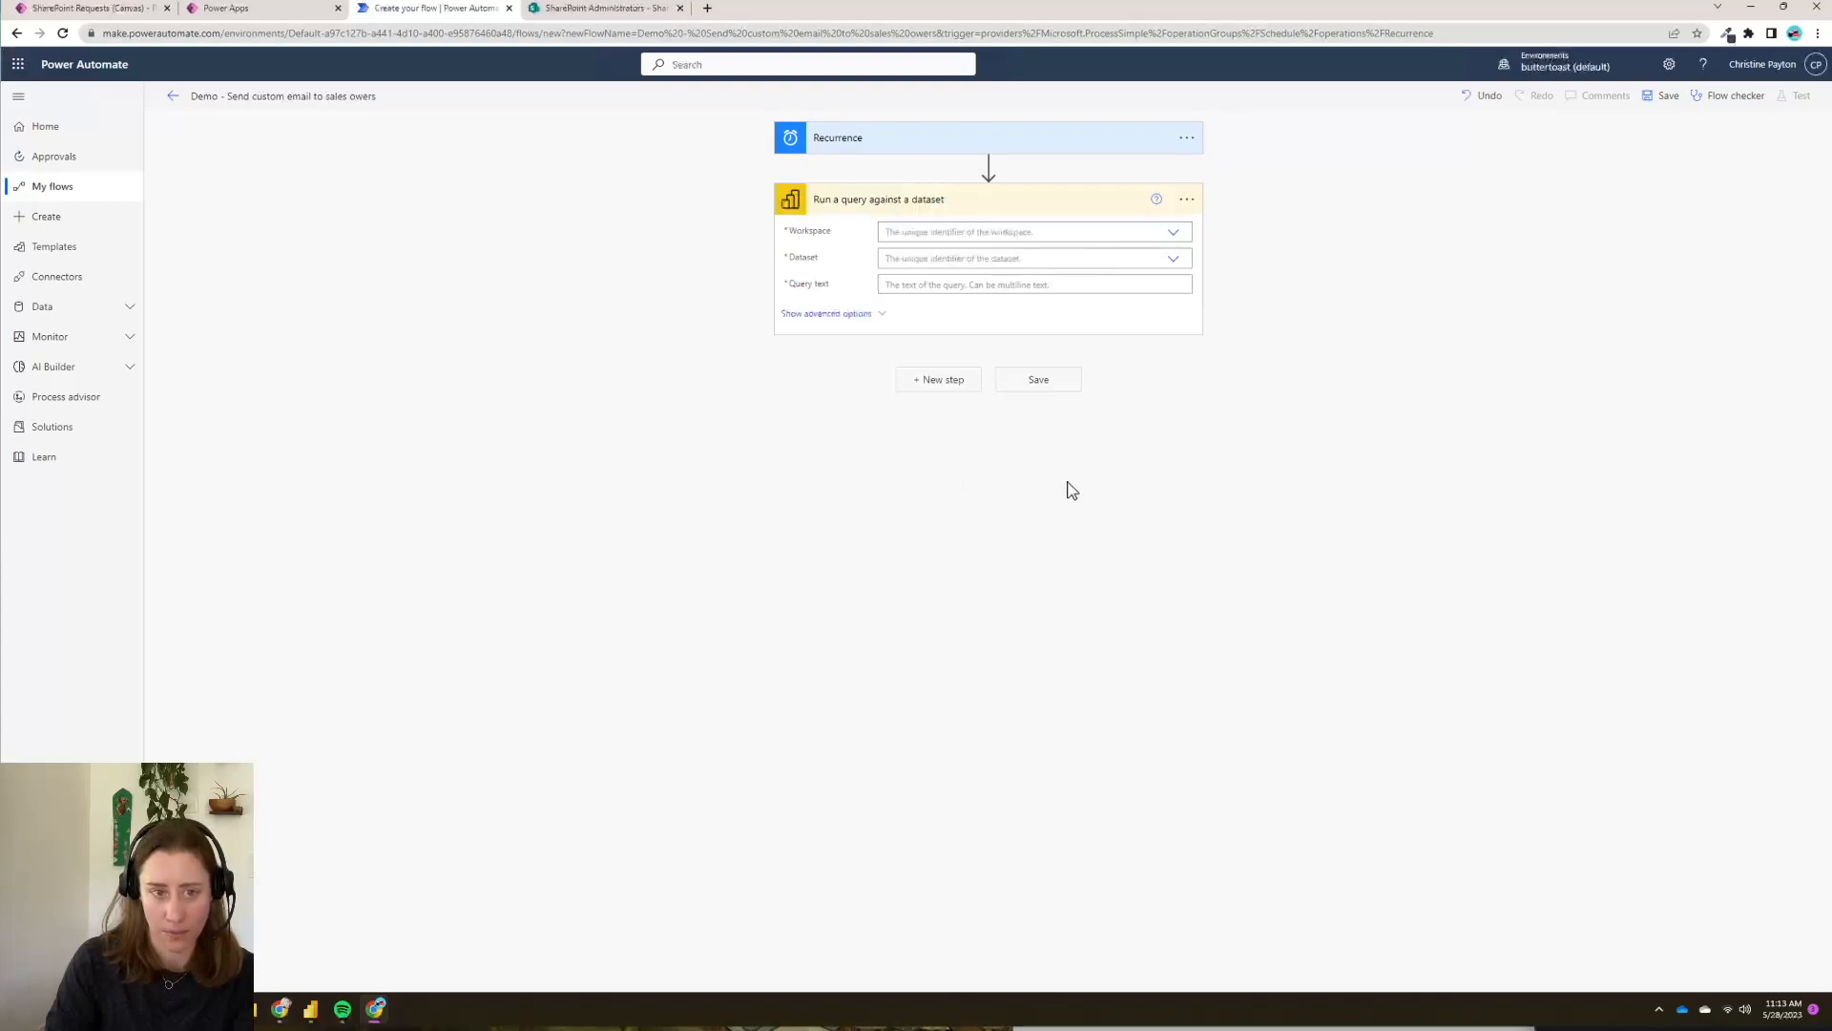
# - Point the query at AdventureWorks in My Workspace, paste the DAX sales query, and save the flow
pyautogui.click(1178, 236)
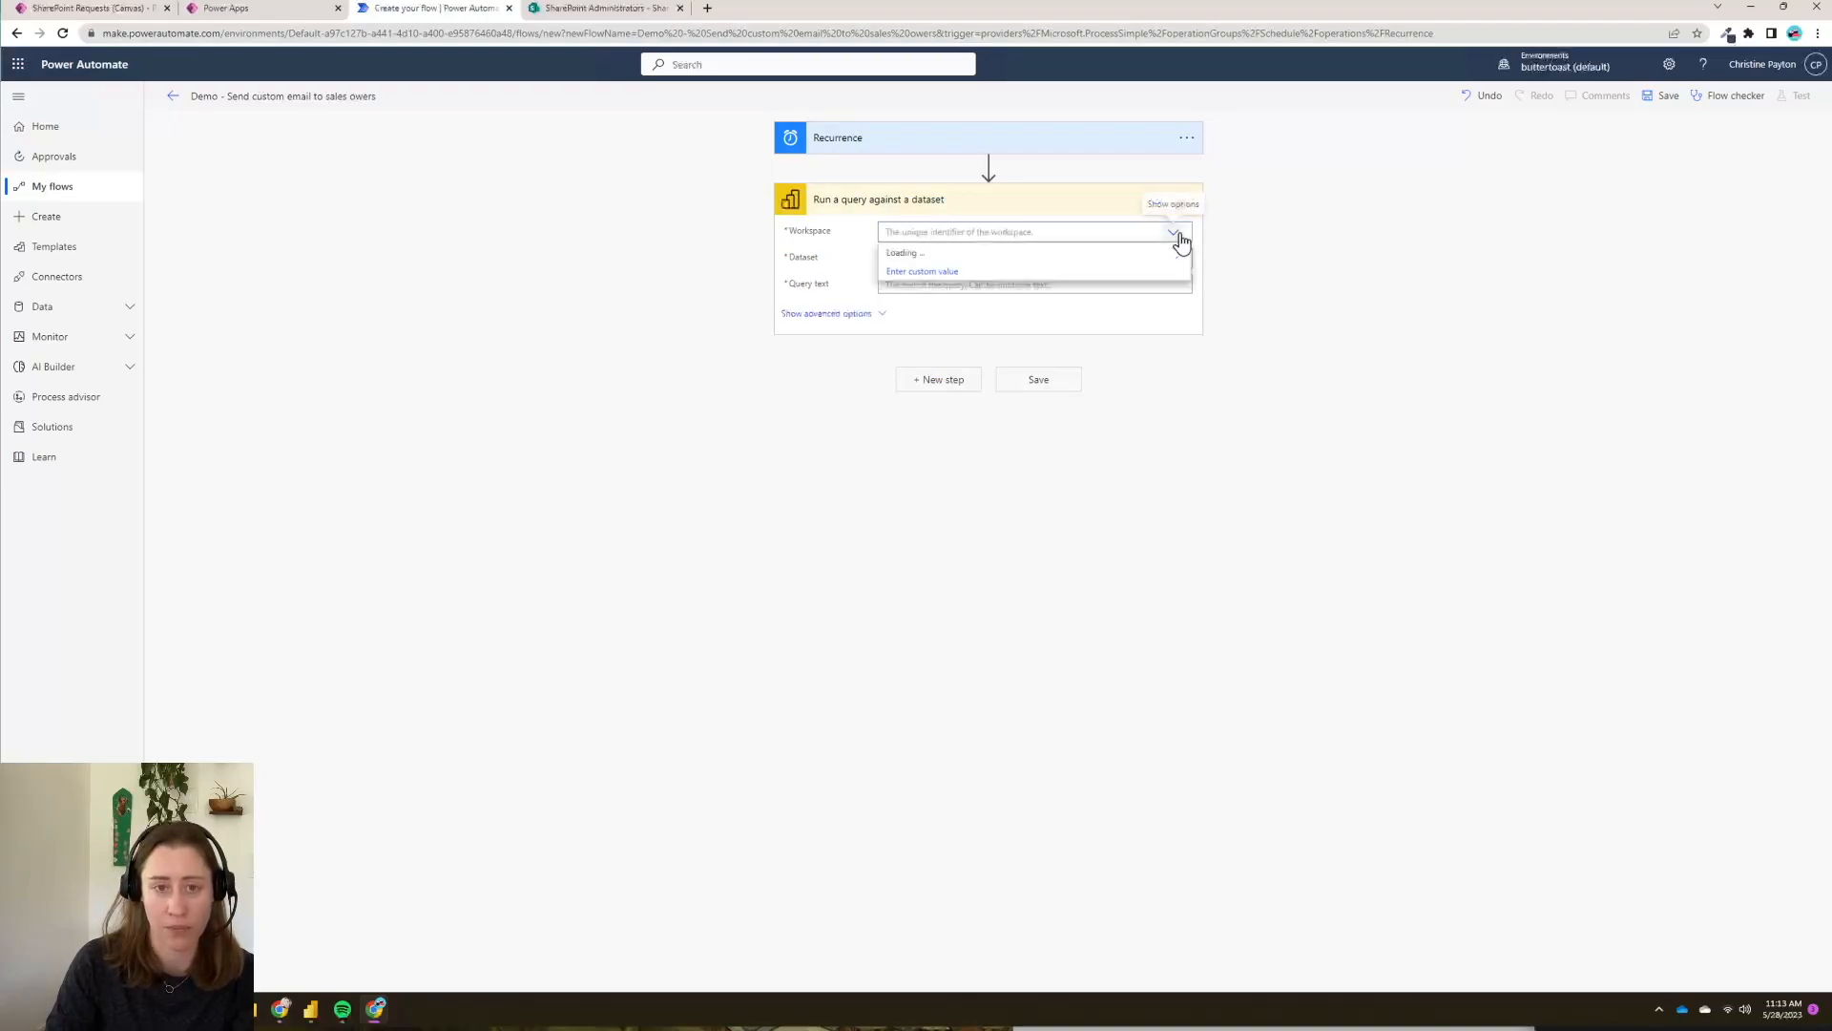
pyautogui.click(994, 271)
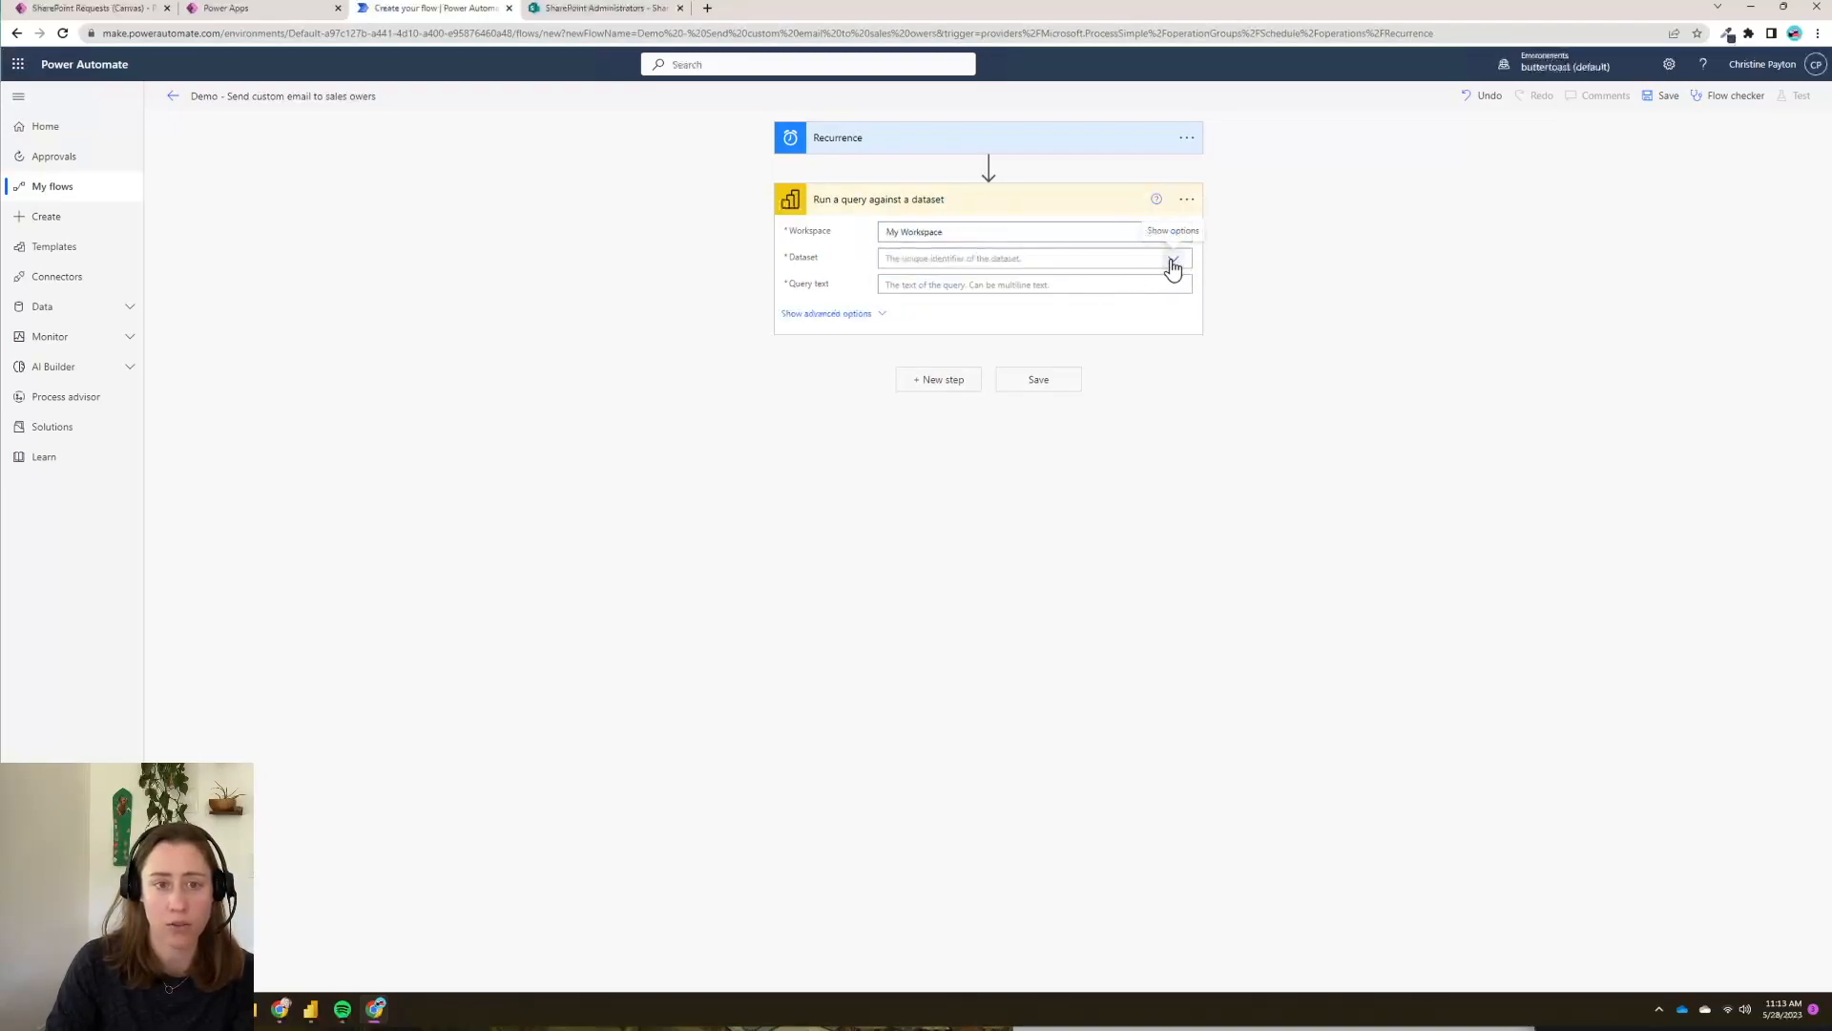
pyautogui.click(1172, 260)
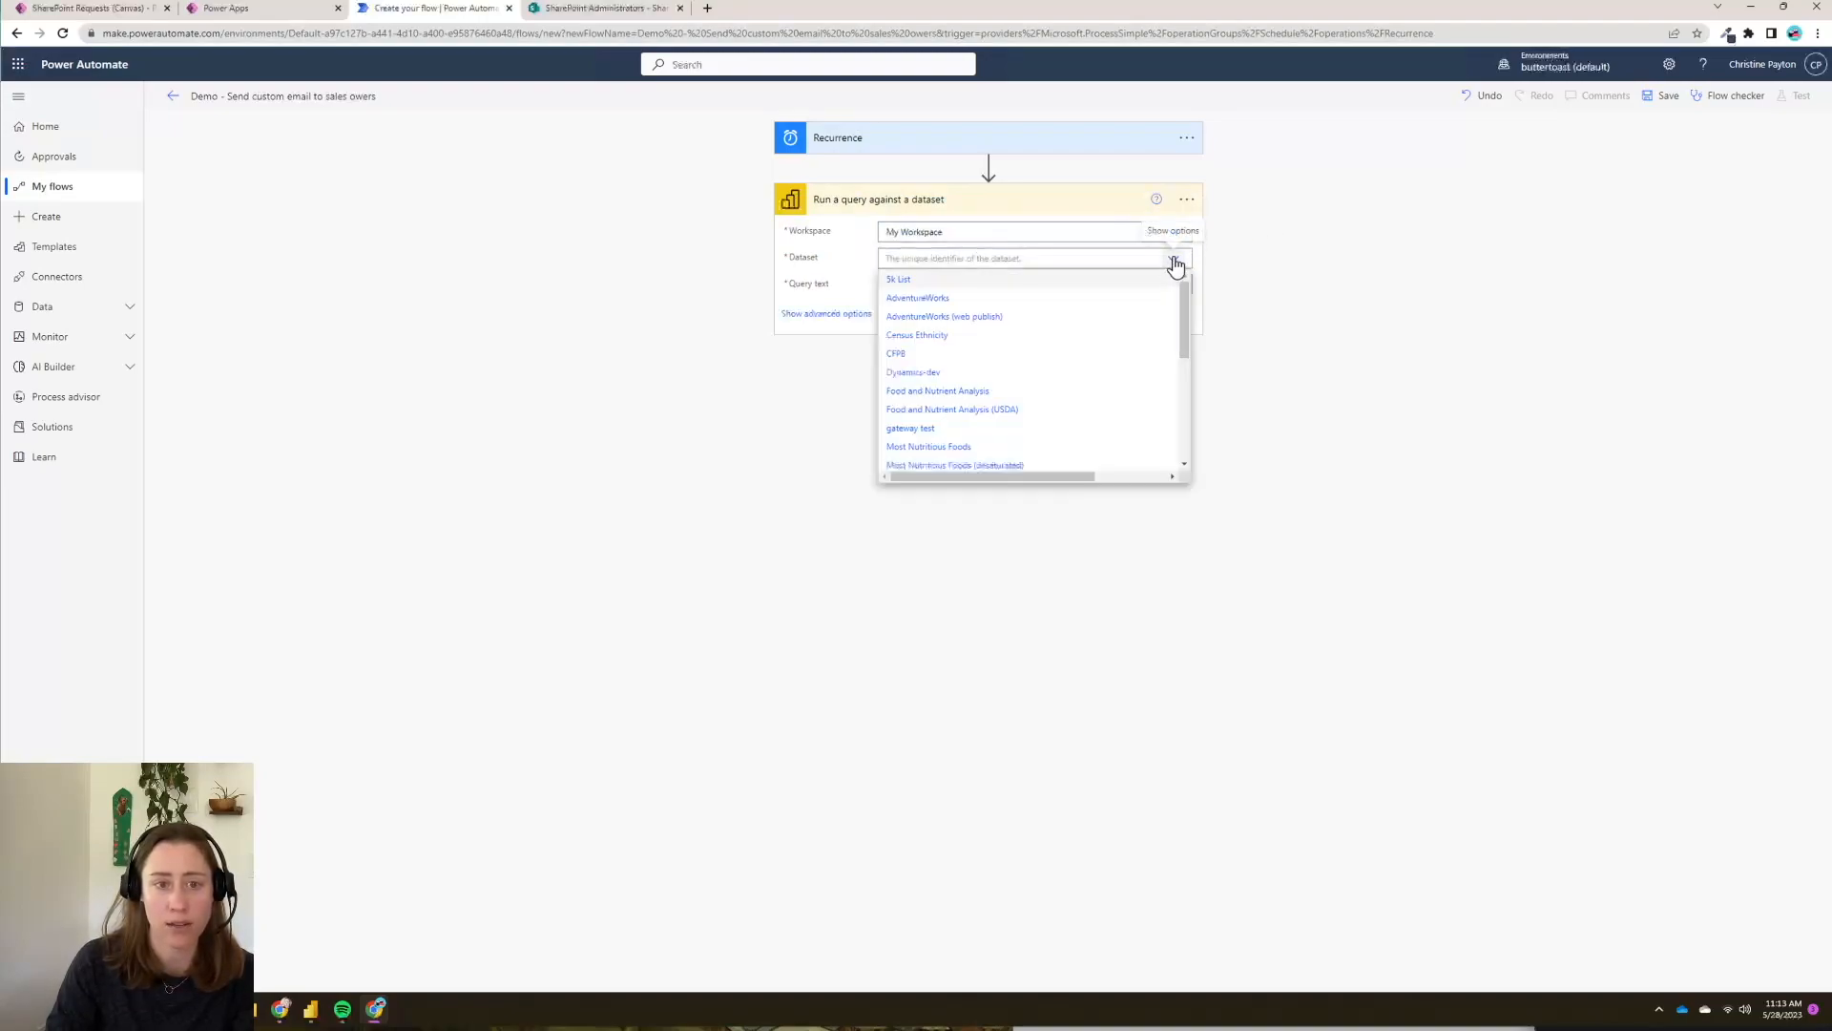
pyautogui.click(930, 302)
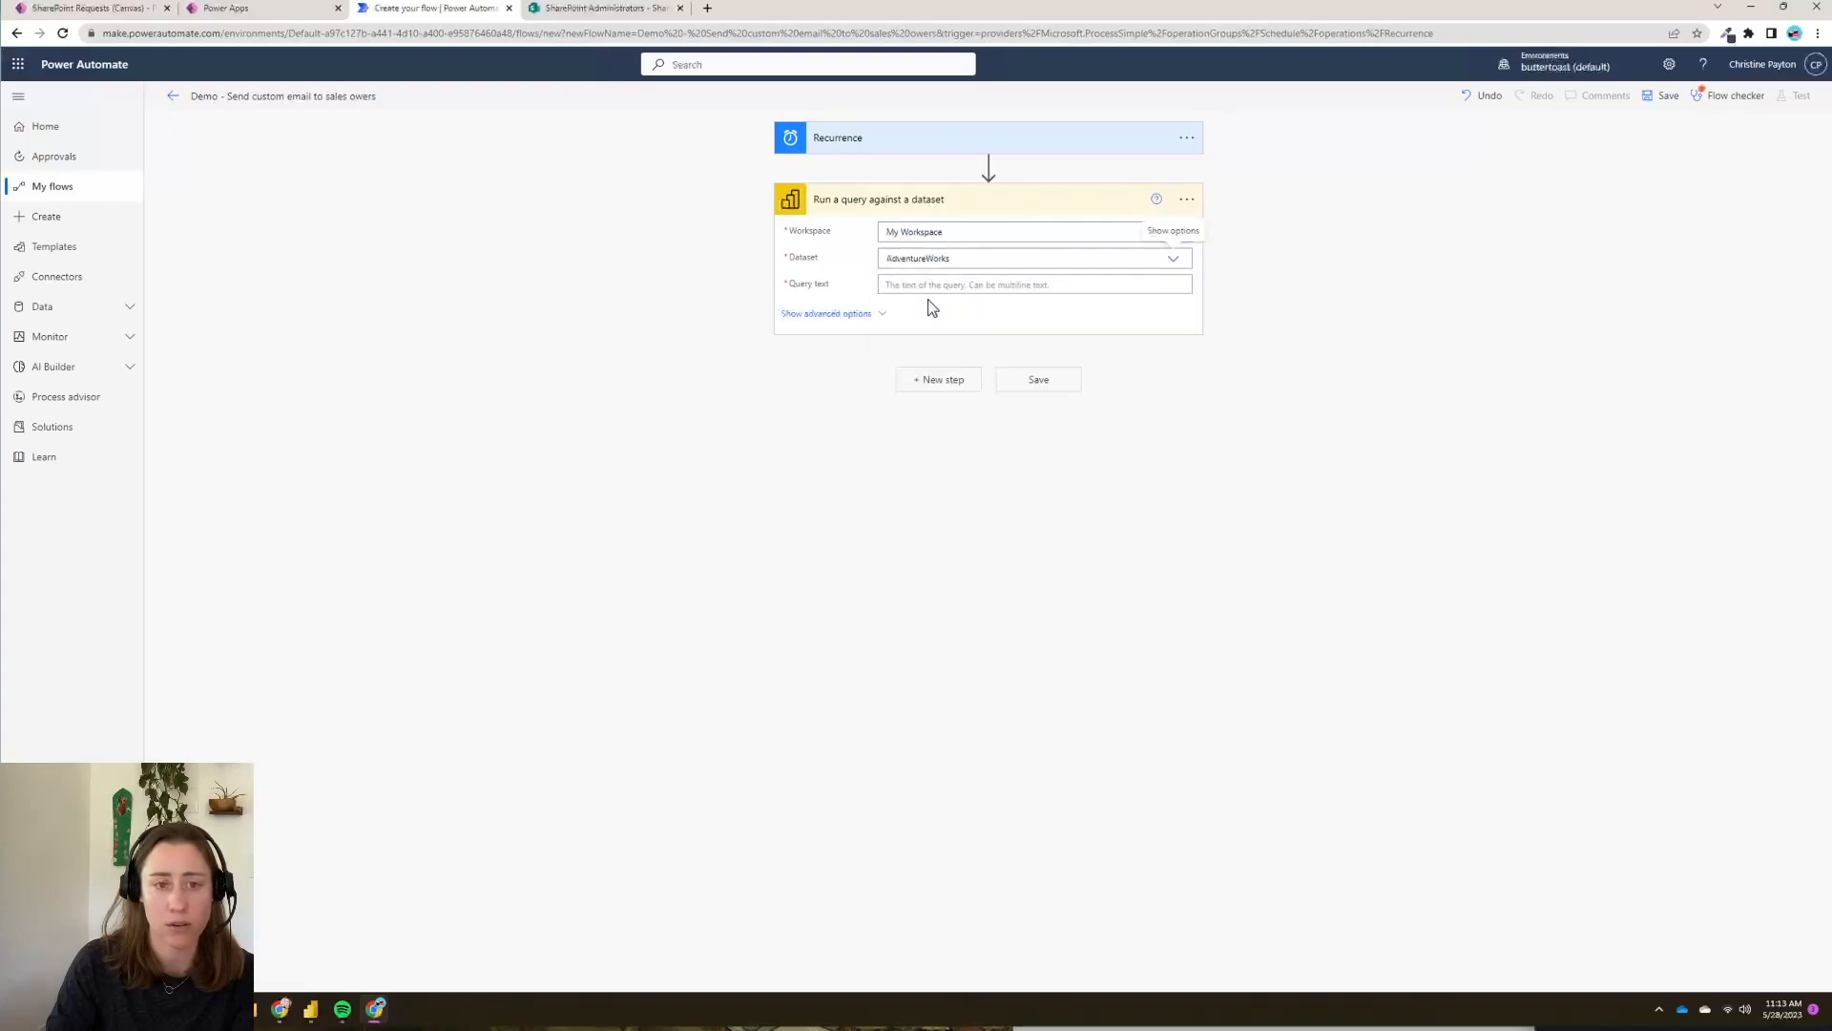
pyautogui.click(1003, 289)
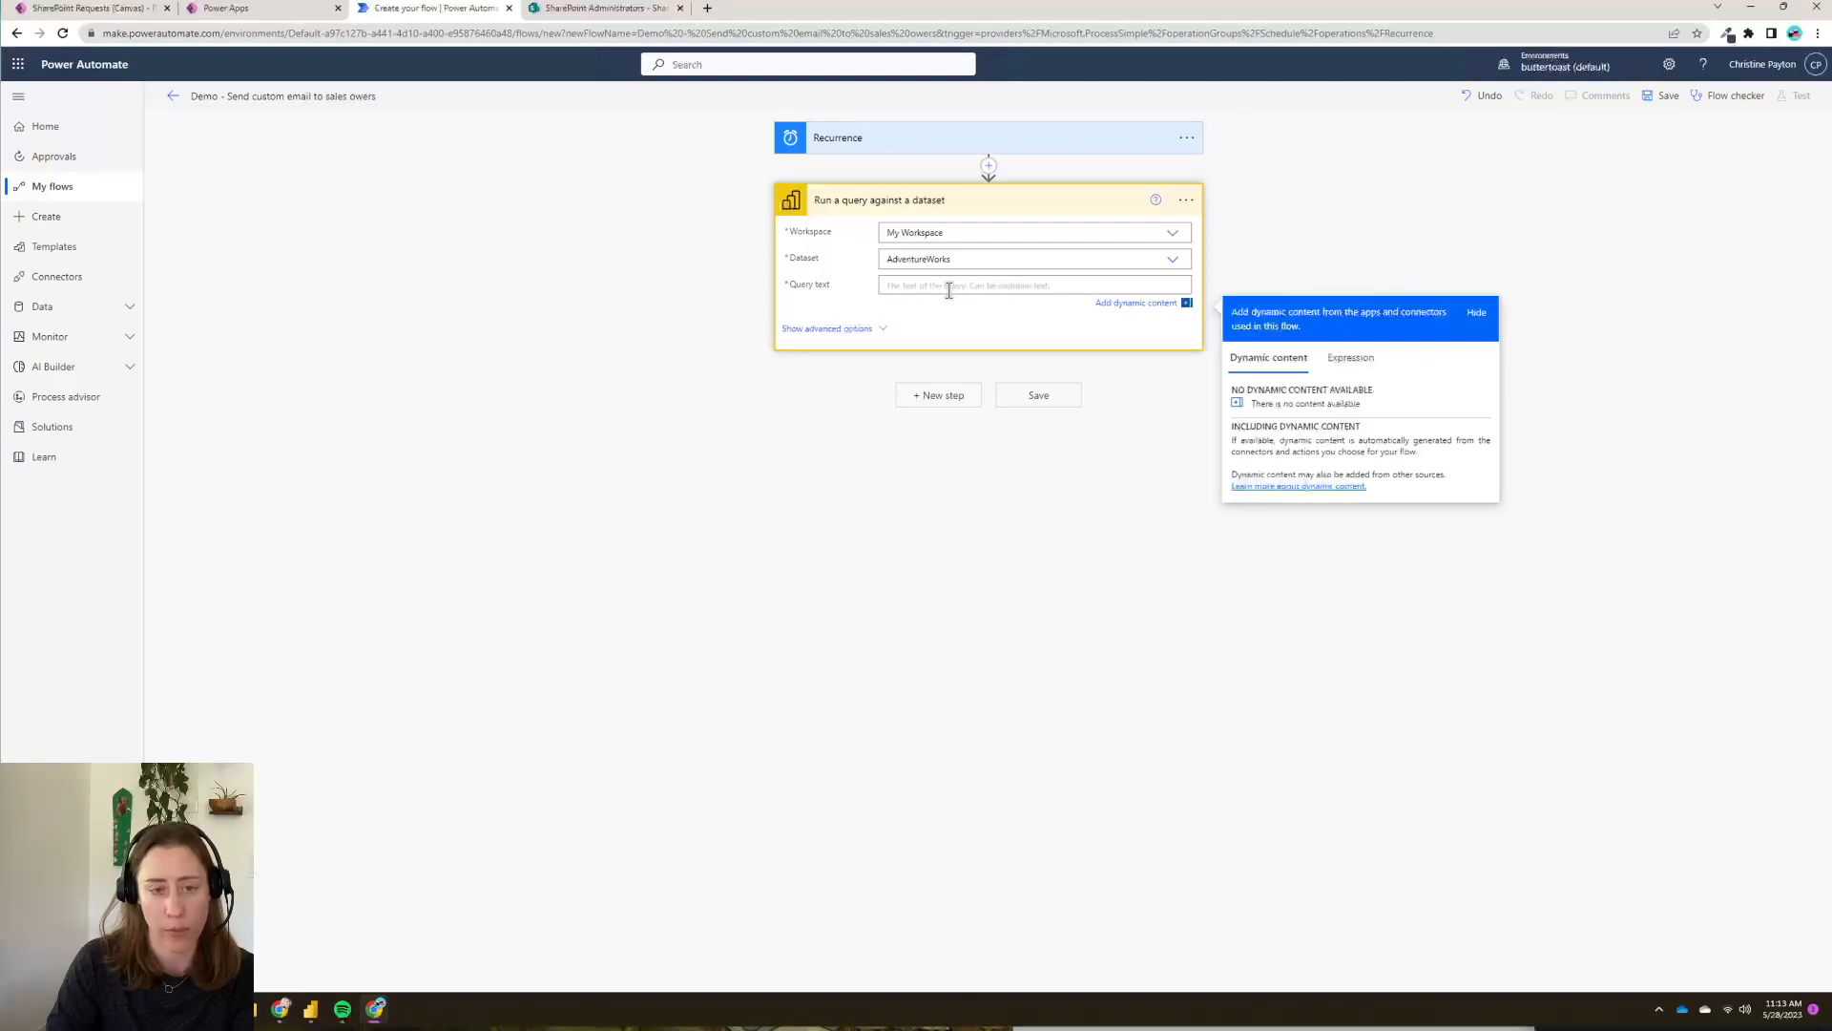
pyautogui.hotkey('ctrl', 'v')
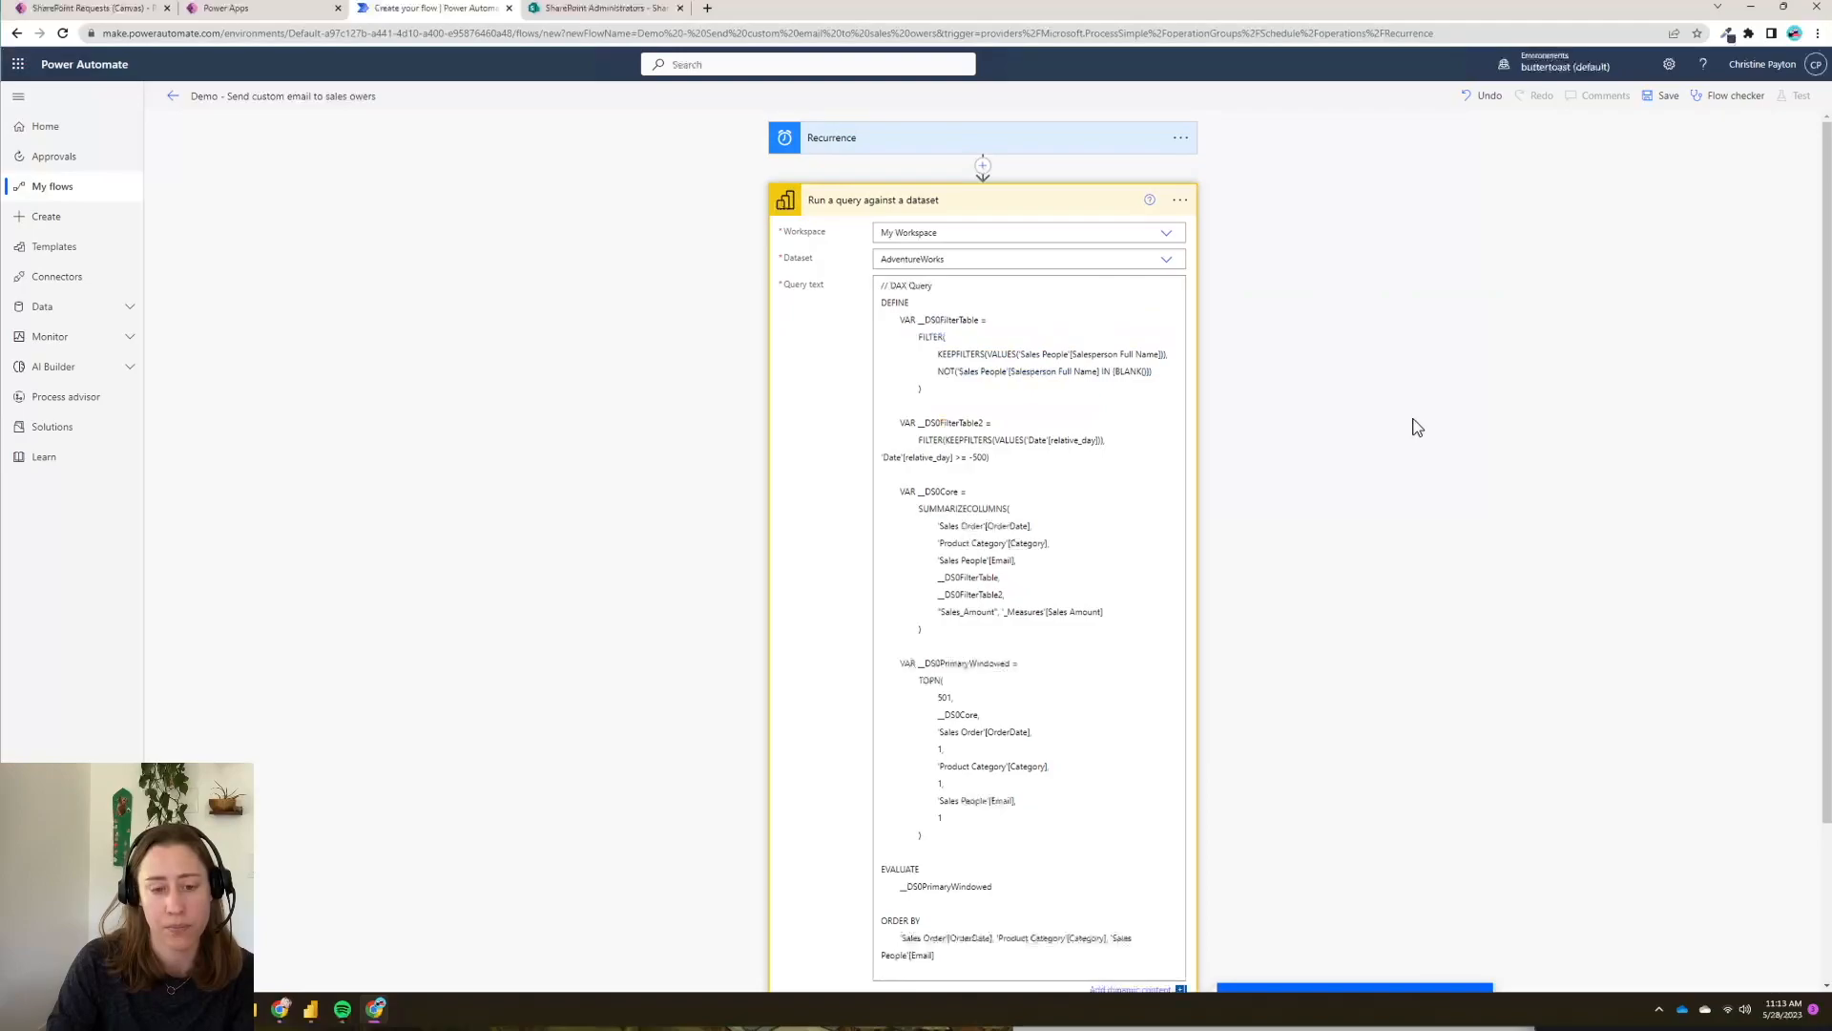
pyautogui.scroll(-2, 1416, 421)
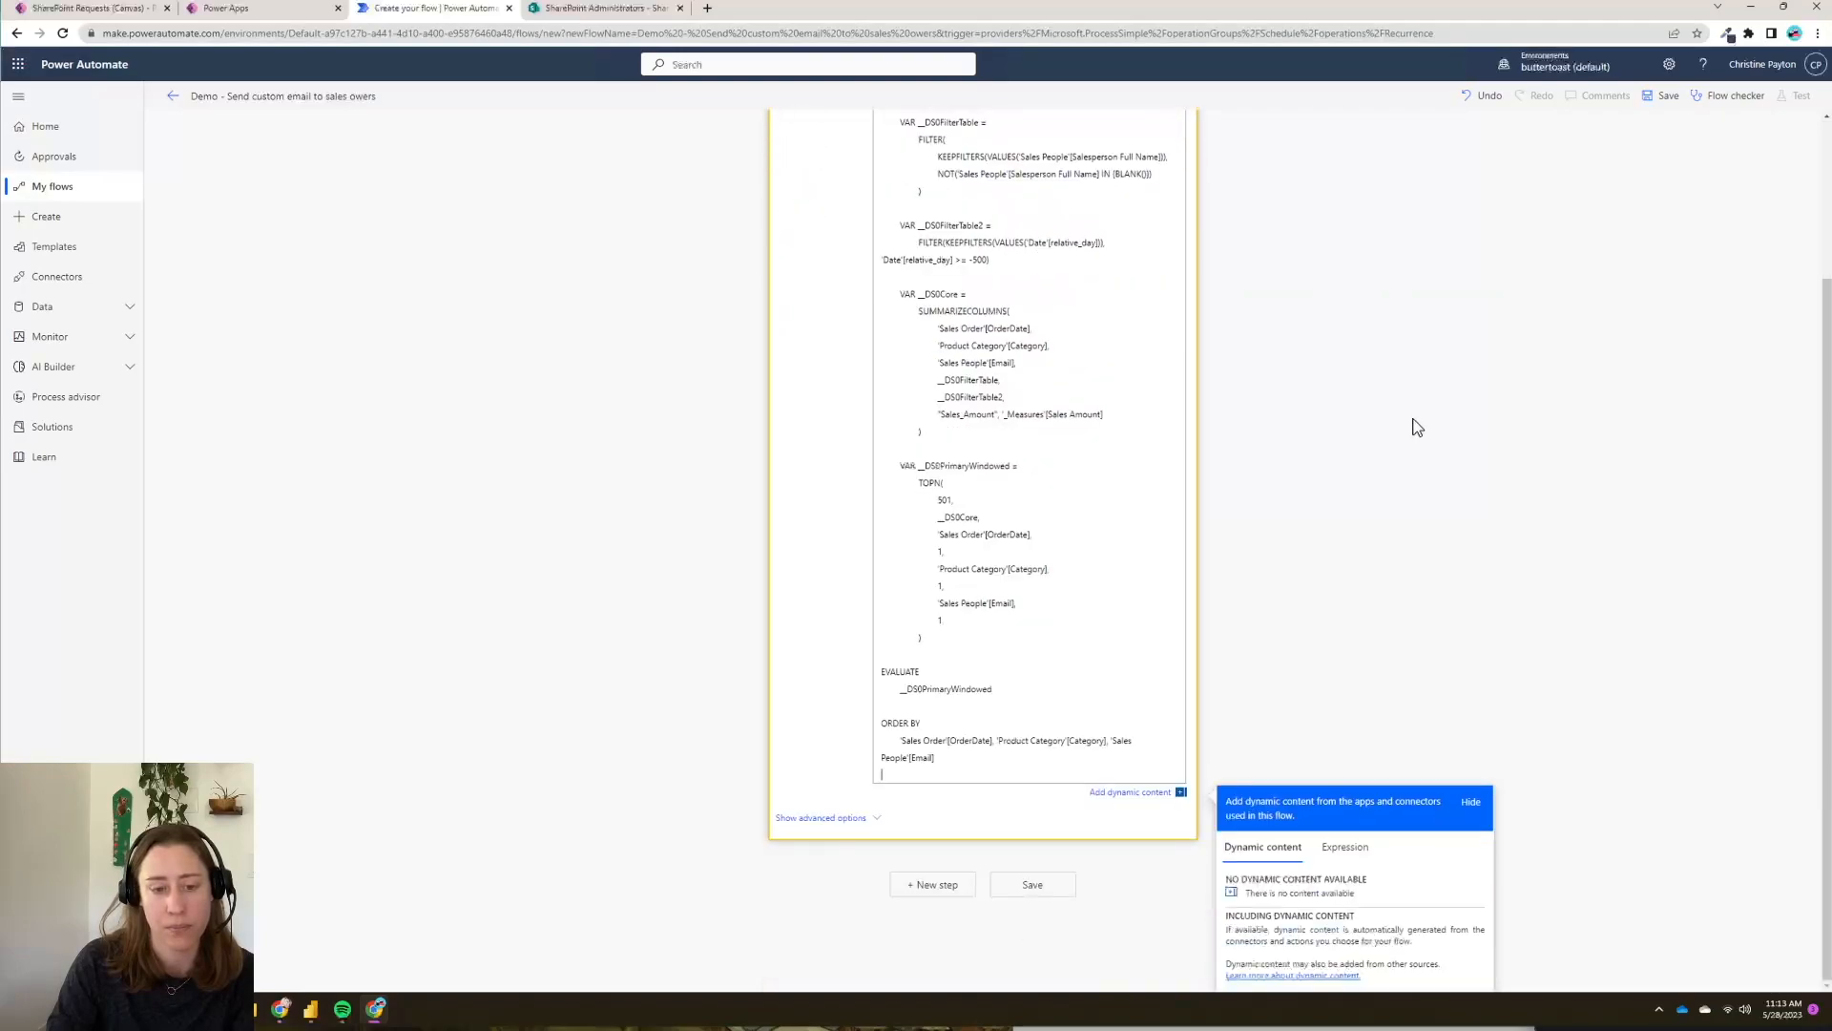
pyautogui.click(1035, 883)
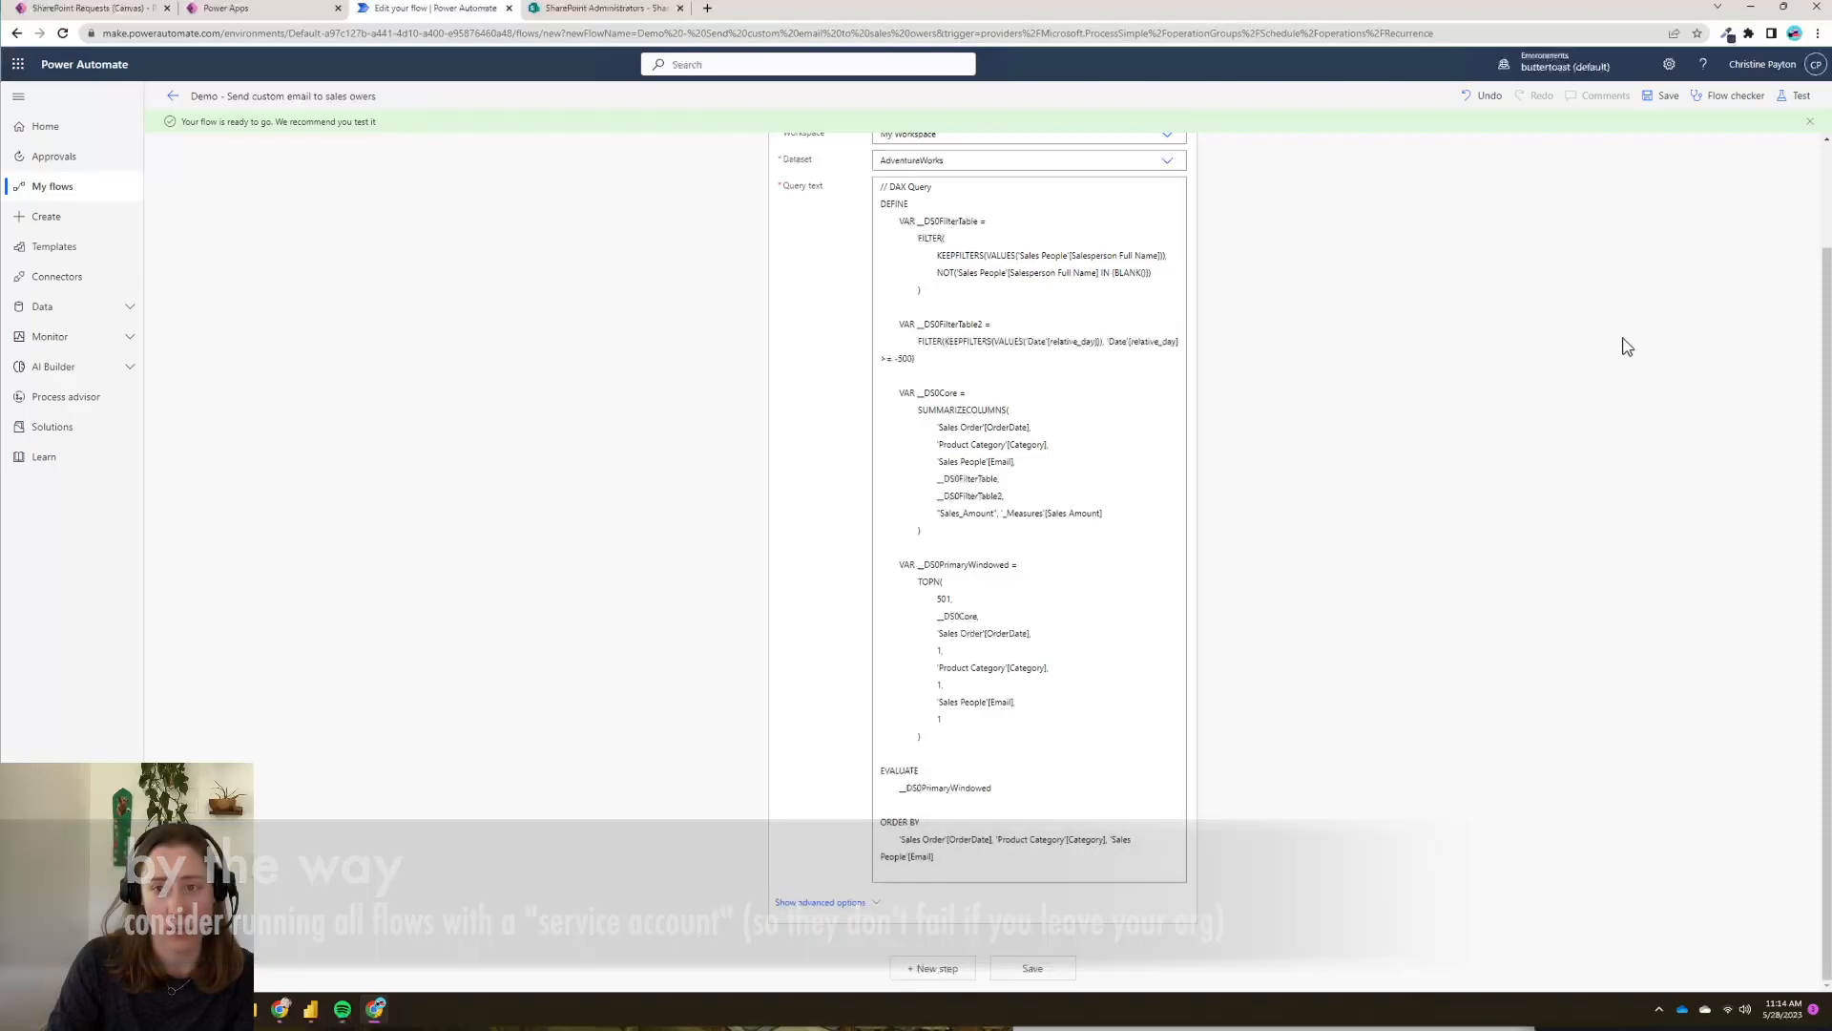
# - Run a manual test, inspect the query step's returned sales rows, then go back to editing
pyautogui.click(1795, 95)
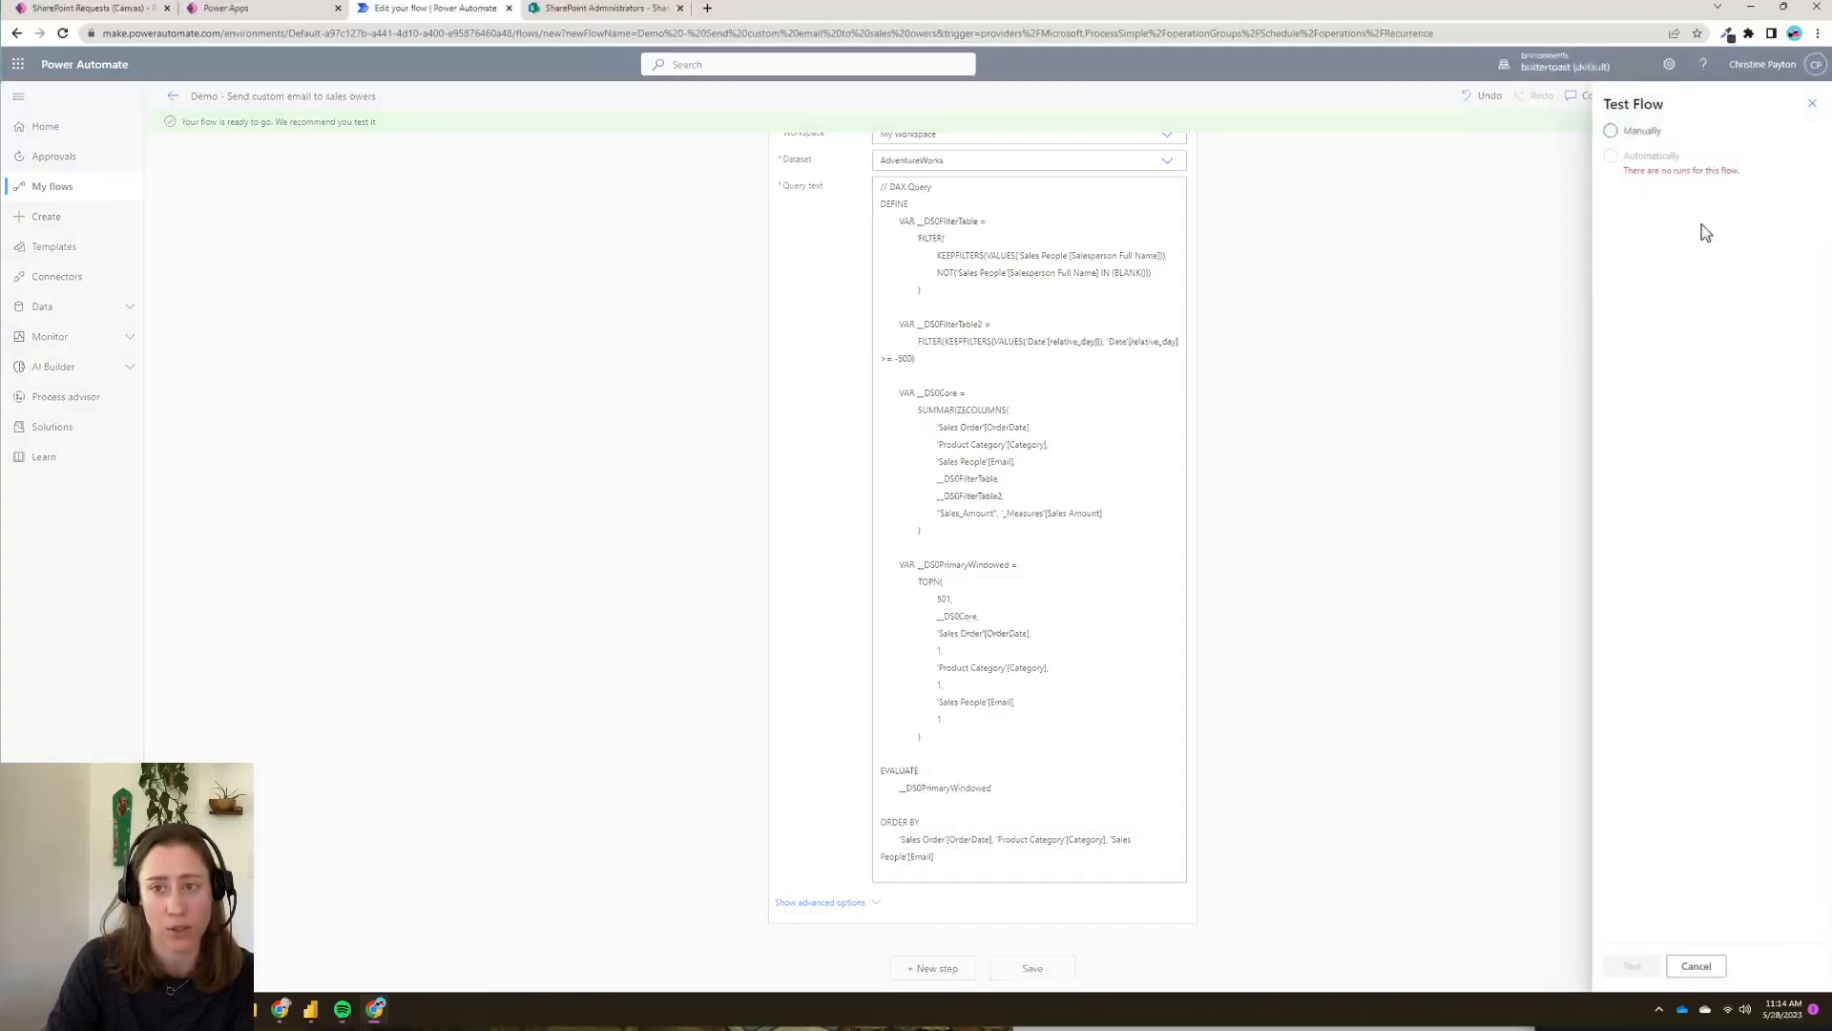
pyautogui.click(1634, 133)
pyautogui.click(1629, 967)
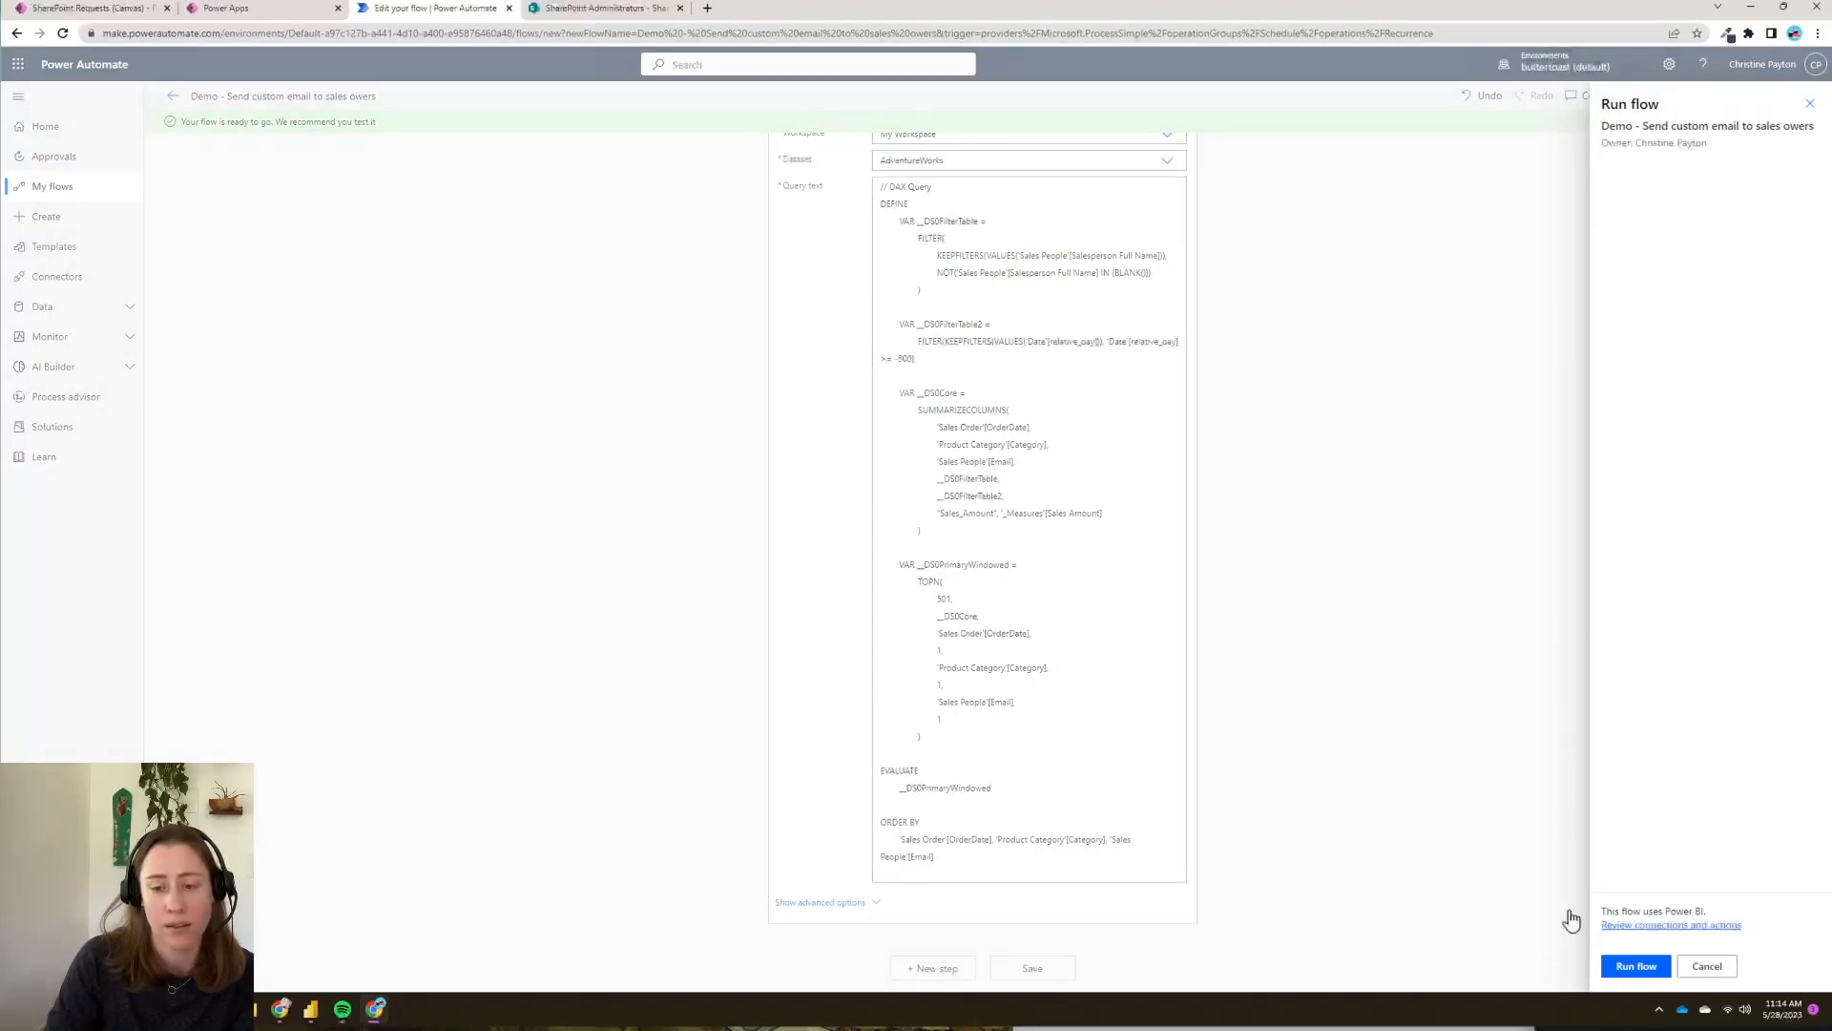
pyautogui.click(1628, 967)
pyautogui.click(1629, 966)
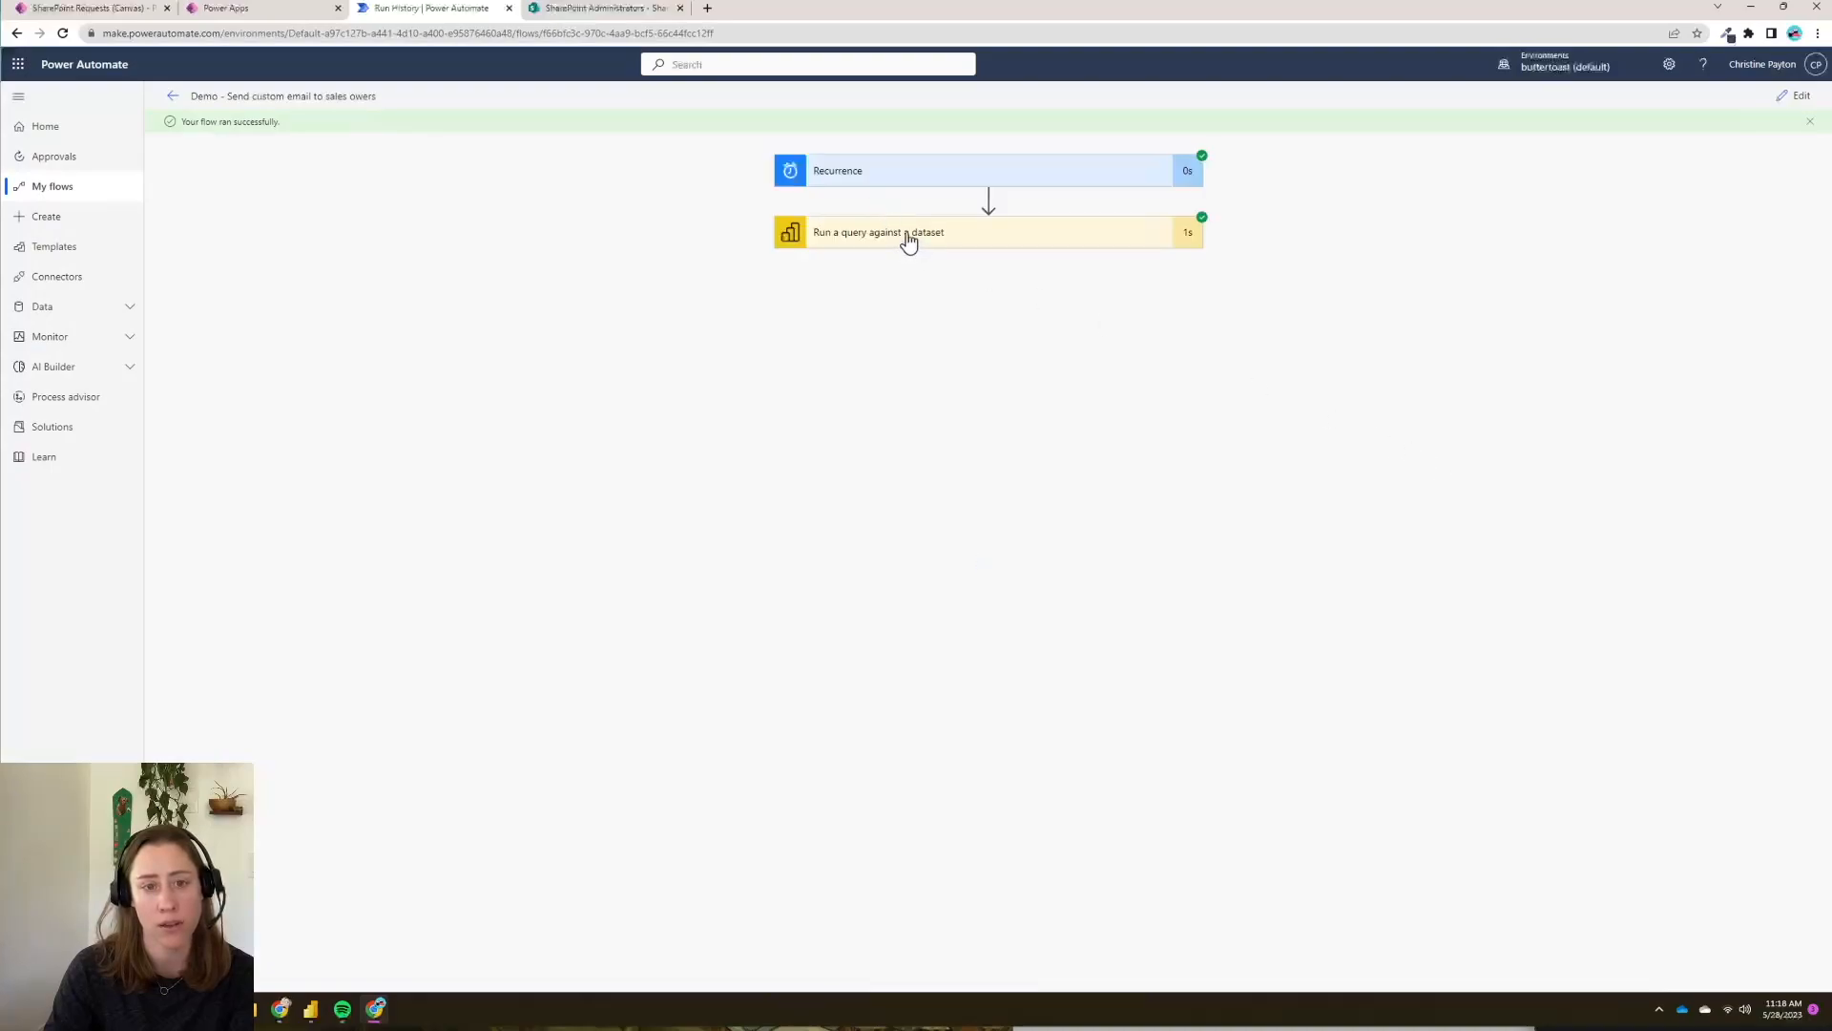
pyautogui.click(907, 239)
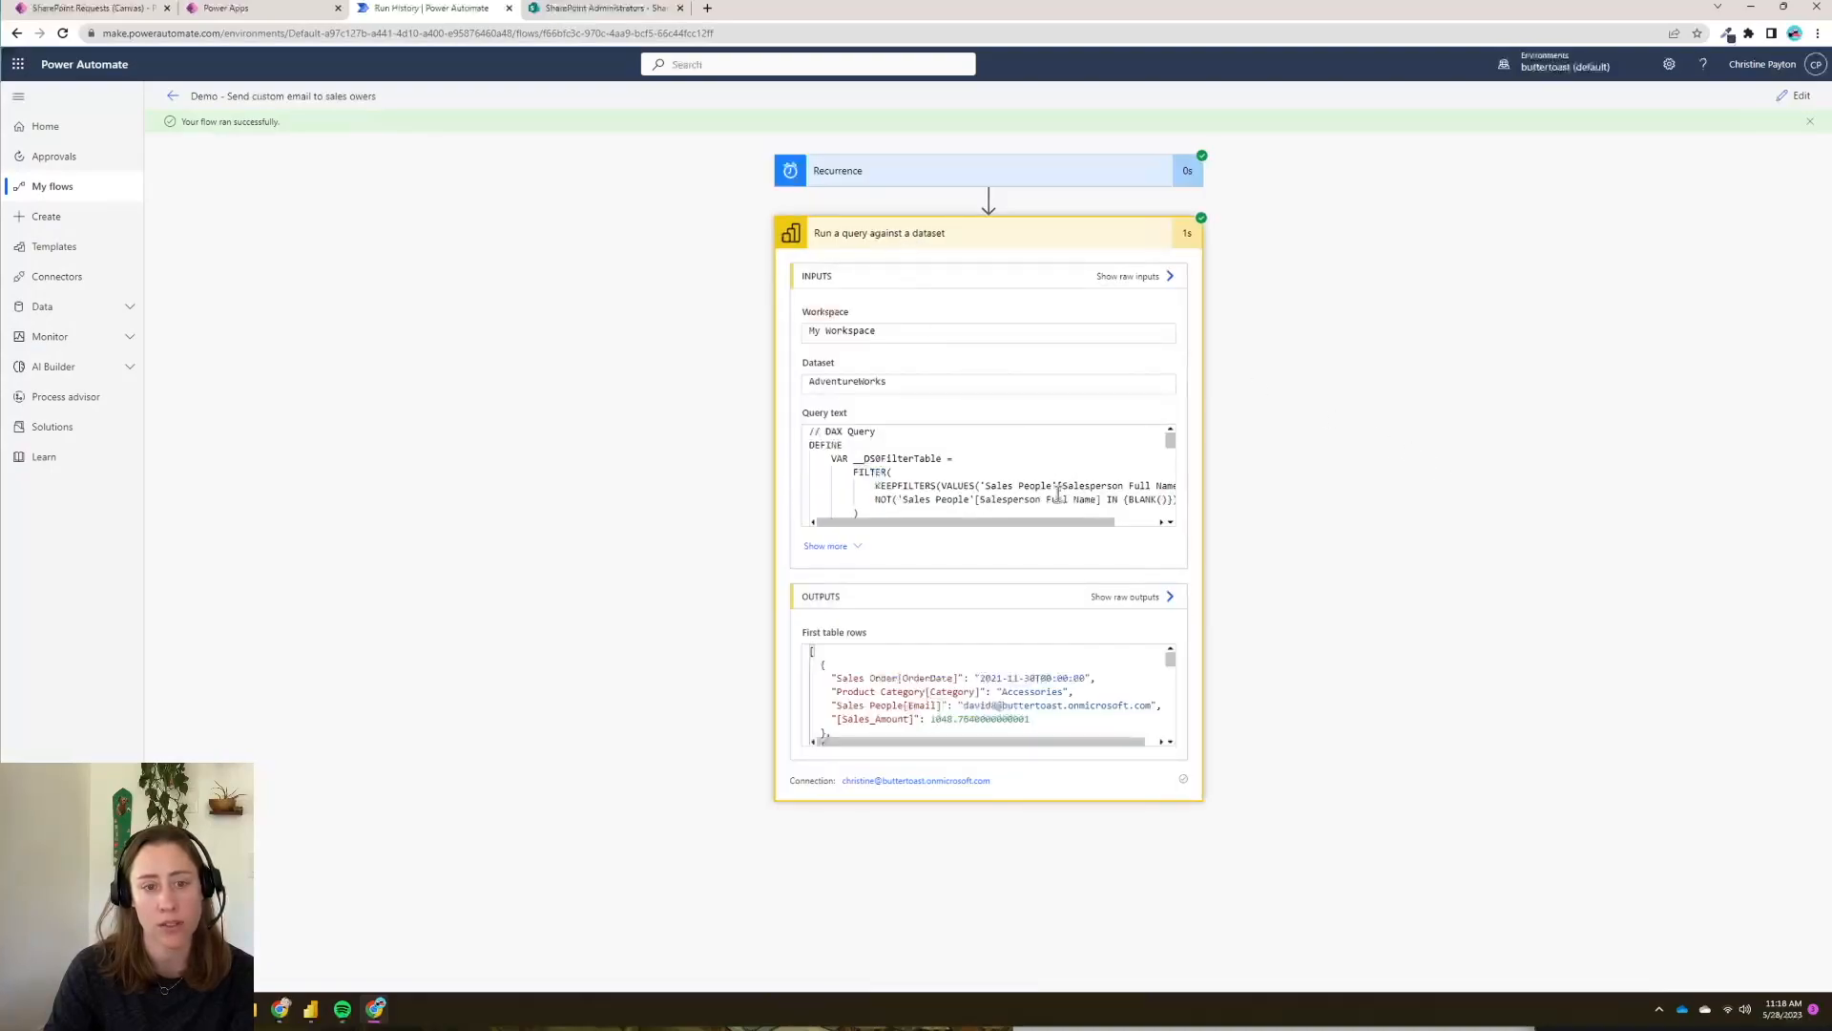
pyautogui.moveTo(849, 686); pyautogui.dragTo(932, 727)
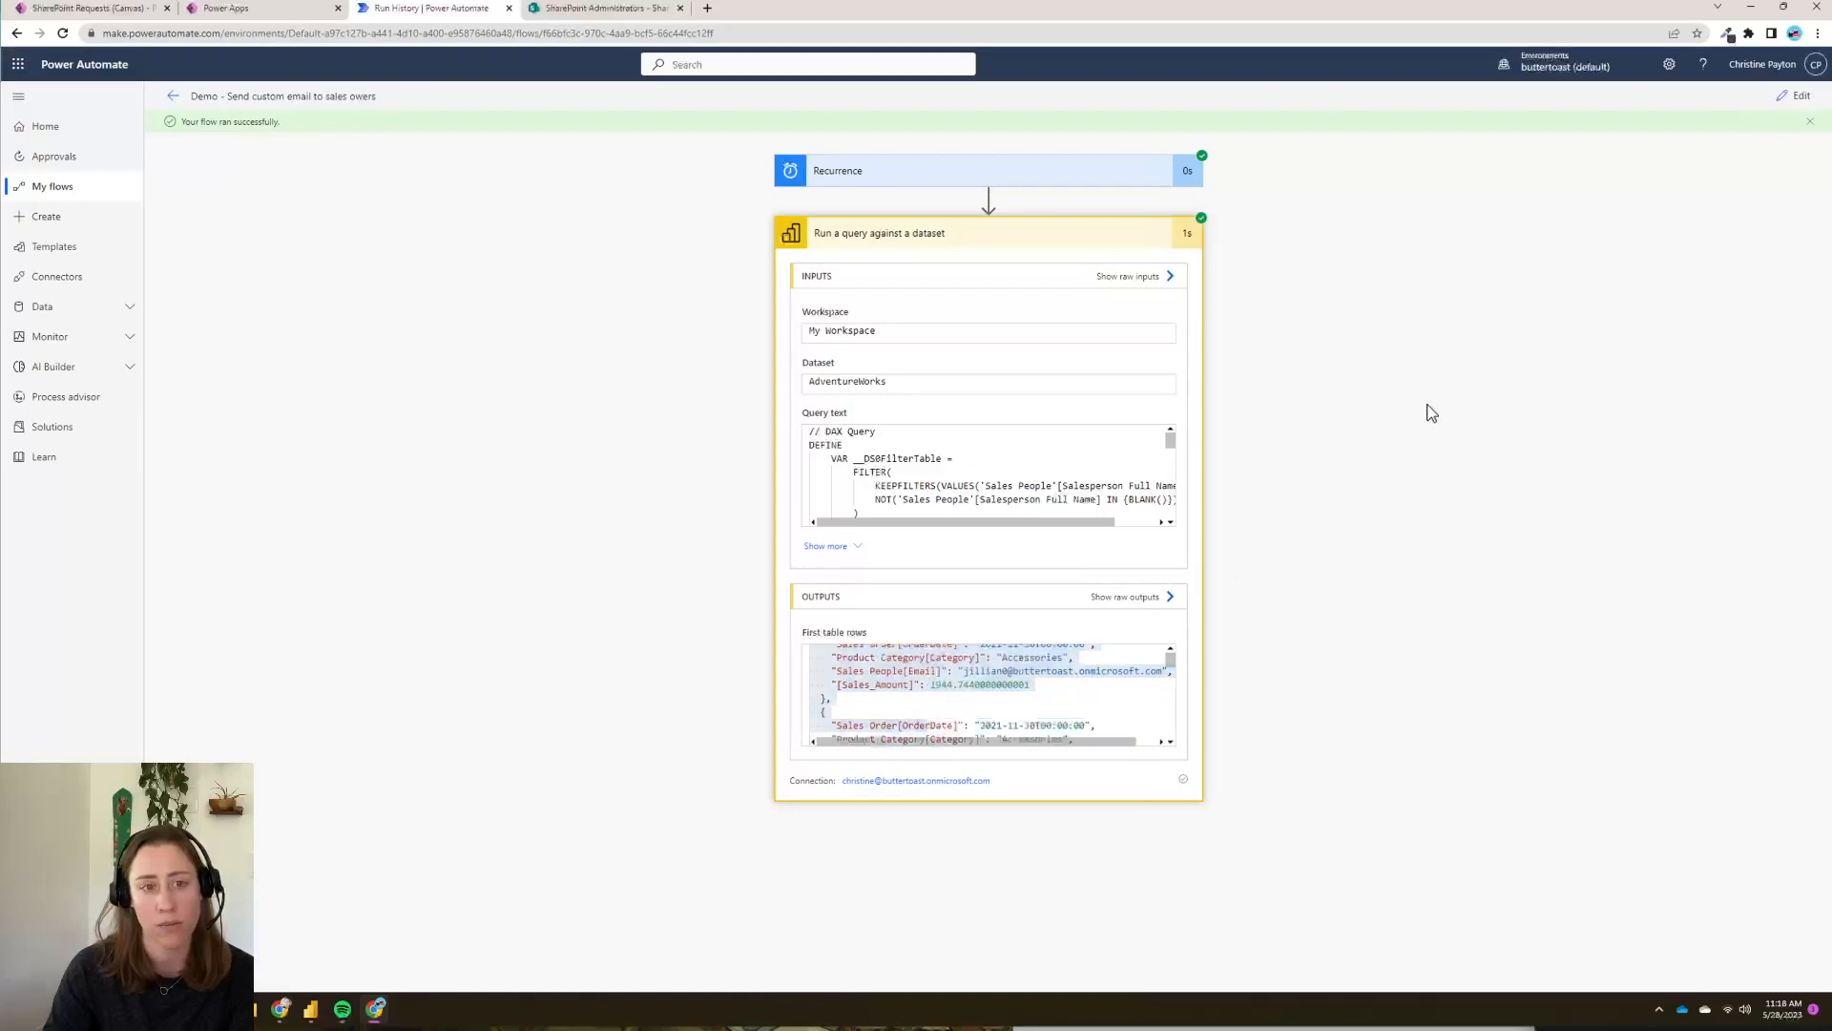
pyautogui.click(1794, 97)
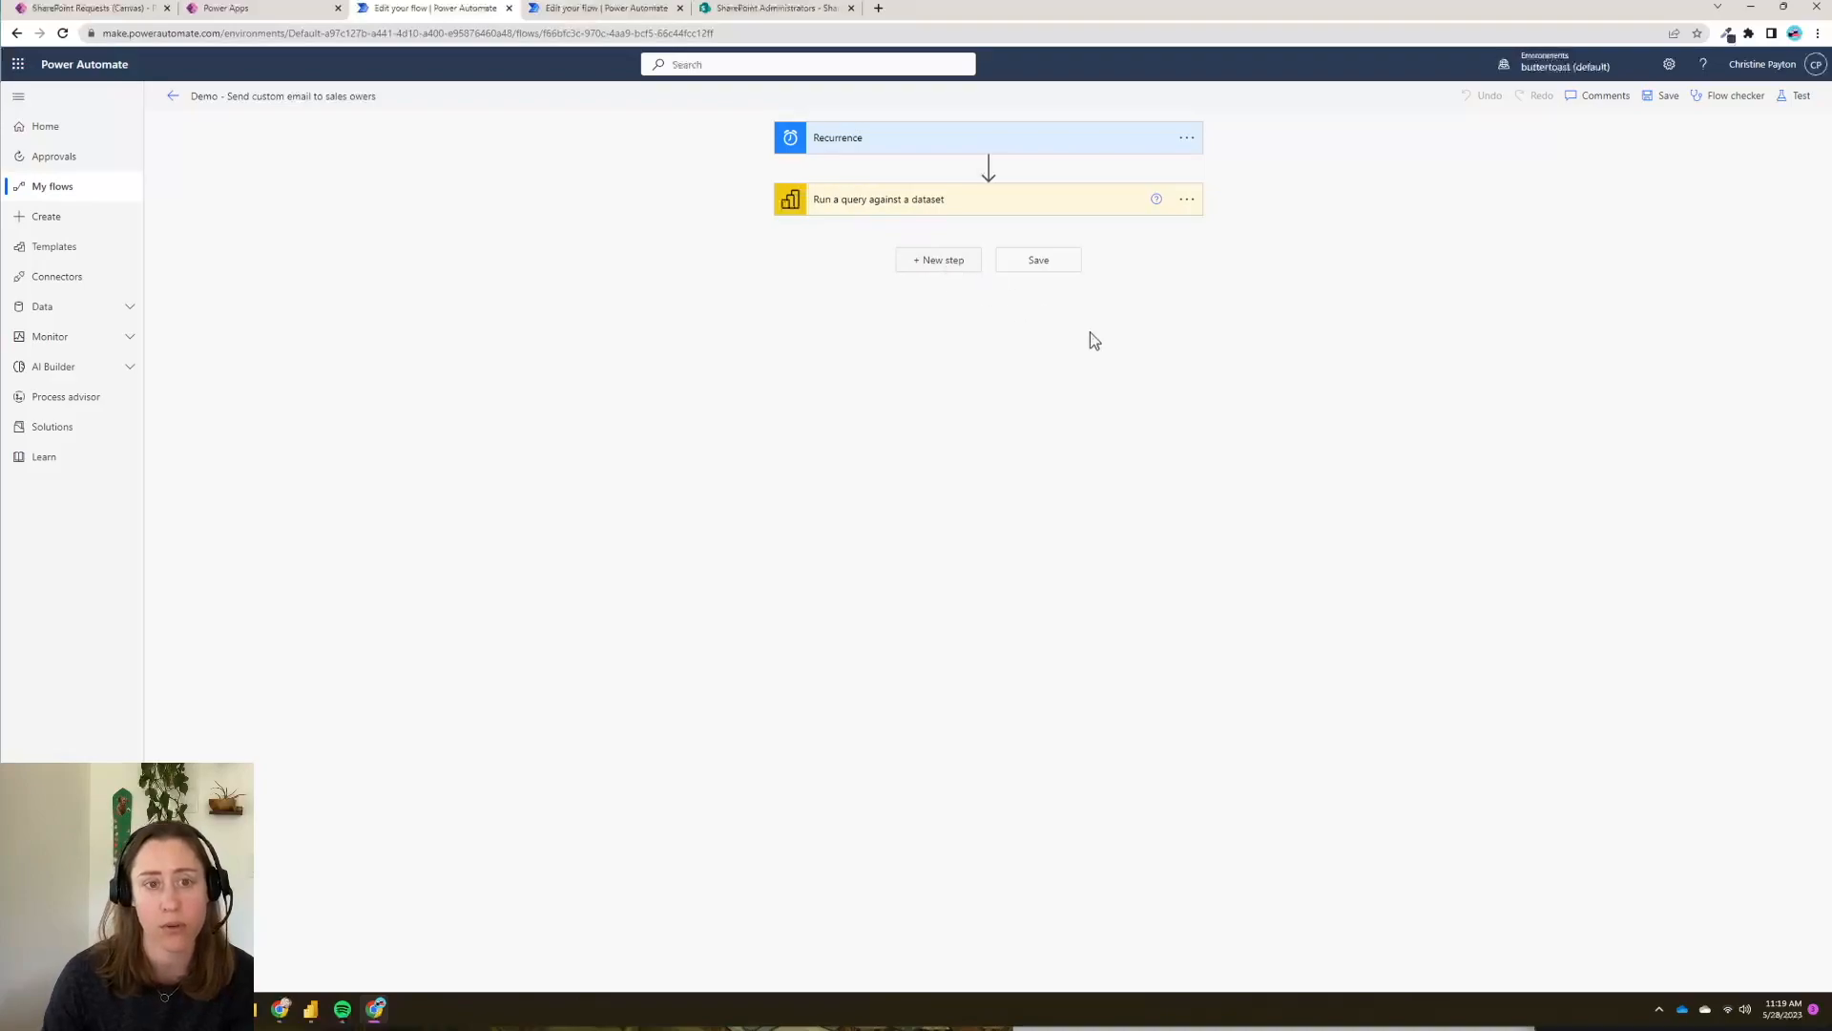
# - Add a Parse JSON step whose content is the query's First table rows
pyautogui.click(1004, 298)
pyautogui.write('parse')
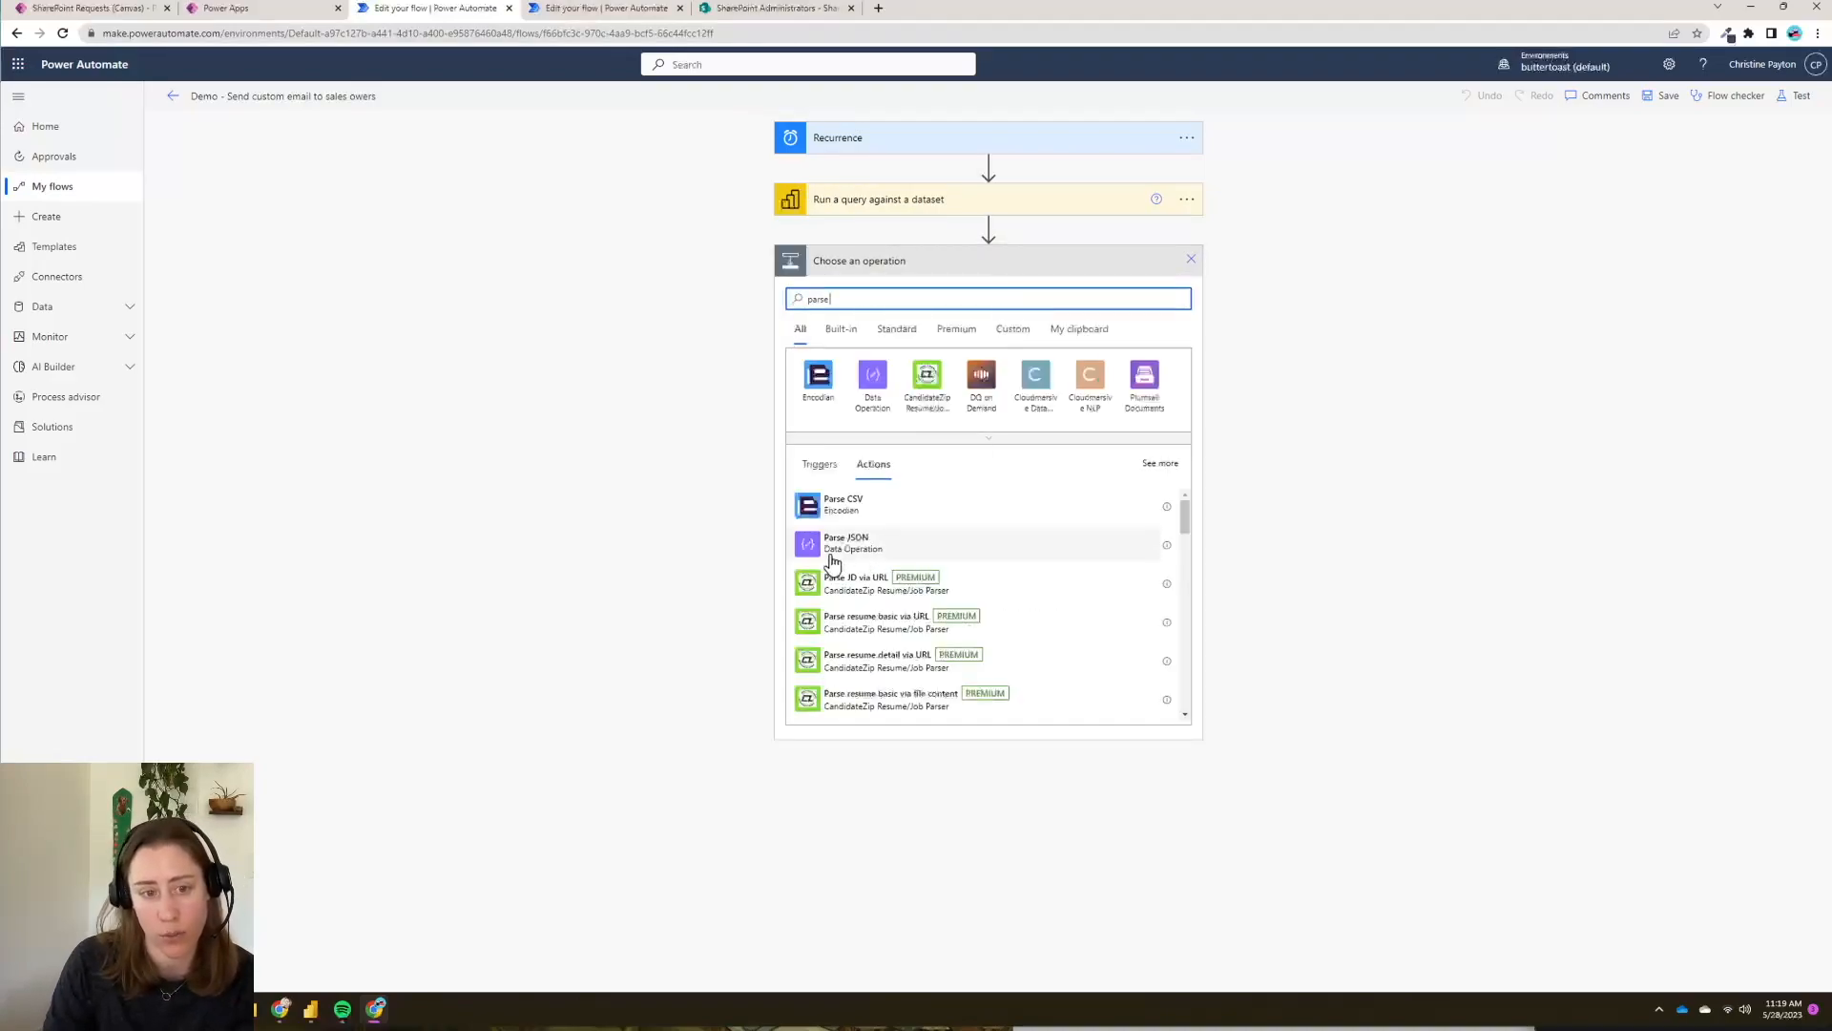
pyautogui.click(902, 551)
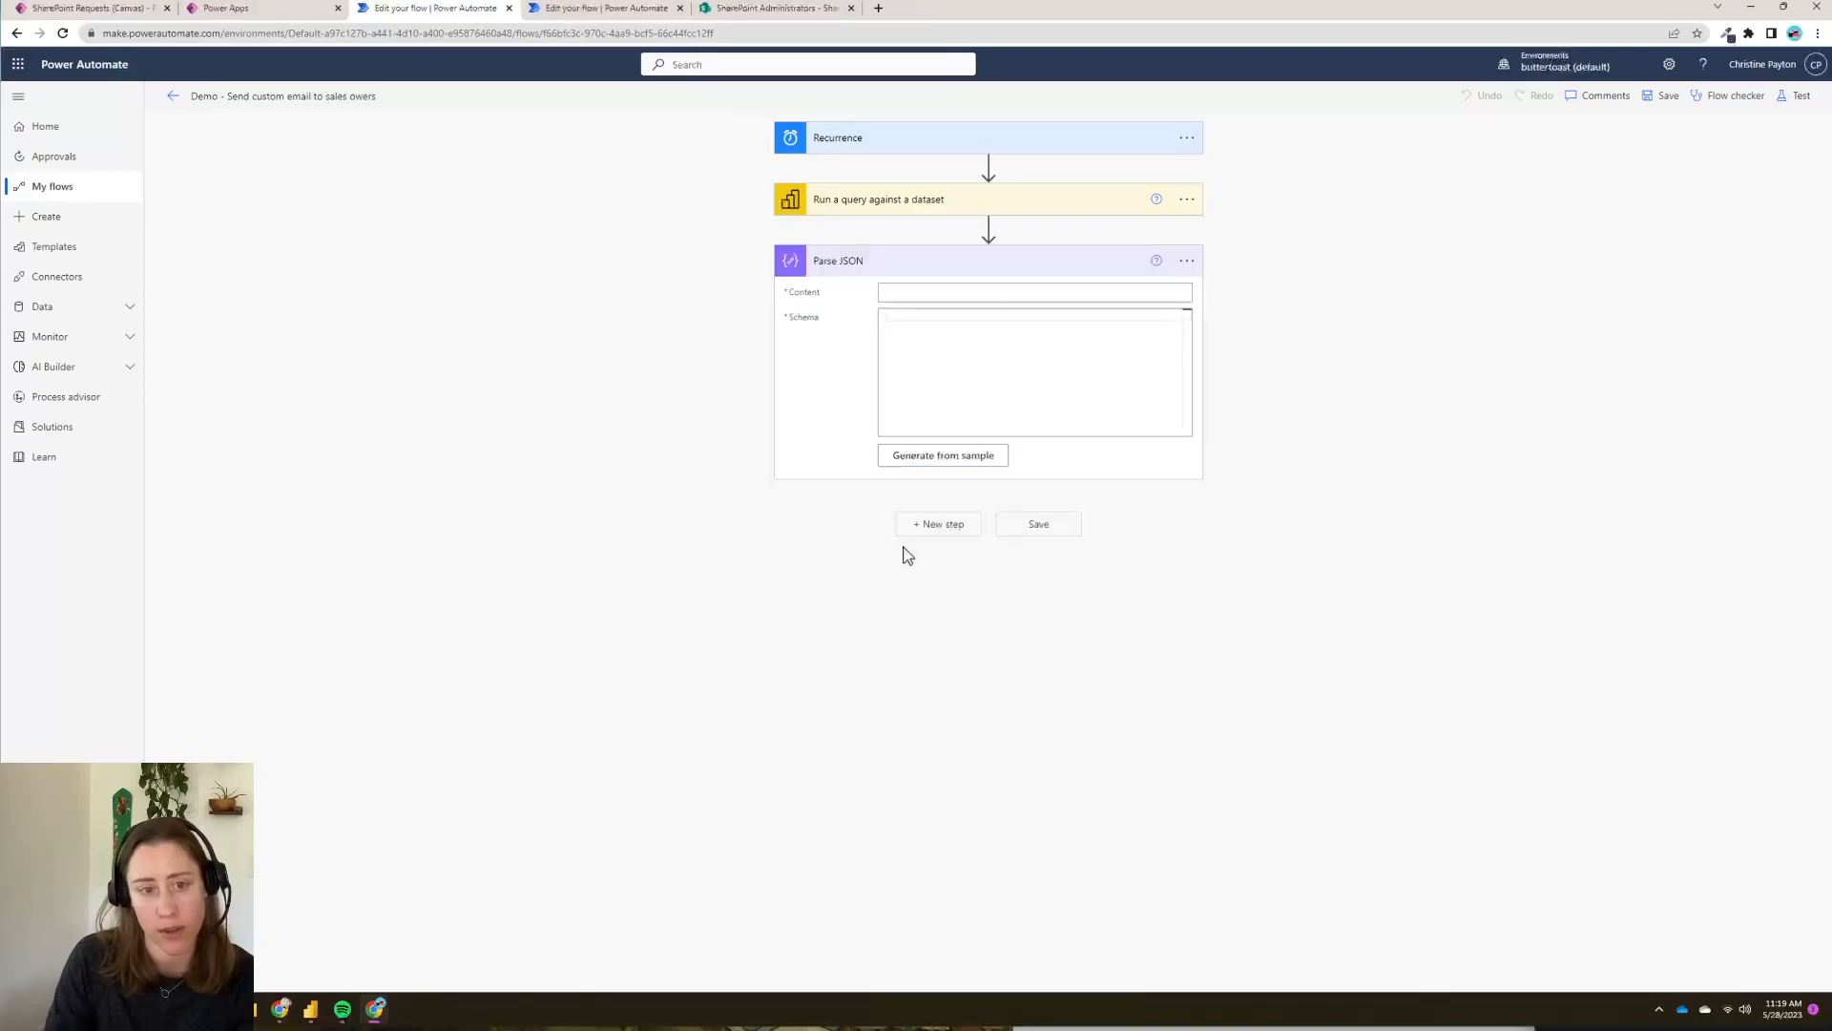
pyautogui.click(978, 293)
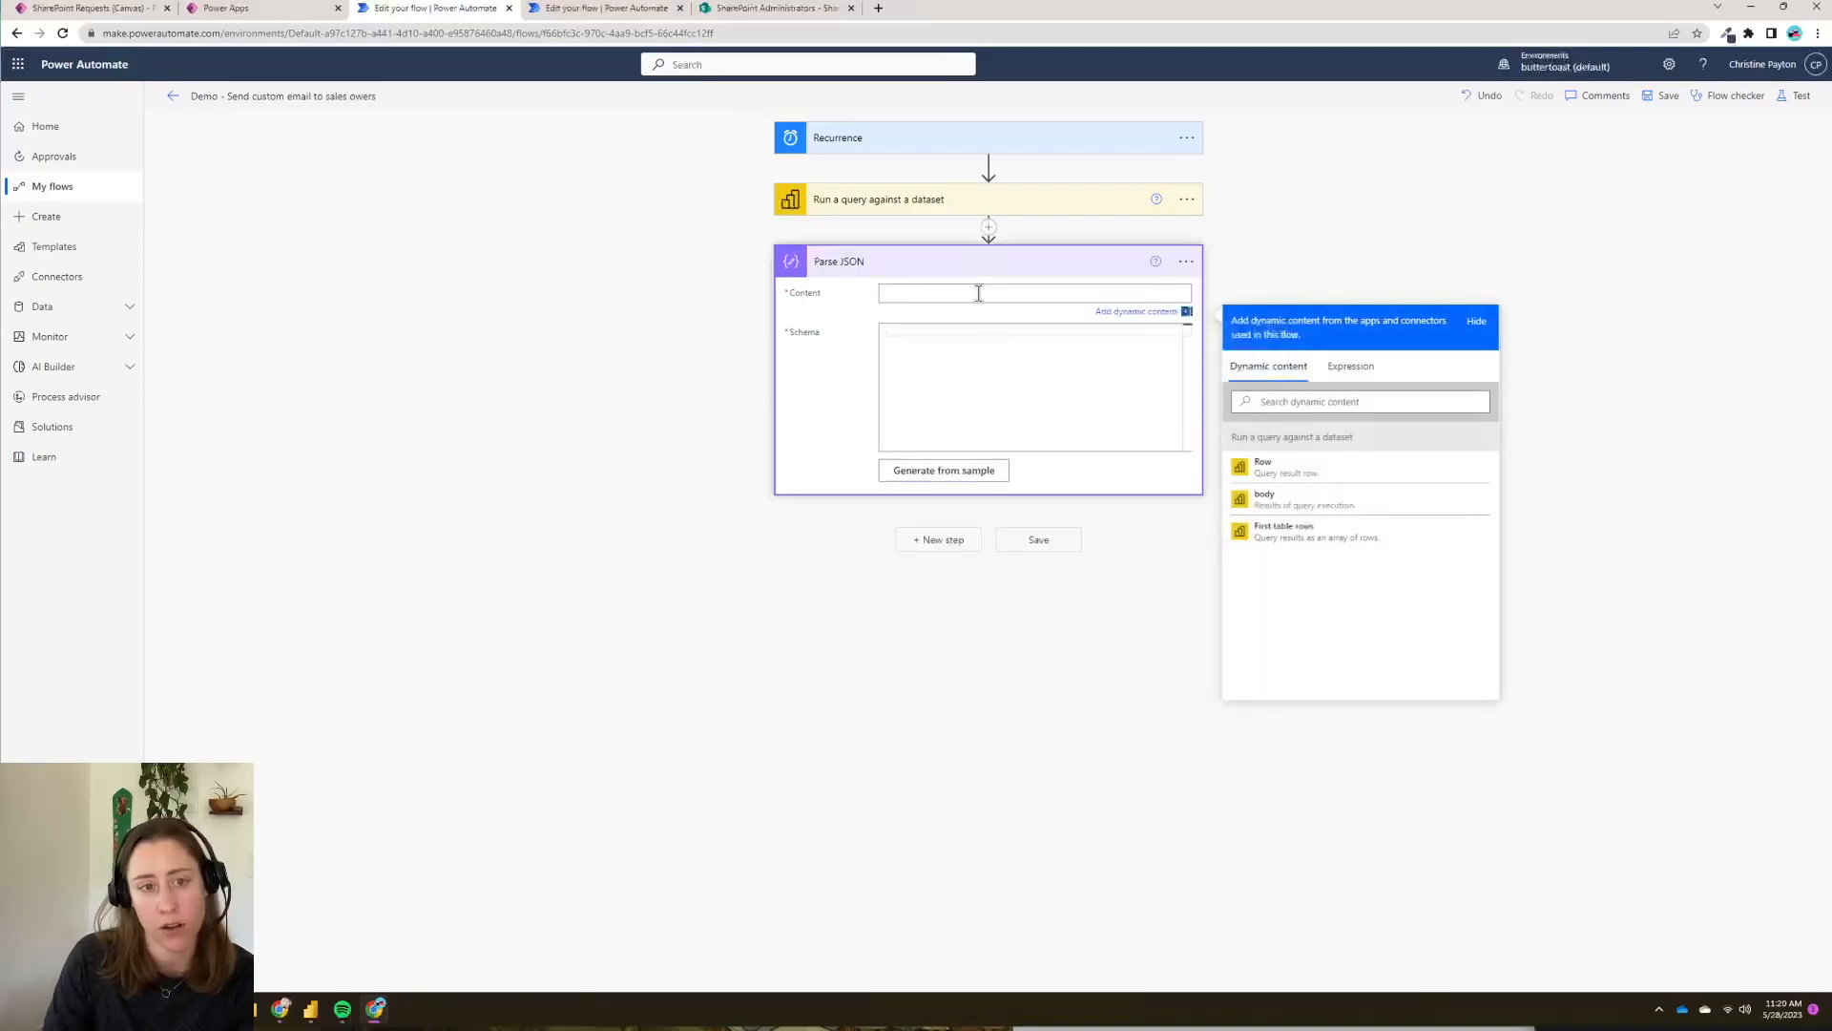
pyautogui.click(1284, 544)
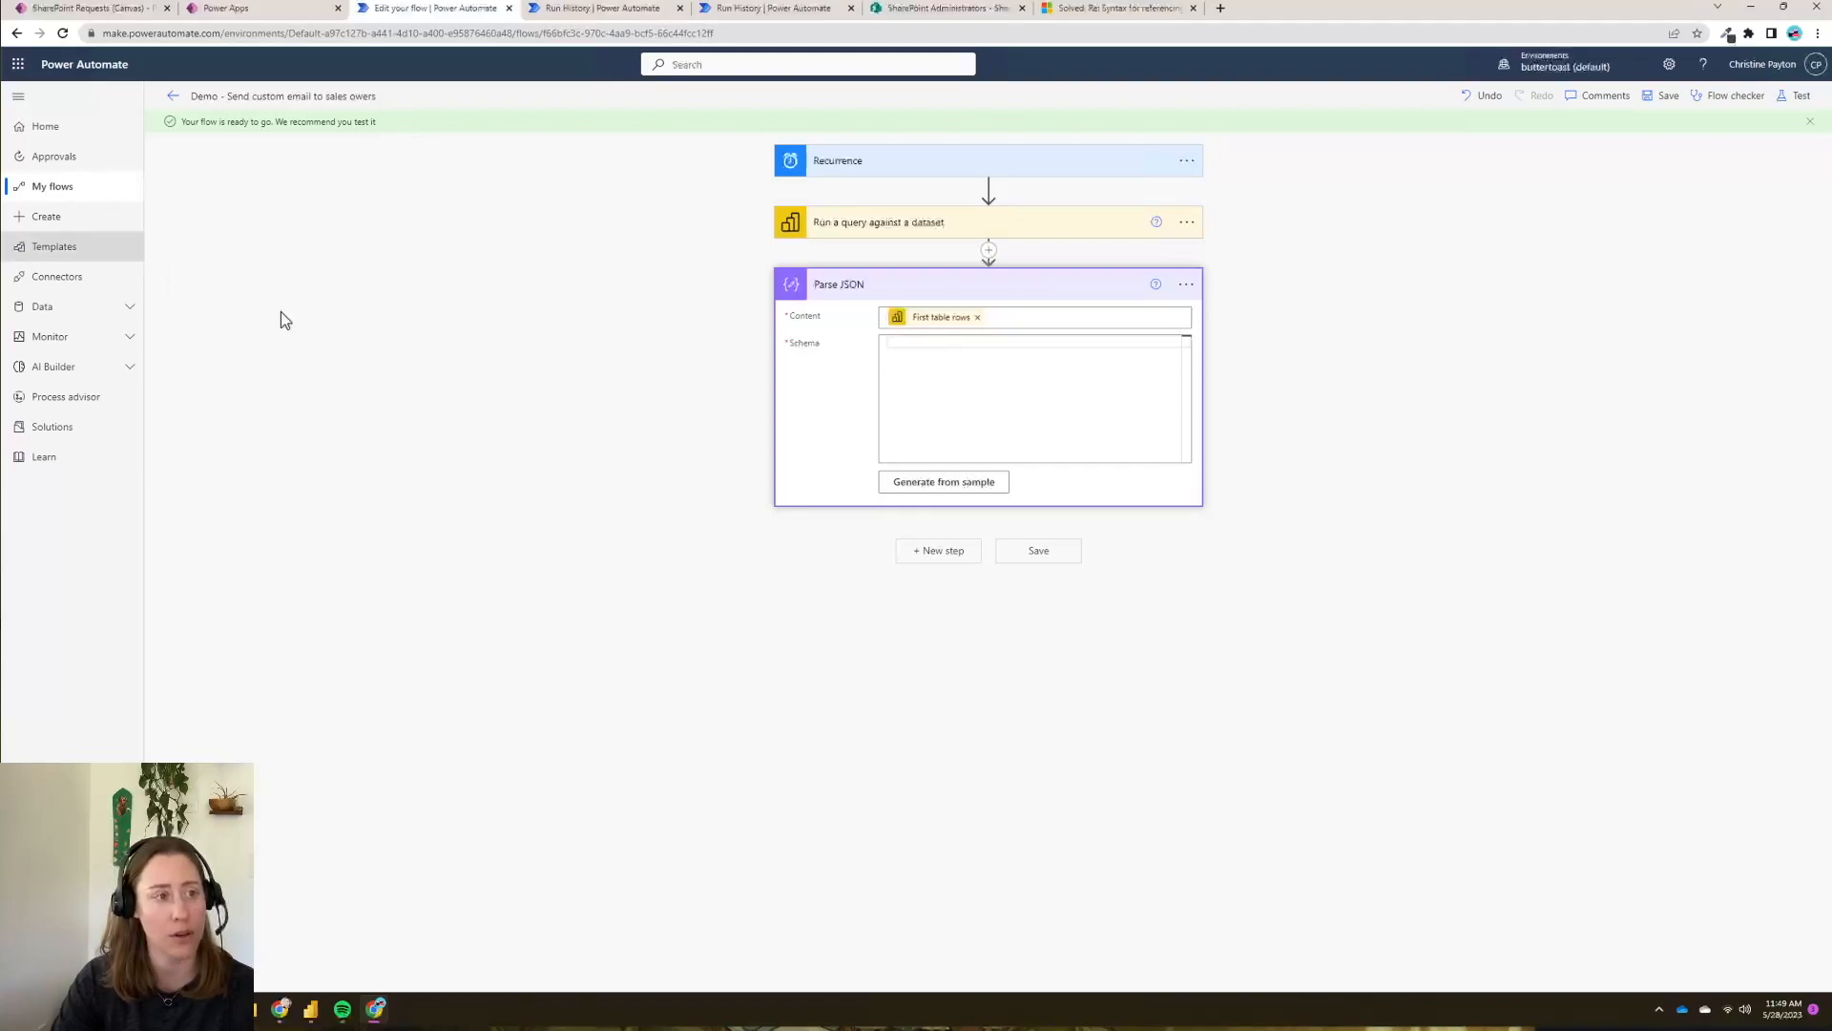
# - In a new tab, open the flow's successful 11:18 run and select the query's First table rows output
pyautogui.rightClick(59, 187)
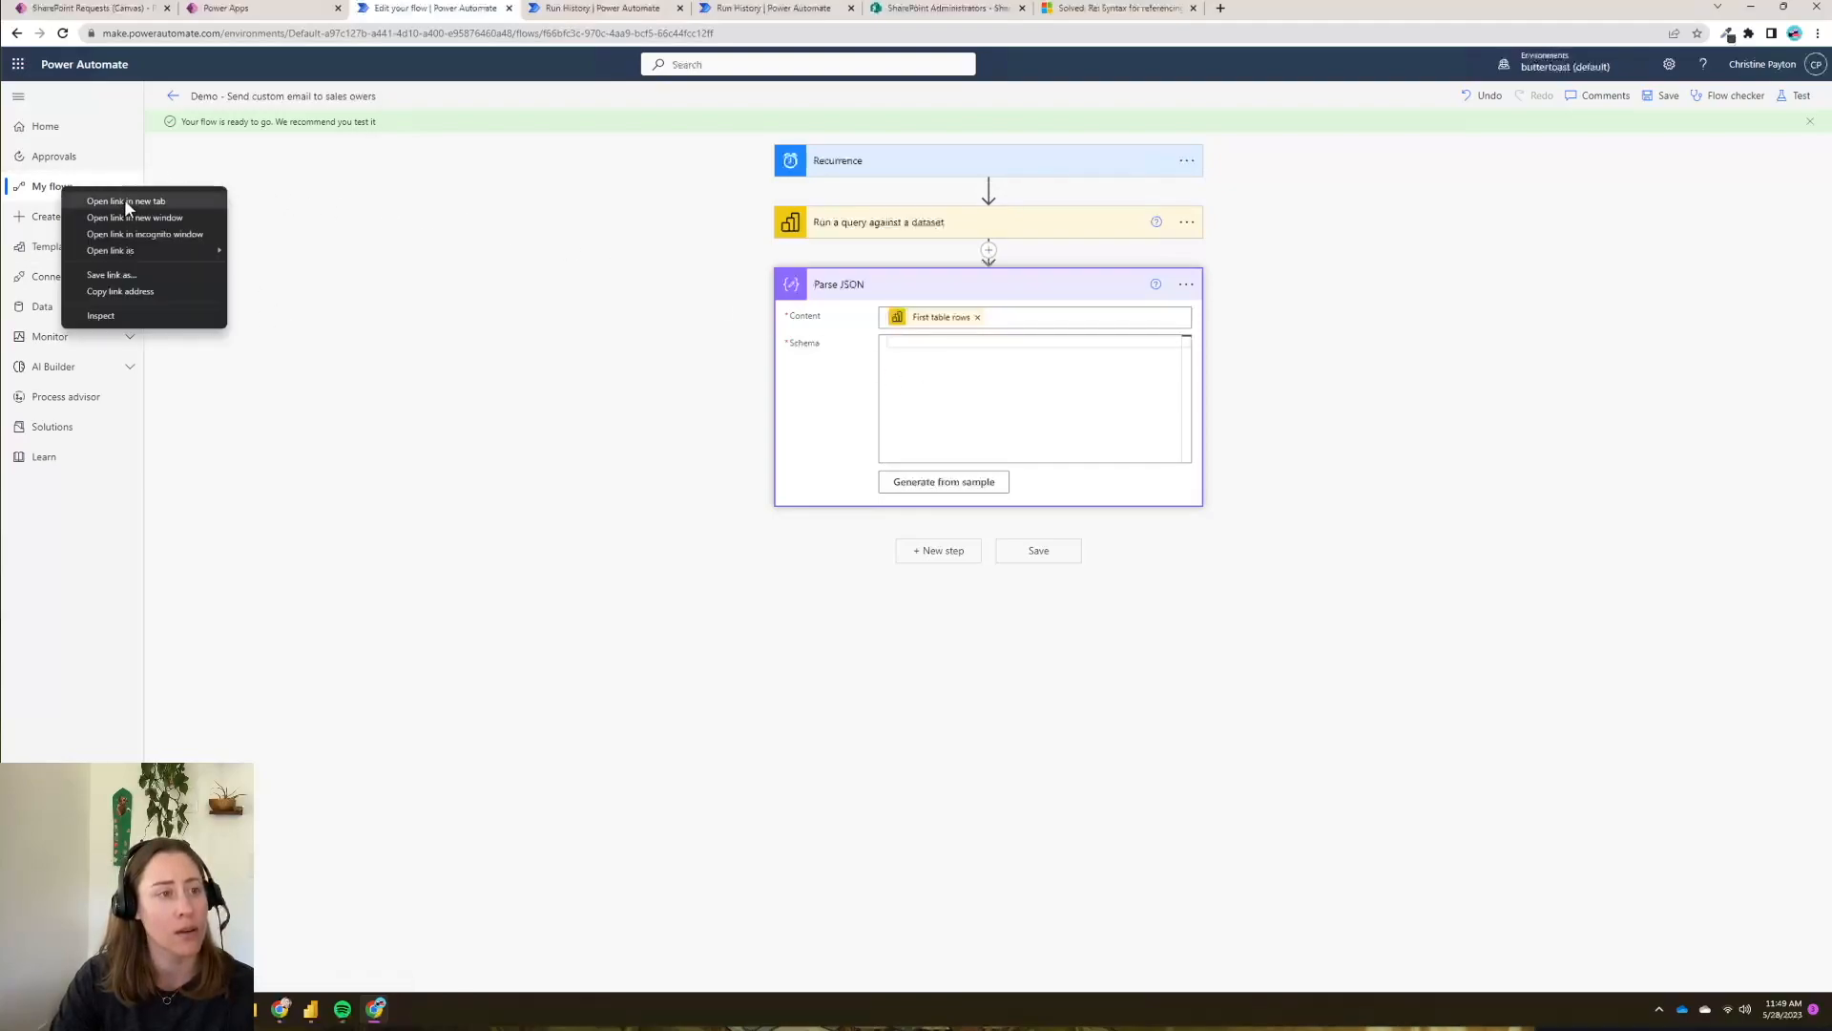
pyautogui.click(125, 204)
pyautogui.click(595, 10)
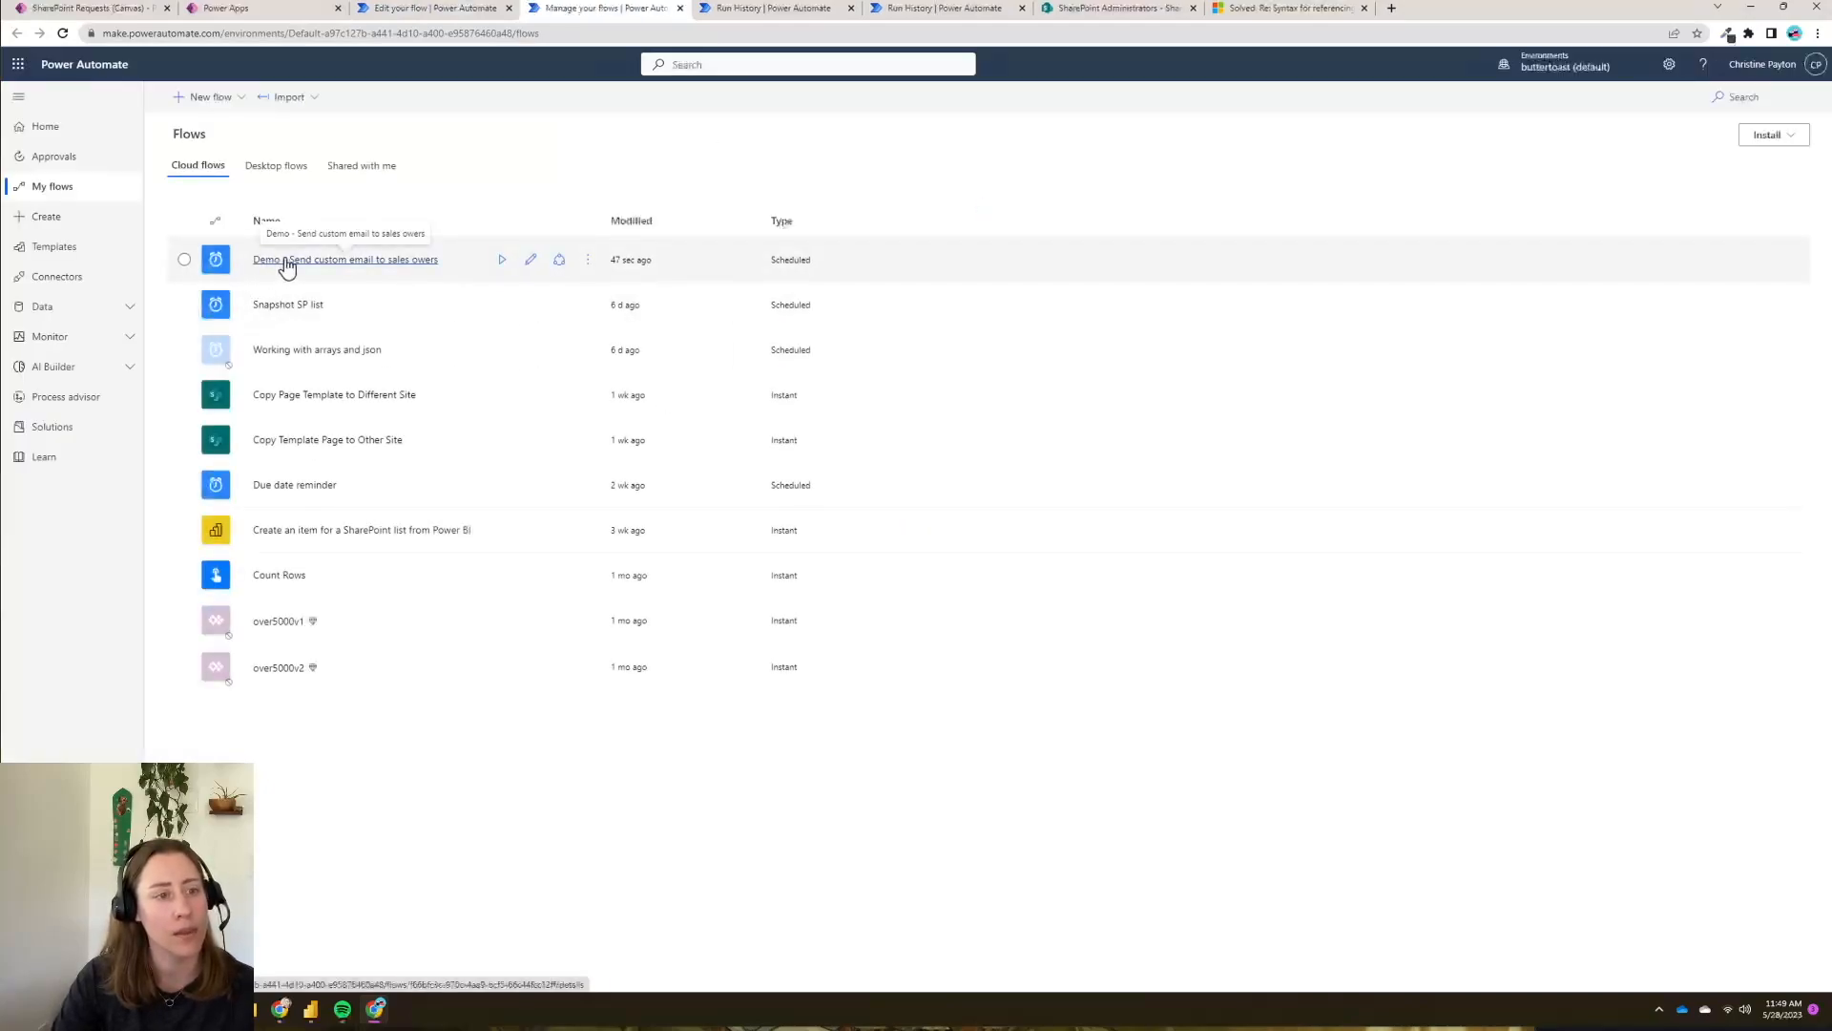
pyautogui.click(285, 260)
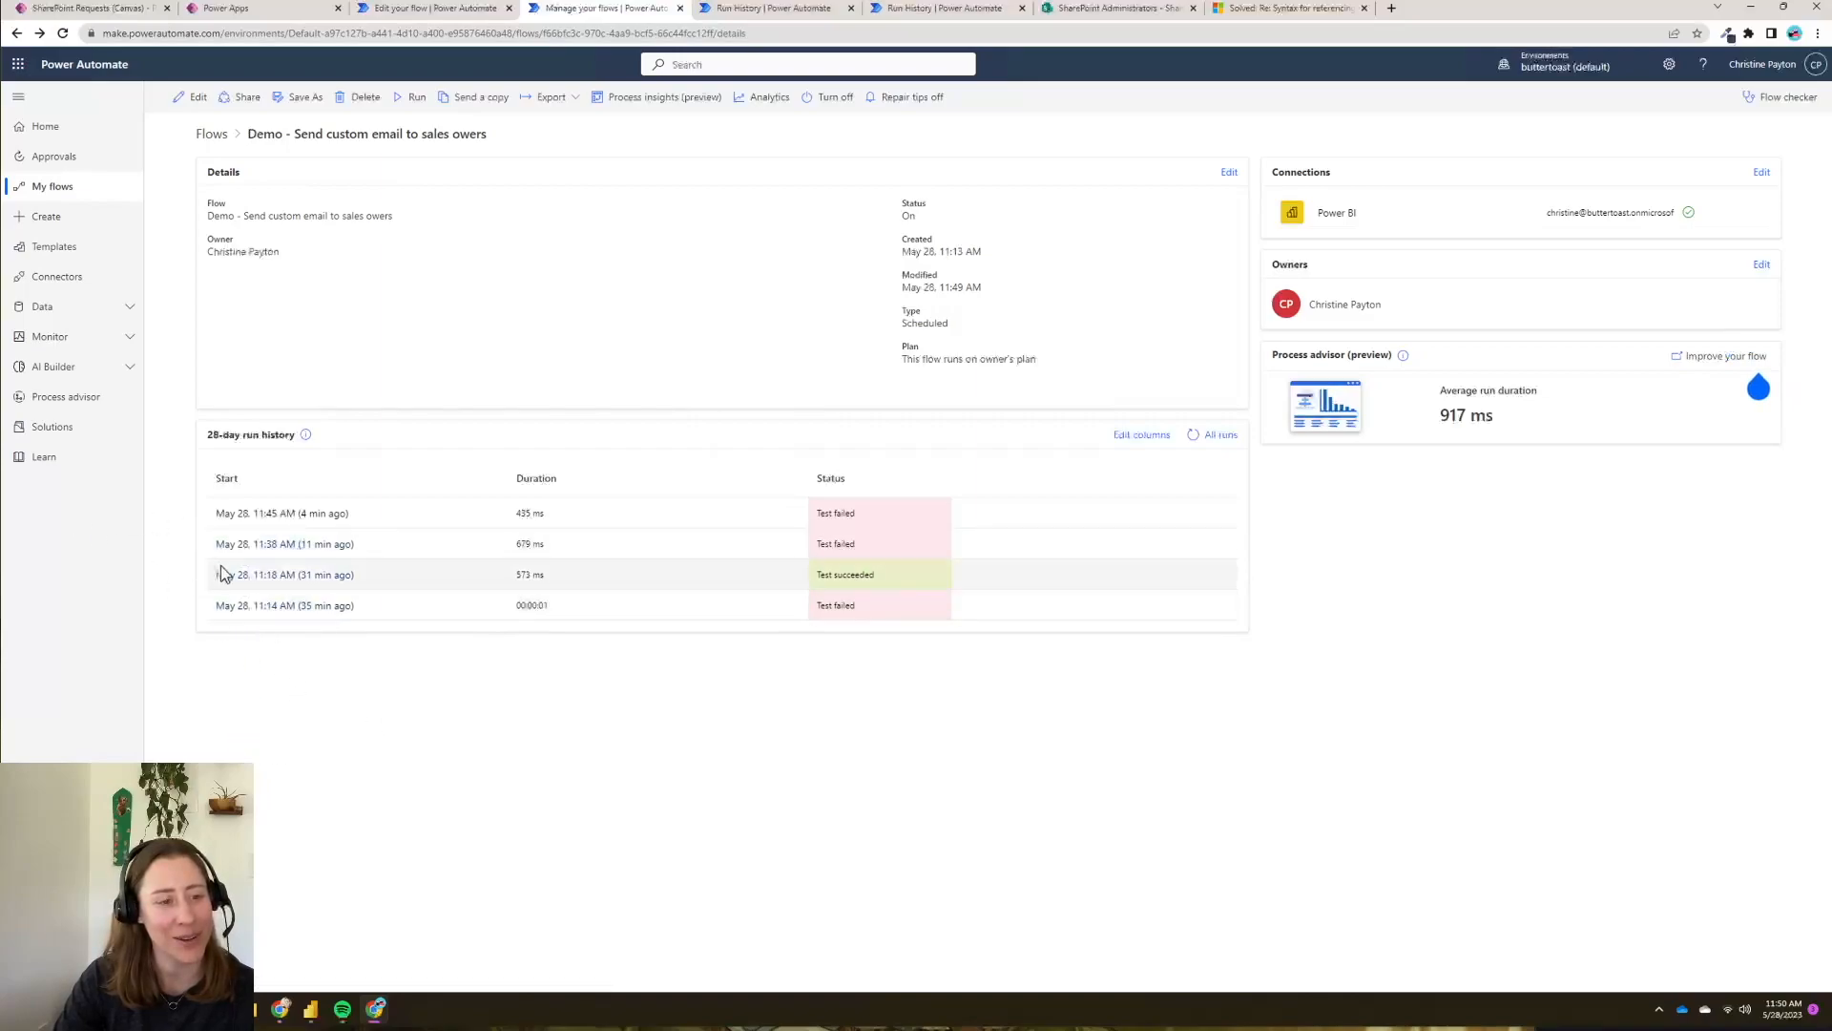
pyautogui.click(306, 577)
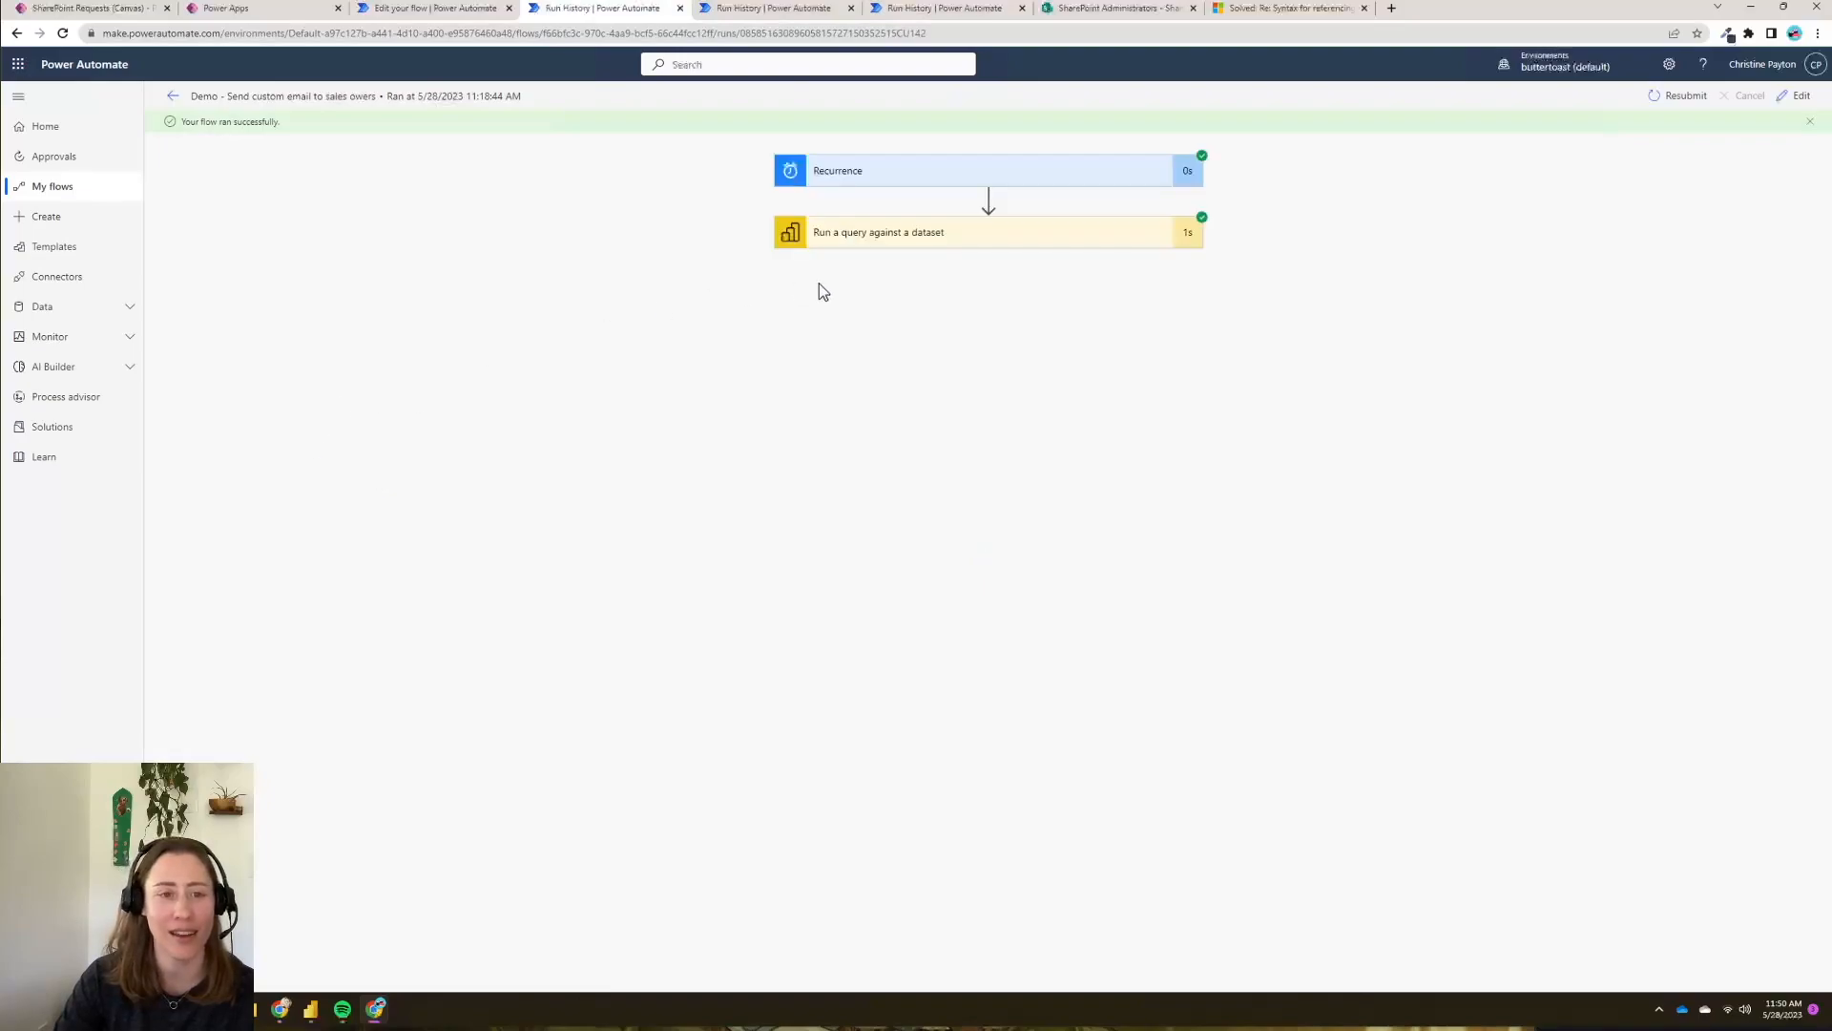
pyautogui.click(924, 240)
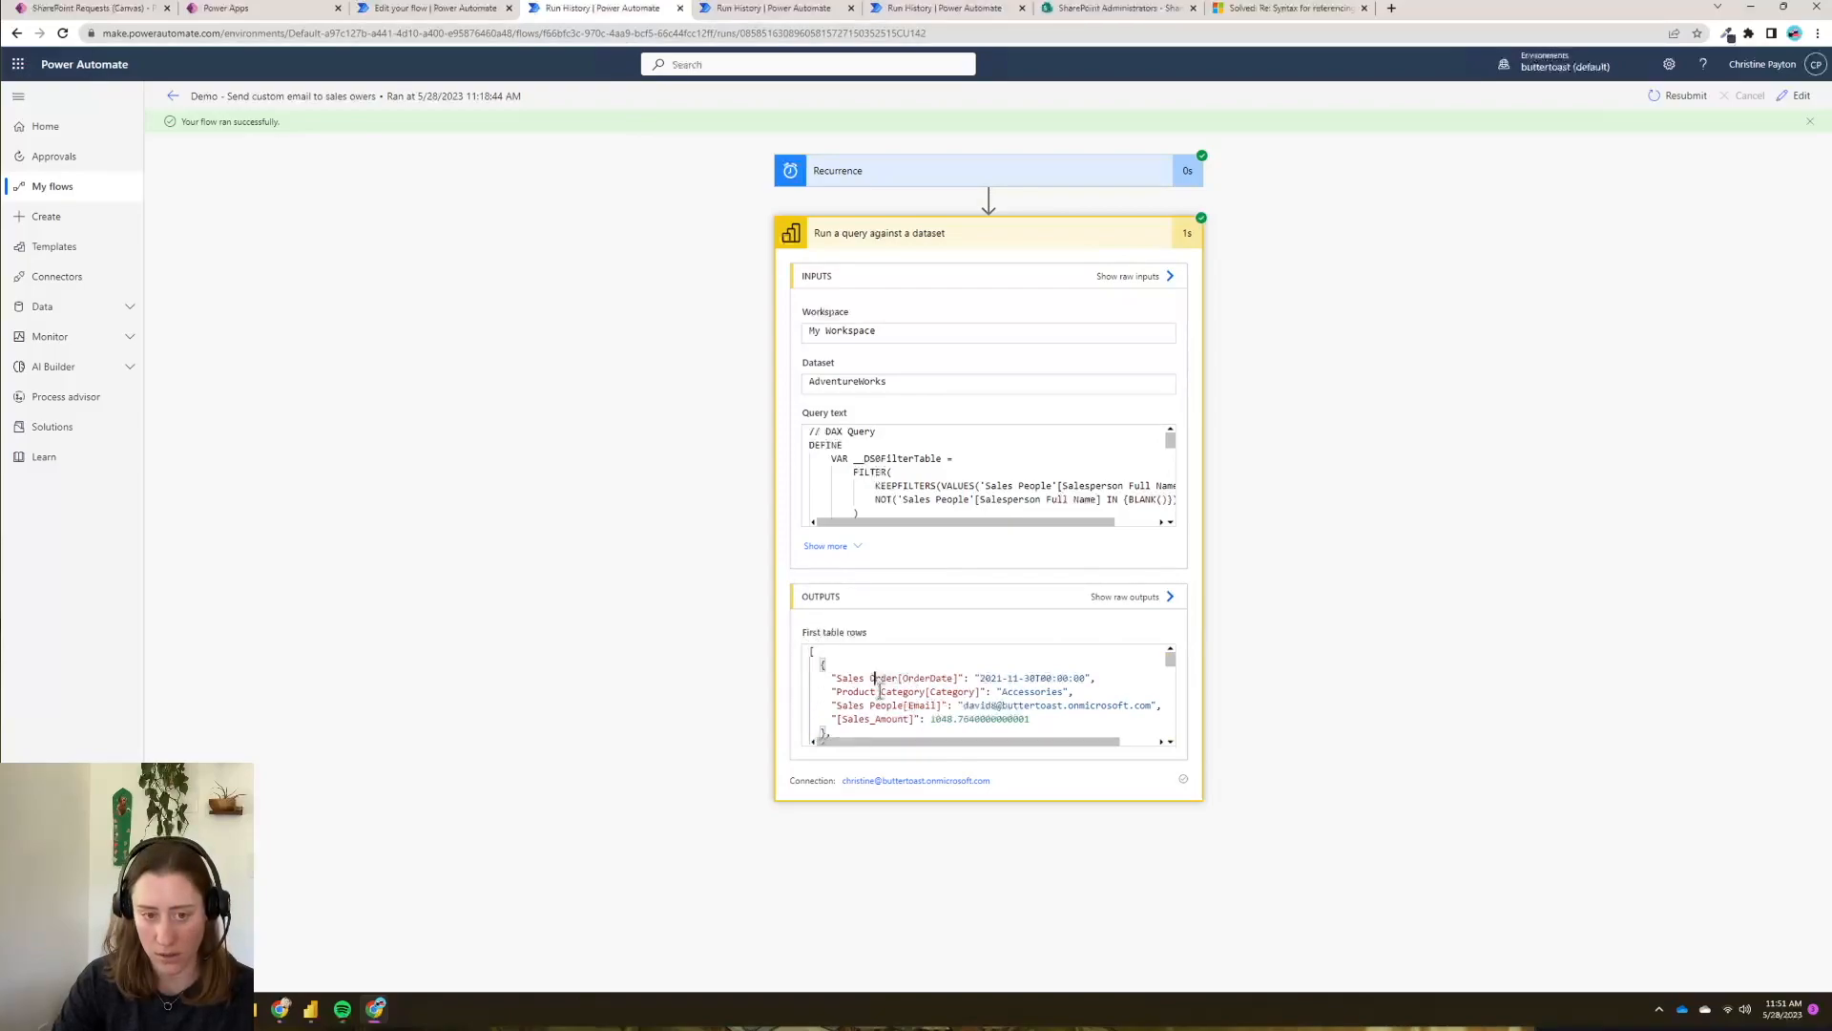
pyautogui.hotkey('ctrl', 'a')
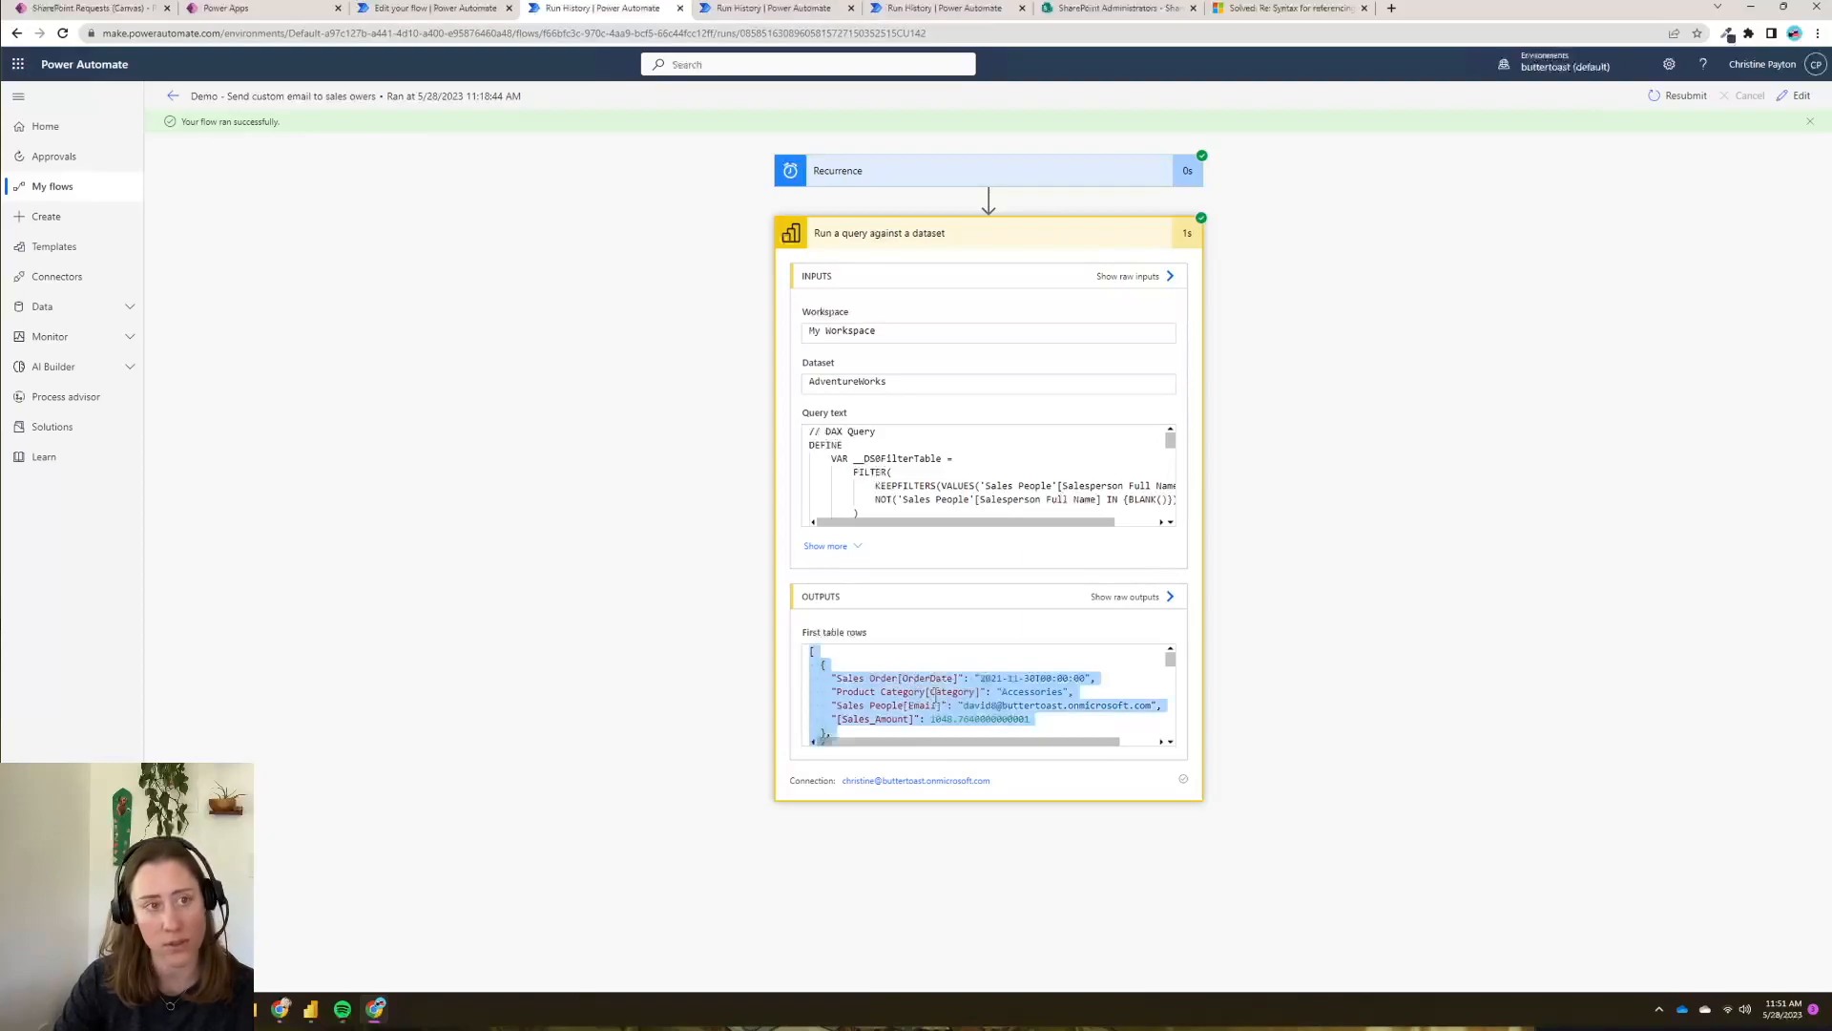
# - Replace the sample with the copied query output and generate the Parse JSON schema from it
pyautogui.click(448, 10)
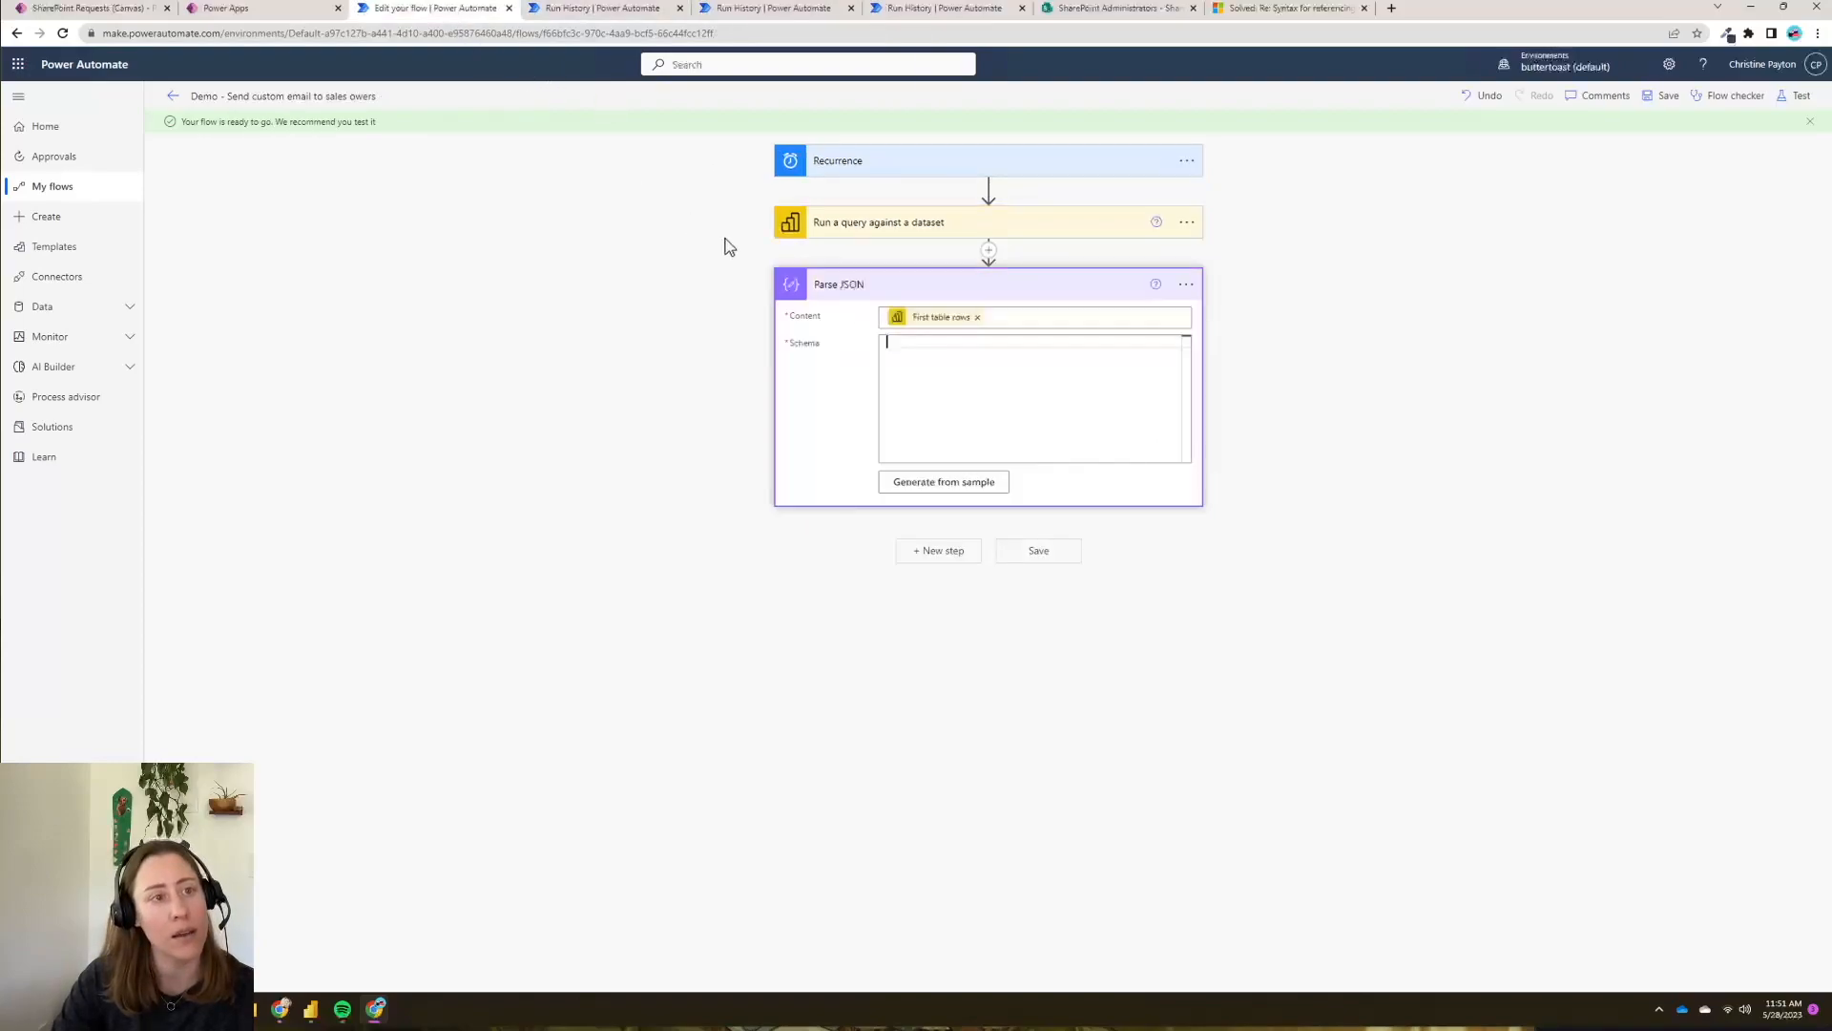
pyautogui.click(885, 350)
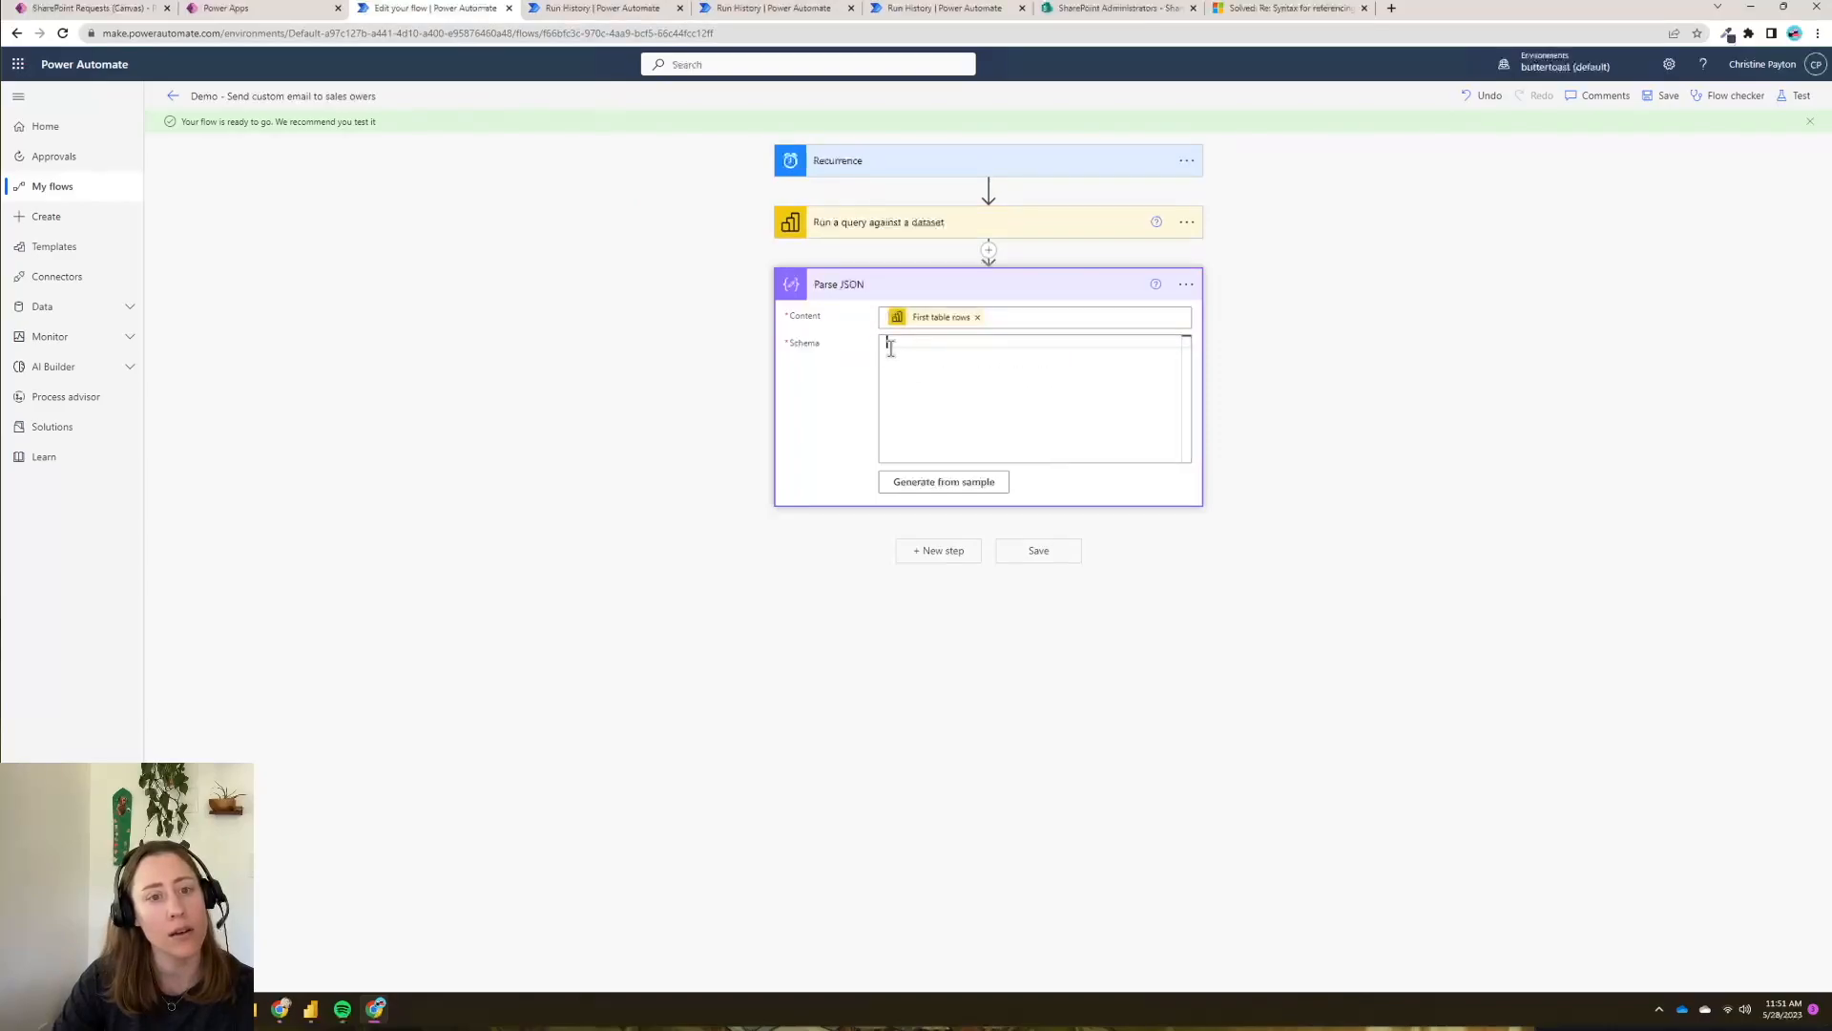
pyautogui.click(992, 485)
pyautogui.click(908, 511)
pyautogui.hotkey('ctrl', 'a')
pyautogui.press('BackSpace')
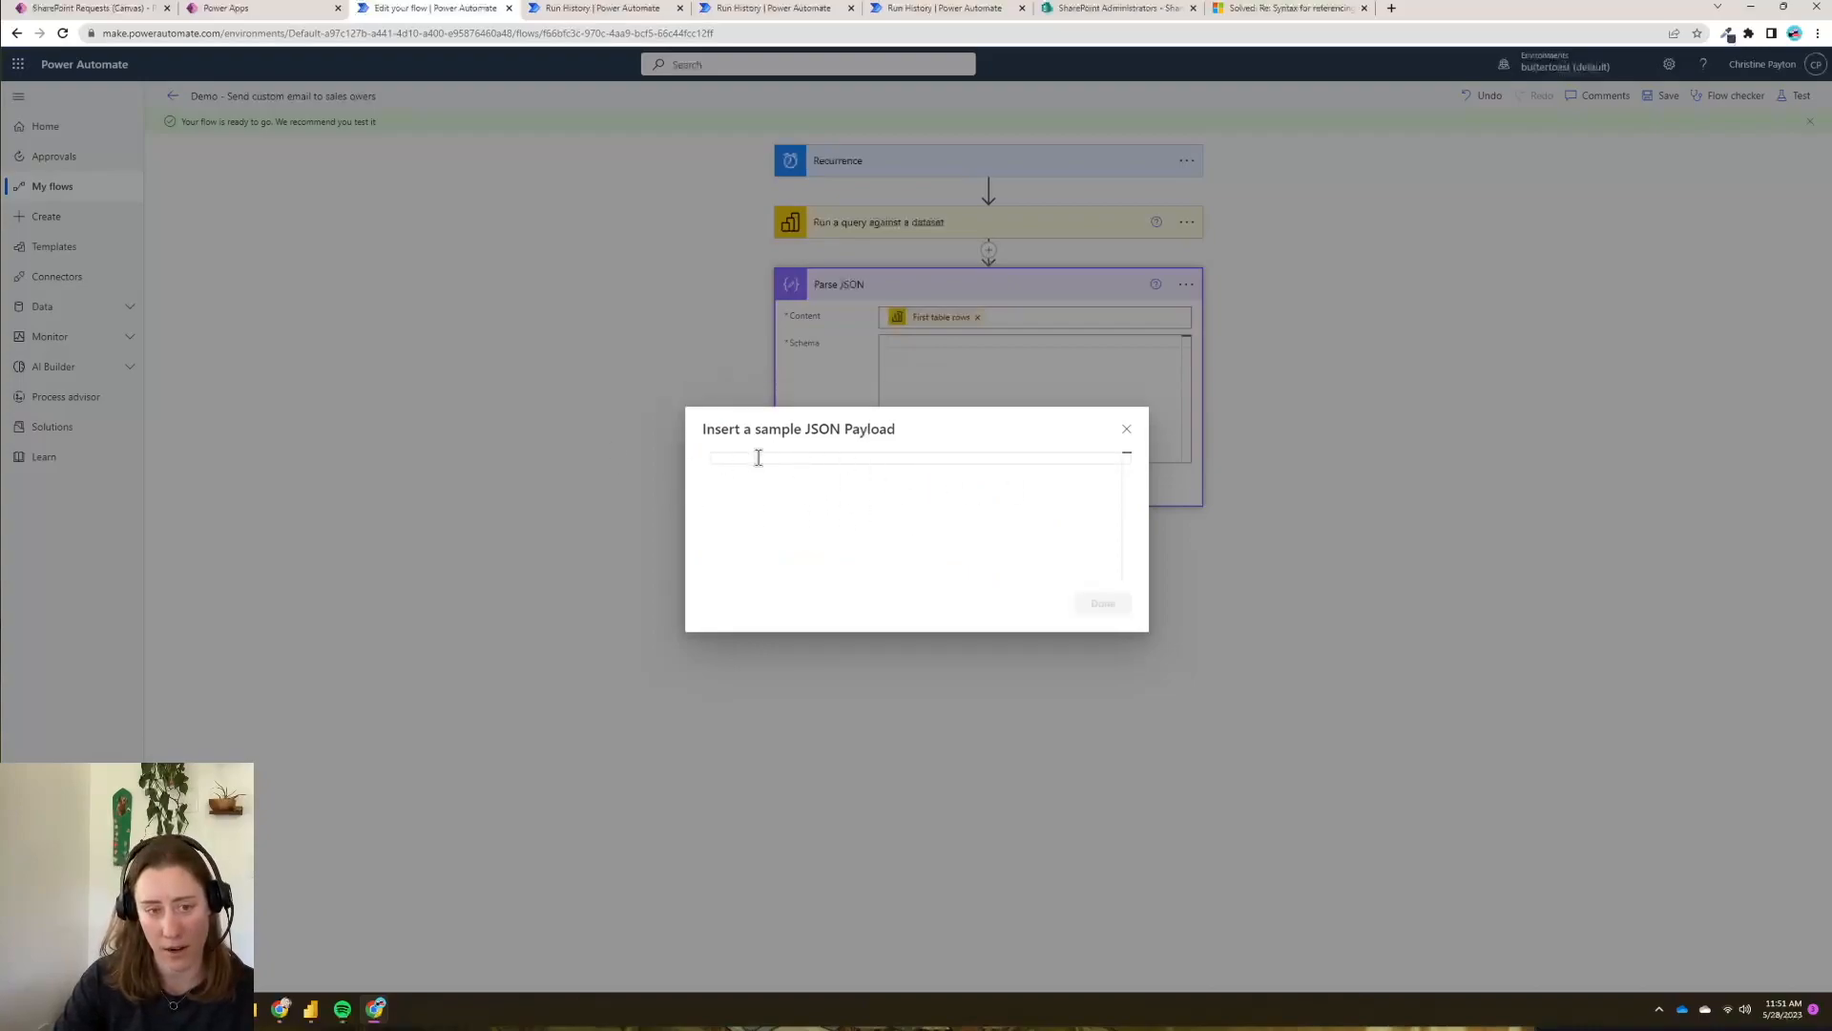
pyautogui.hotkey('ctrl', 'v')
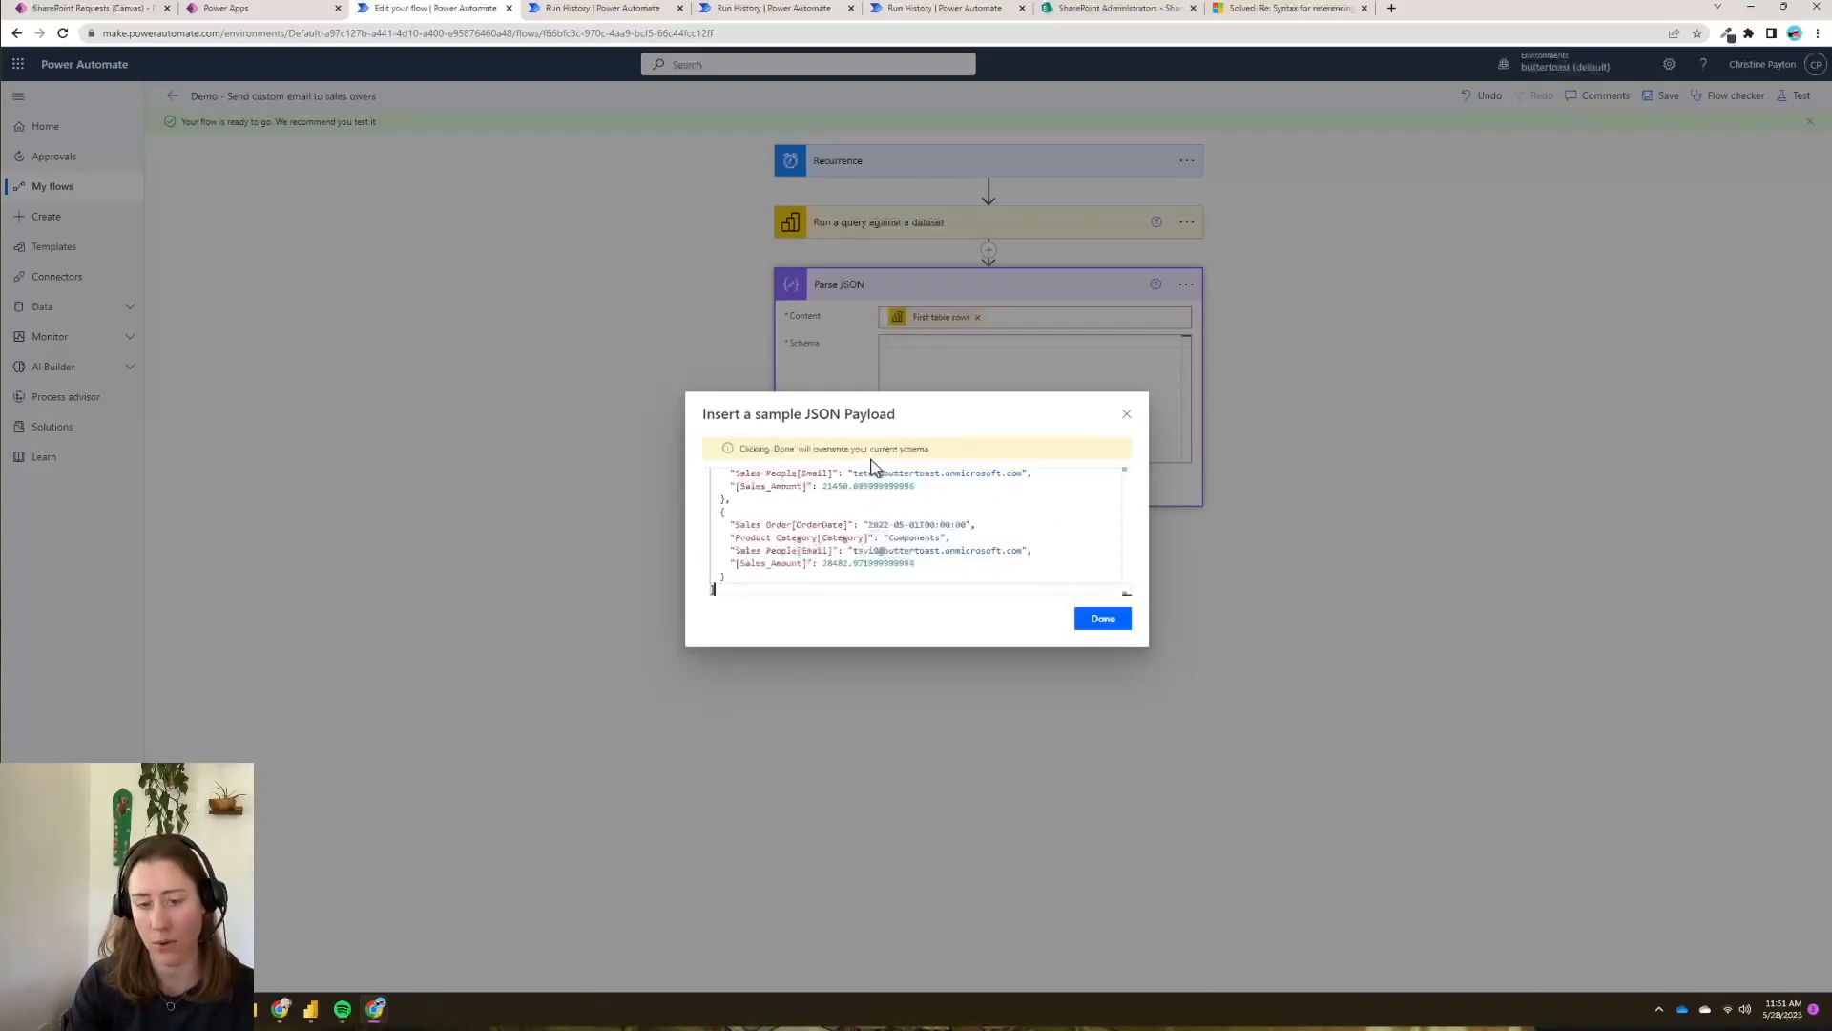
pyautogui.click(1104, 622)
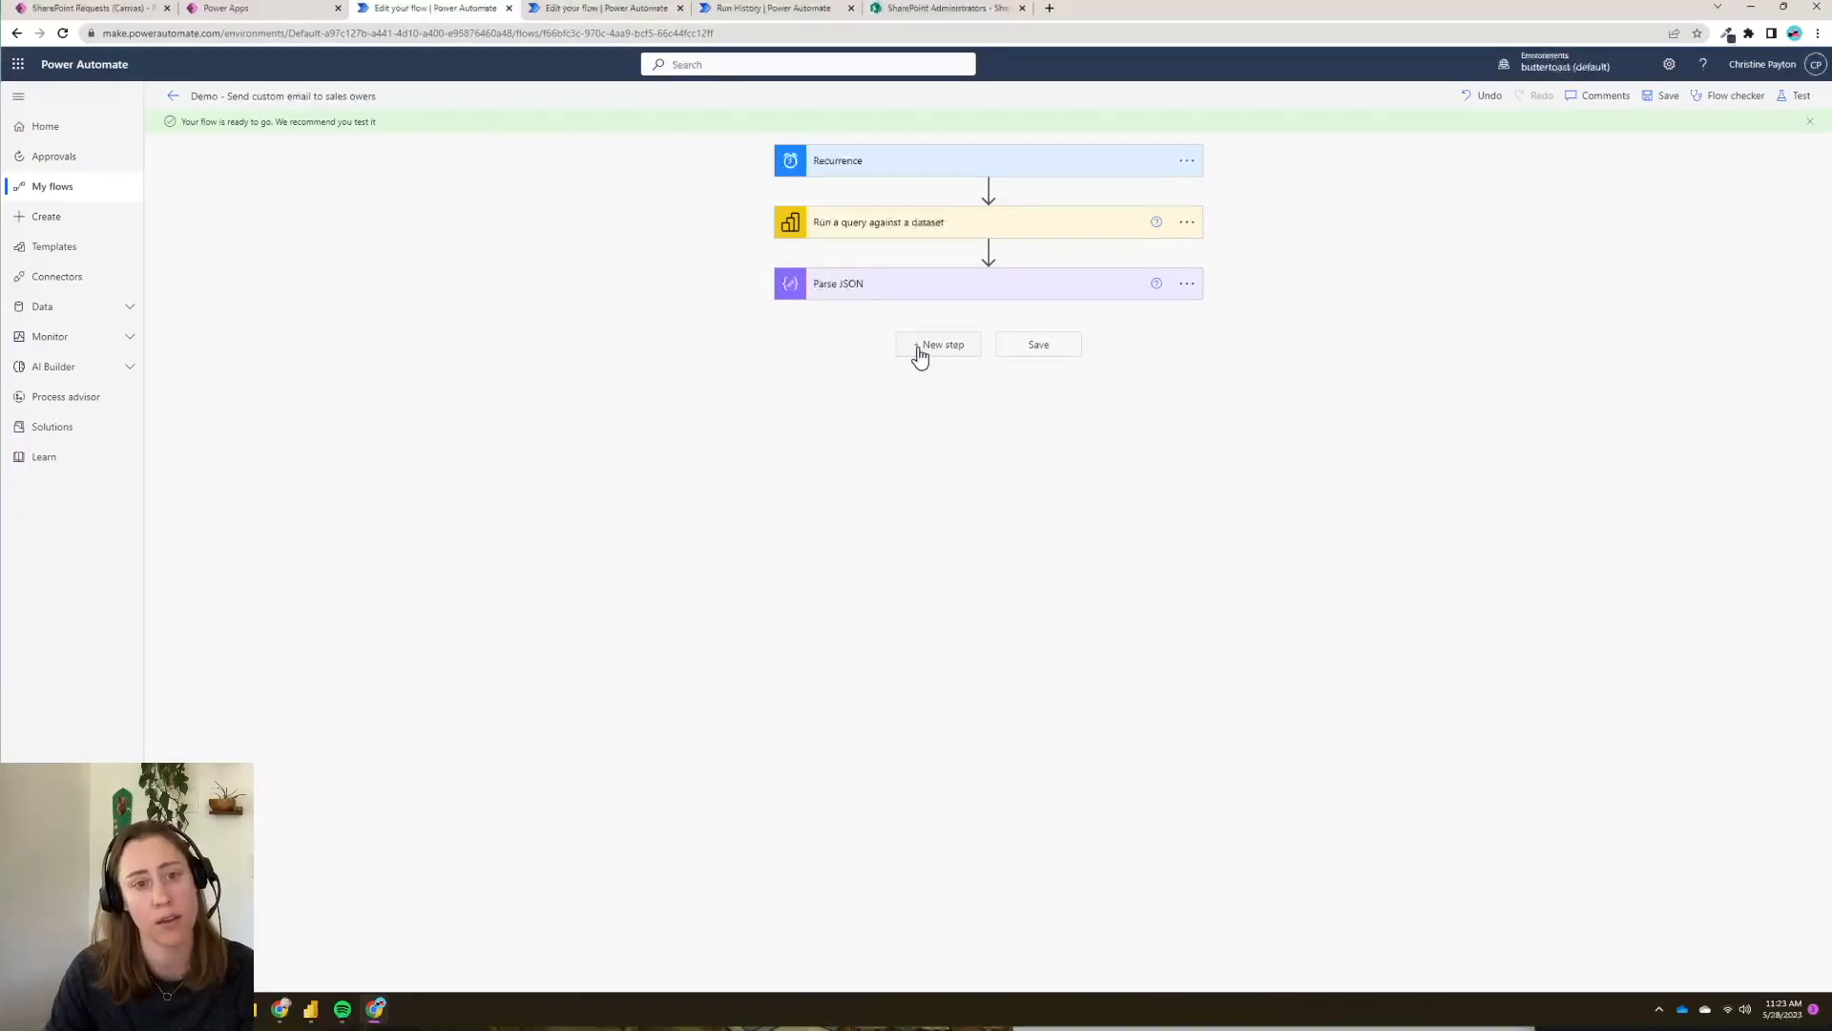
# - Add an Initialize variable step declaring an Array variable named AccountOwnerEmails
pyautogui.click(919, 353)
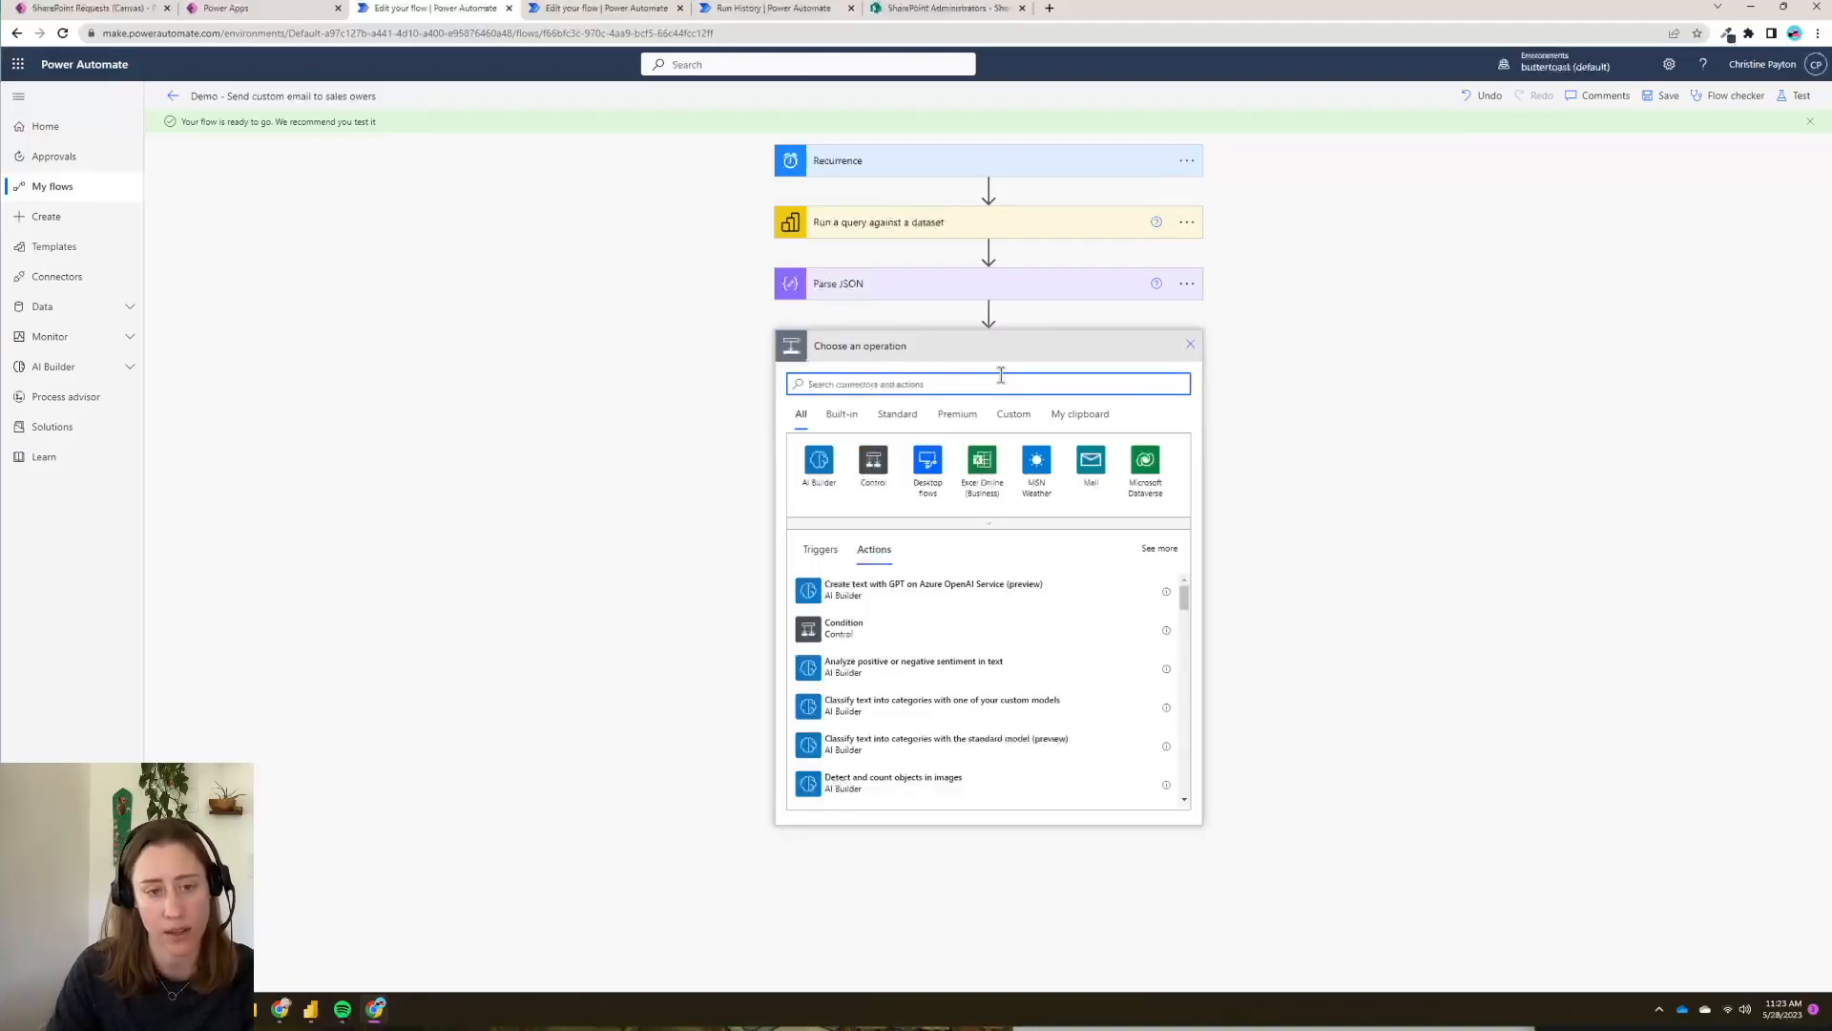
pyautogui.write('initialize')
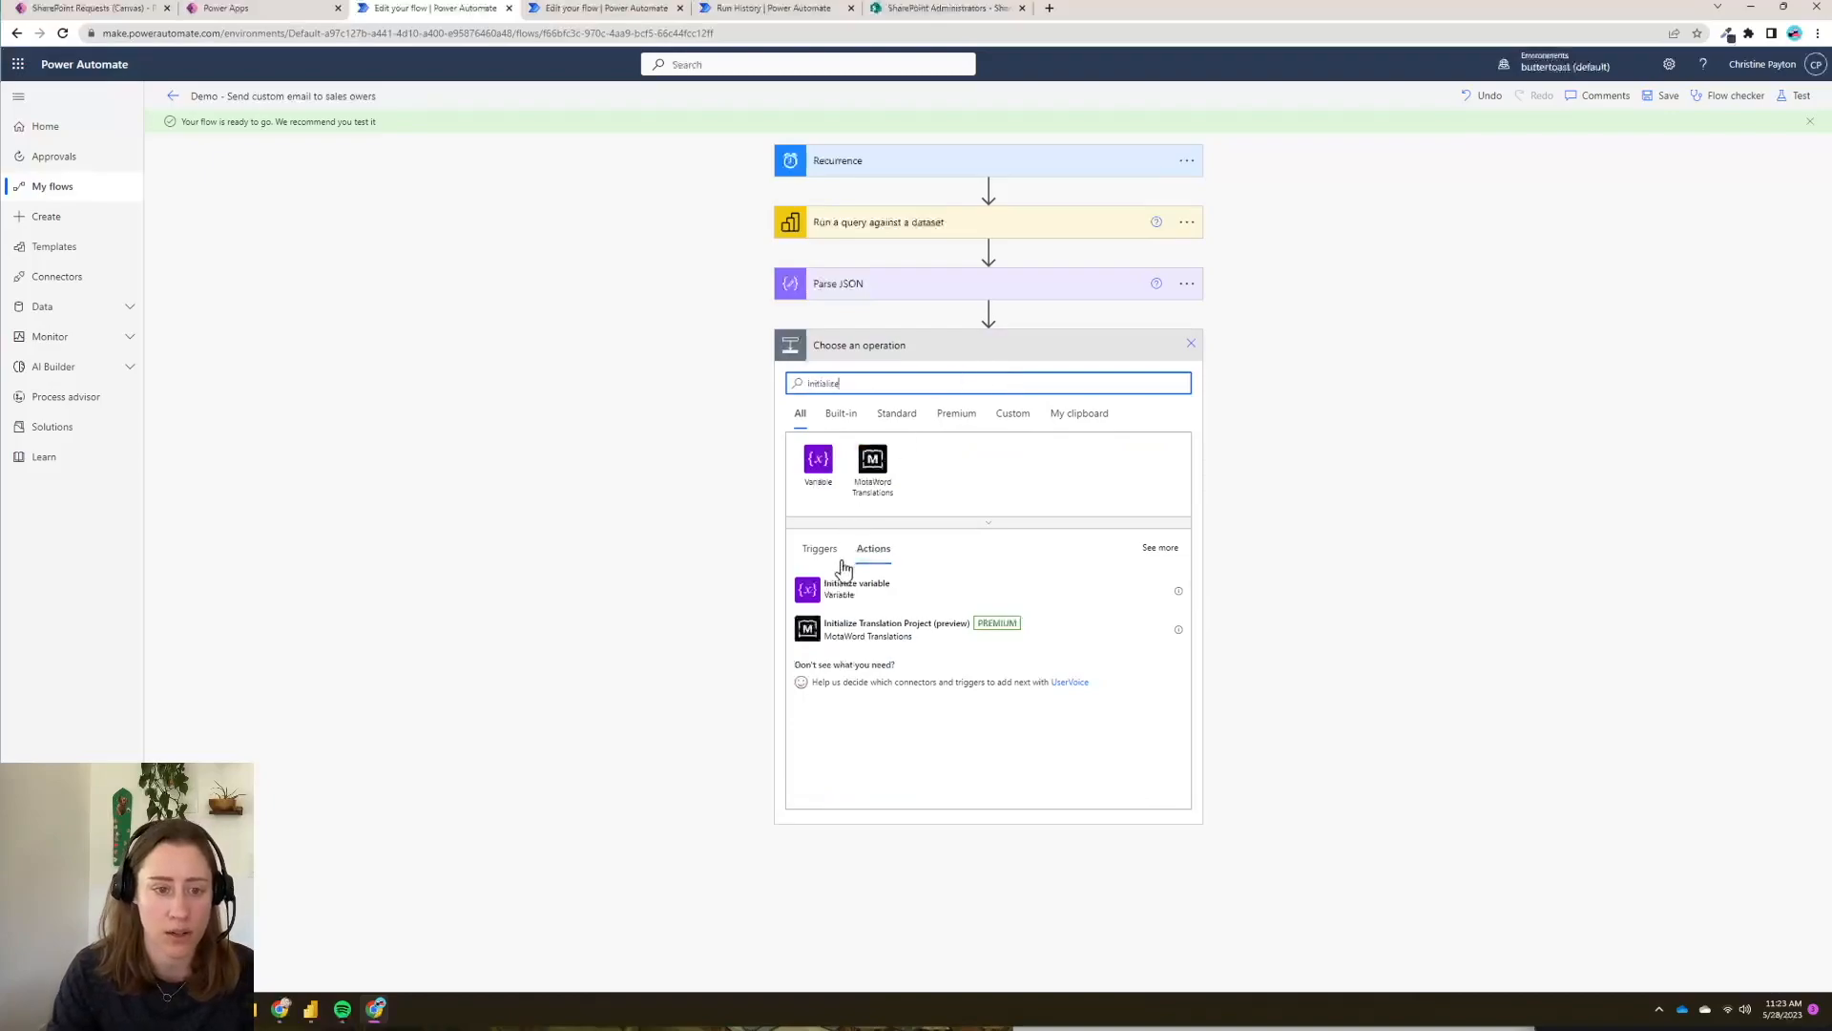
pyautogui.click(839, 596)
pyautogui.click(1064, 380)
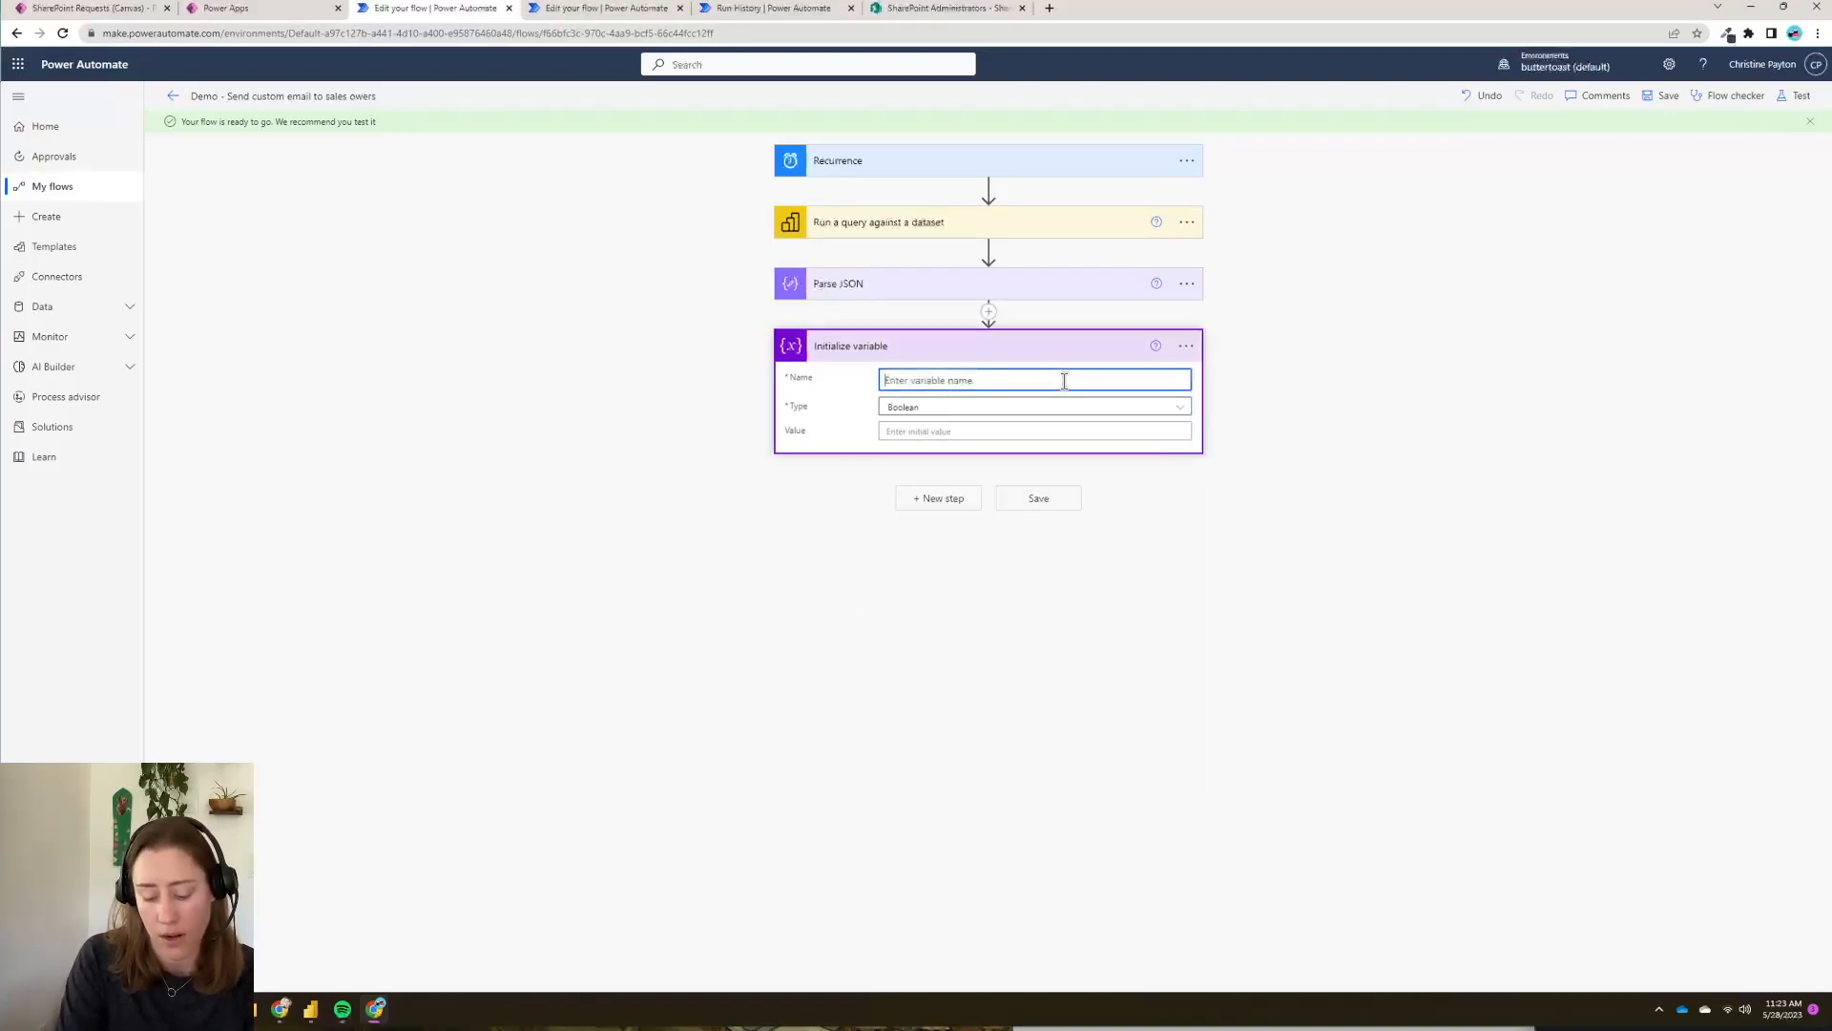
pyautogui.write('Al')
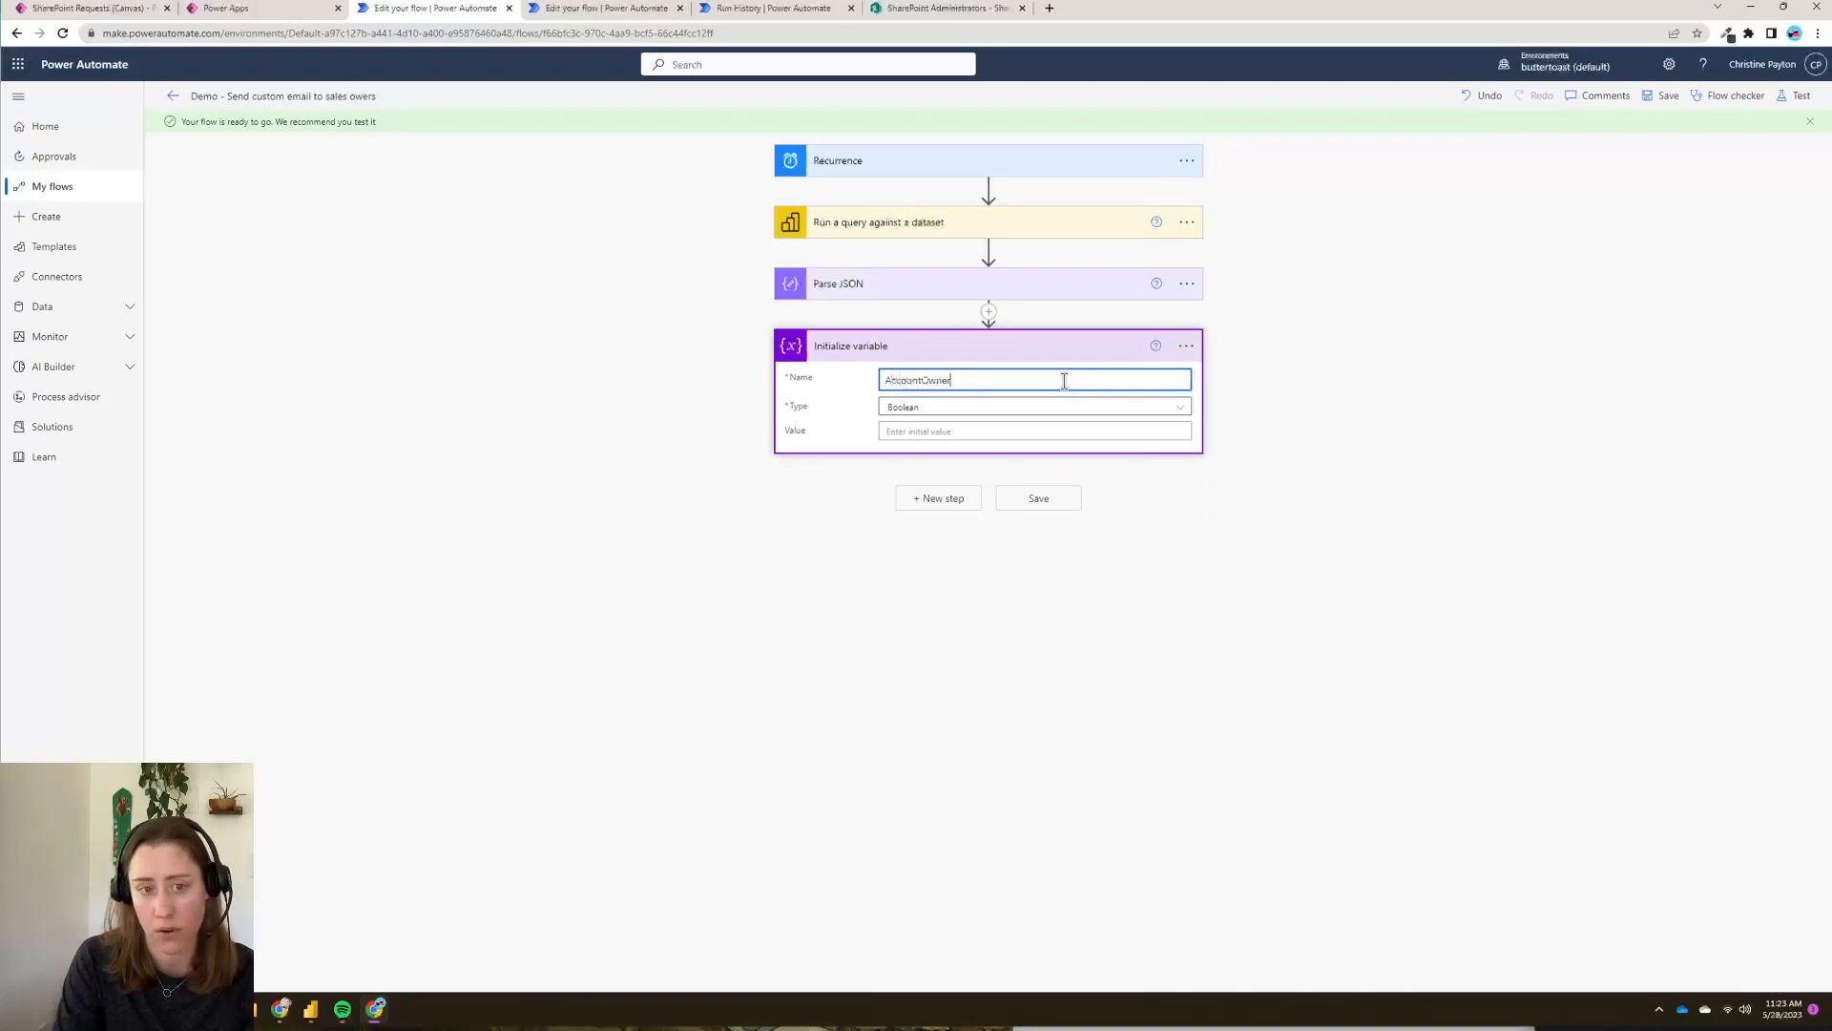
pyautogui.click(1097, 411)
pyautogui.click(932, 560)
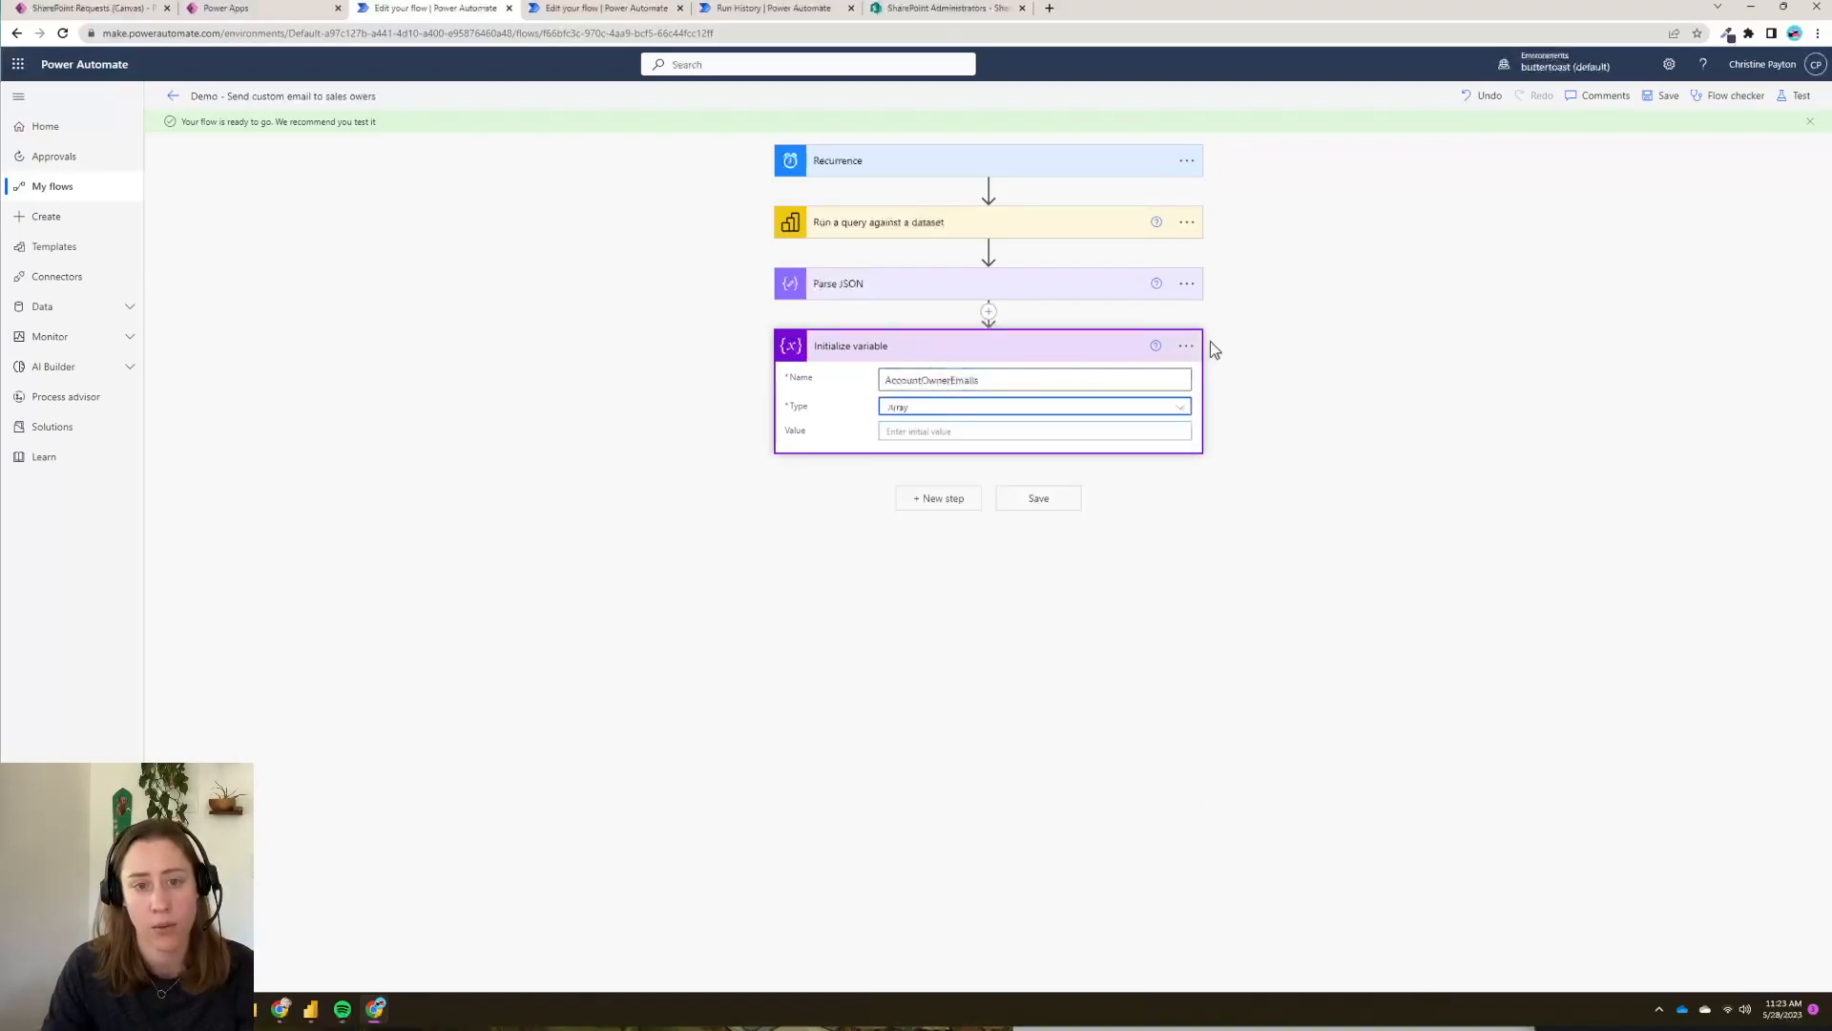
# - Rename the variable step to 'Initialize AccountOwnerEmails'
pyautogui.click(1187, 346)
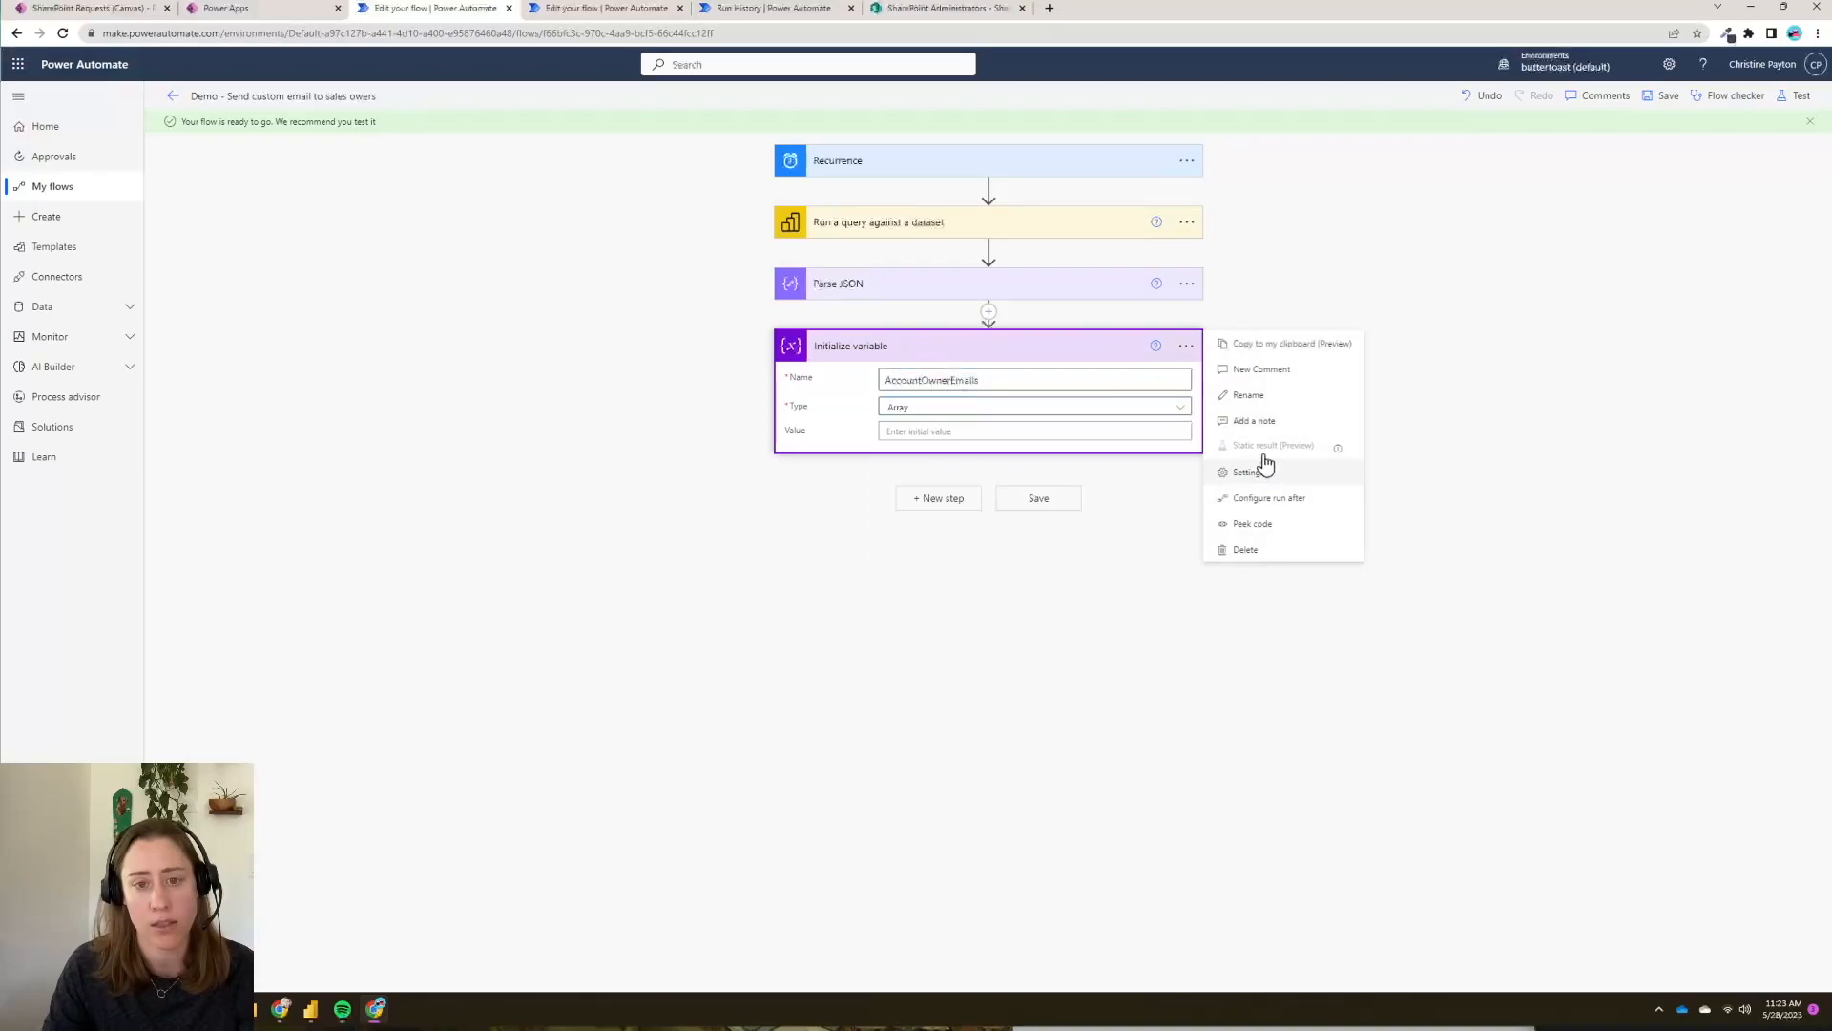
pyautogui.click(1275, 405)
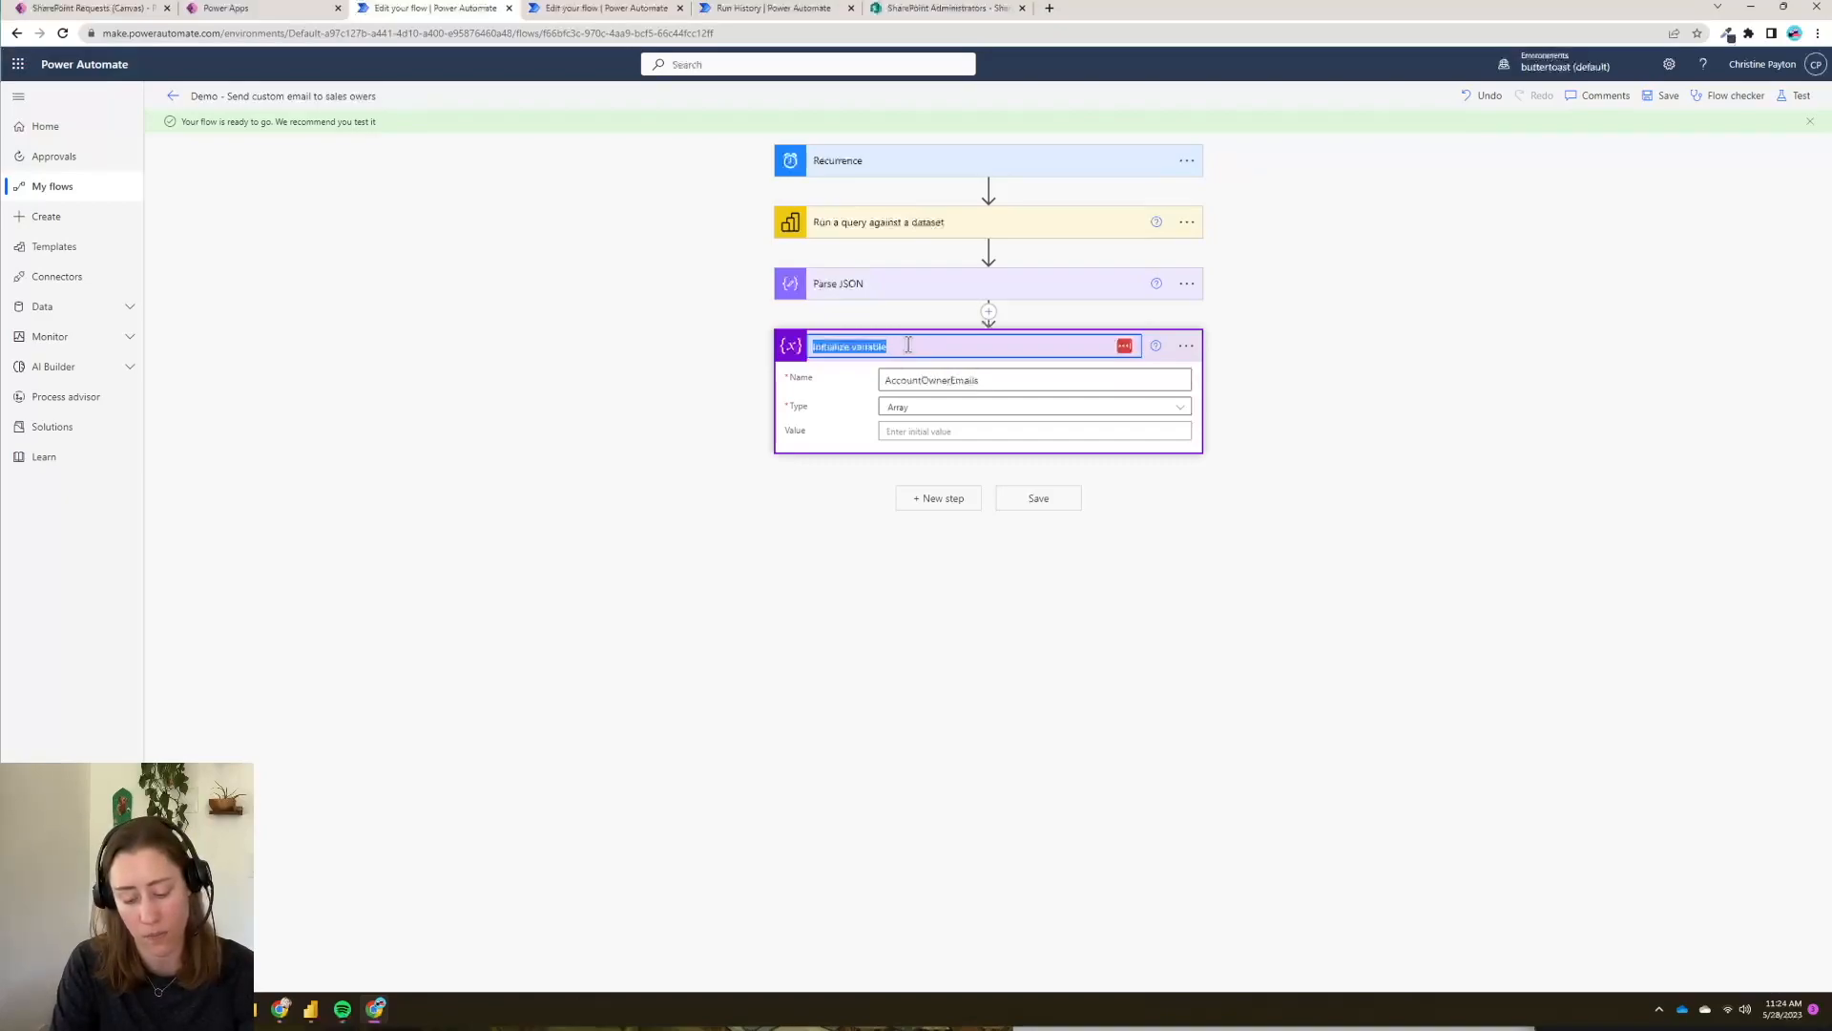
pyautogui.write('Initialize AccountOwnerEmails')
pyautogui.press('Return')
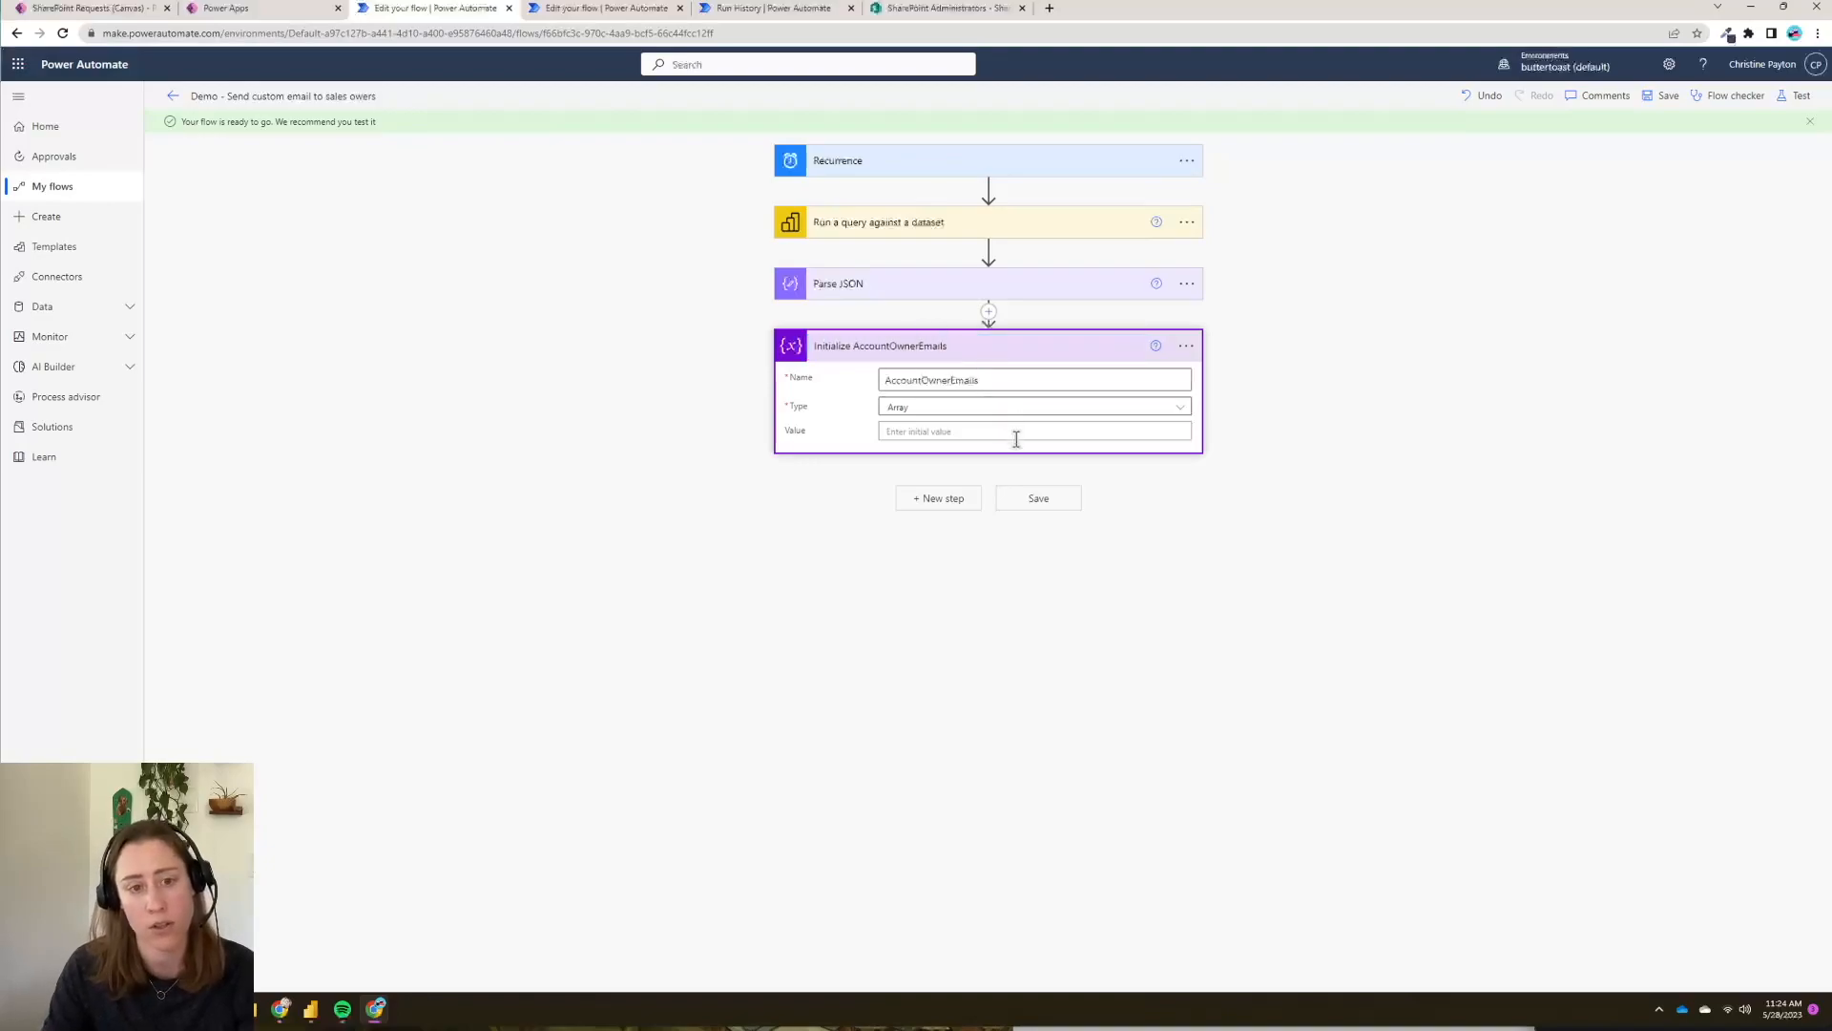
pyautogui.click(1021, 438)
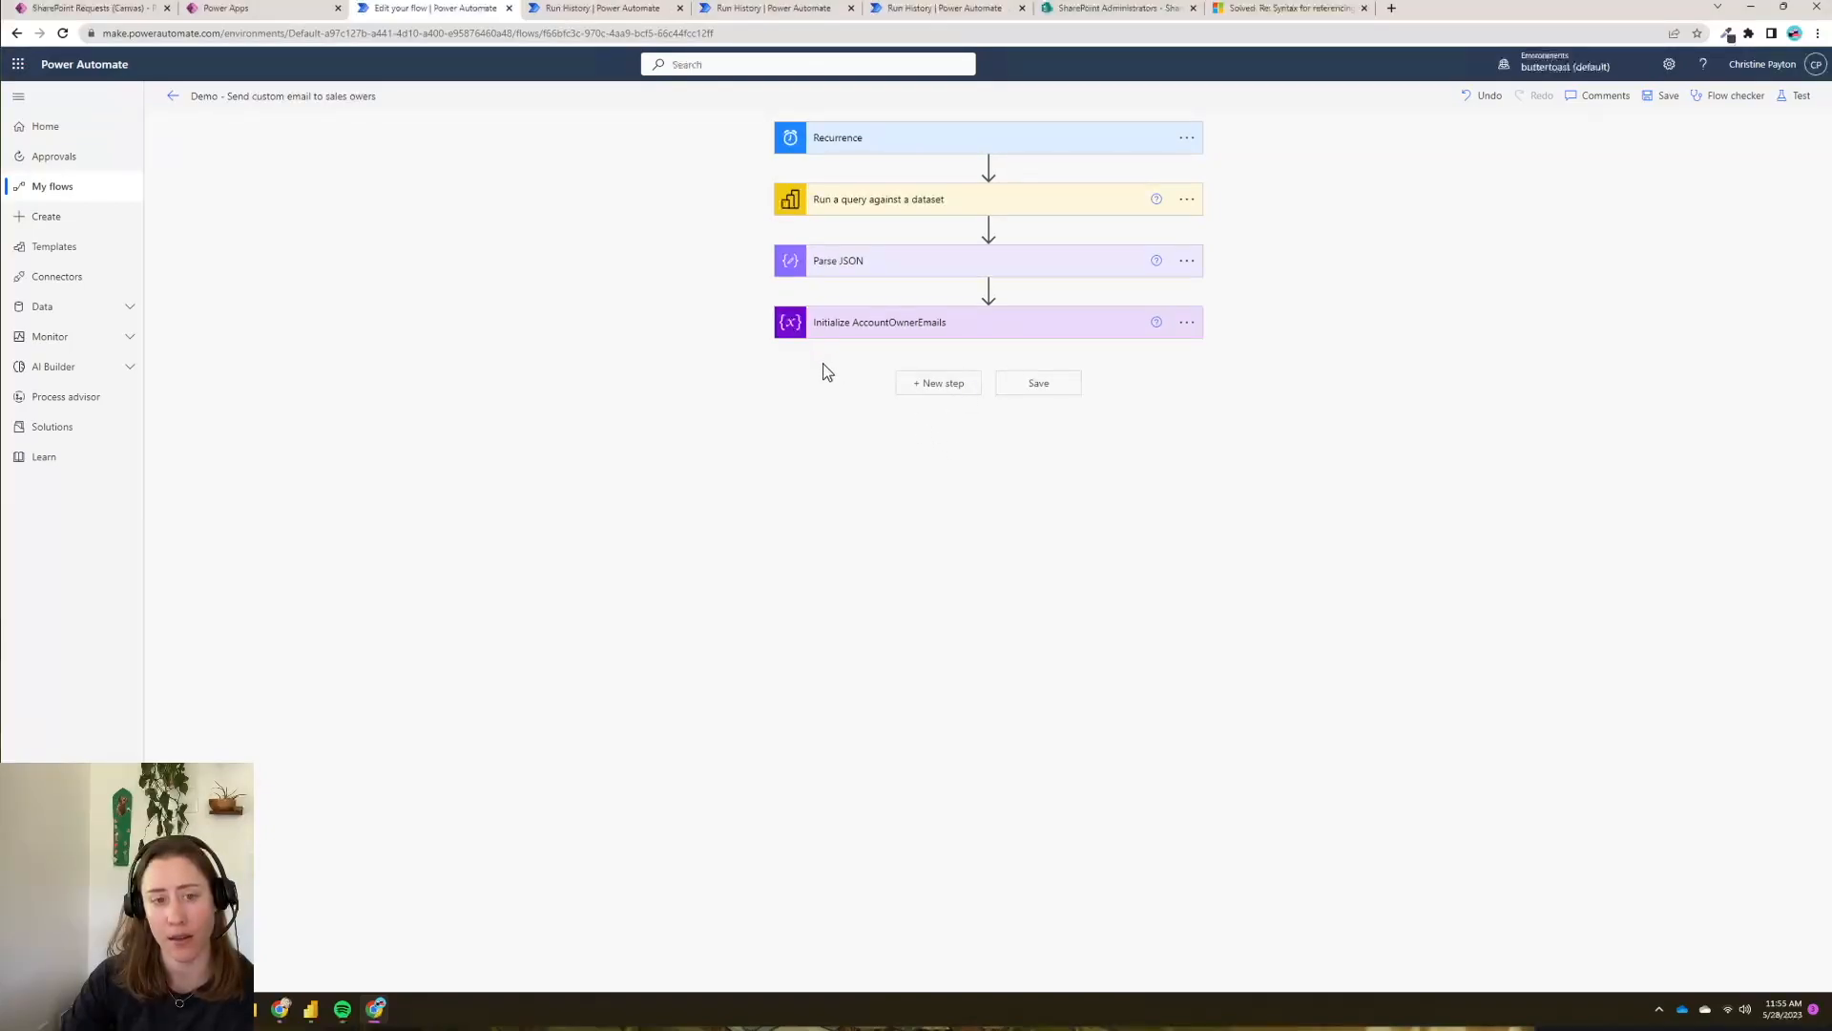
# - Add an Apply to each loop over the Parse JSON Body output and begin adding its first action
pyautogui.click(953, 394)
pyautogui.click(872, 500)
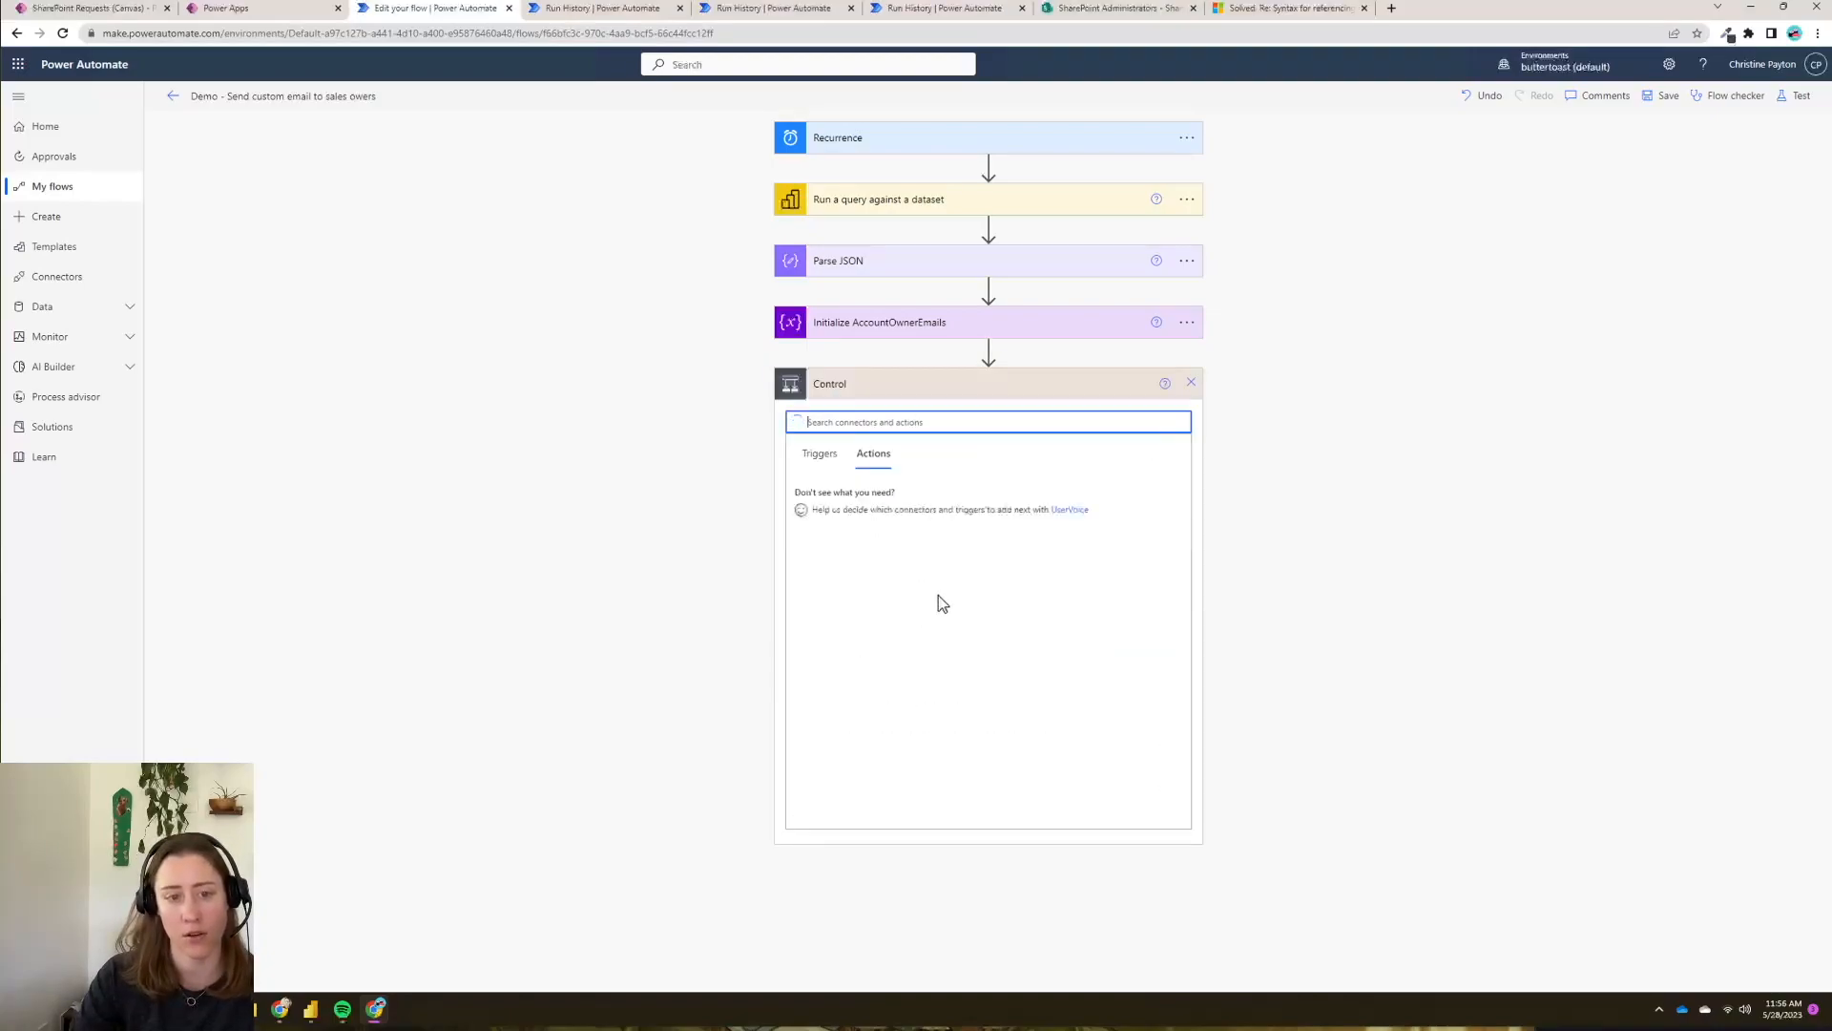
pyautogui.click(864, 533)
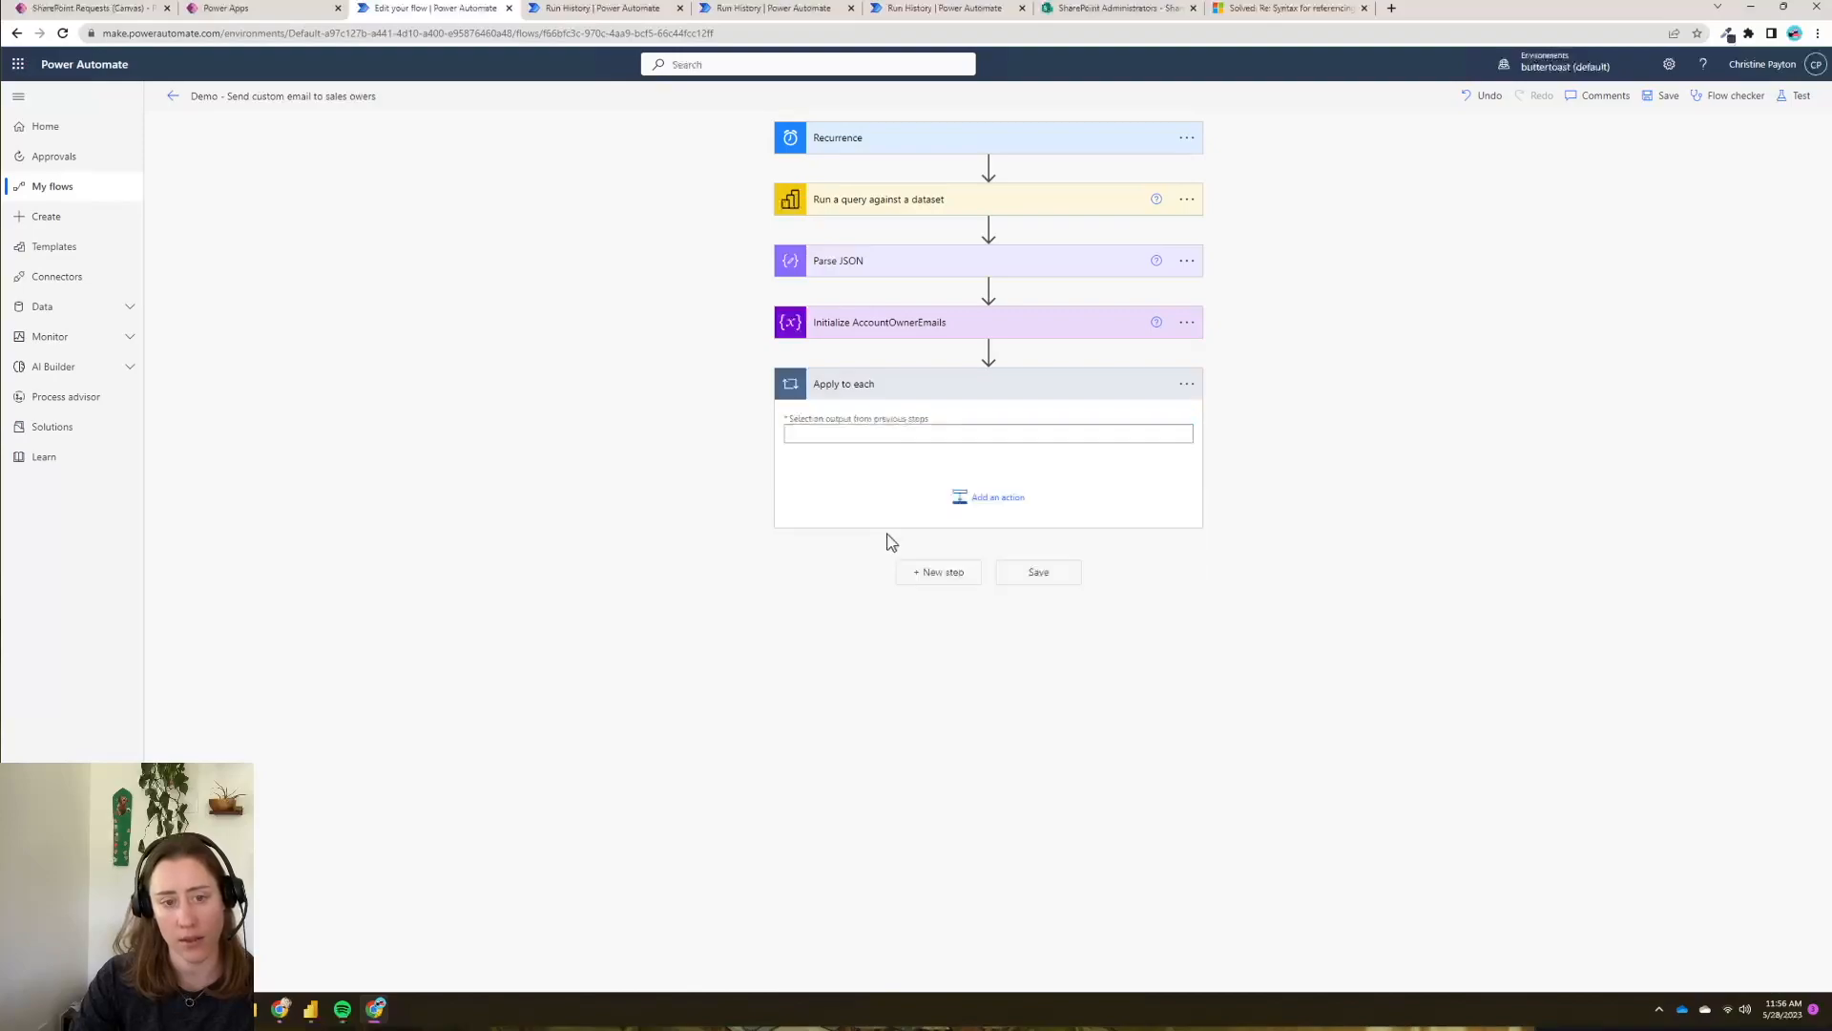
pyautogui.click(975, 435)
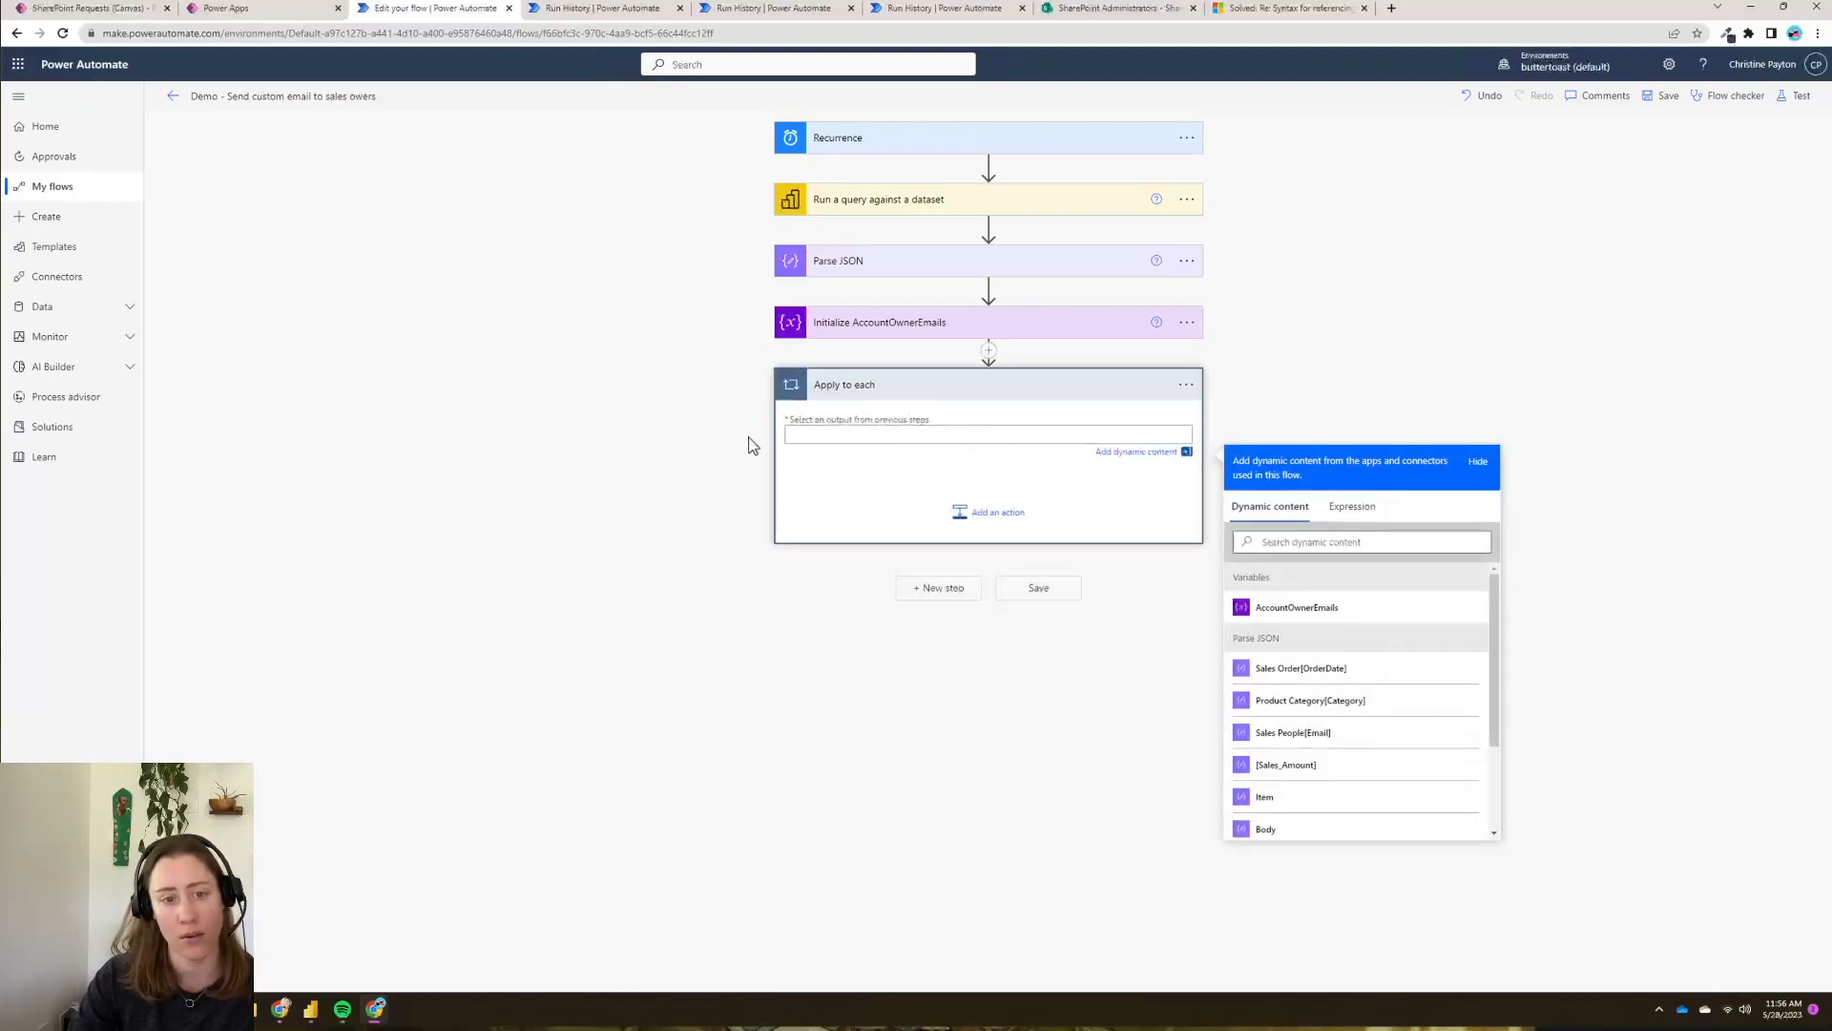
pyautogui.click(1325, 827)
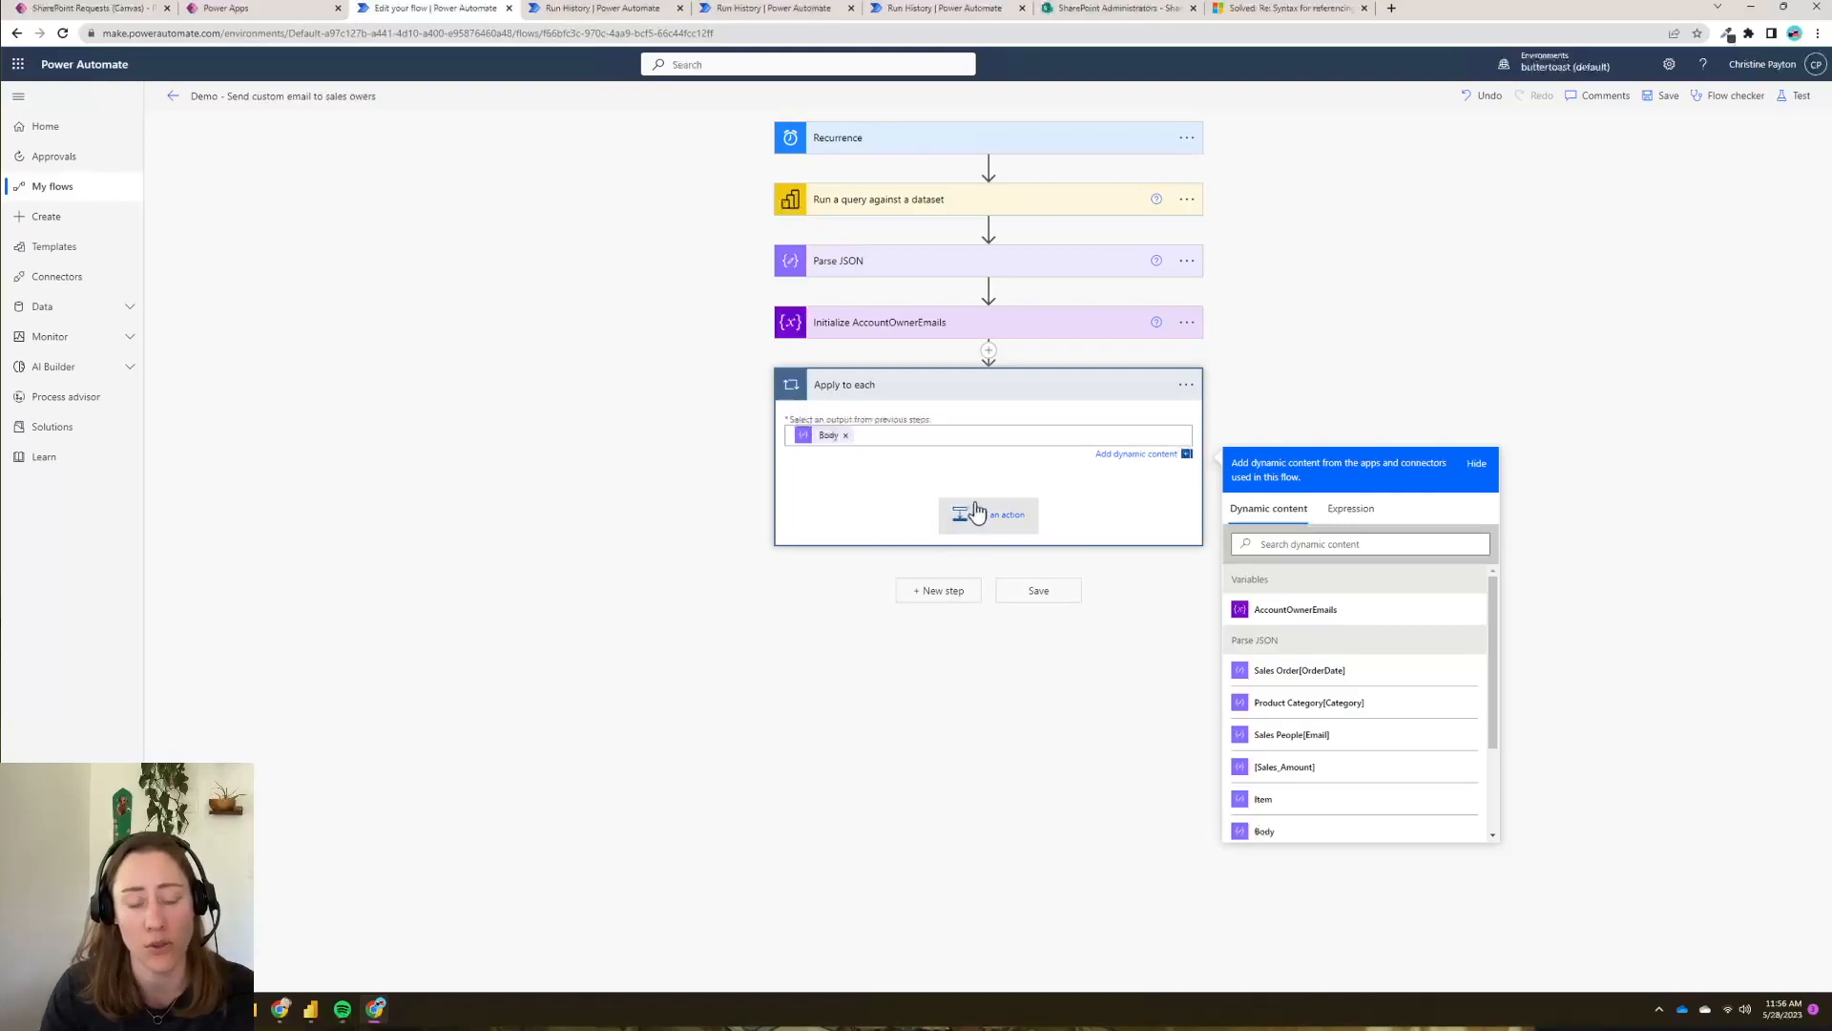
pyautogui.click(1033, 435)
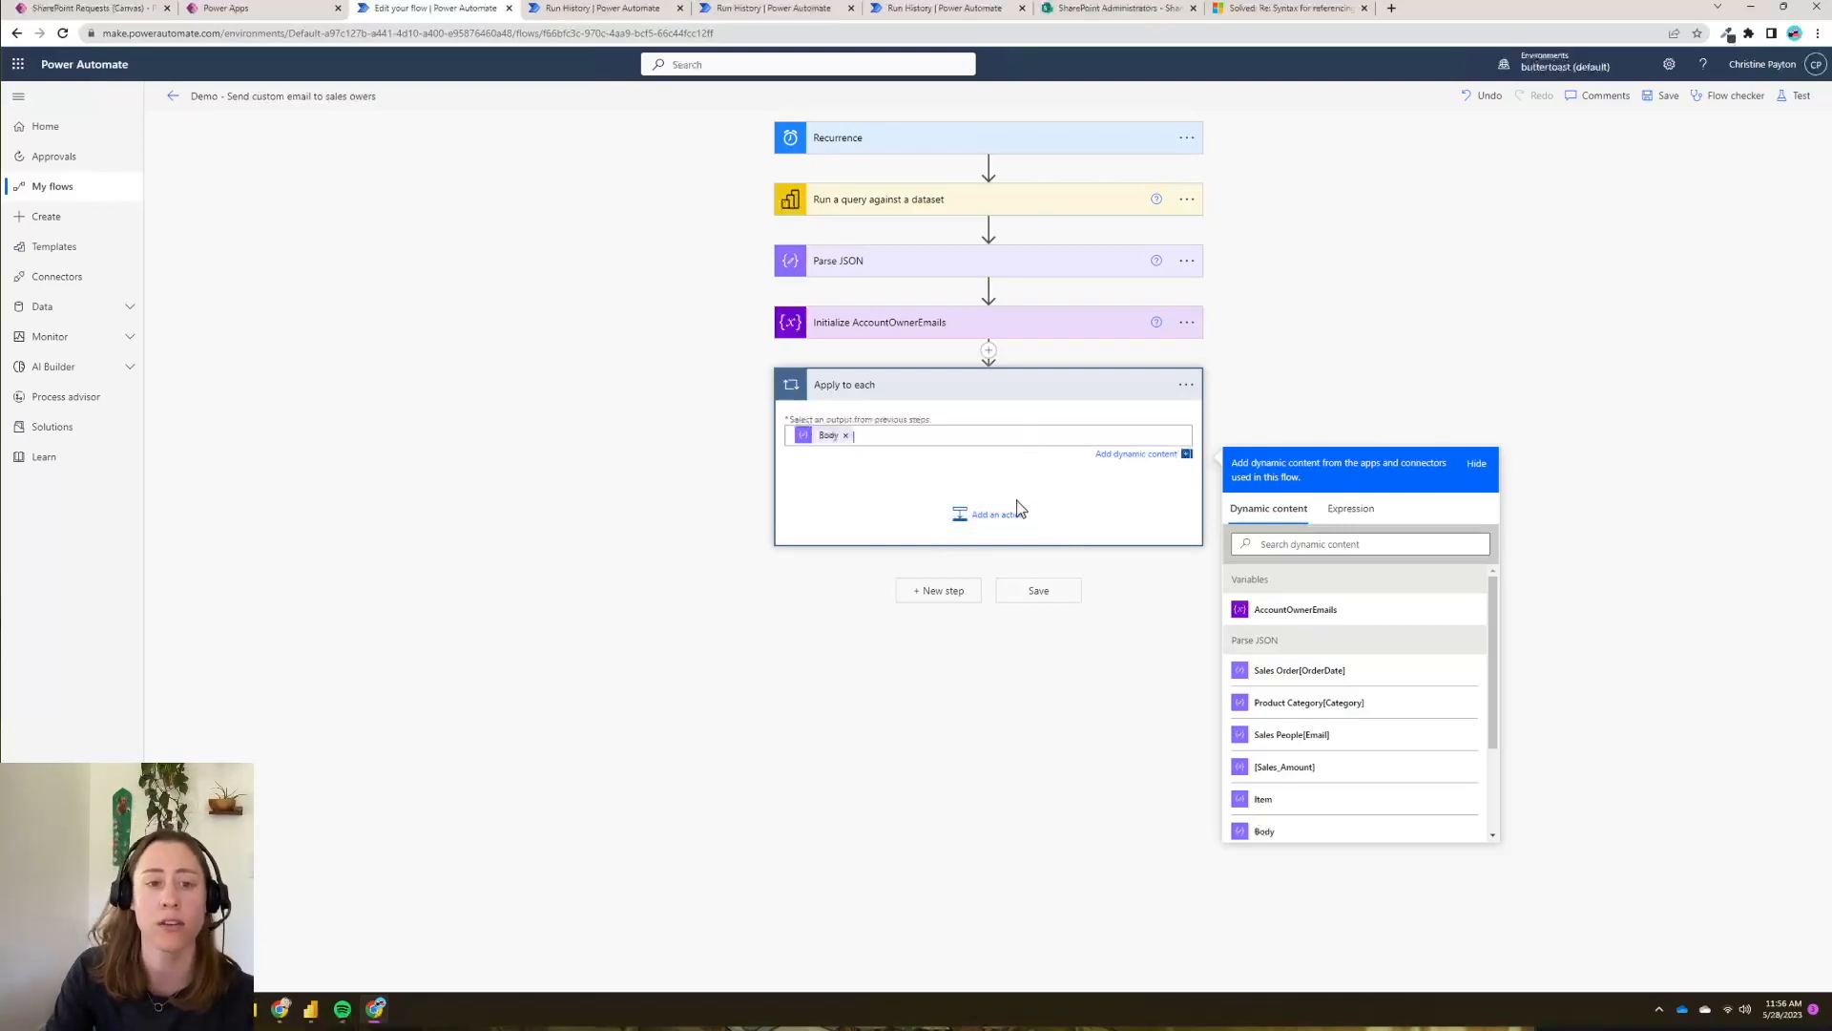
pyautogui.click(993, 515)
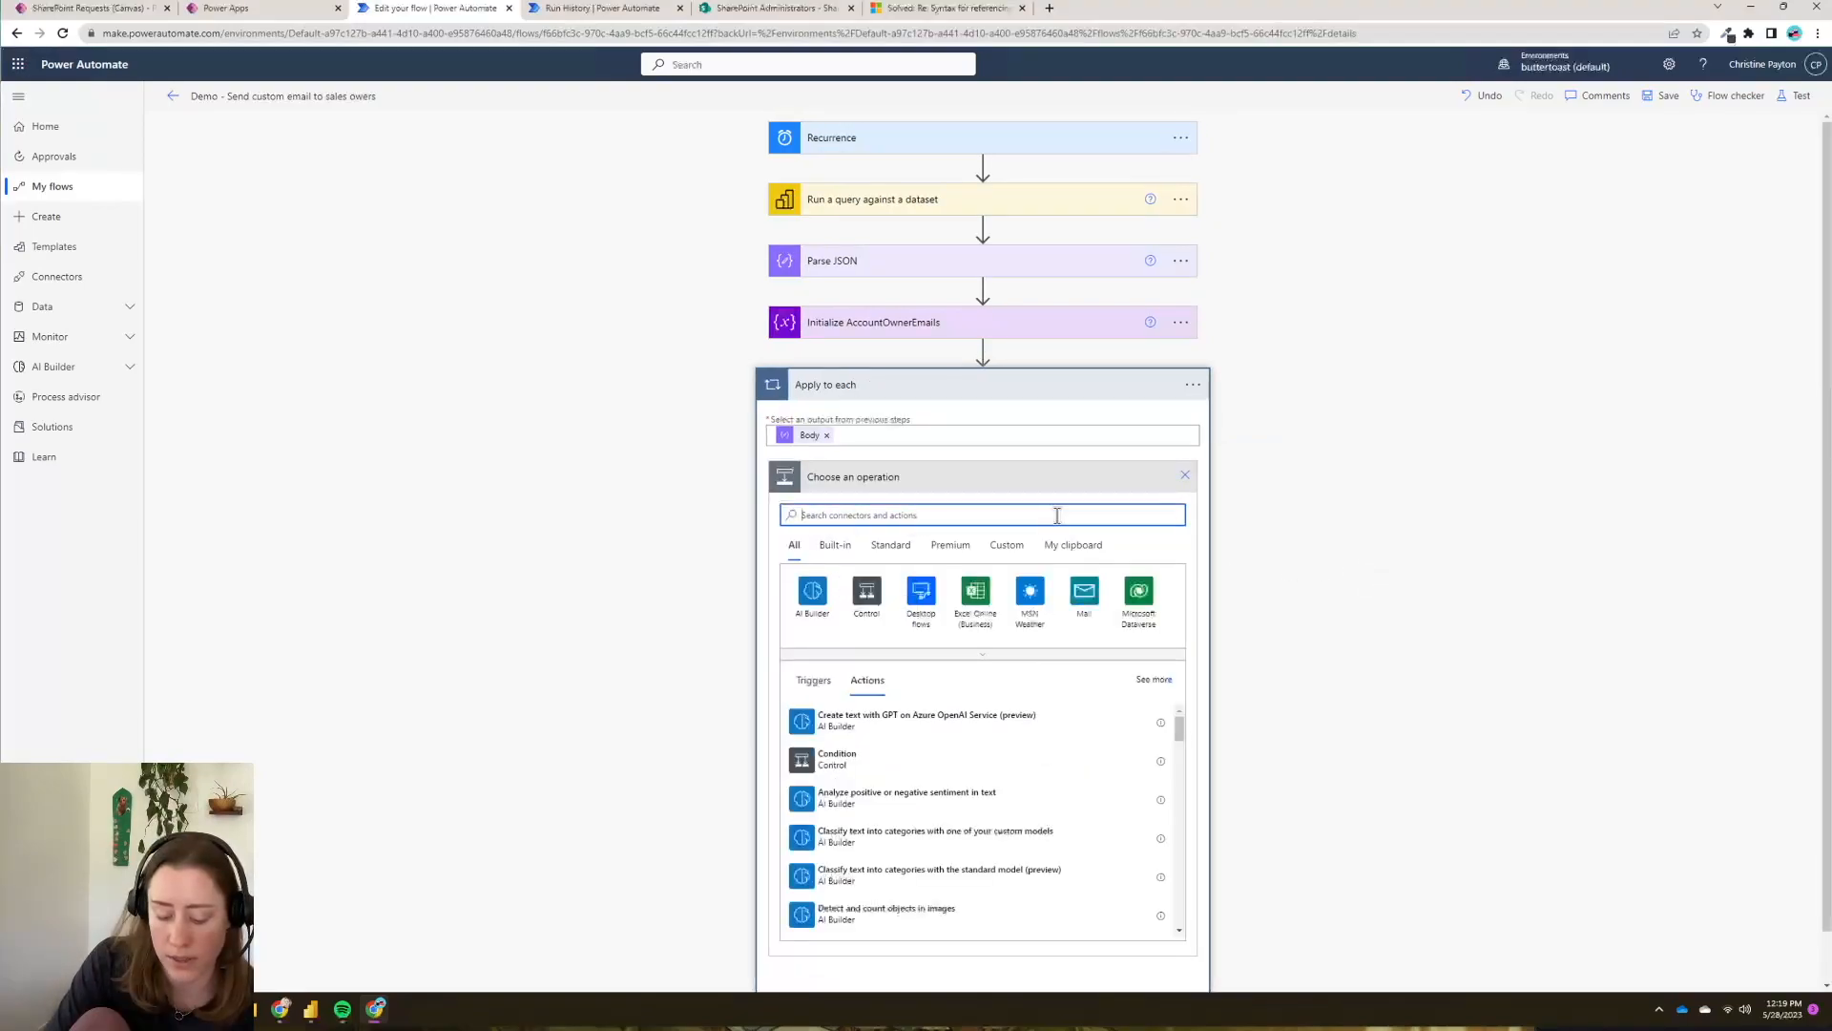
# - Add an Append to array variable action that appends Sales People[Email] to AccountOwnerEmails
pyautogui.write('append')
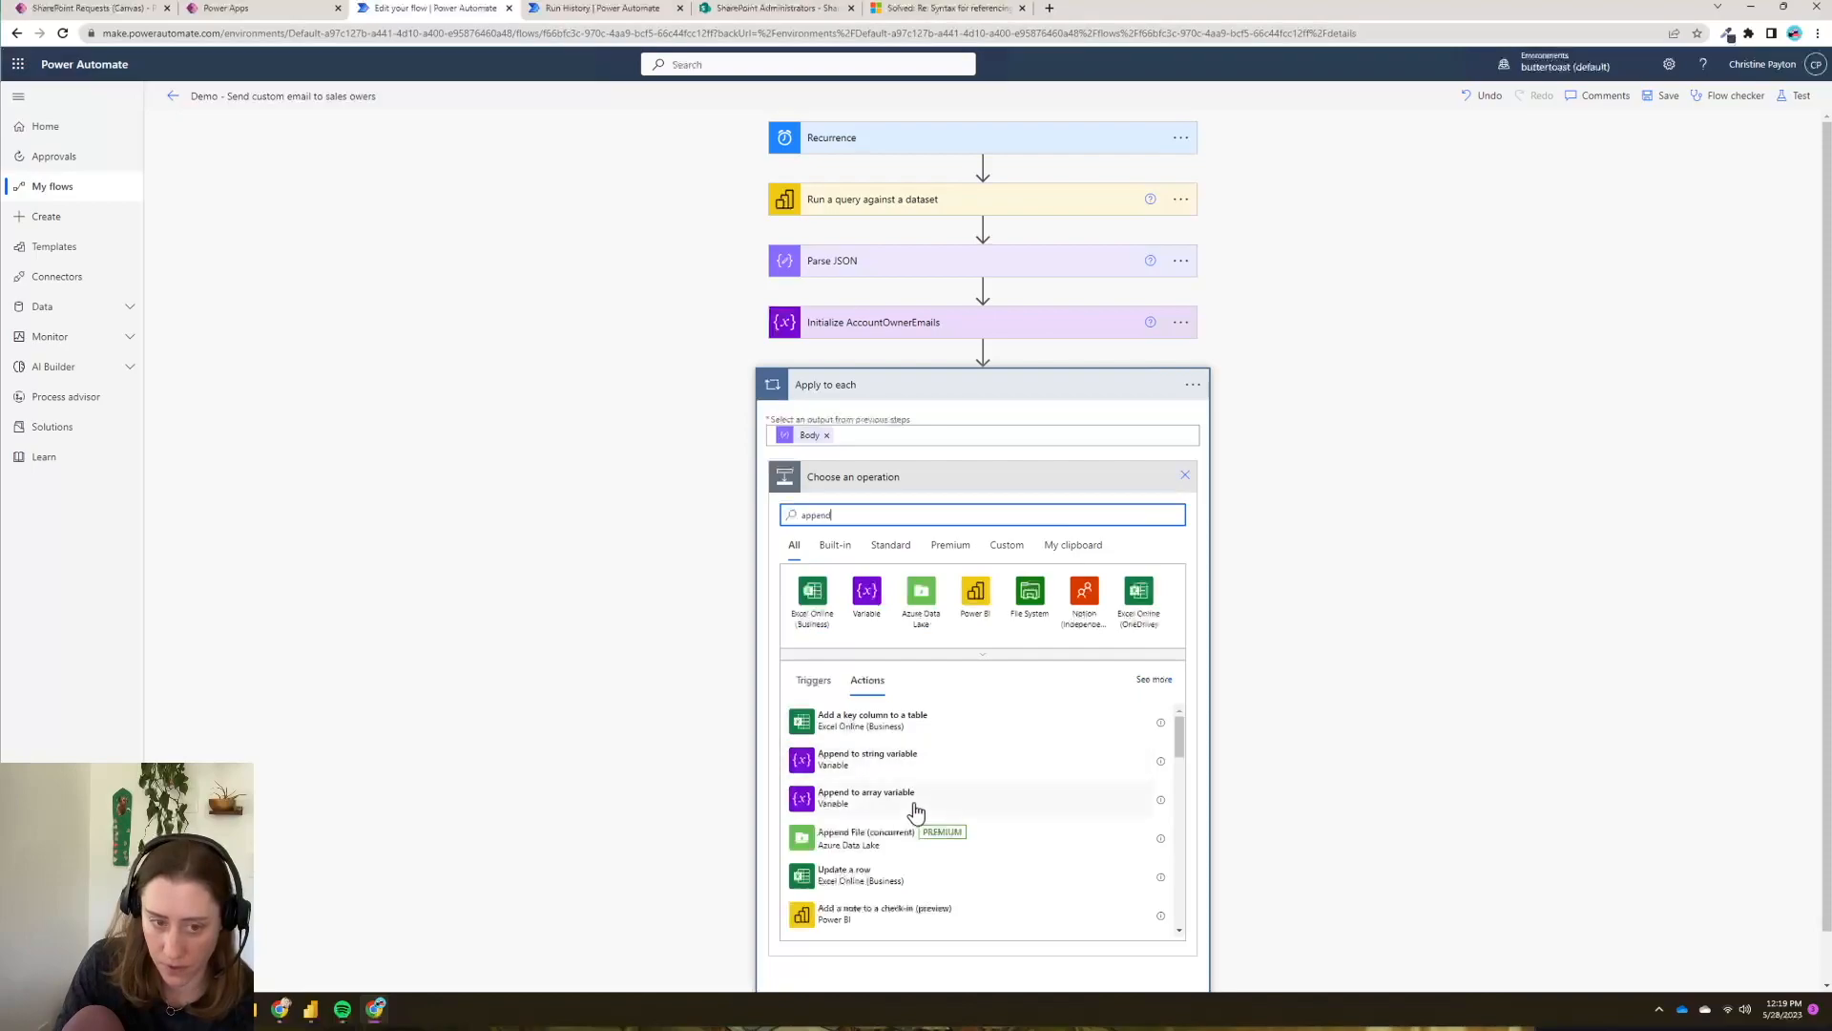
pyautogui.click(854, 807)
pyautogui.click(1166, 511)
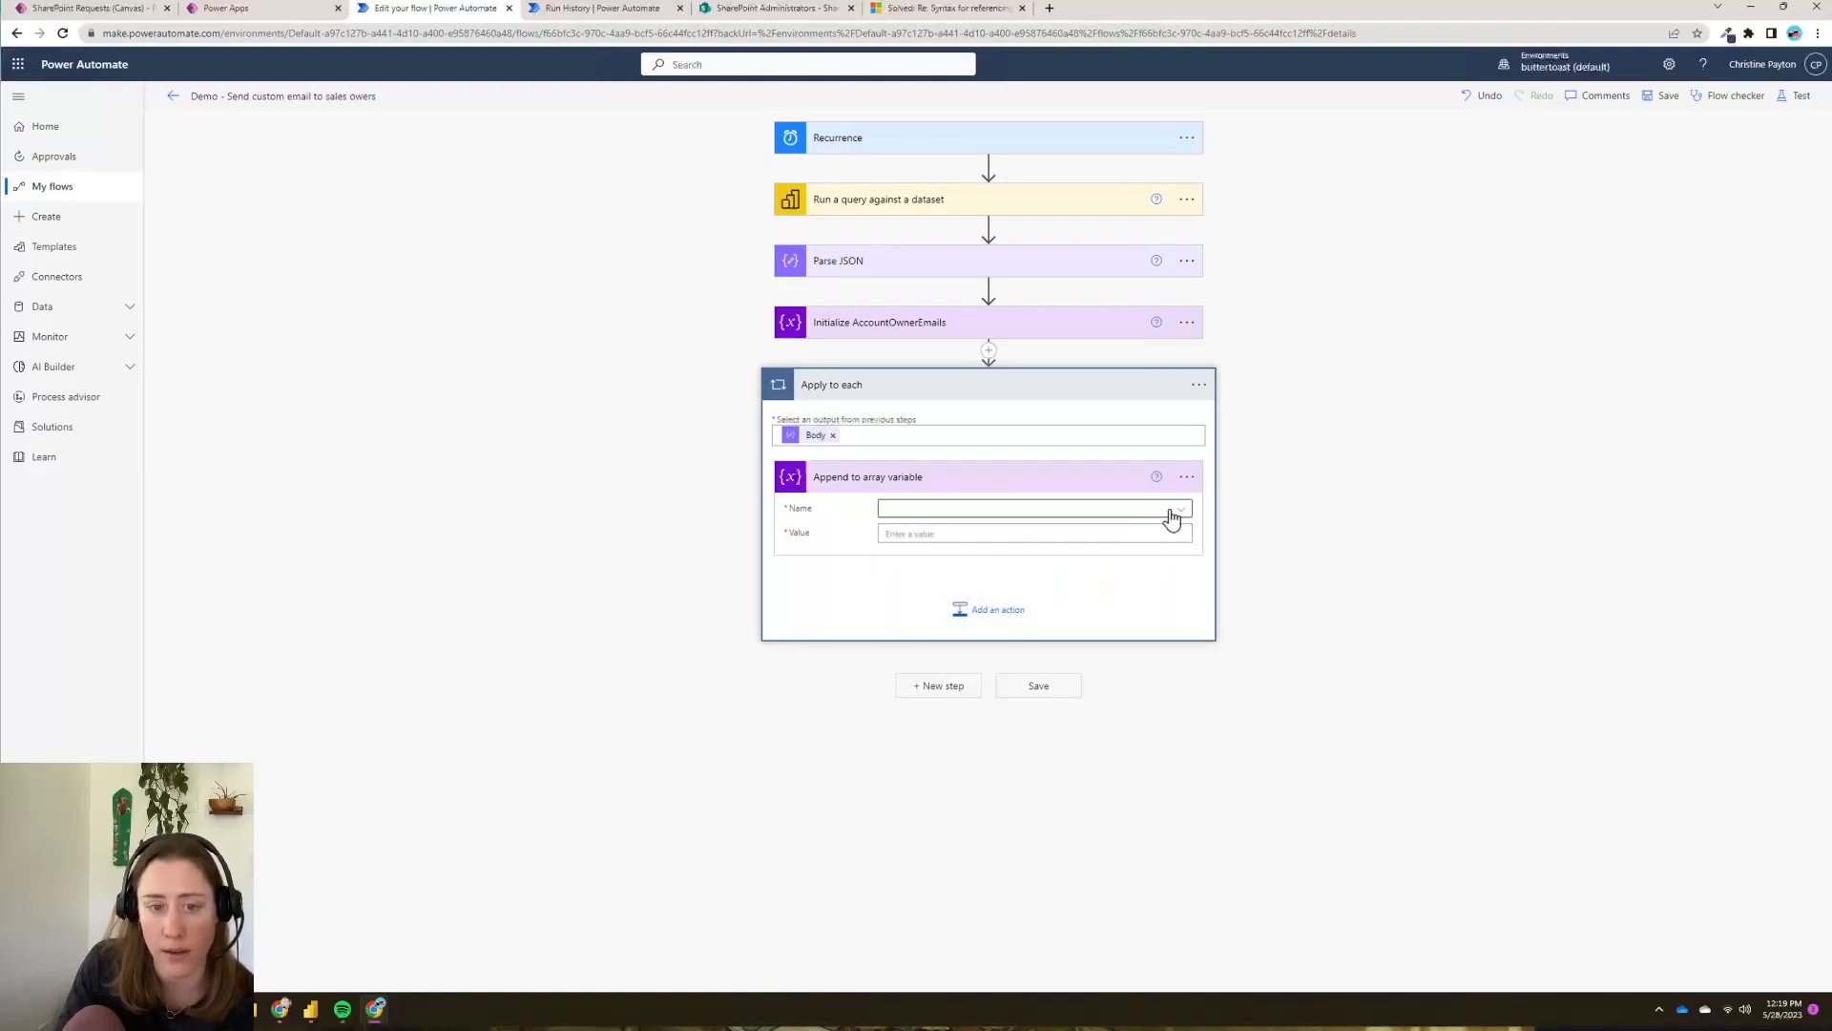
pyautogui.click(923, 563)
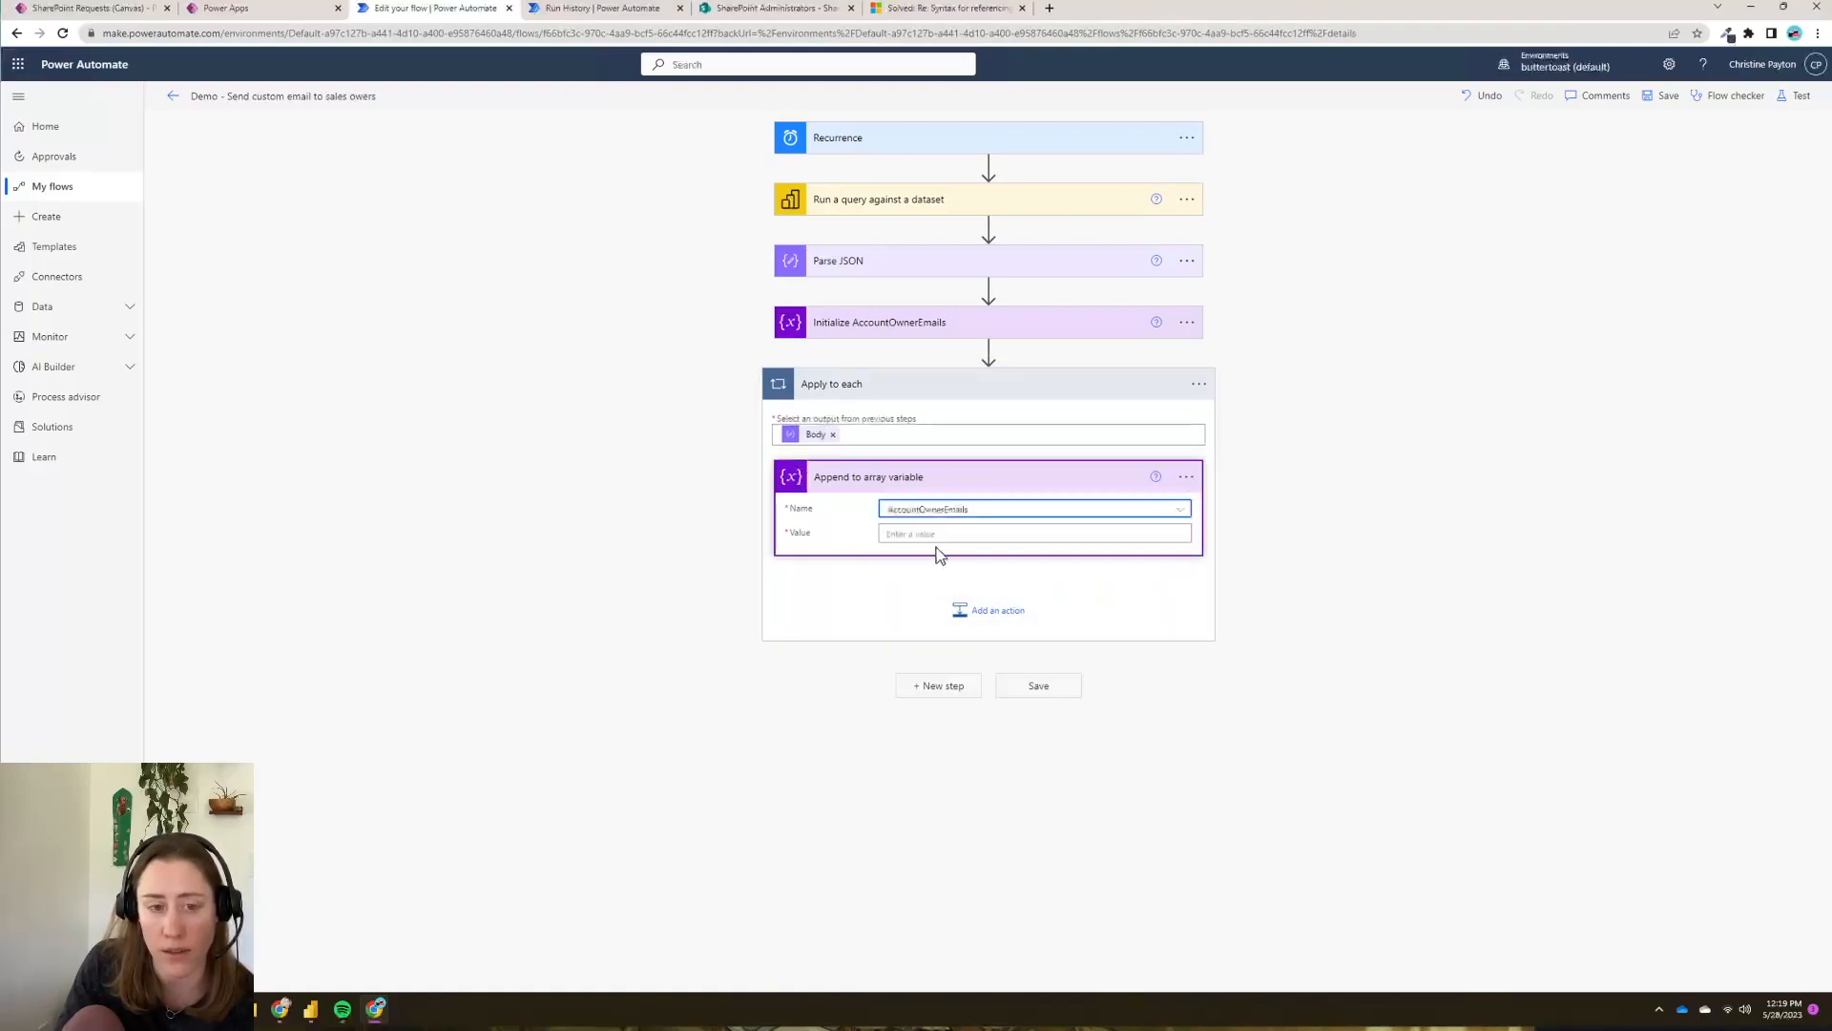
pyautogui.click(1047, 532)
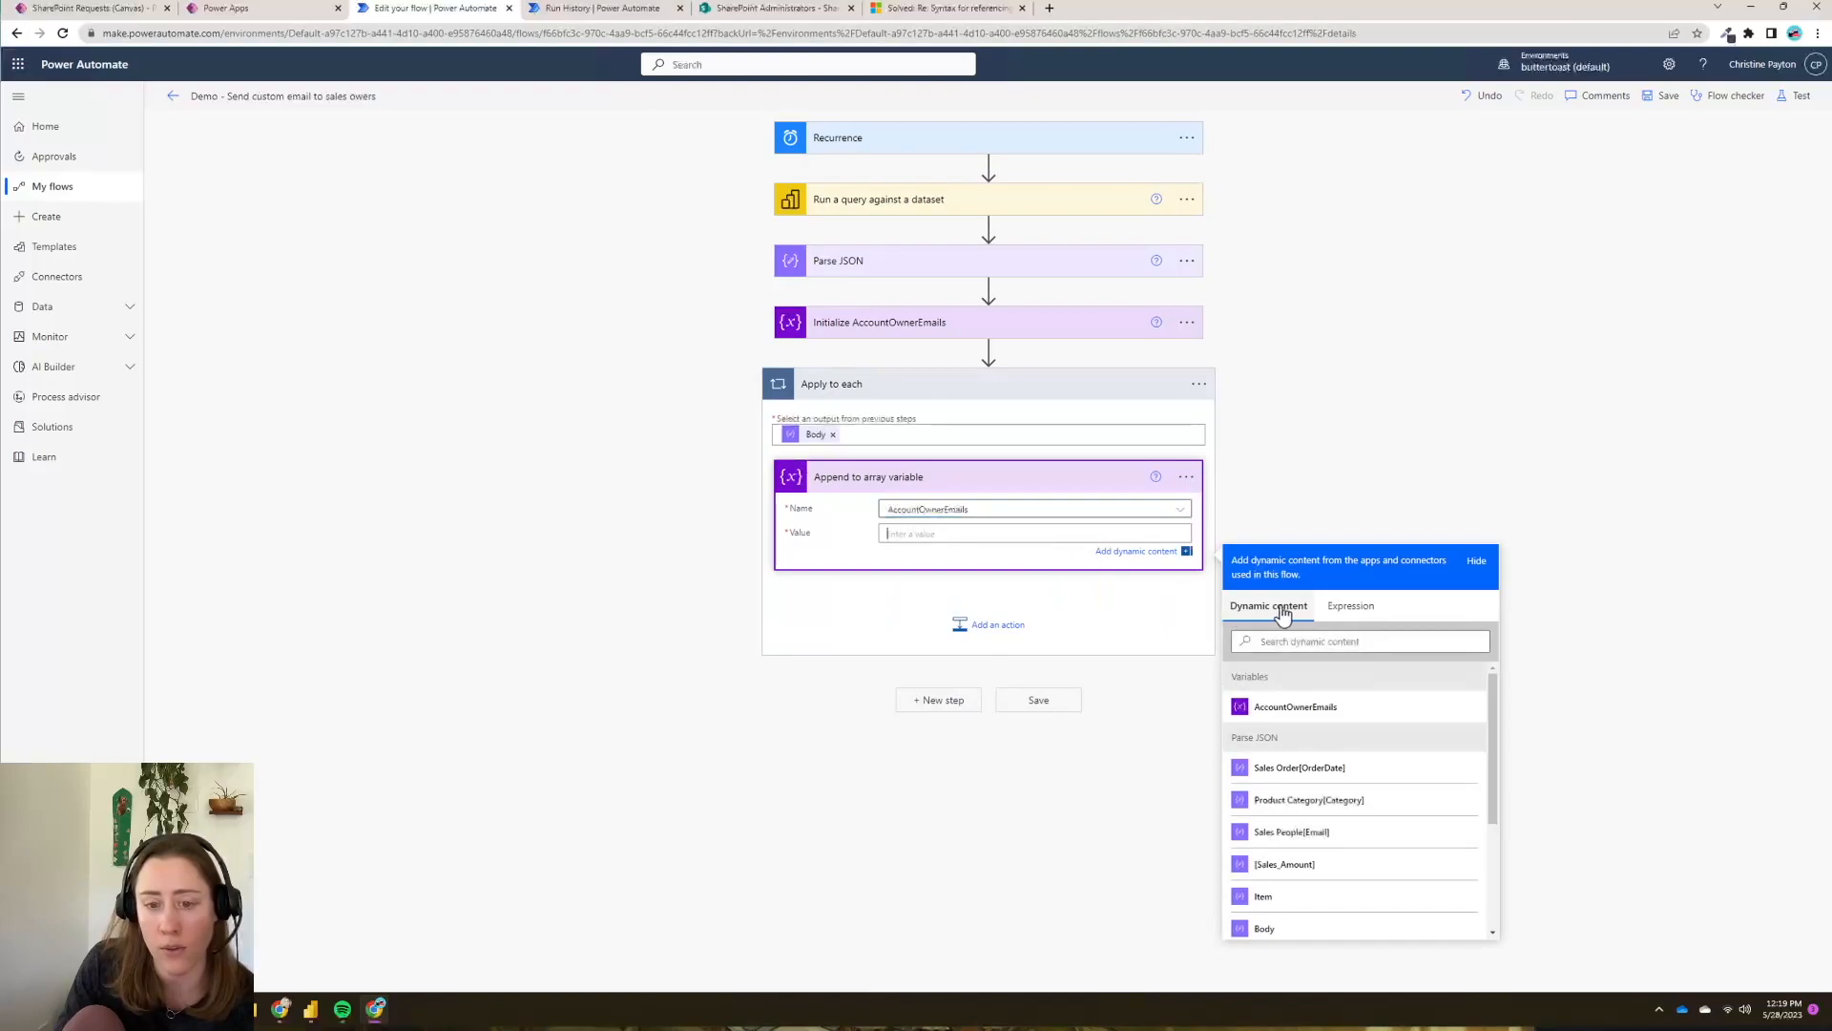
pyautogui.click(1357, 839)
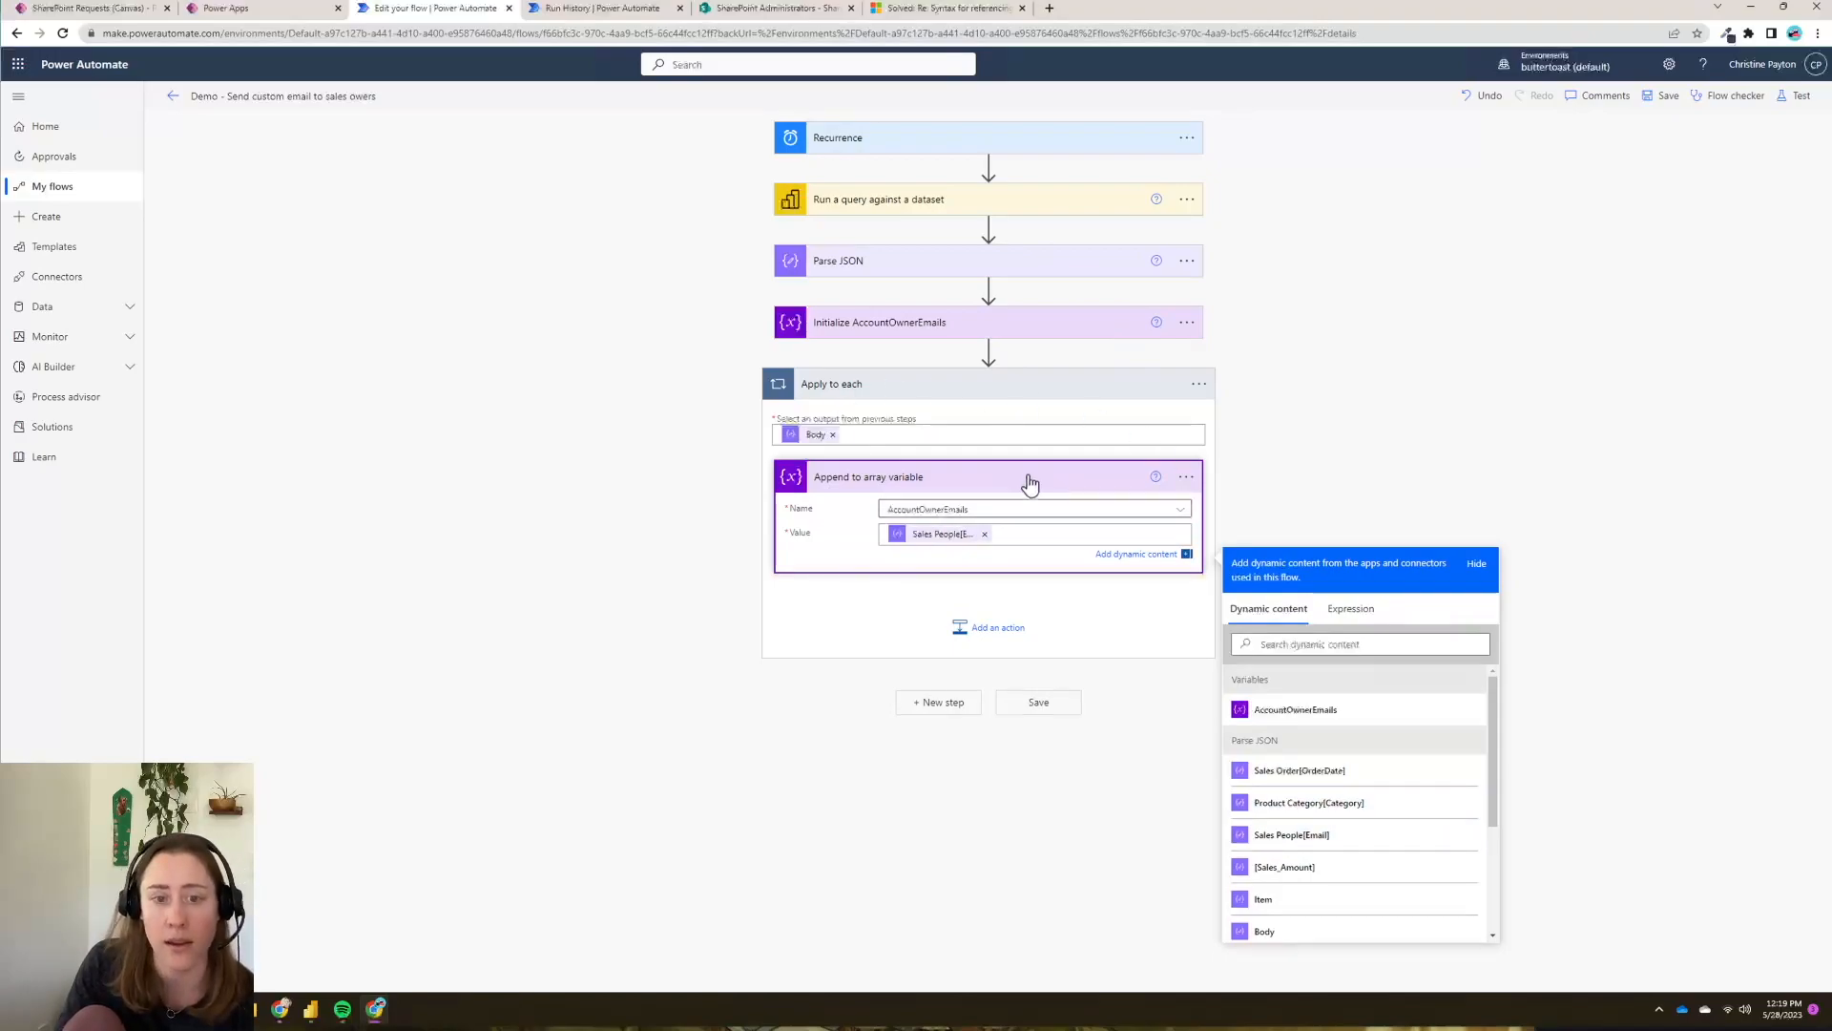
pyautogui.click(1525, 453)
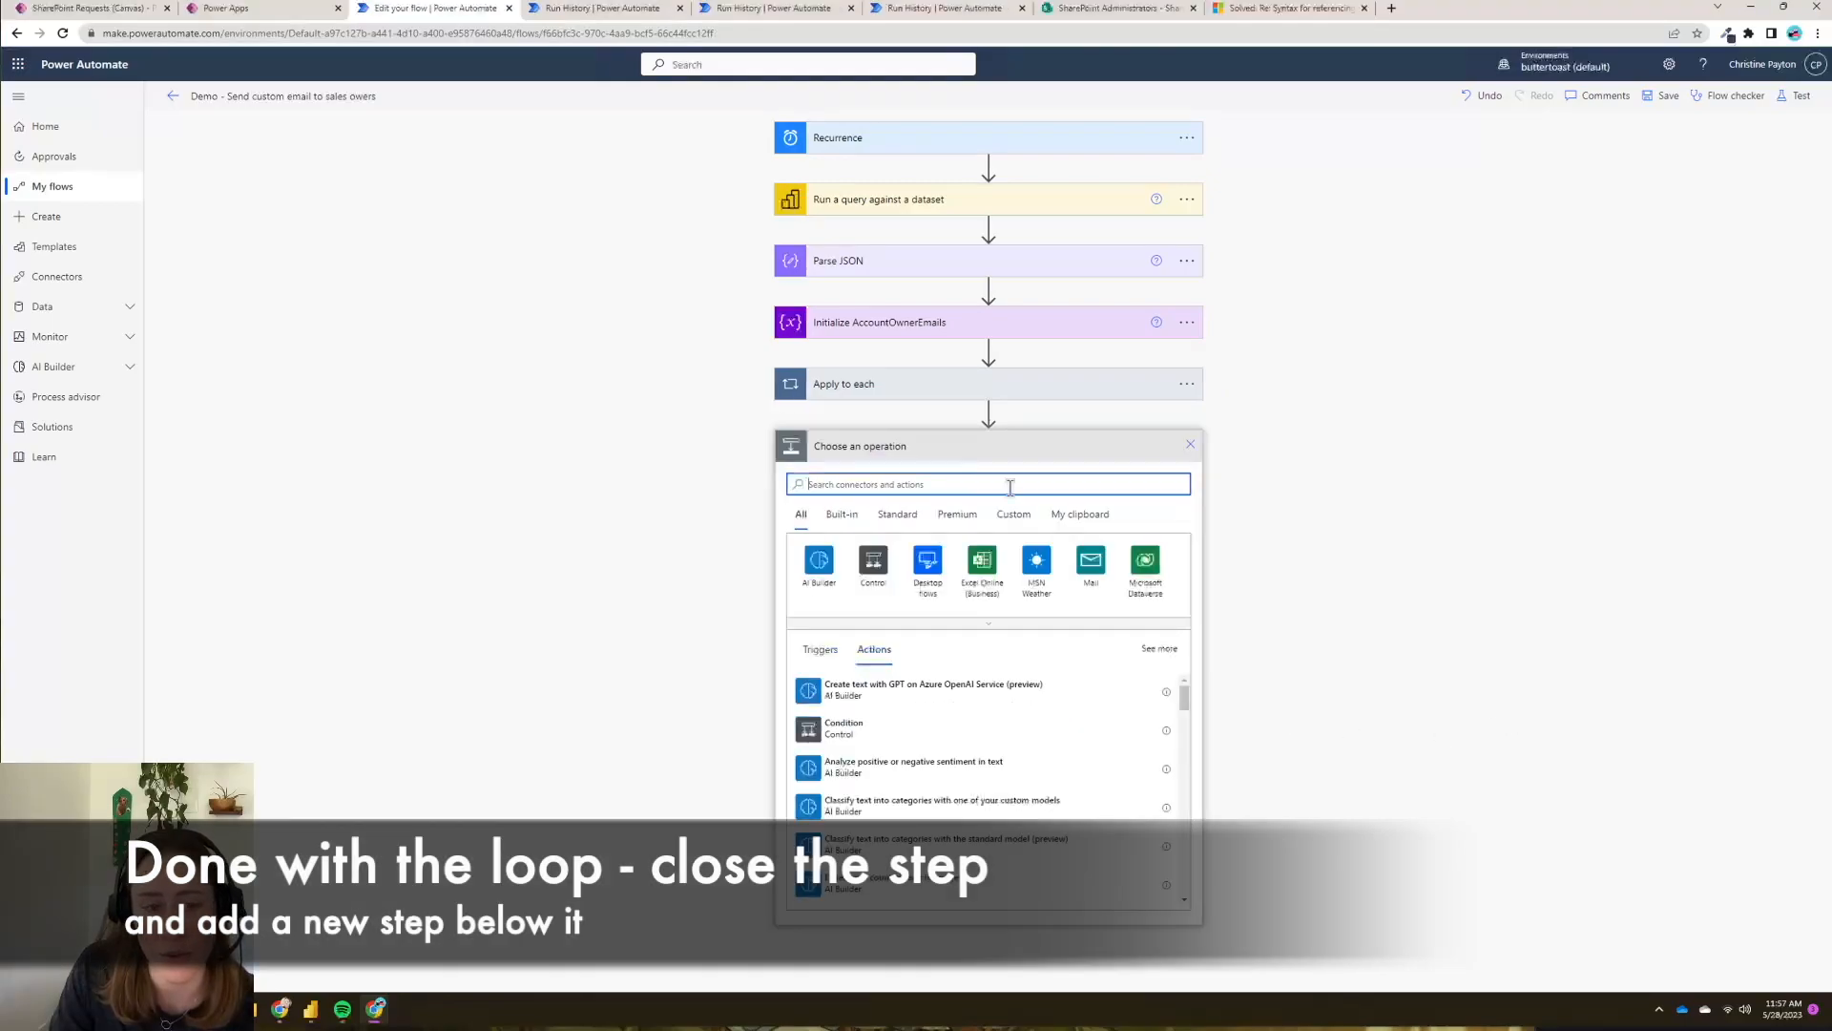
# - Add a Compose step after the loop with the expression union(AccountOwnerEmails, AccountOwnerEmails)
pyautogui.write('compose')
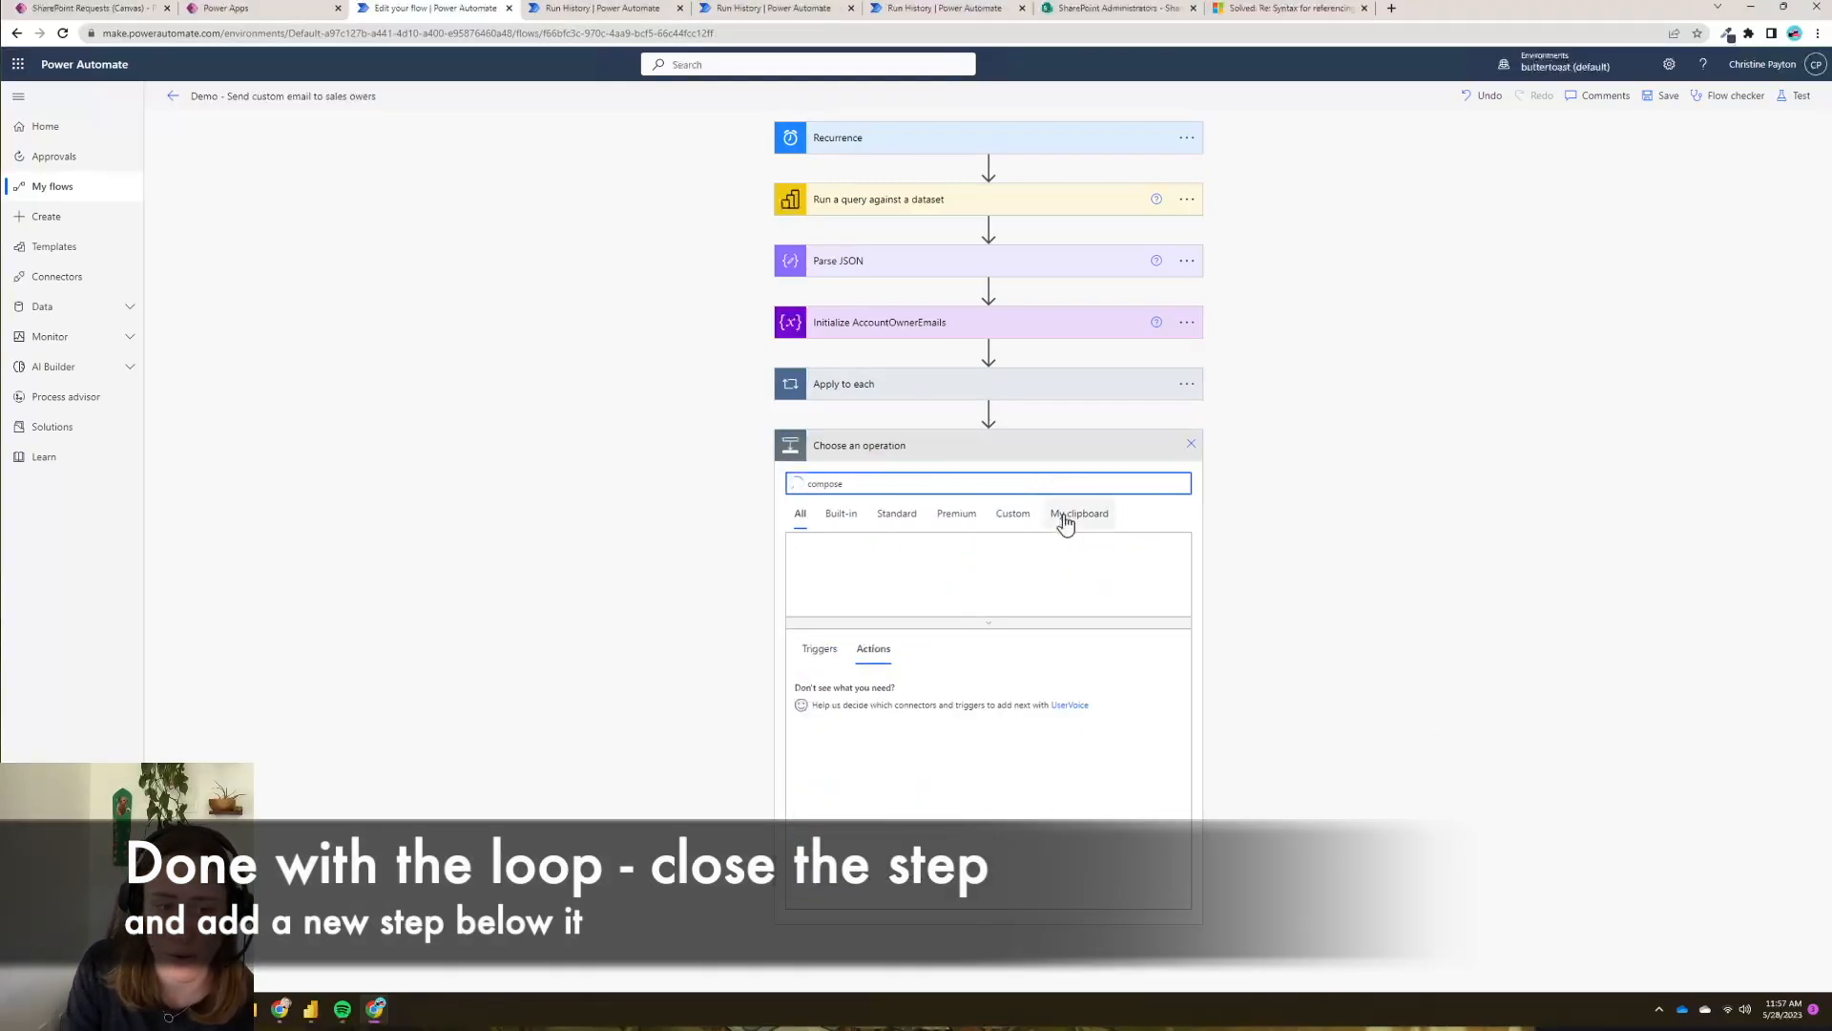
pyautogui.click(808, 694)
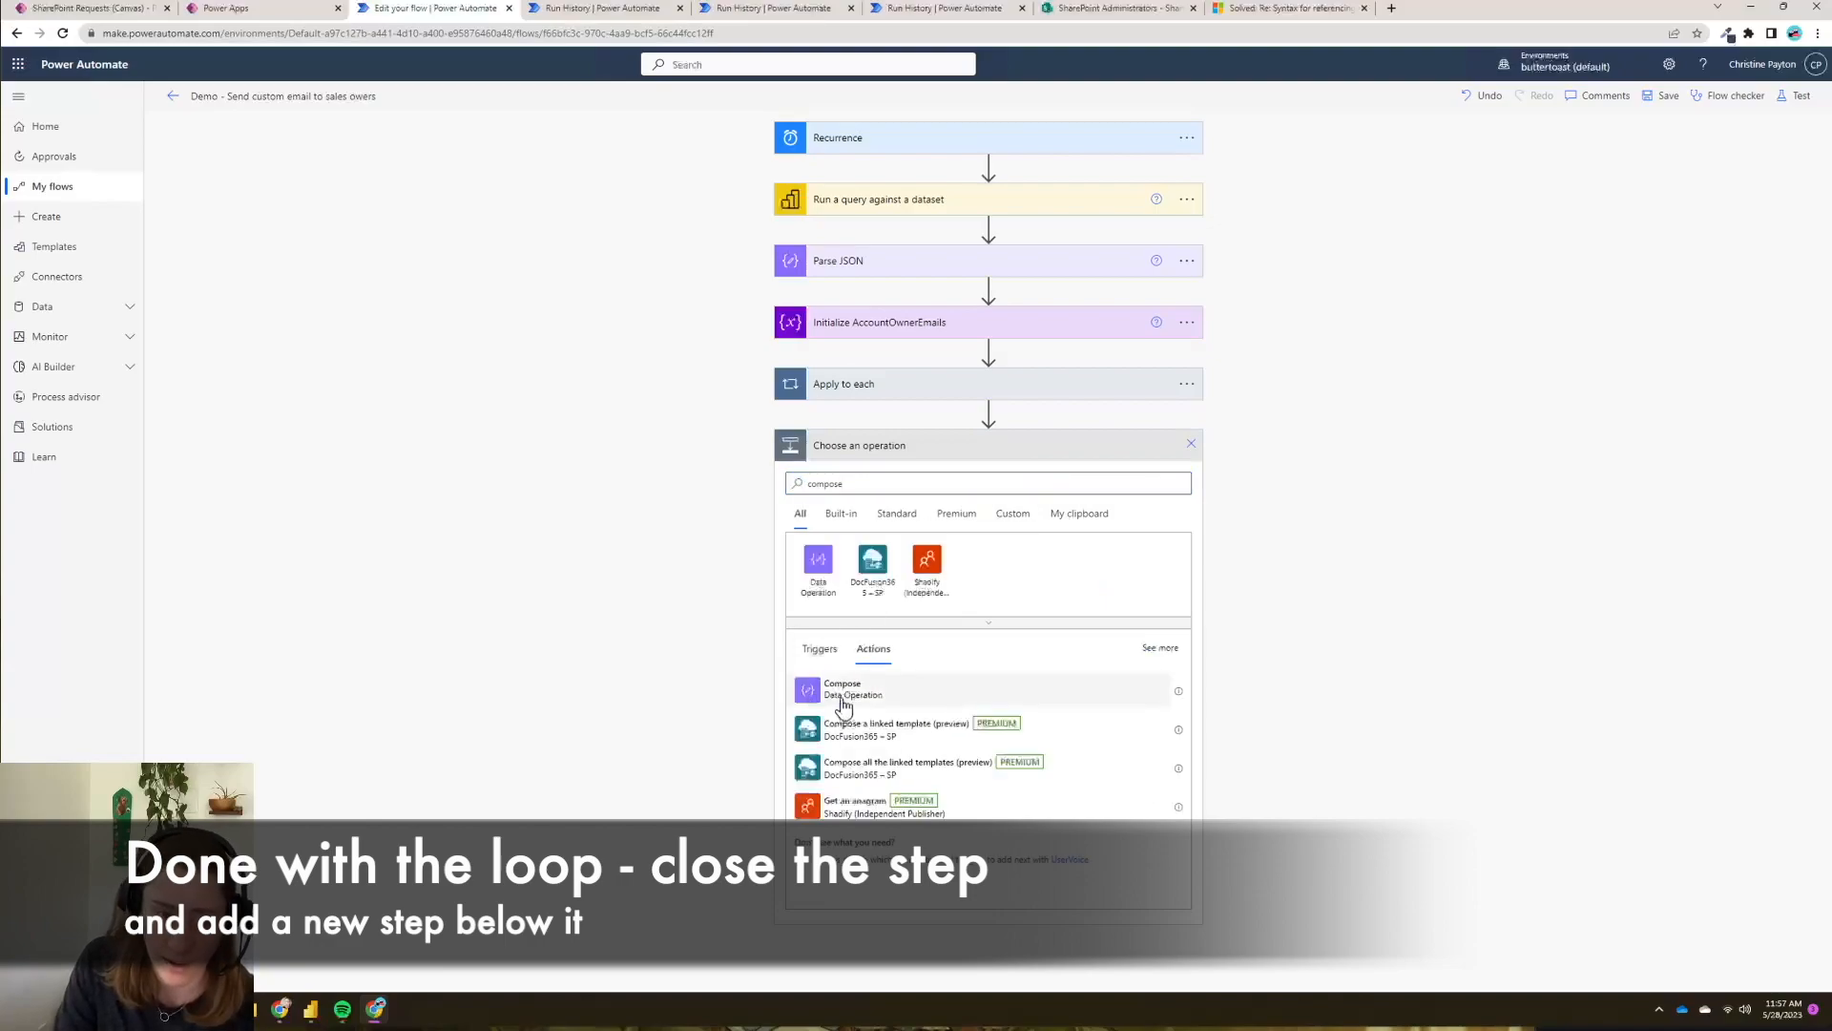
pyautogui.click(841, 704)
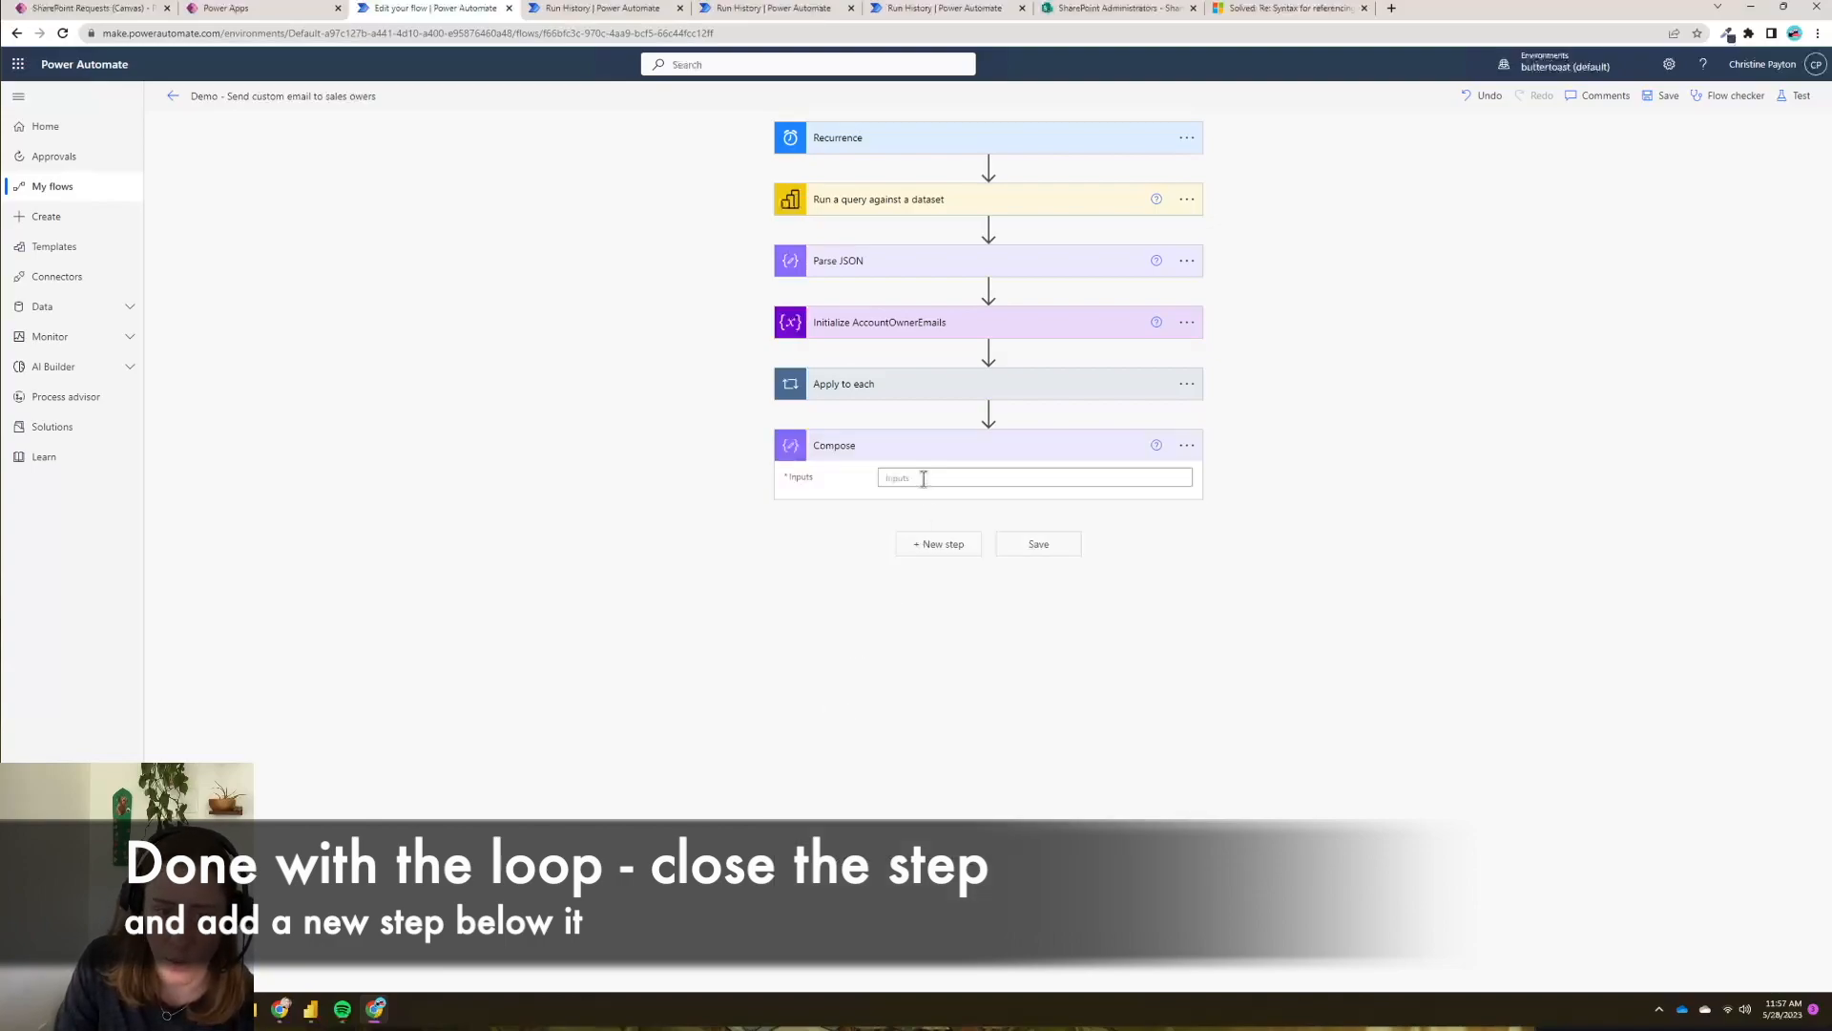
pyautogui.click(923, 478)
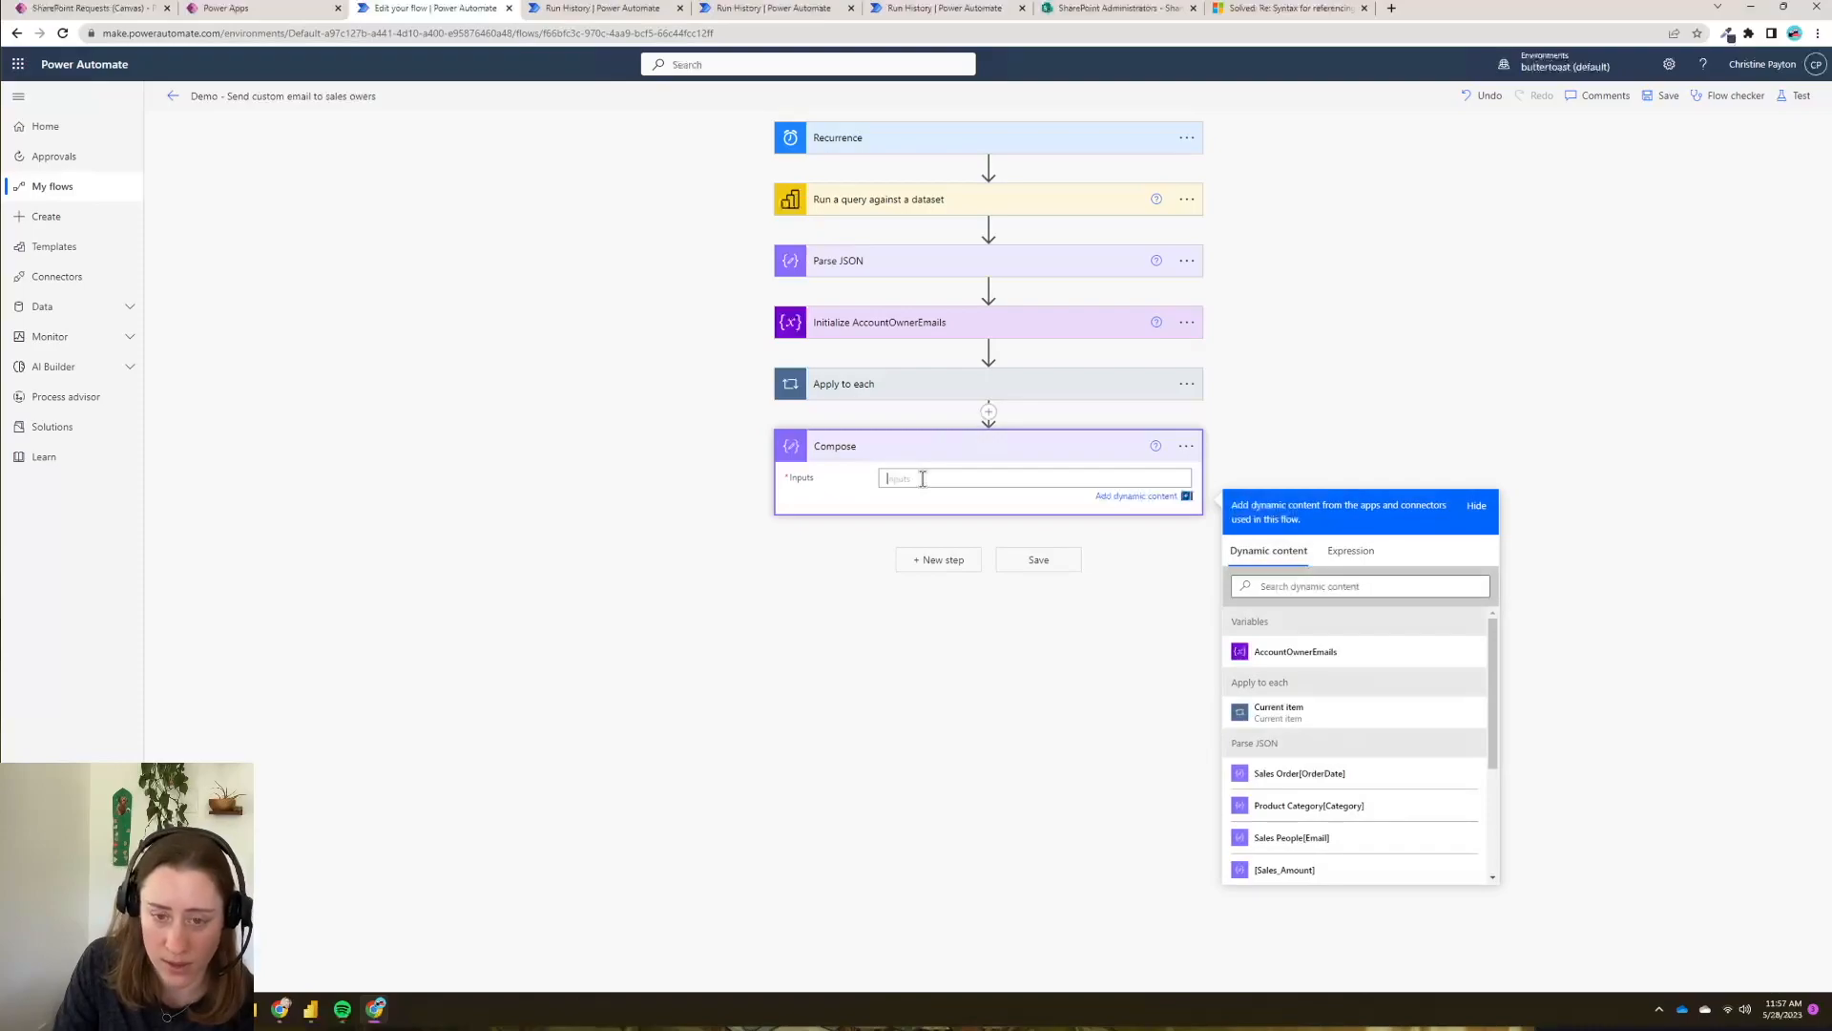
pyautogui.click(1351, 554)
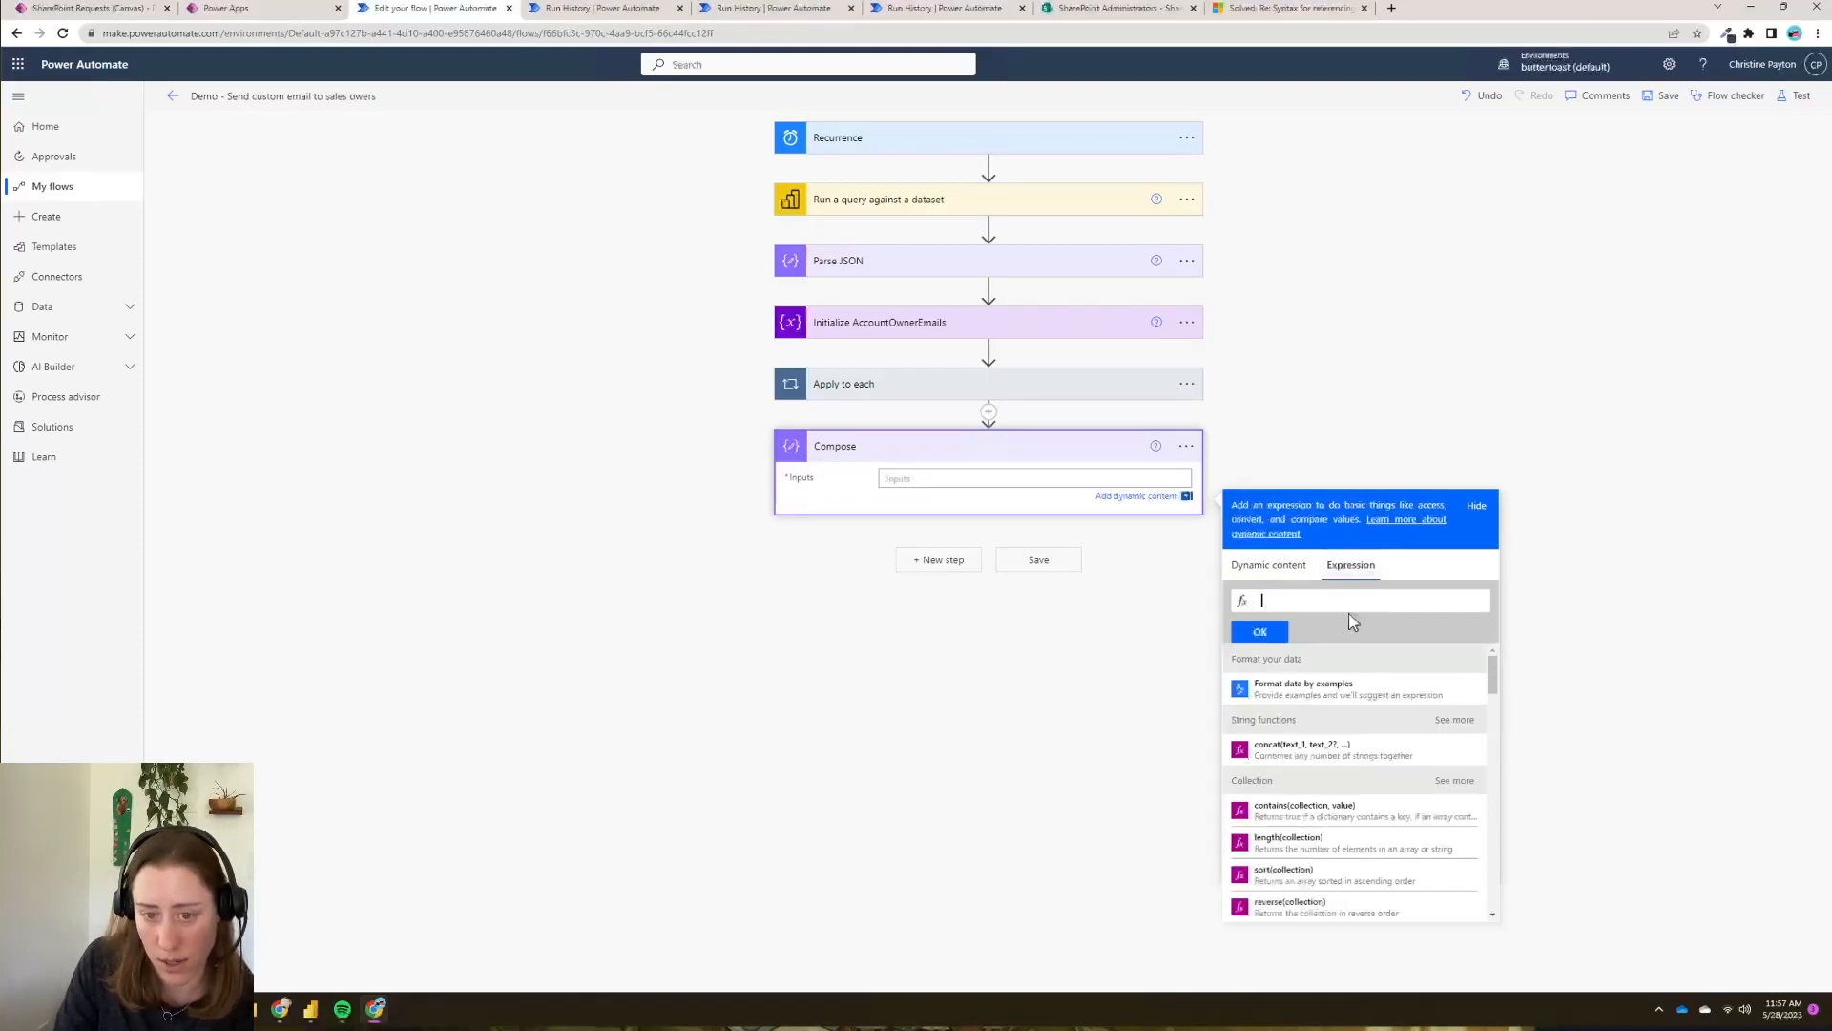
pyautogui.write('union')
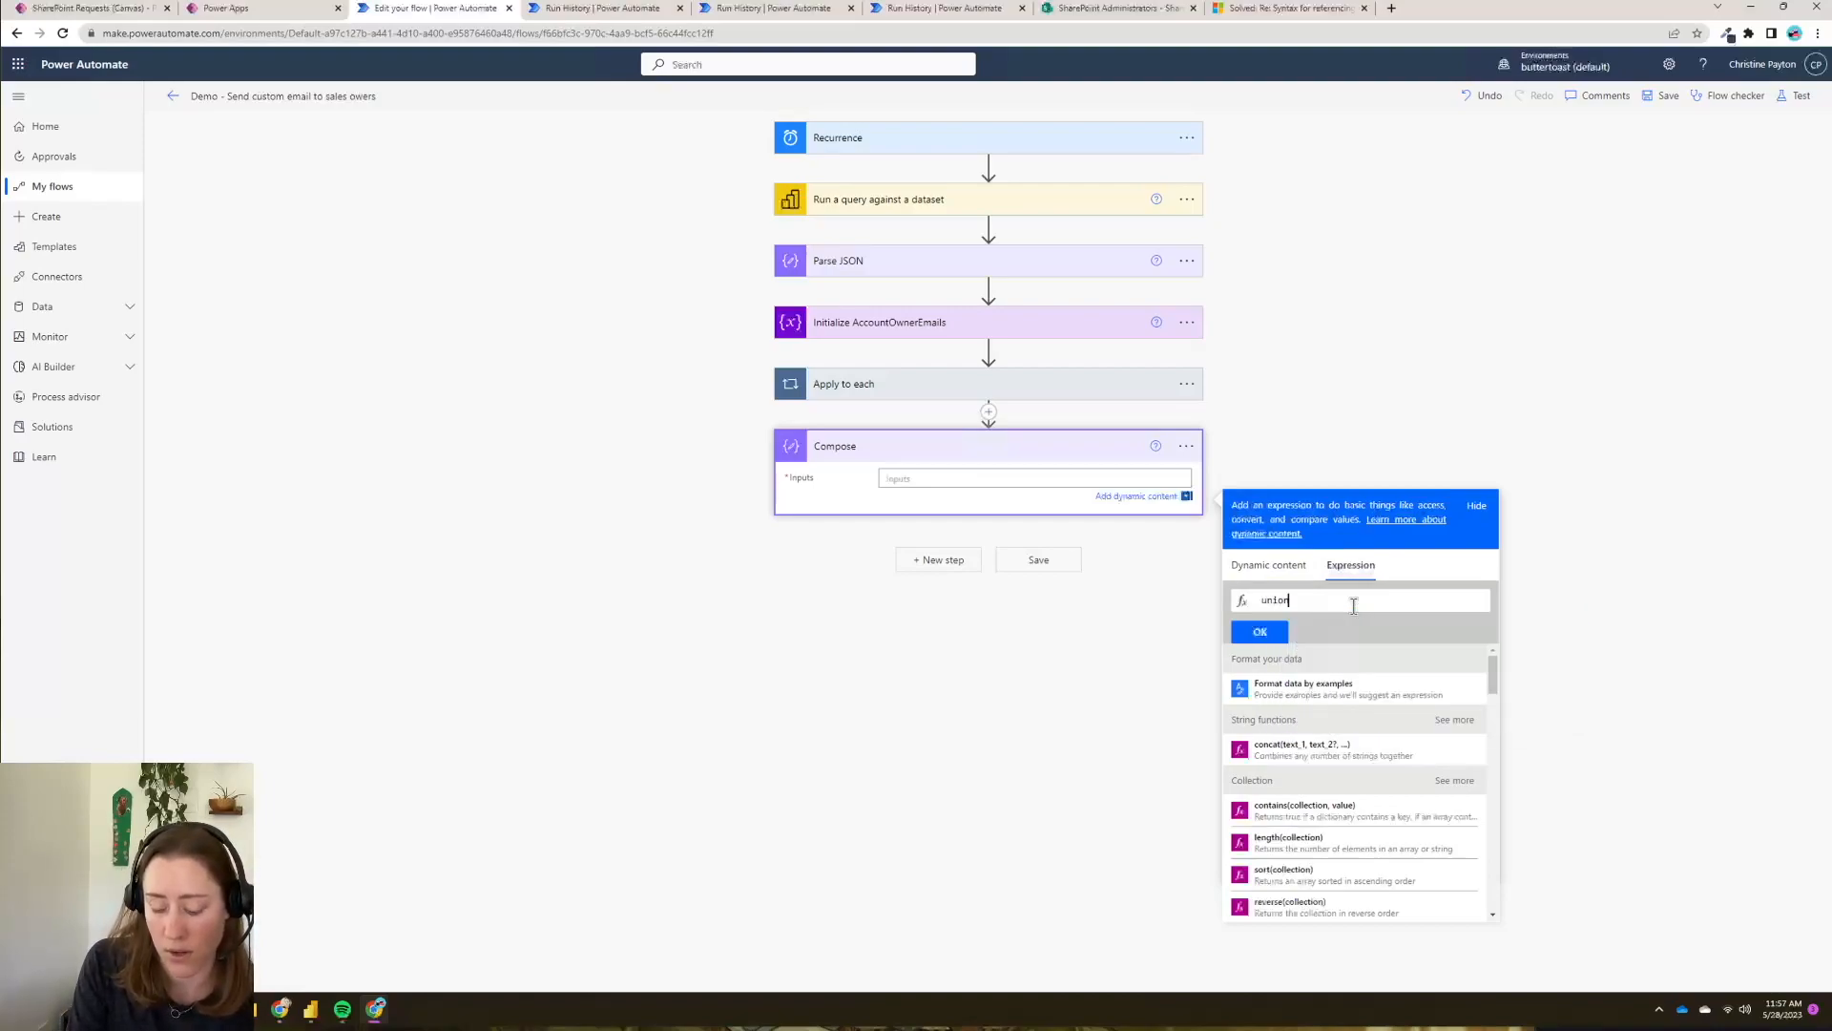
pyautogui.write('(')
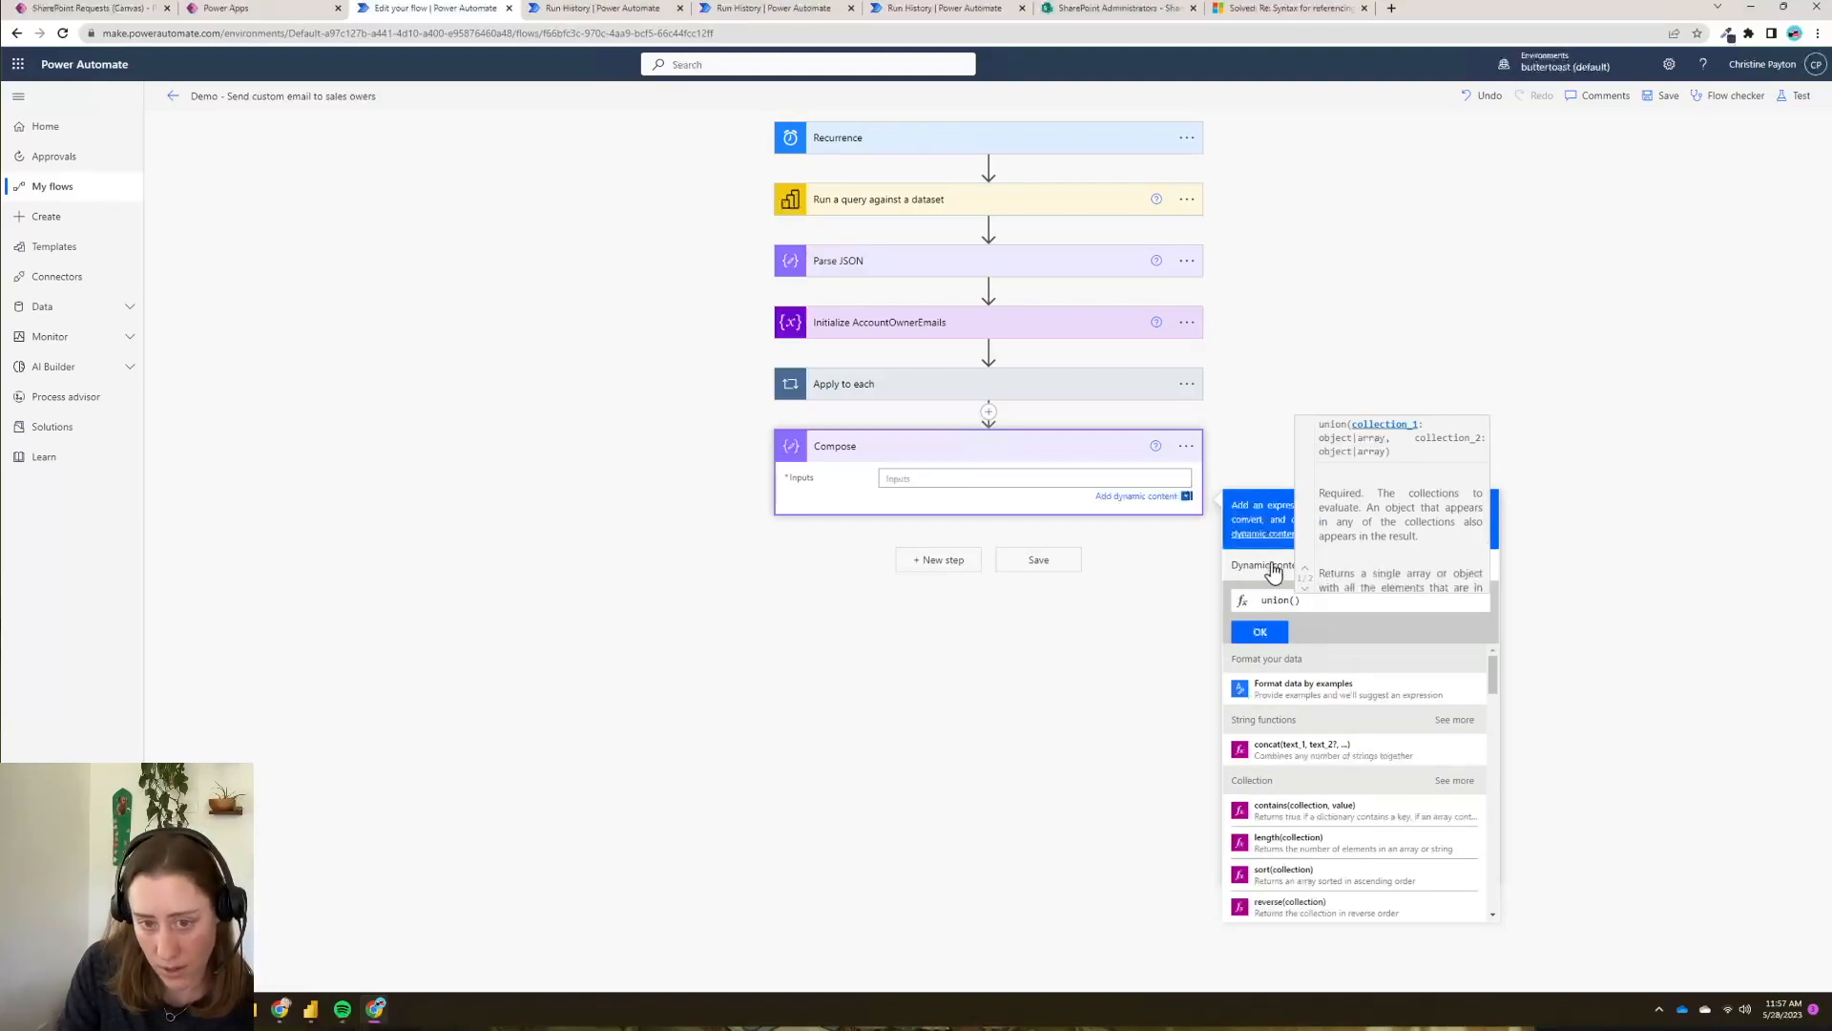
pyautogui.click(1266, 570)
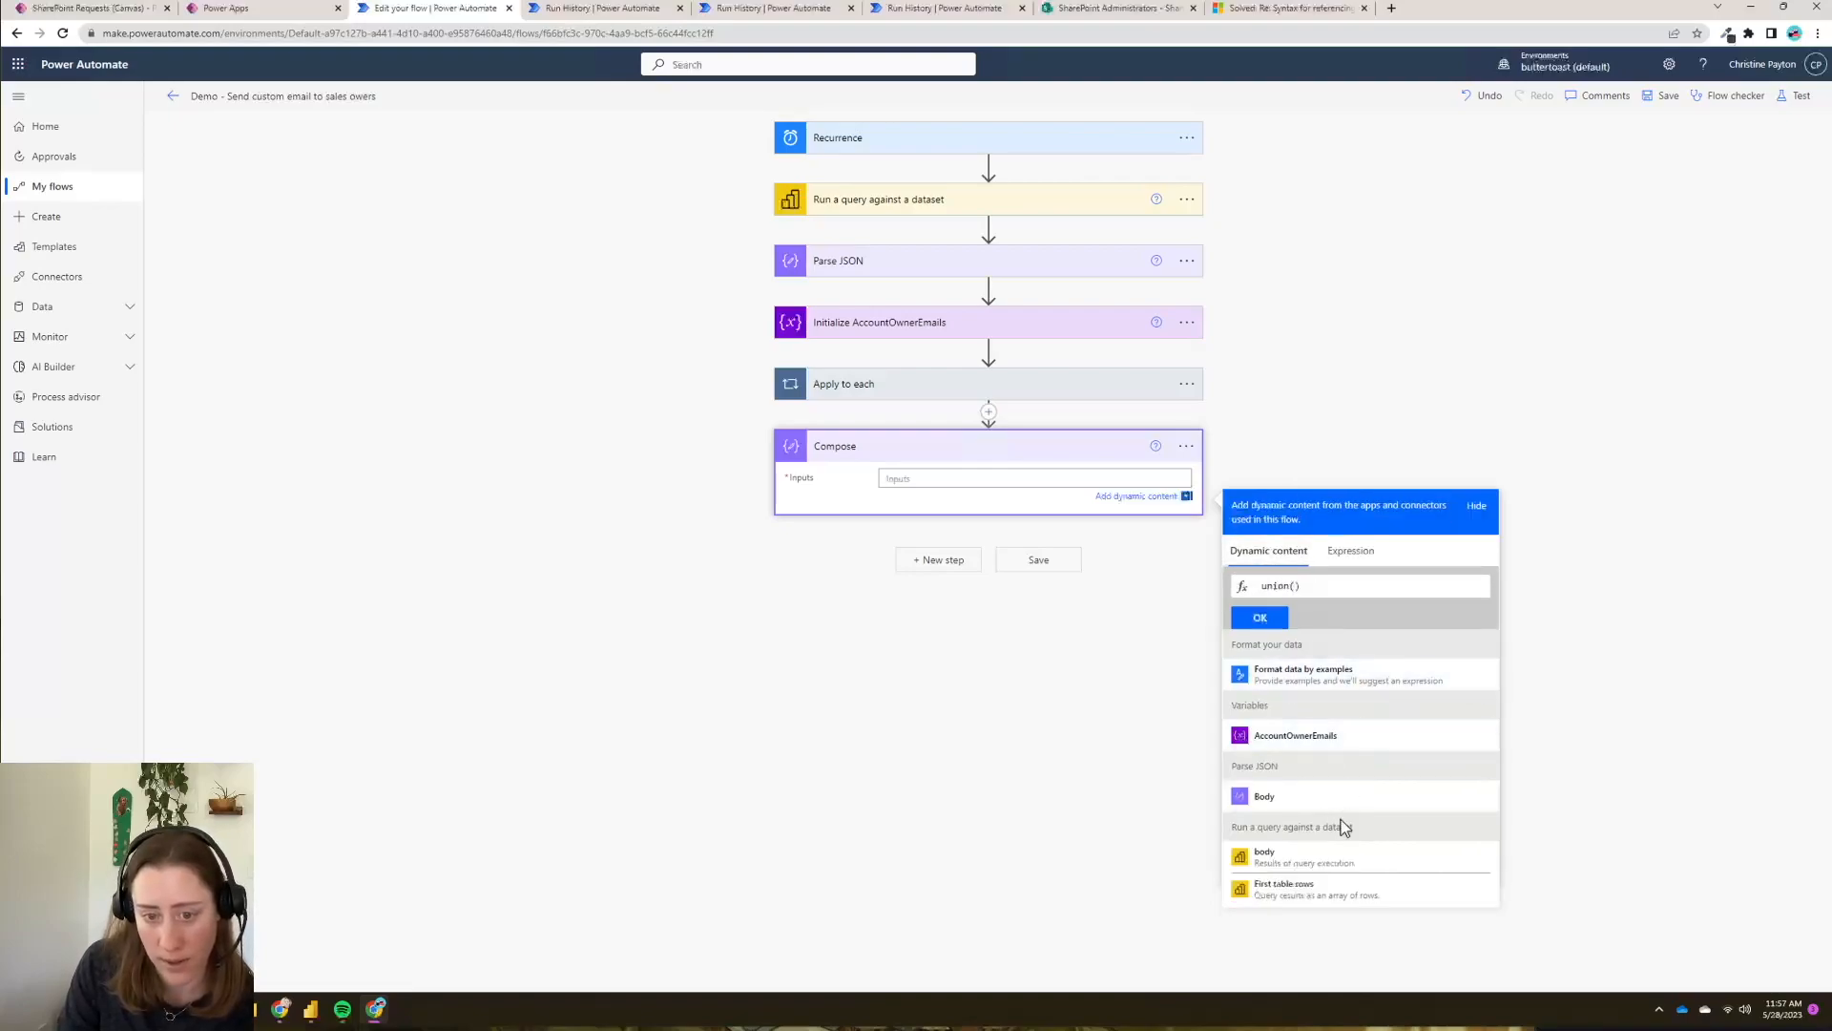
pyautogui.click(1267, 749)
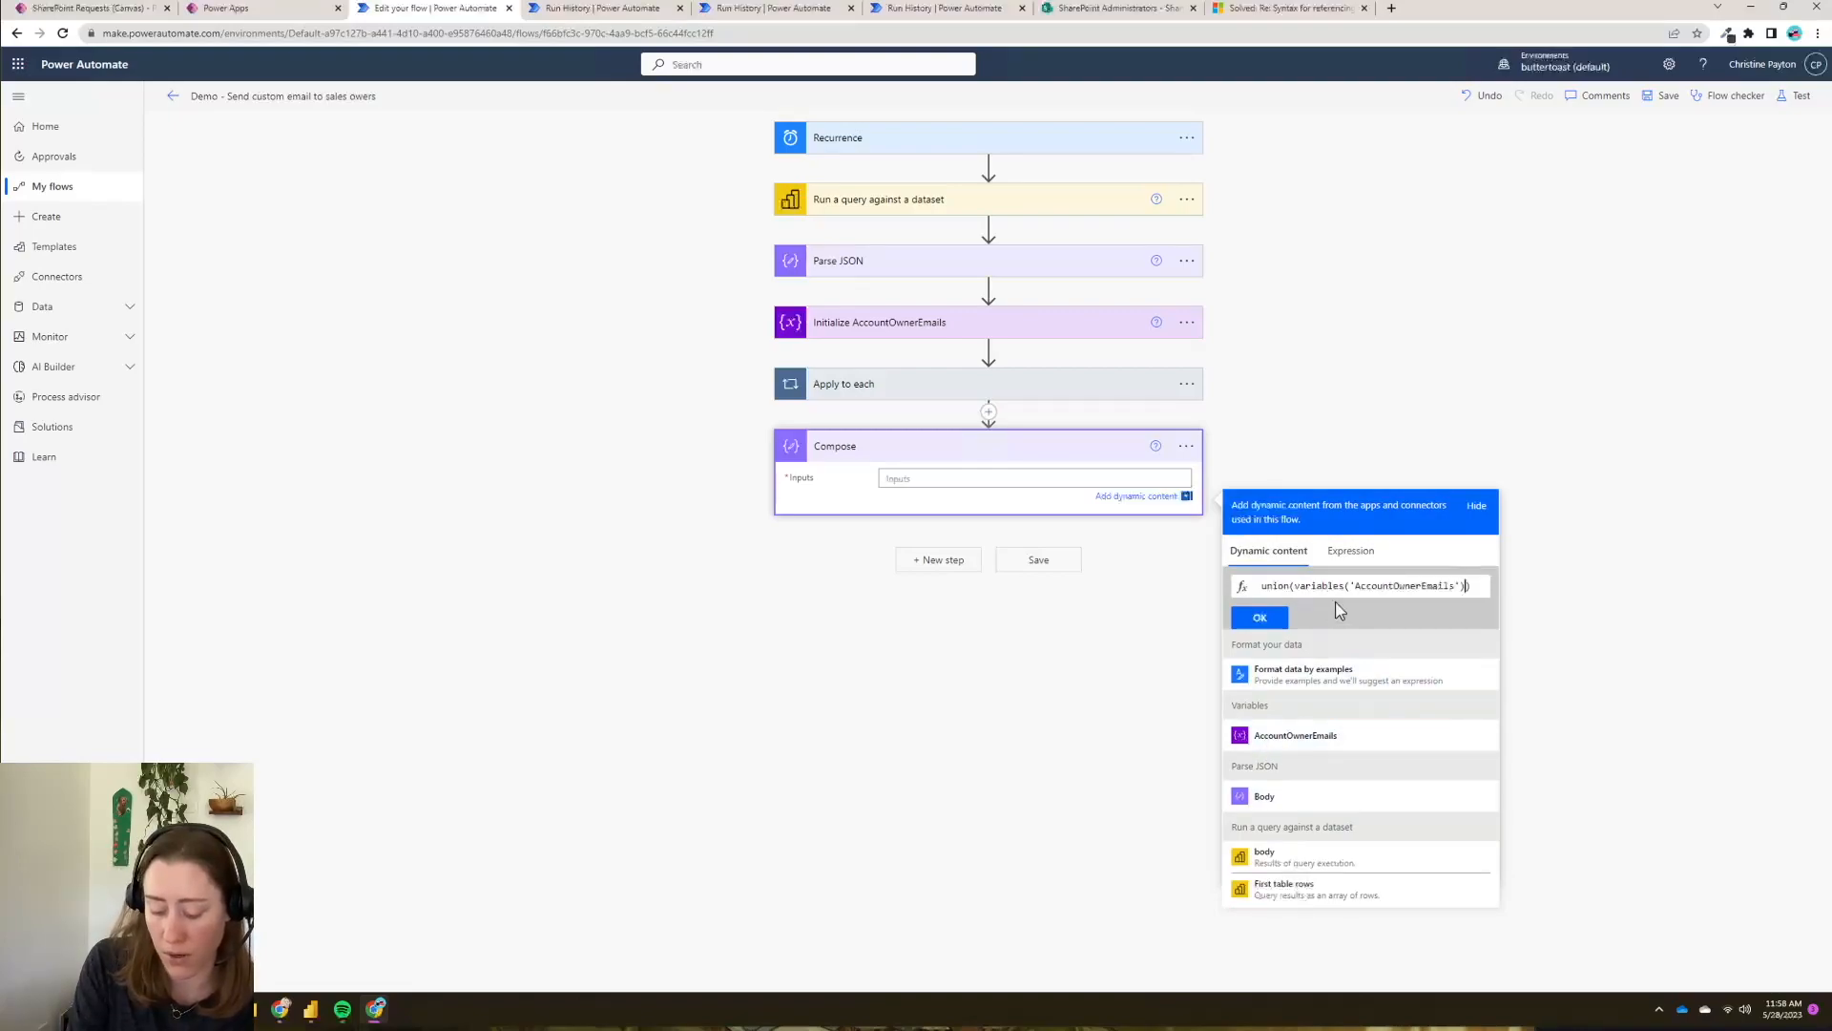
pyautogui.write(',')
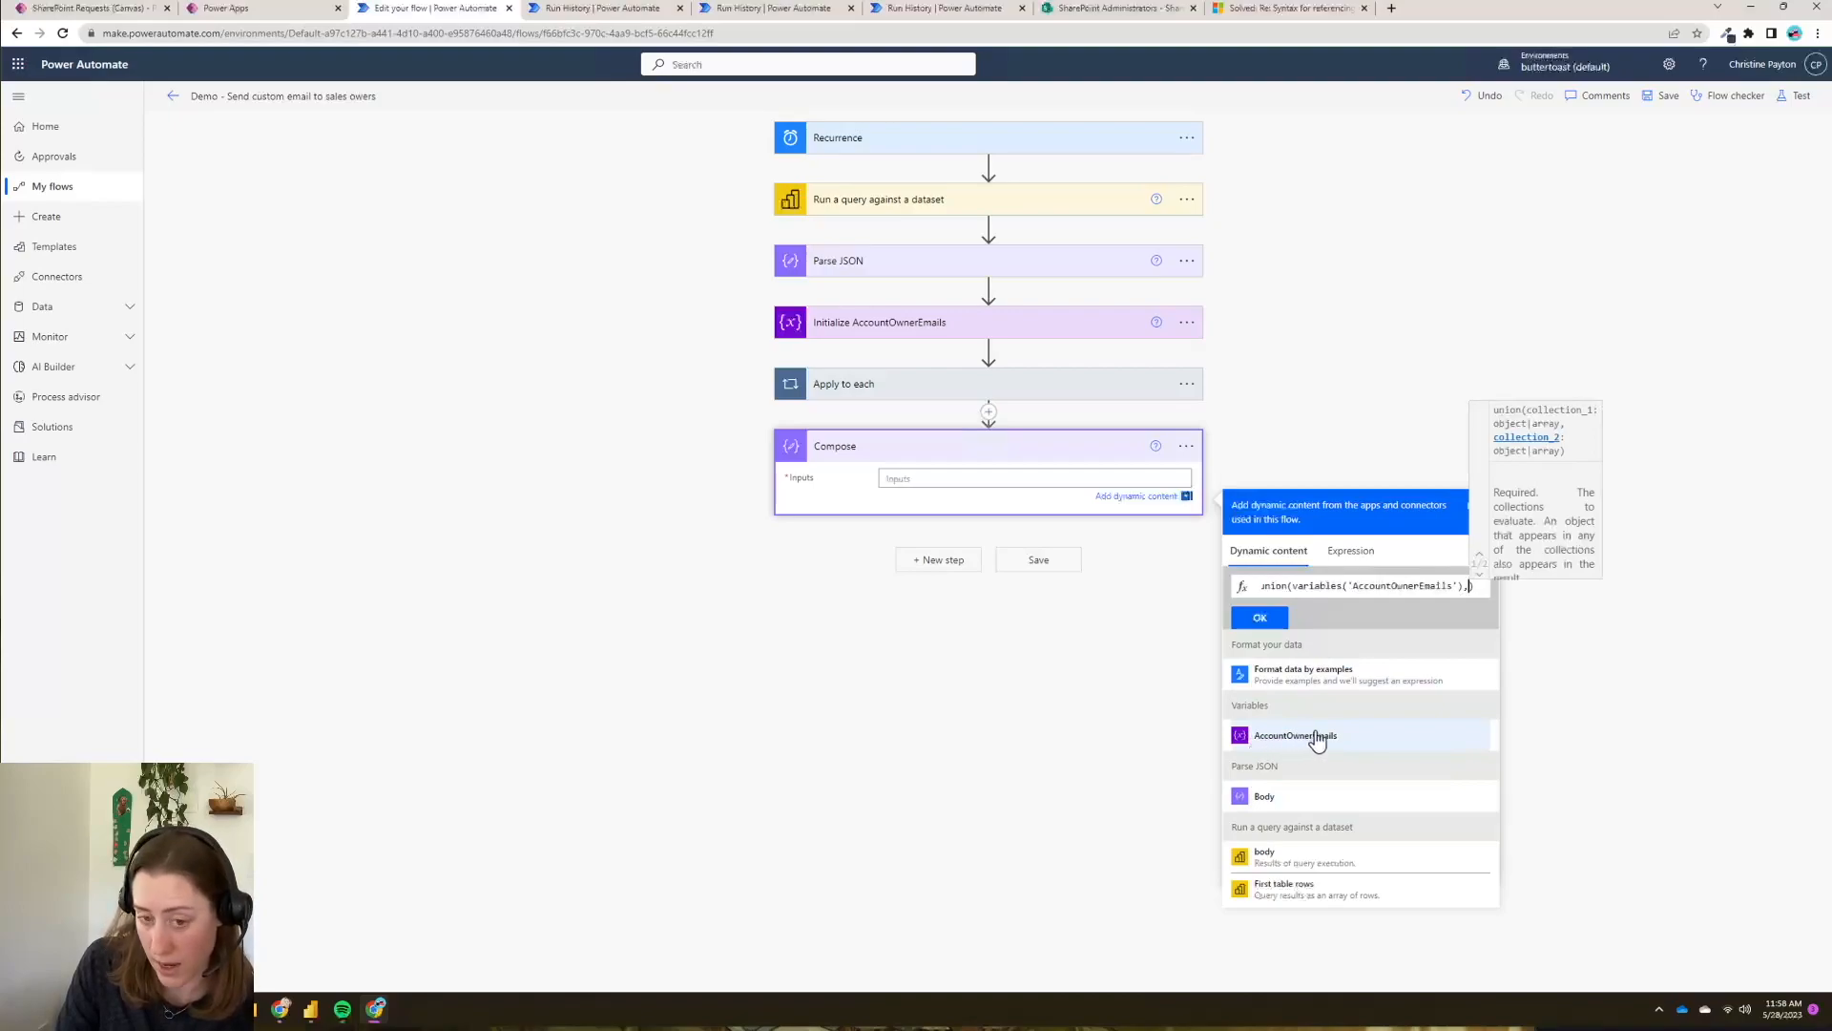
pyautogui.click(1317, 736)
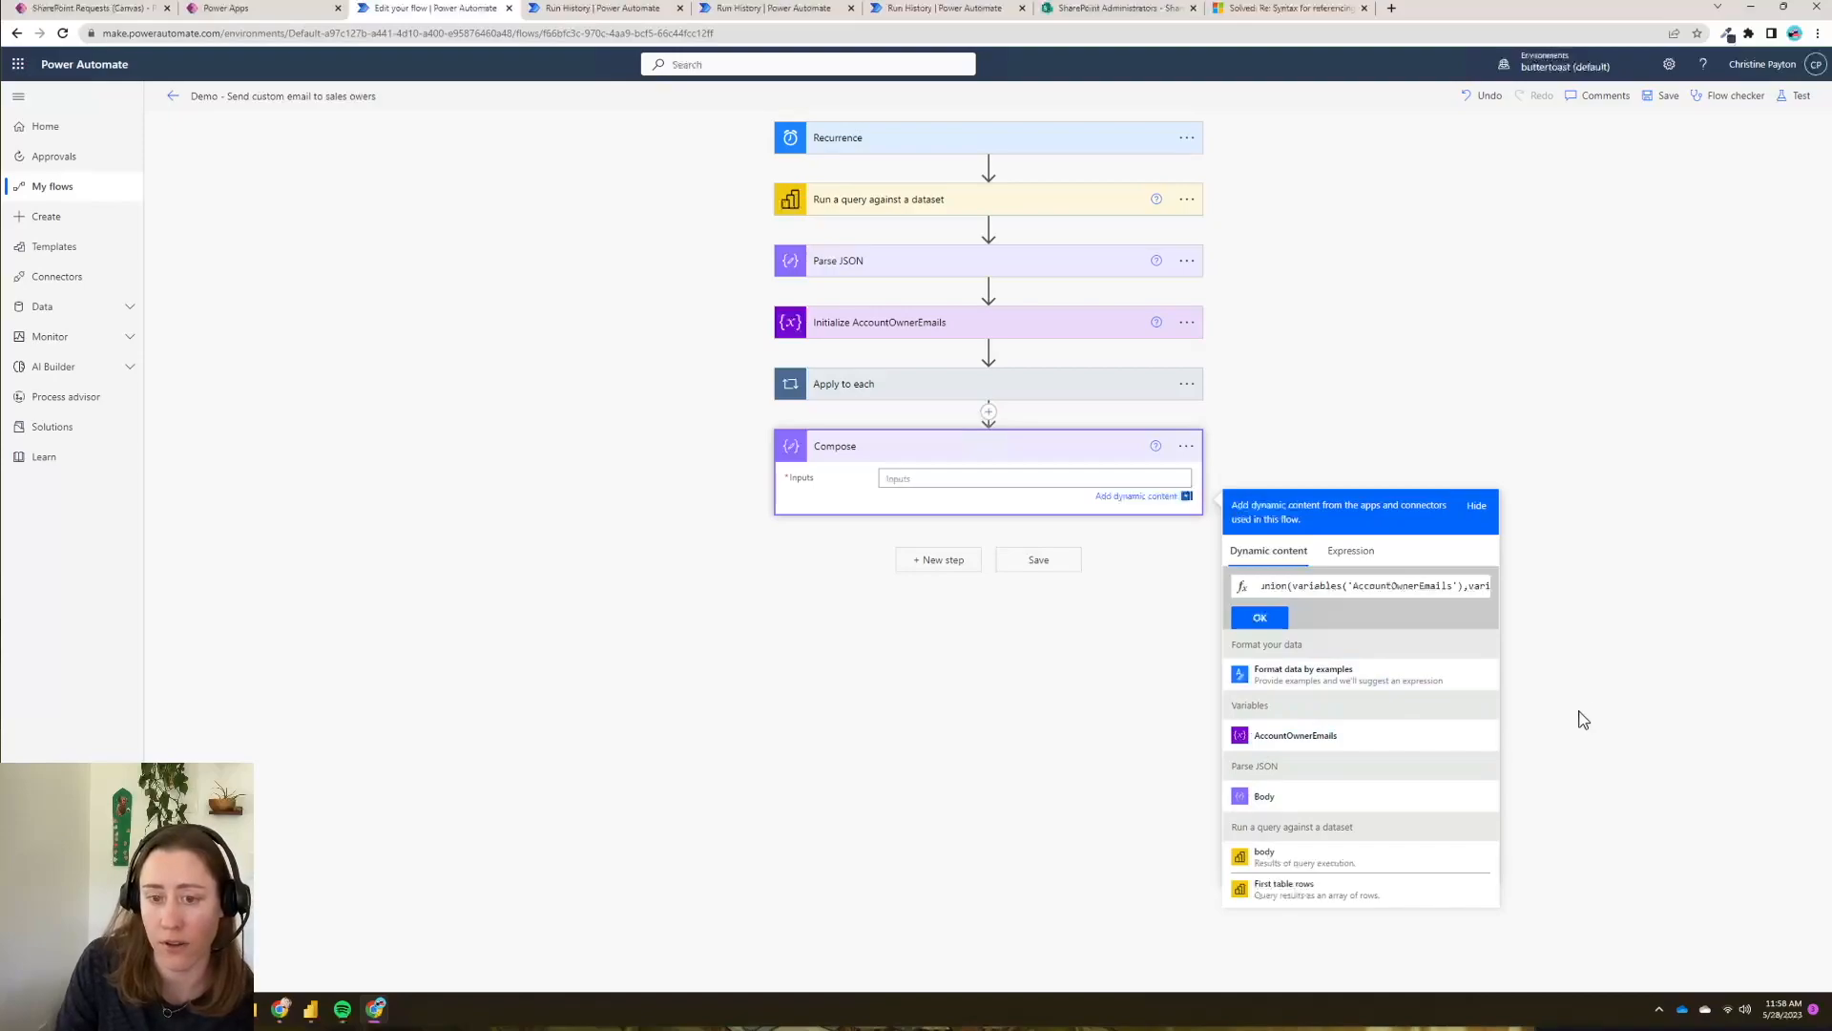
pyautogui.click(1260, 618)
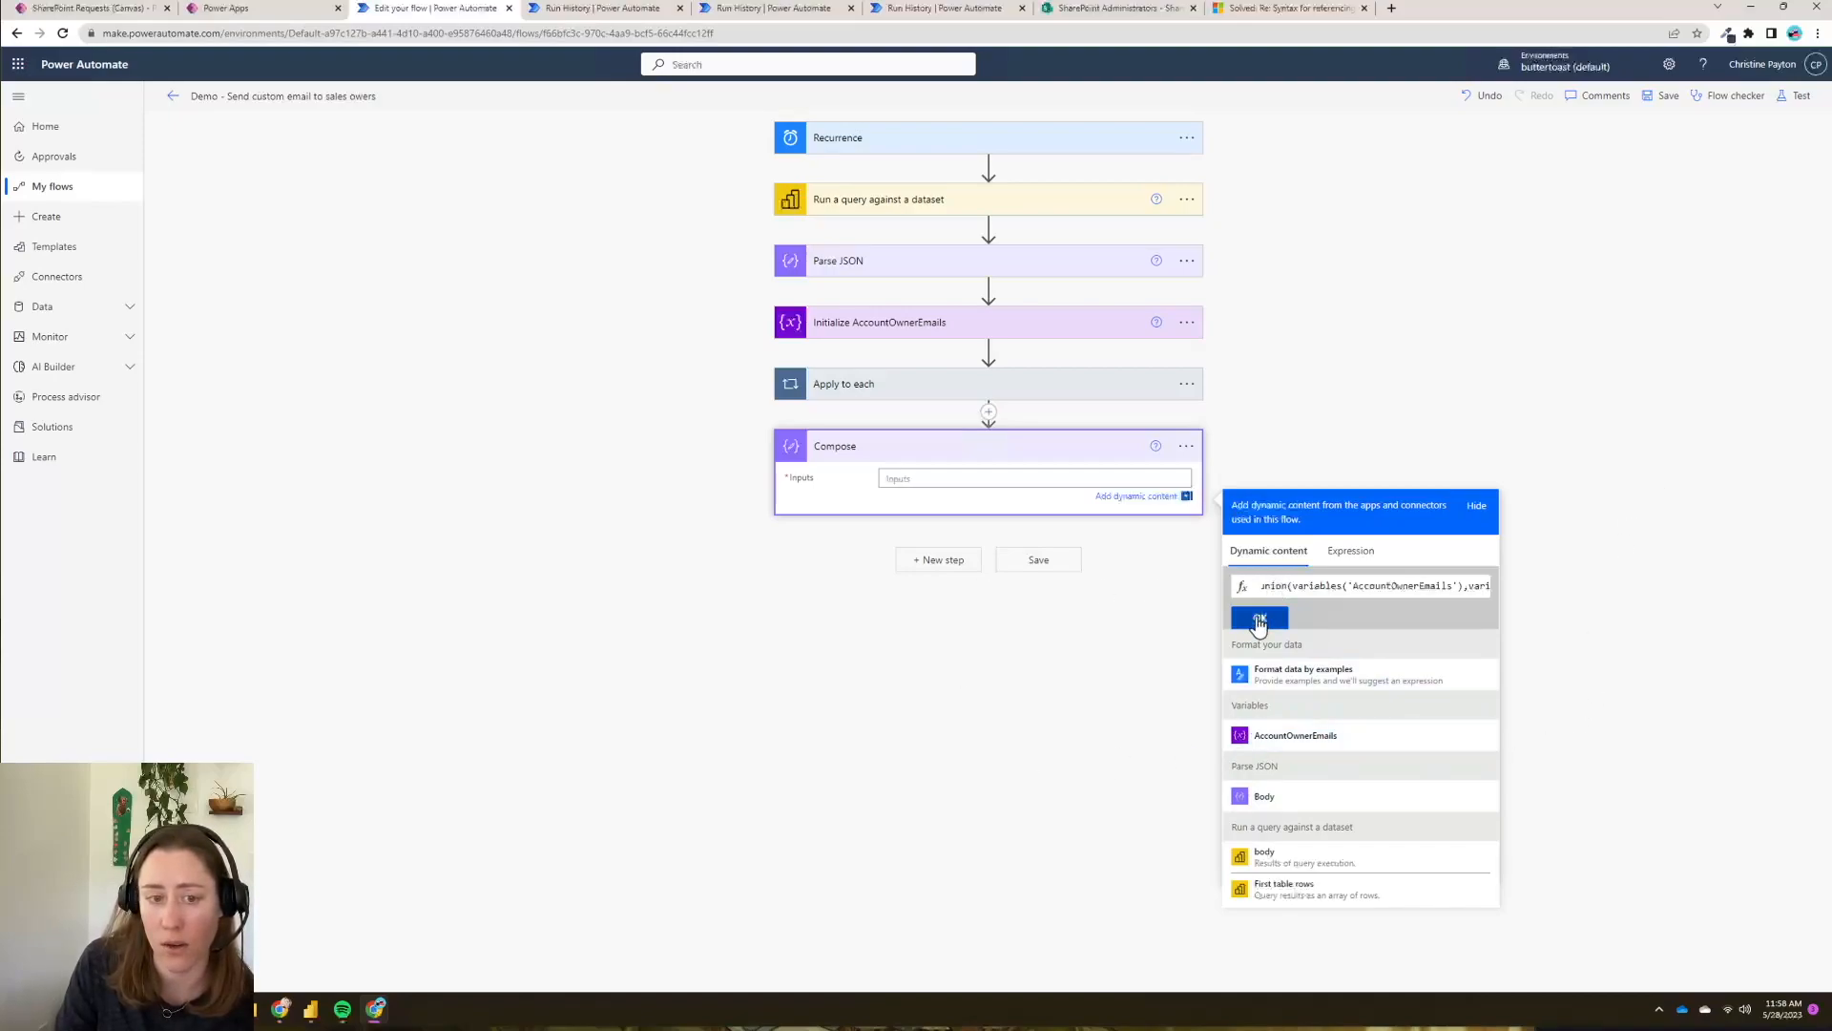
pyautogui.click(1101, 635)
pyautogui.click(904, 485)
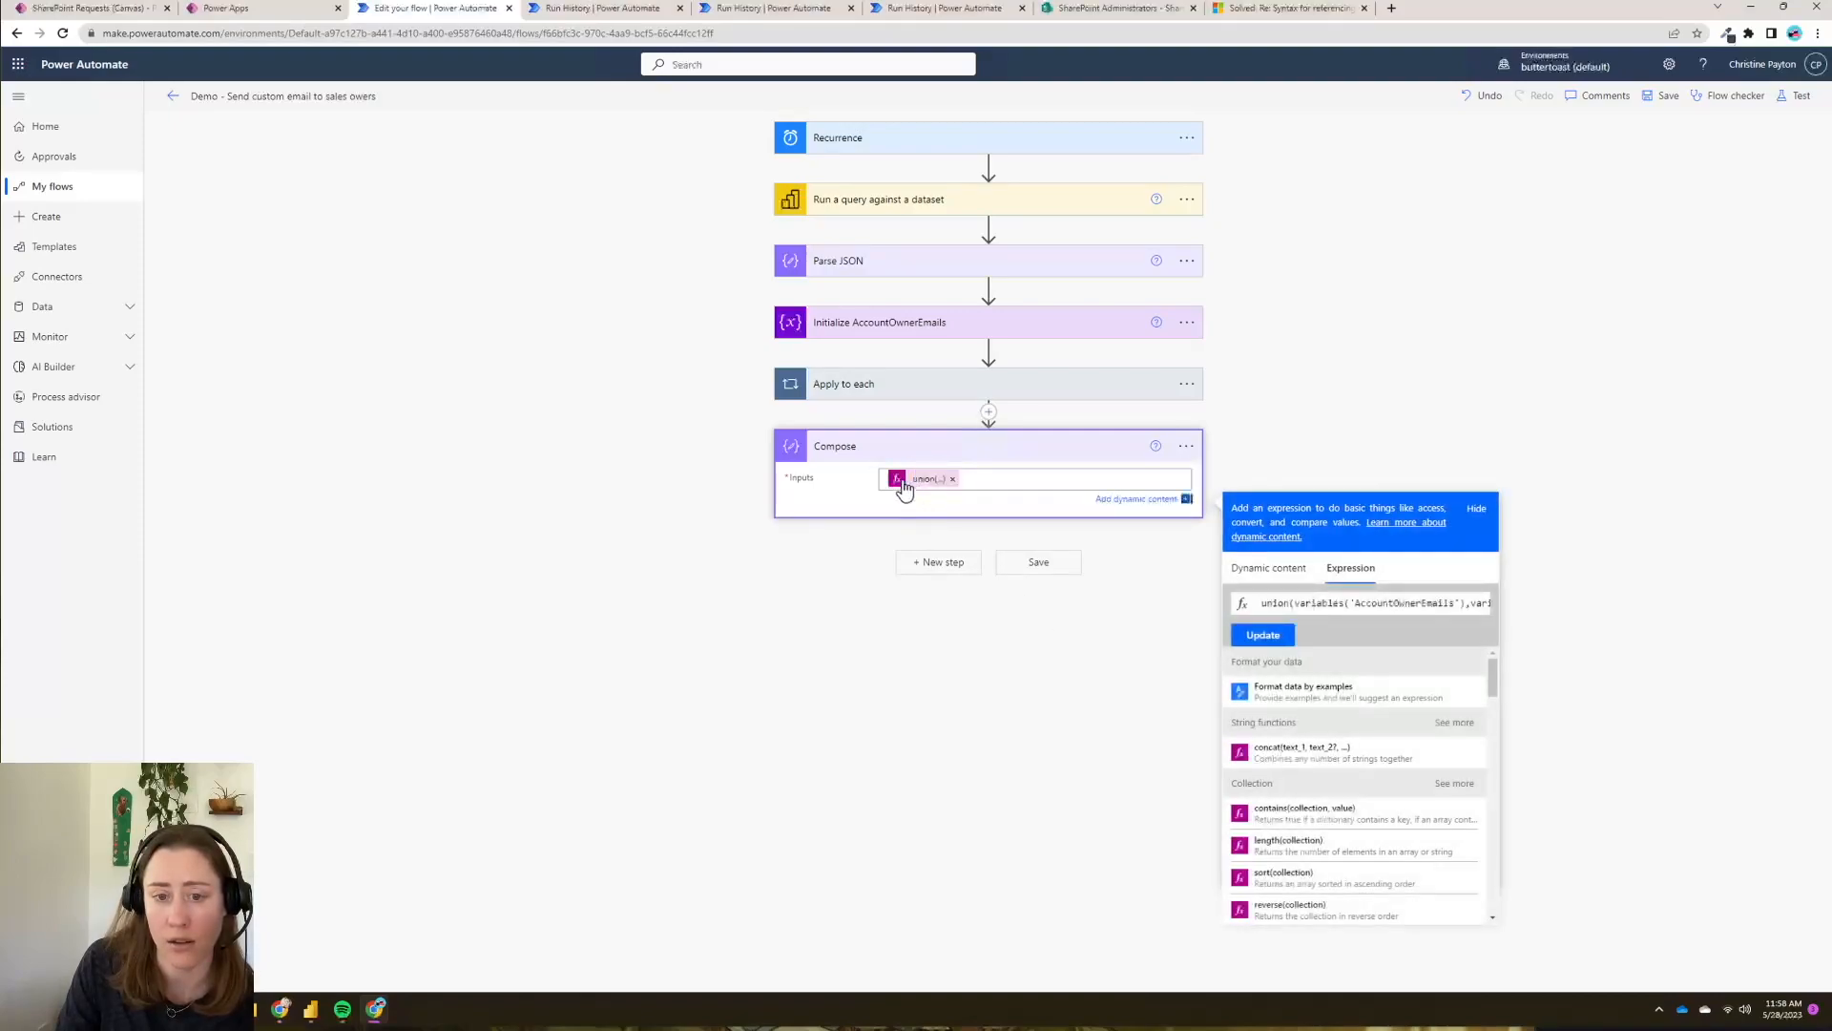
# - Rename the Compose step to 'Get distinct emails'
pyautogui.click(1184, 448)
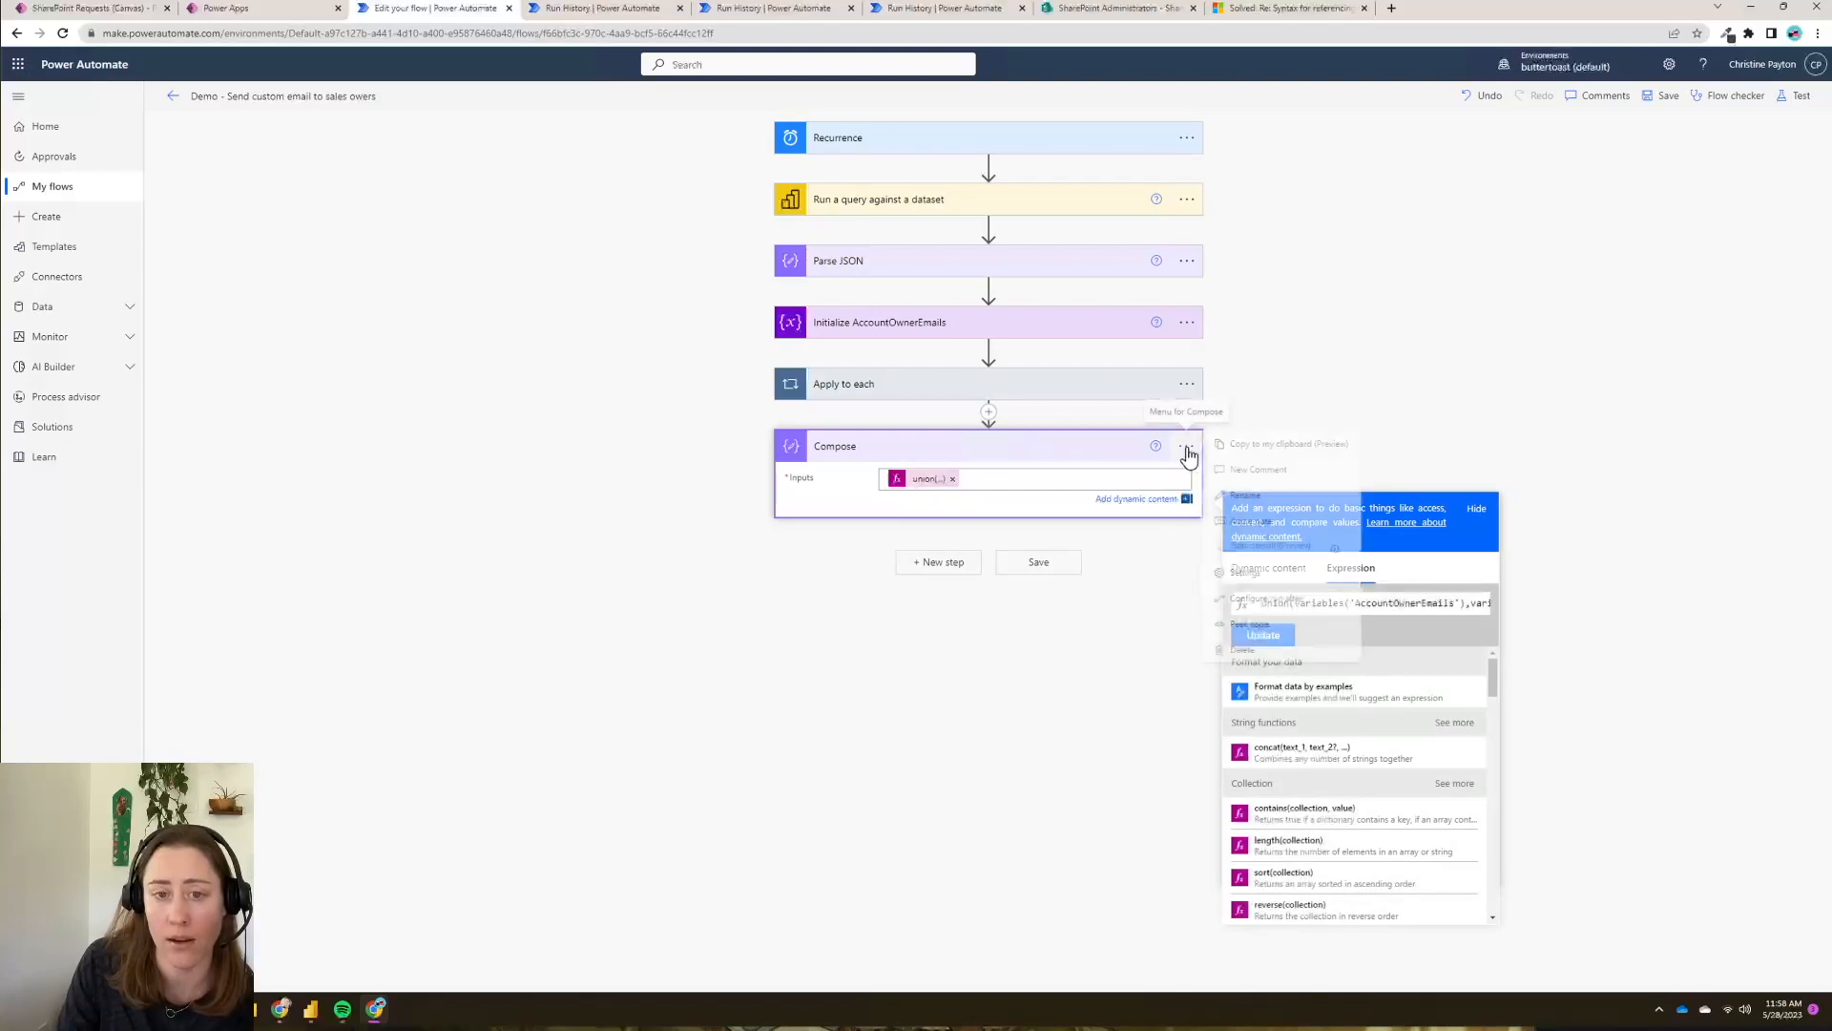
pyautogui.click(1302, 495)
pyautogui.write('Get disti')
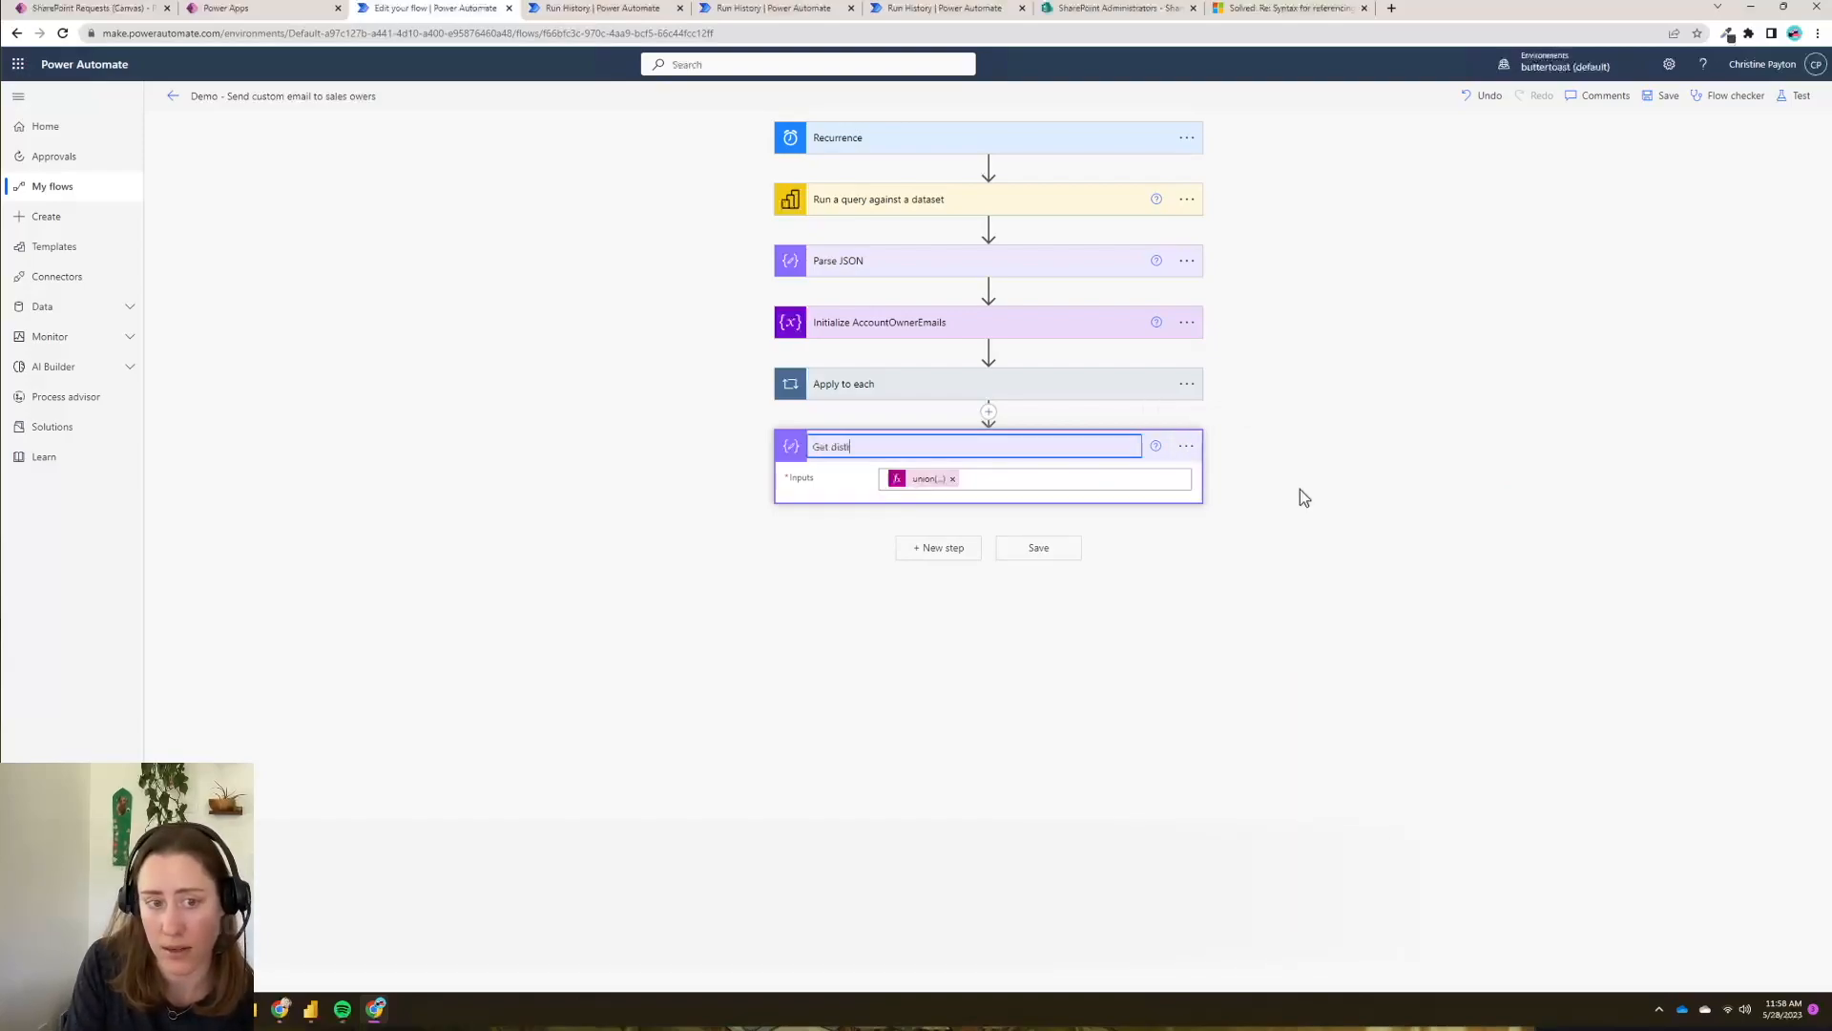
pyautogui.write('nct emails')
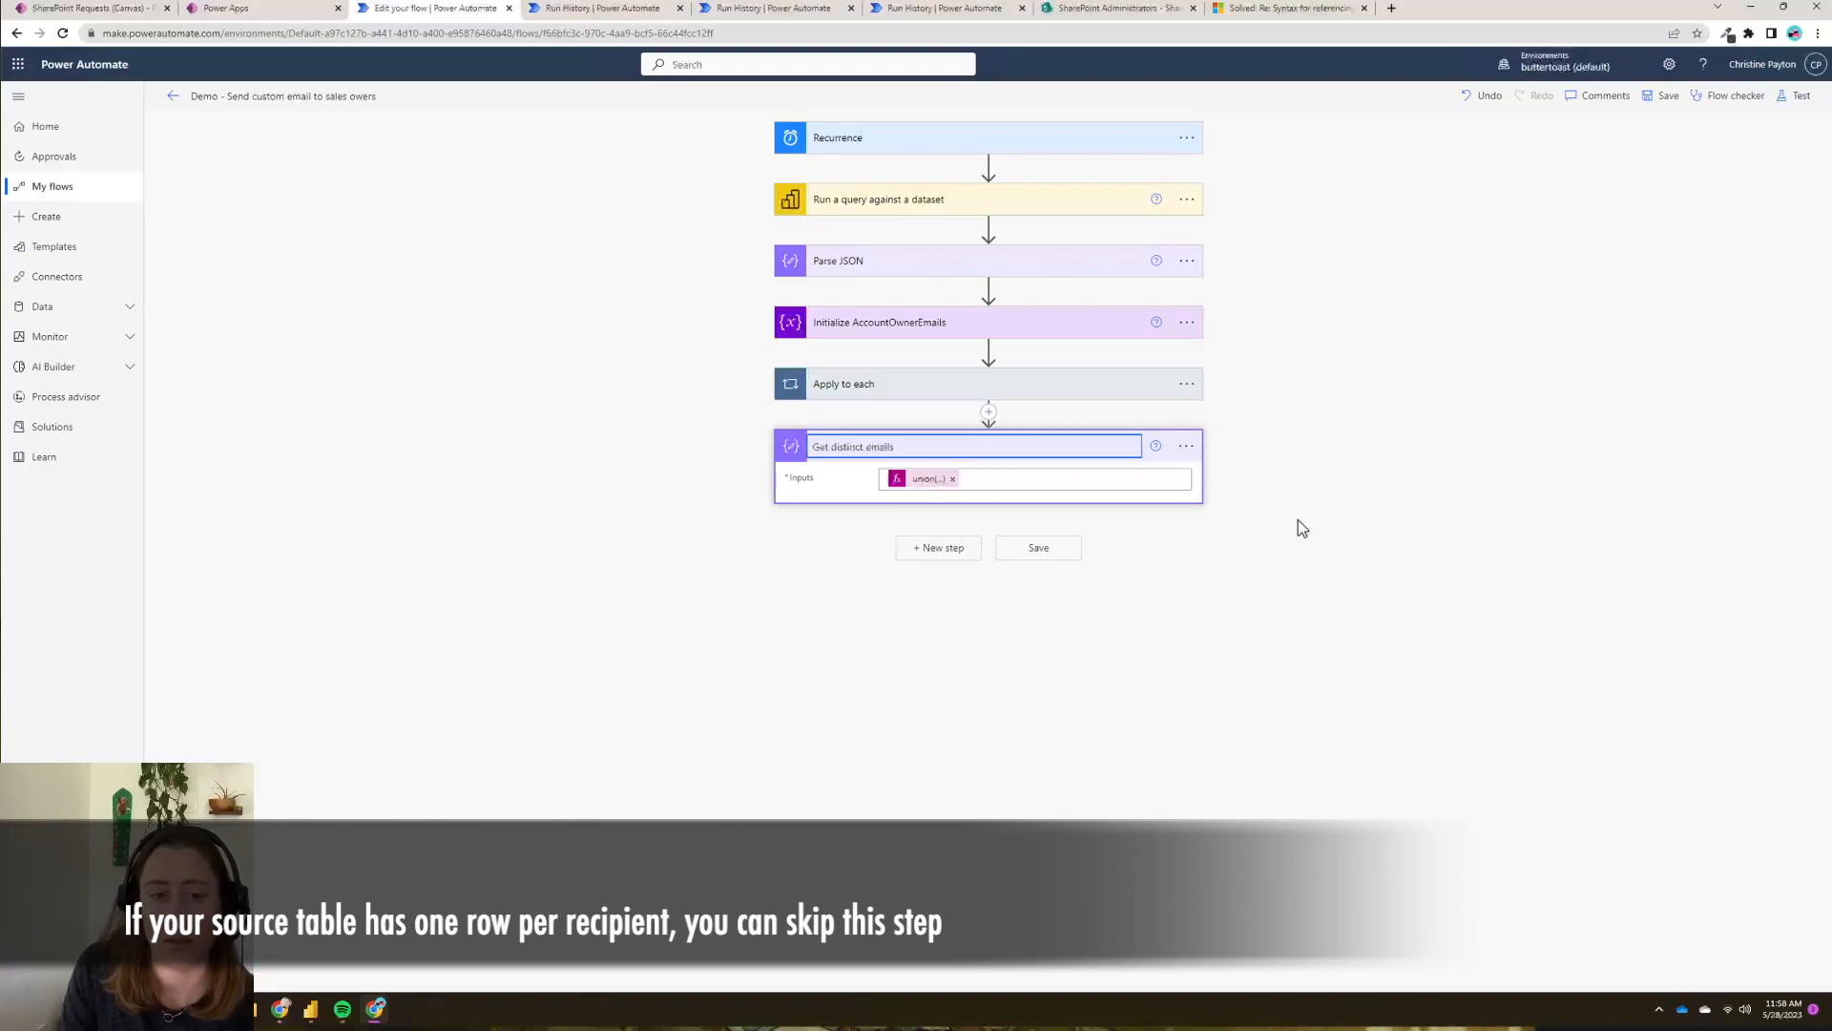
pyautogui.click(1294, 687)
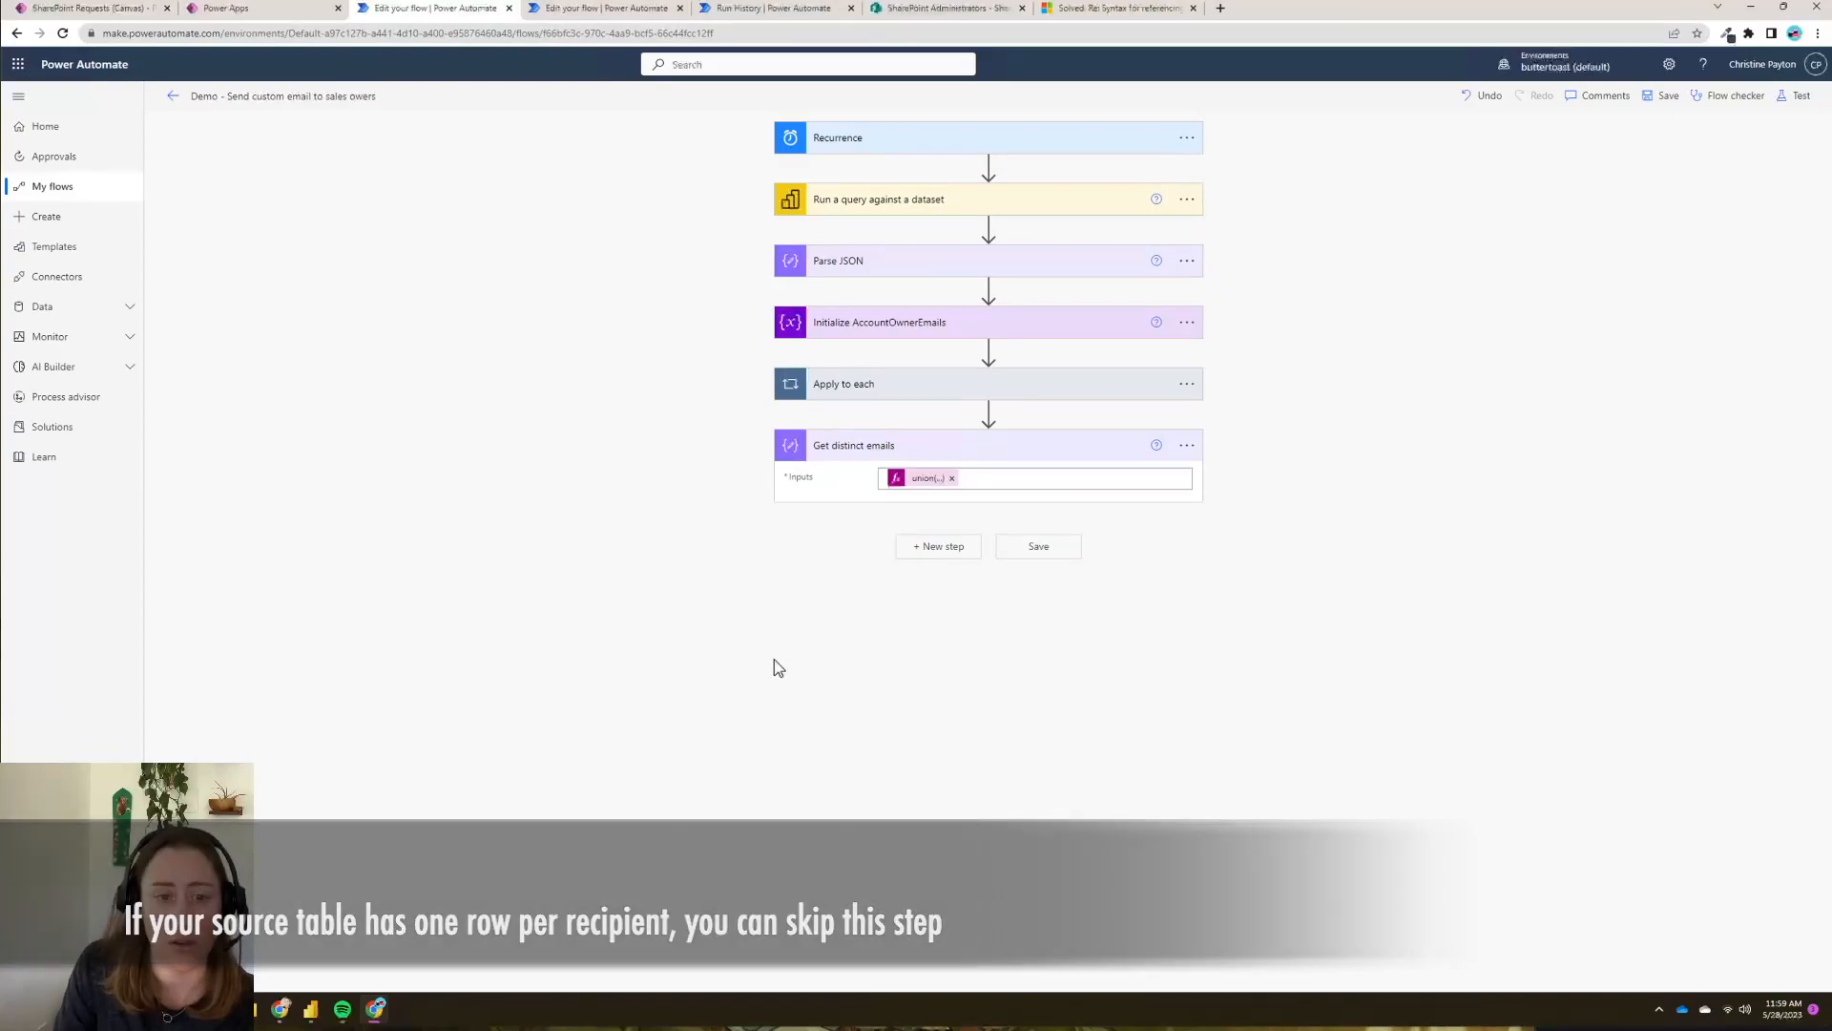
# - Add an Apply to each loop after Get distinct emails that iterates over its Outputs
pyautogui.click(918, 550)
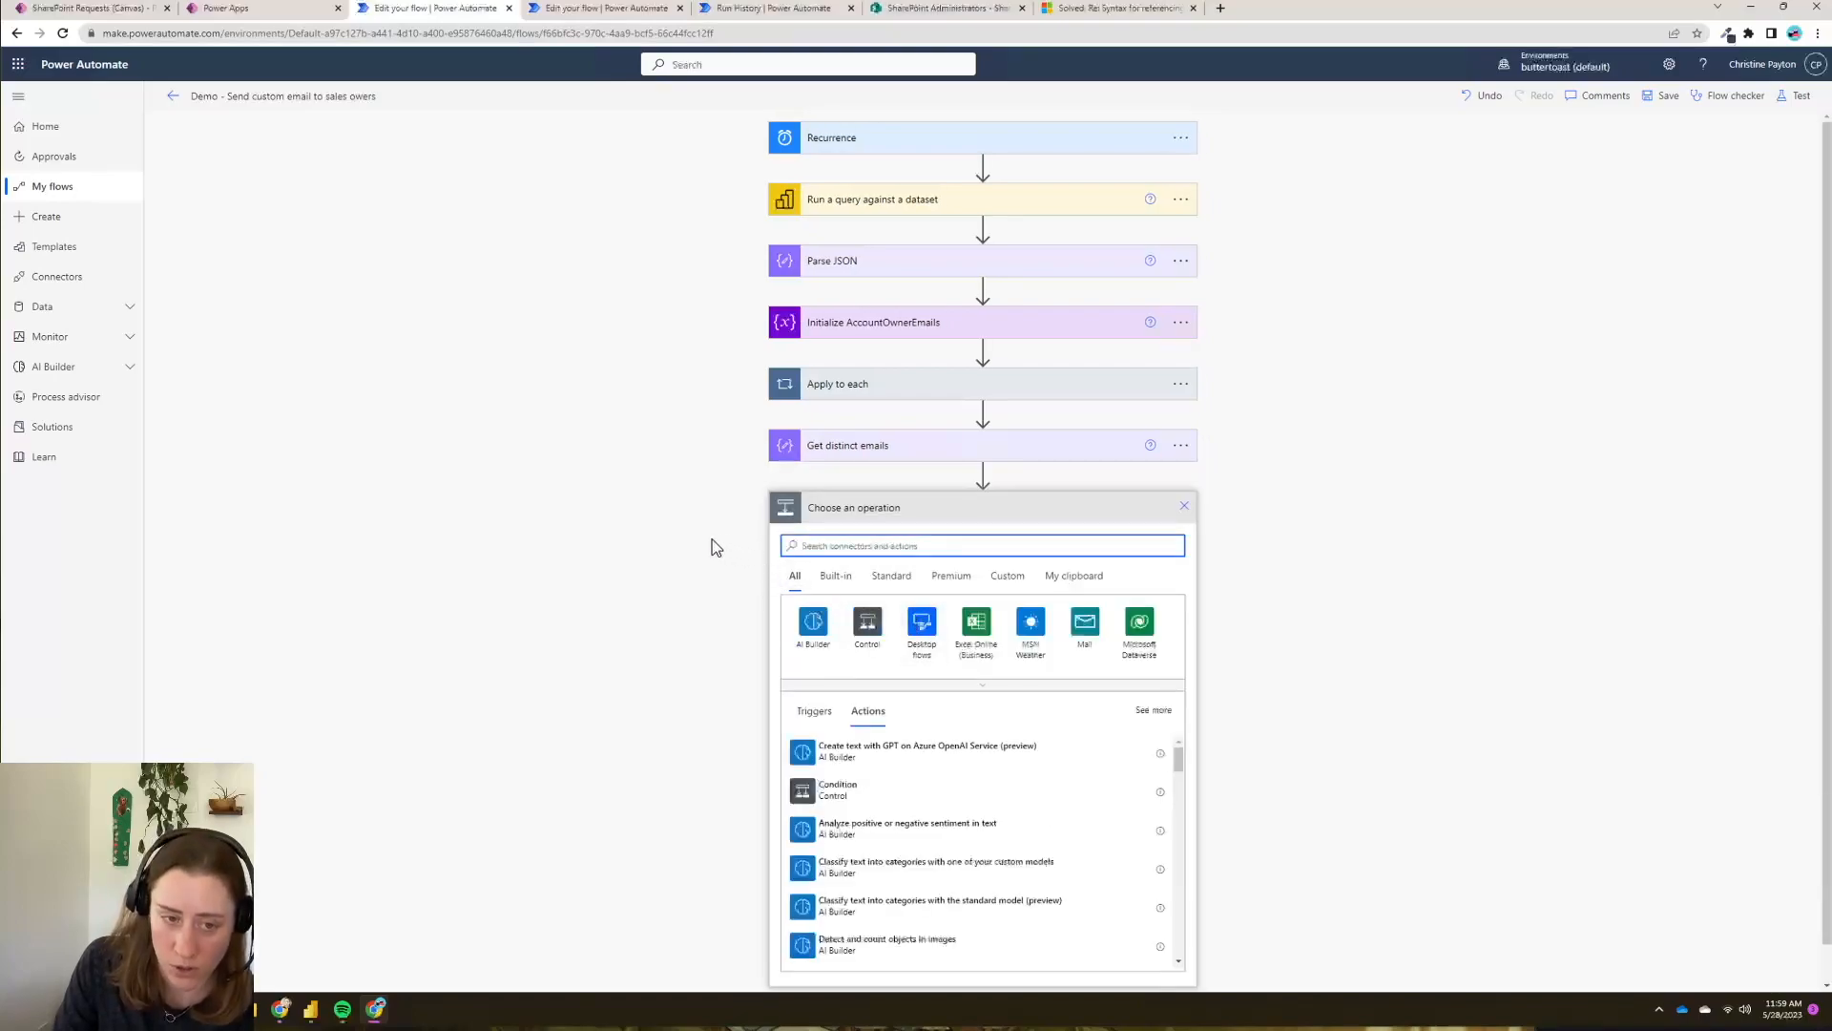
pyautogui.click(868, 623)
pyautogui.click(865, 659)
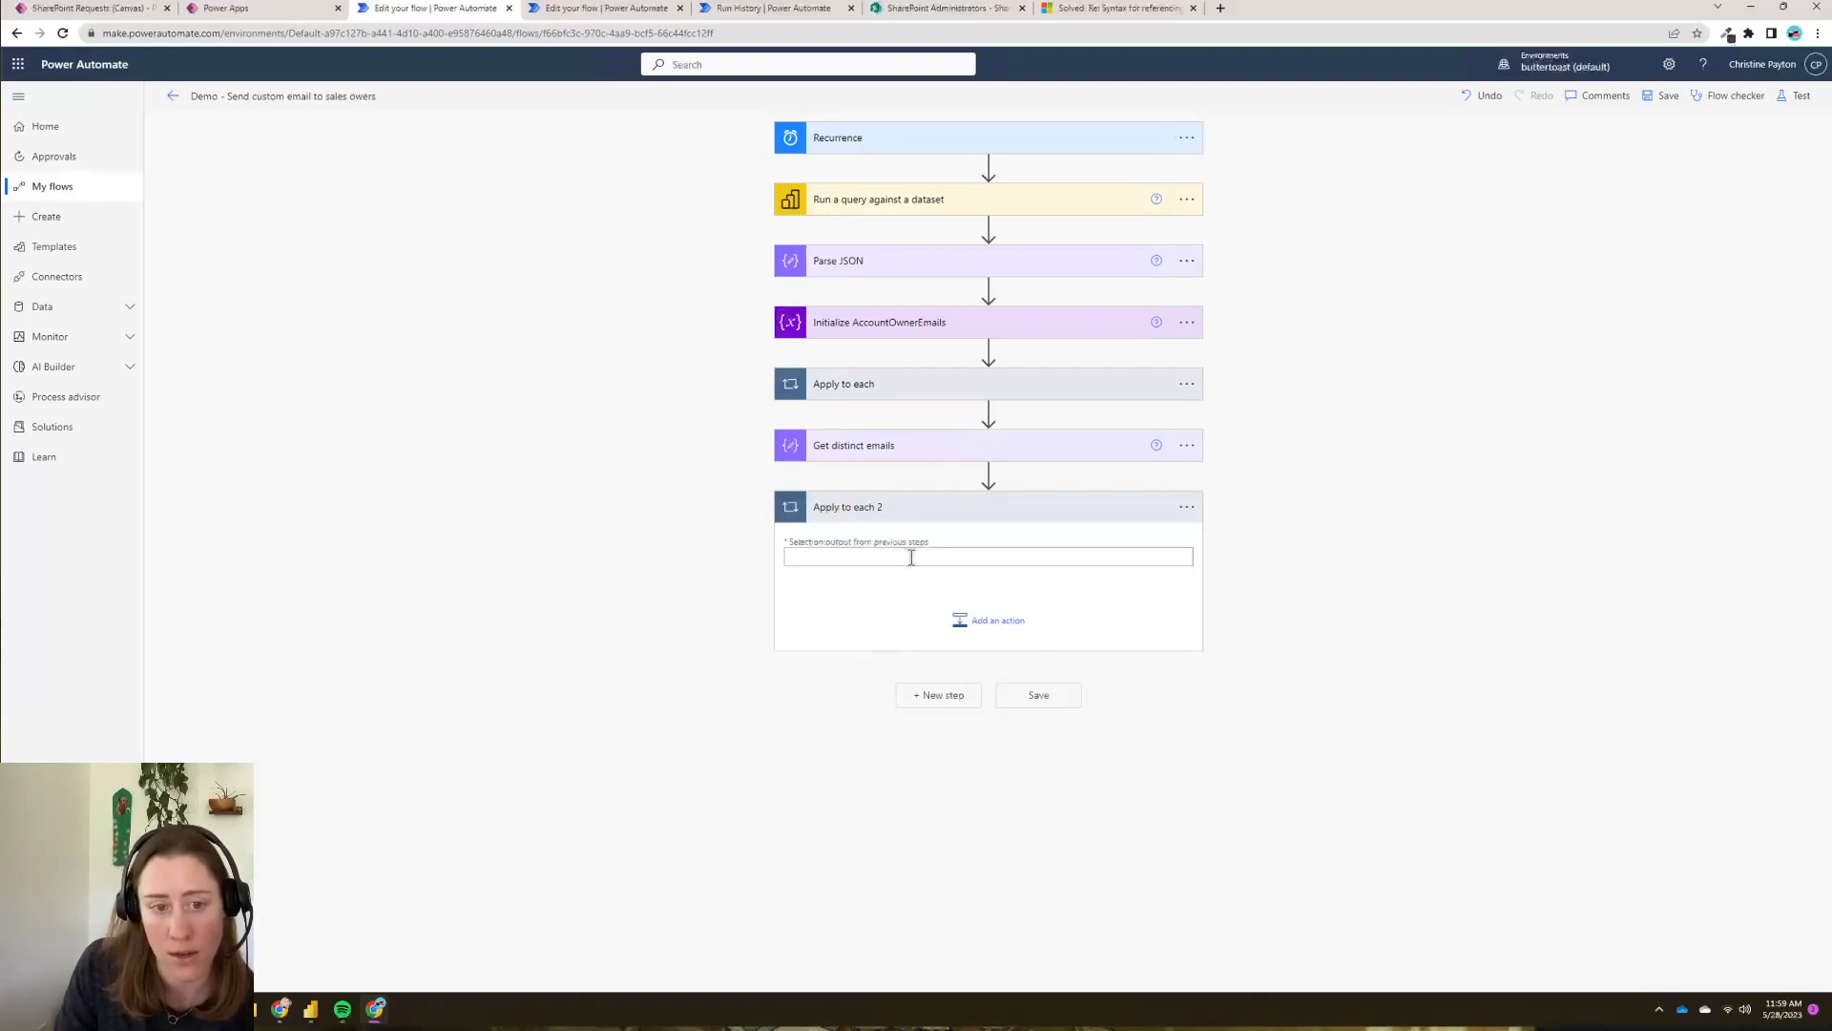
pyautogui.click(900, 556)
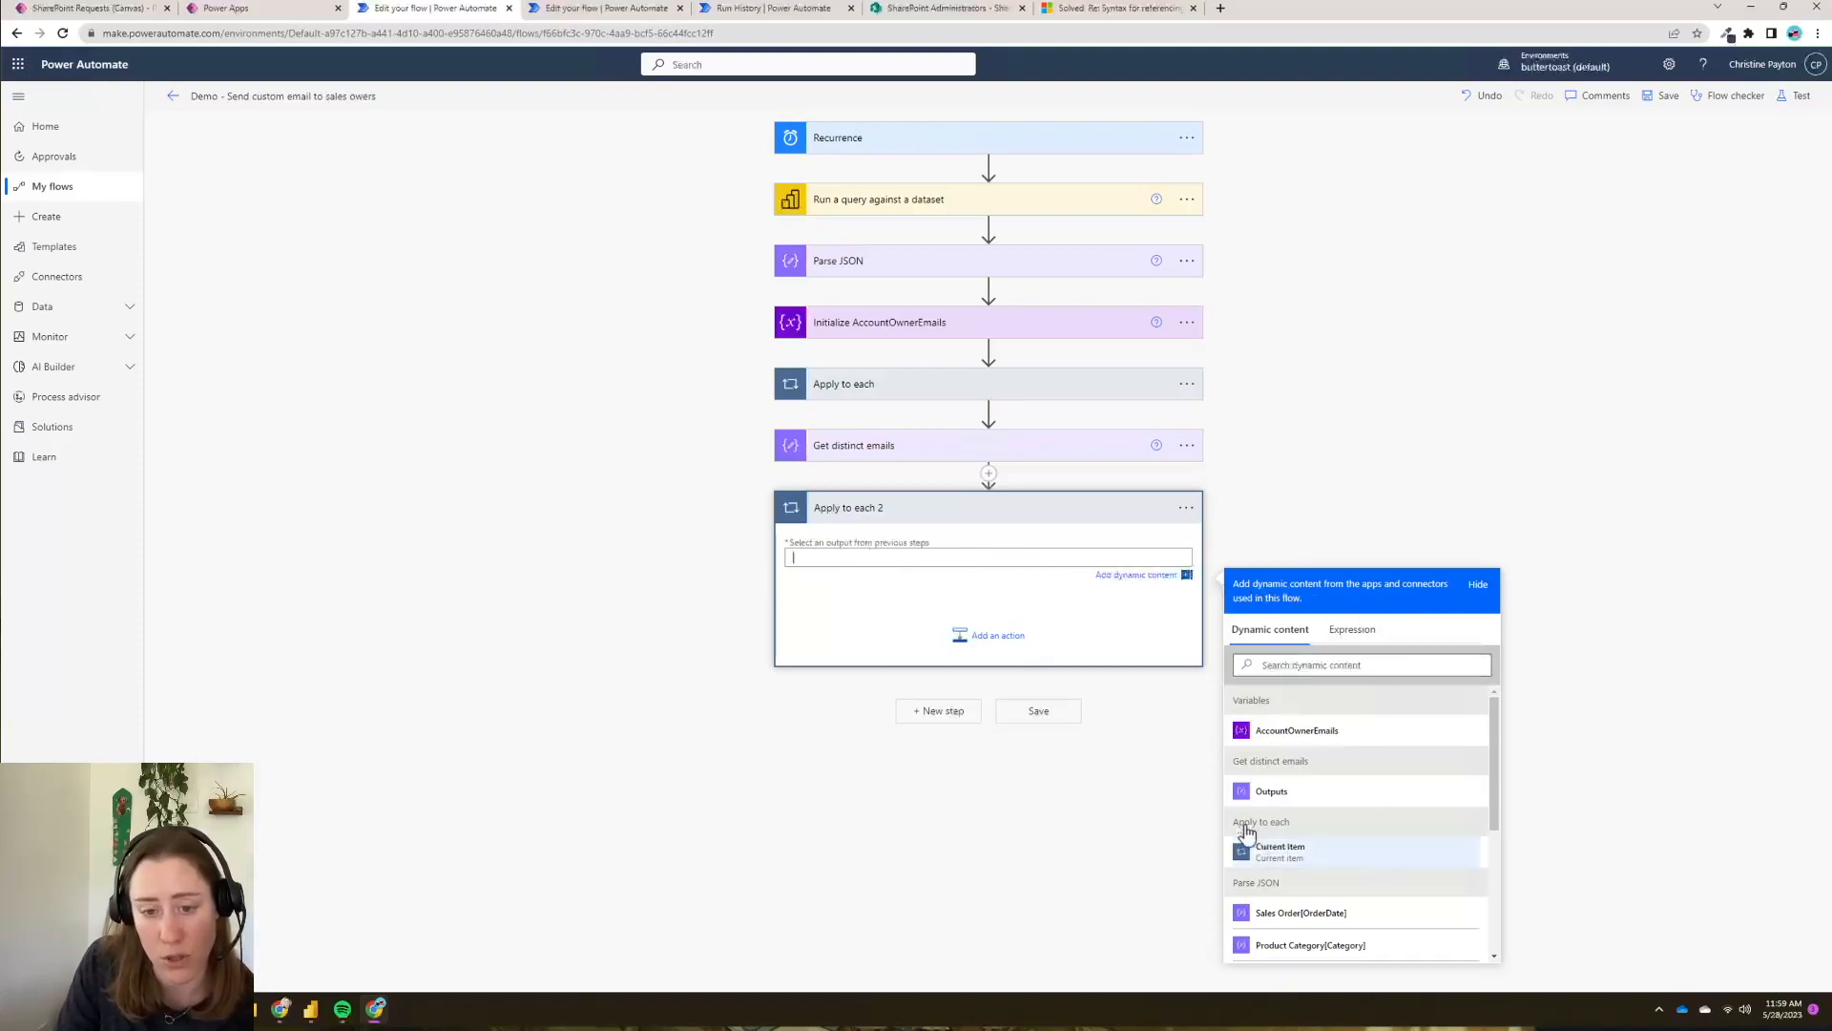
pyautogui.click(1286, 795)
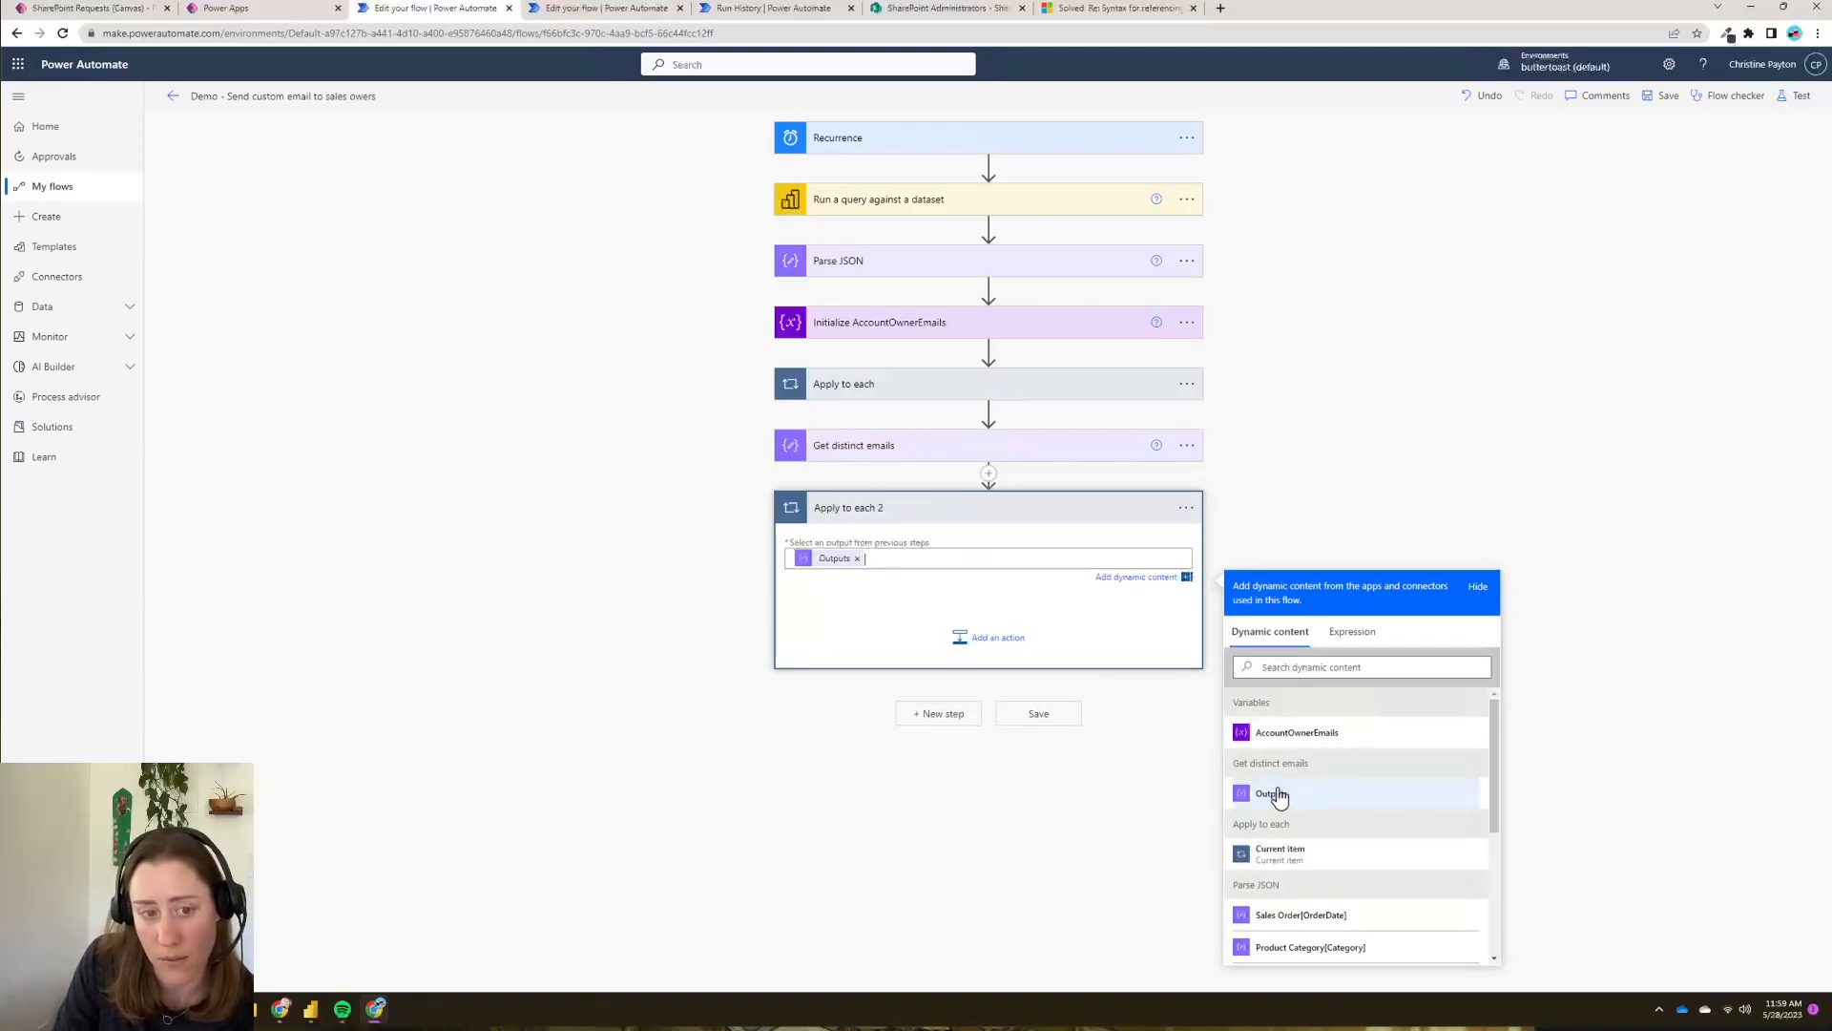
# - Add a Filter array action inside Apply to each 2 that filters the Parse JSON Body
pyautogui.click(962, 649)
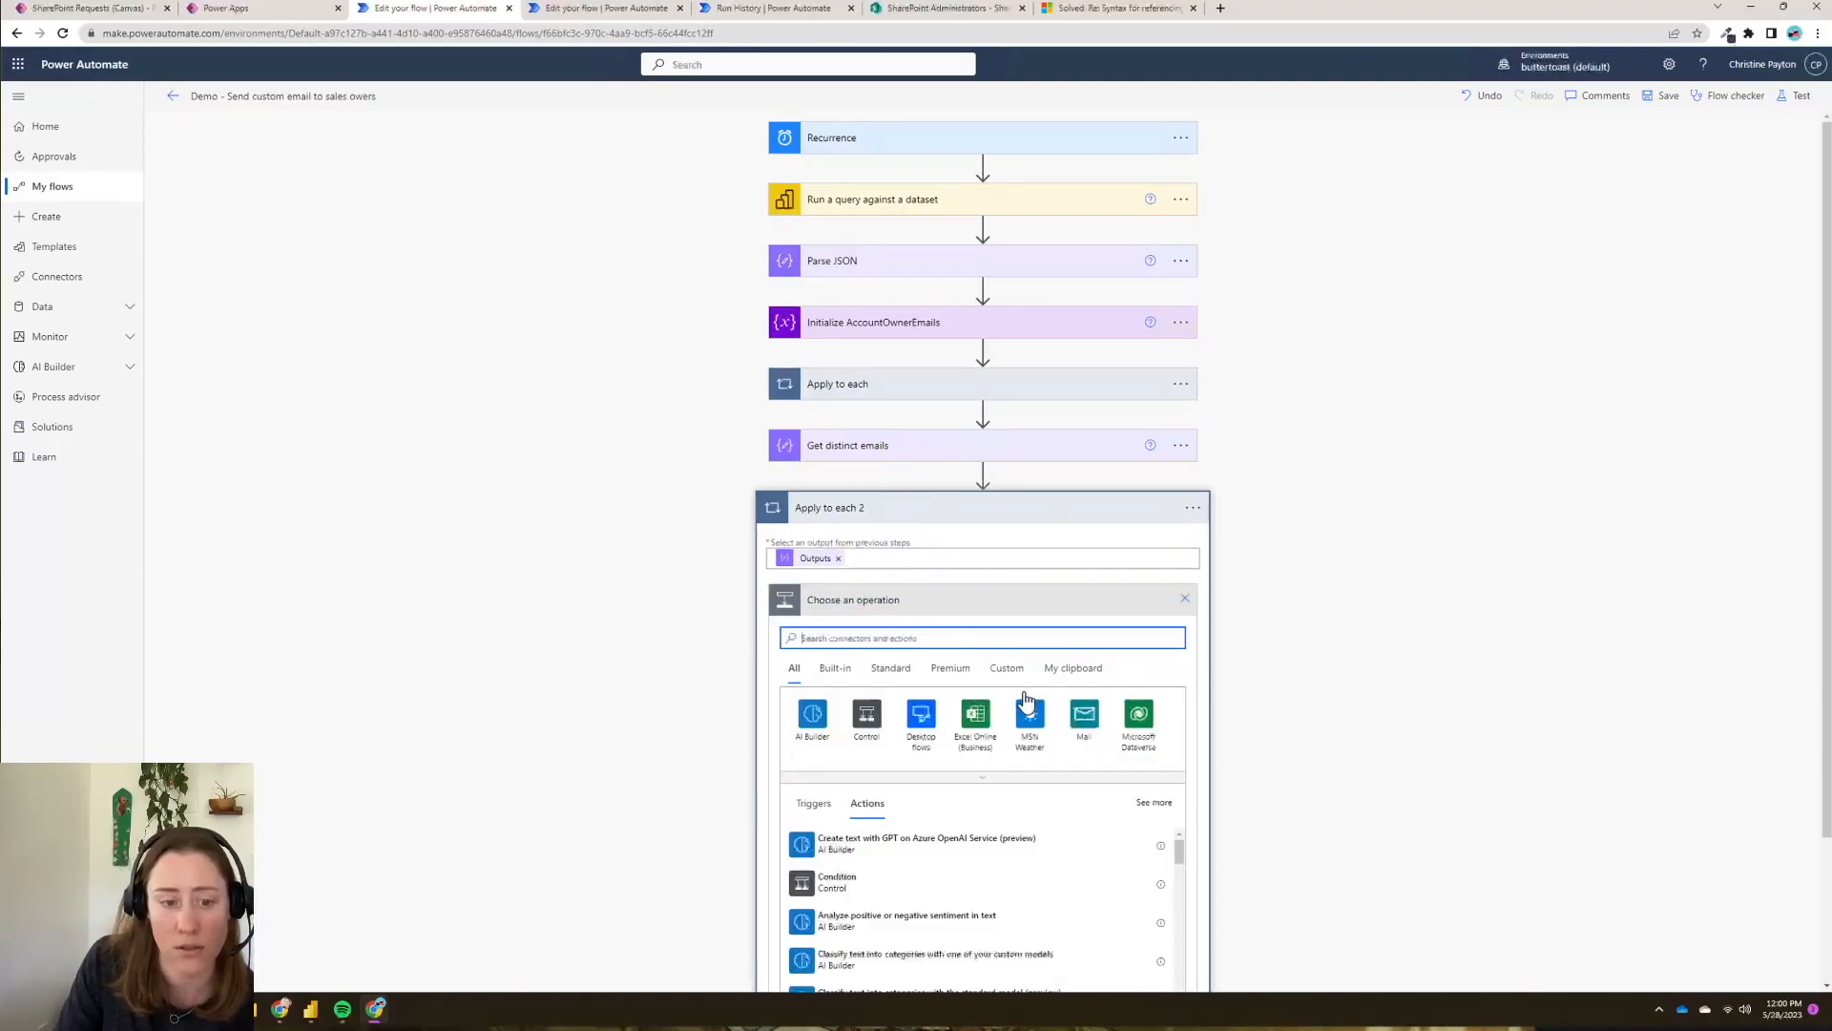
pyautogui.write('e')
pyautogui.write('ilter arr')
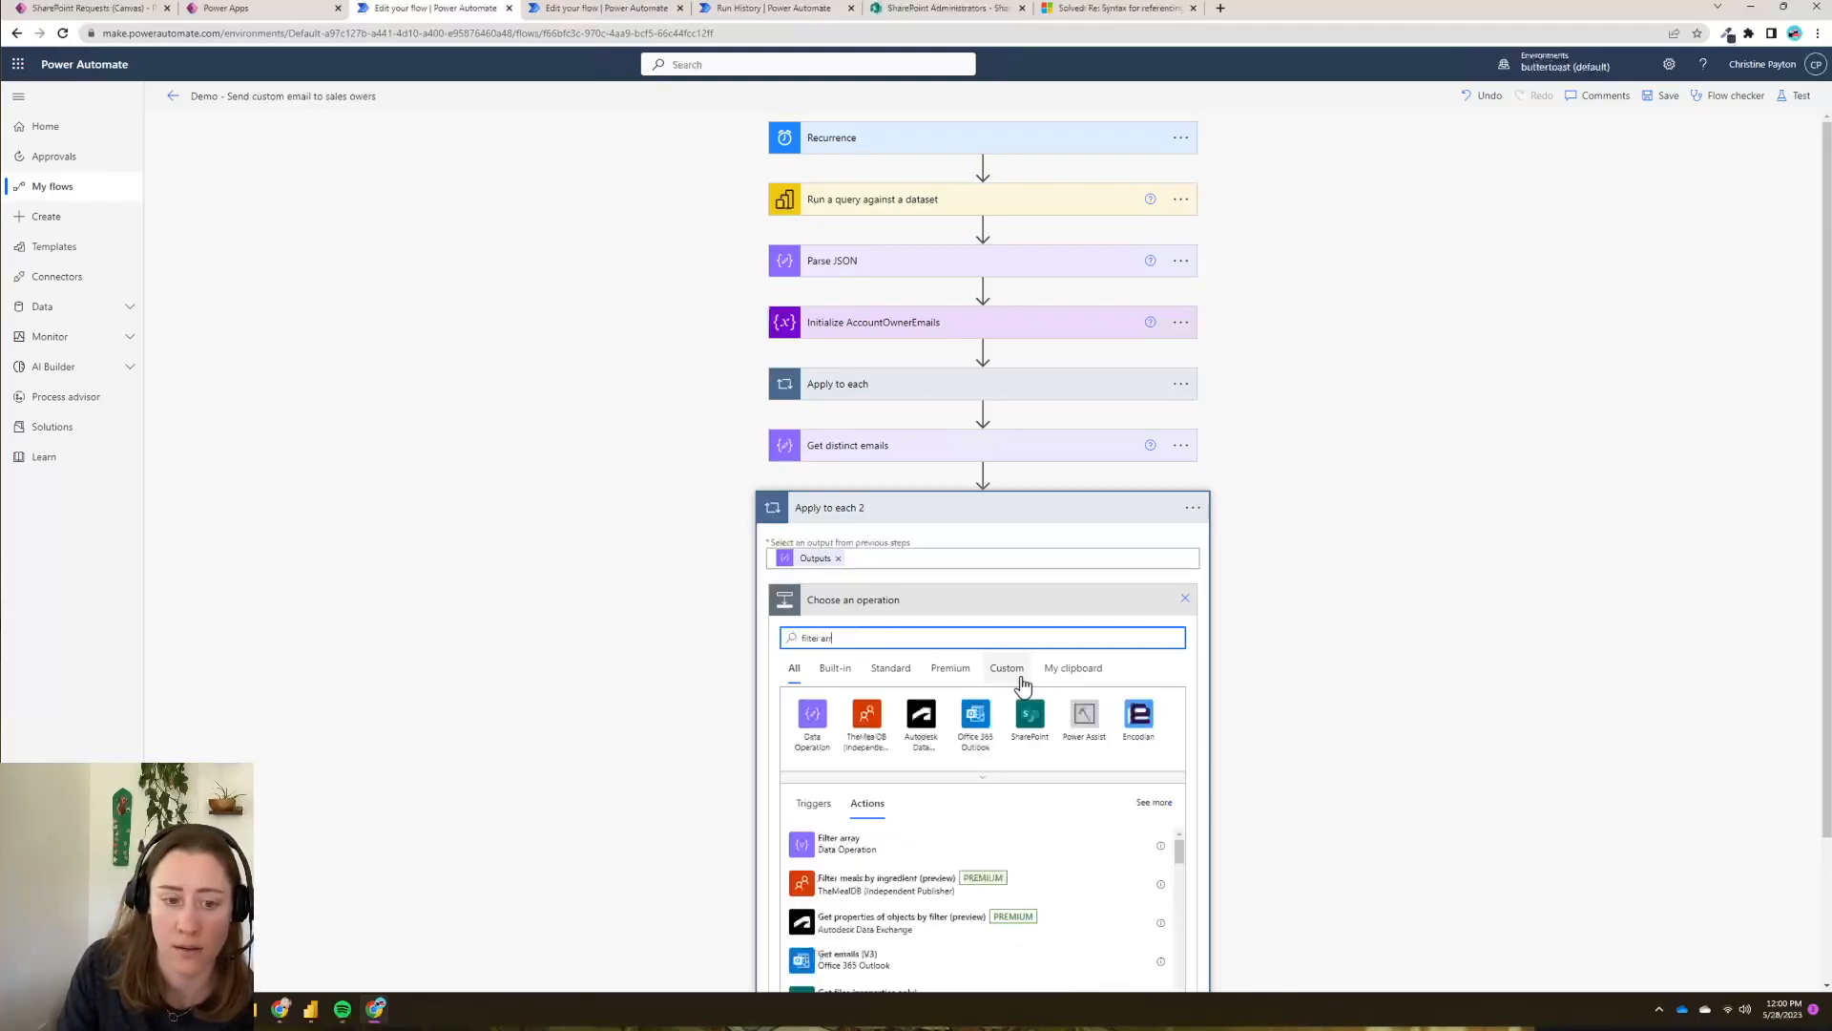
pyautogui.click(867, 854)
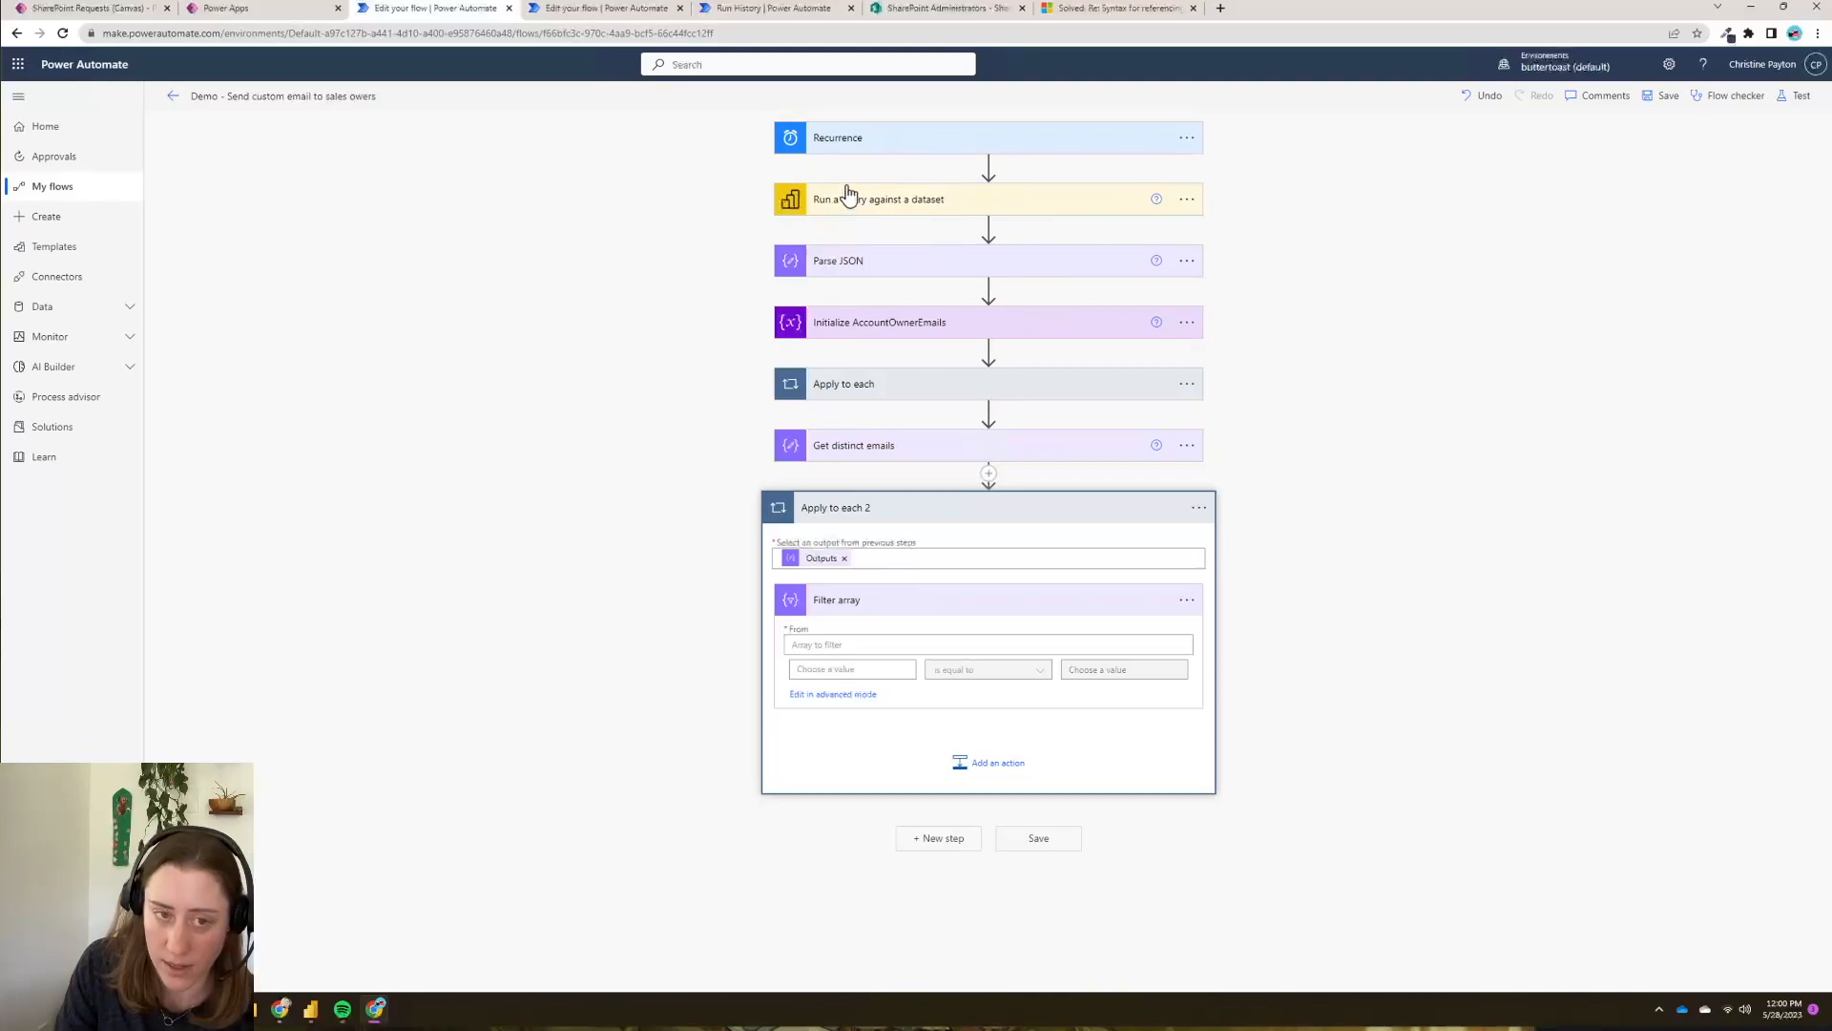
pyautogui.click(802, 644)
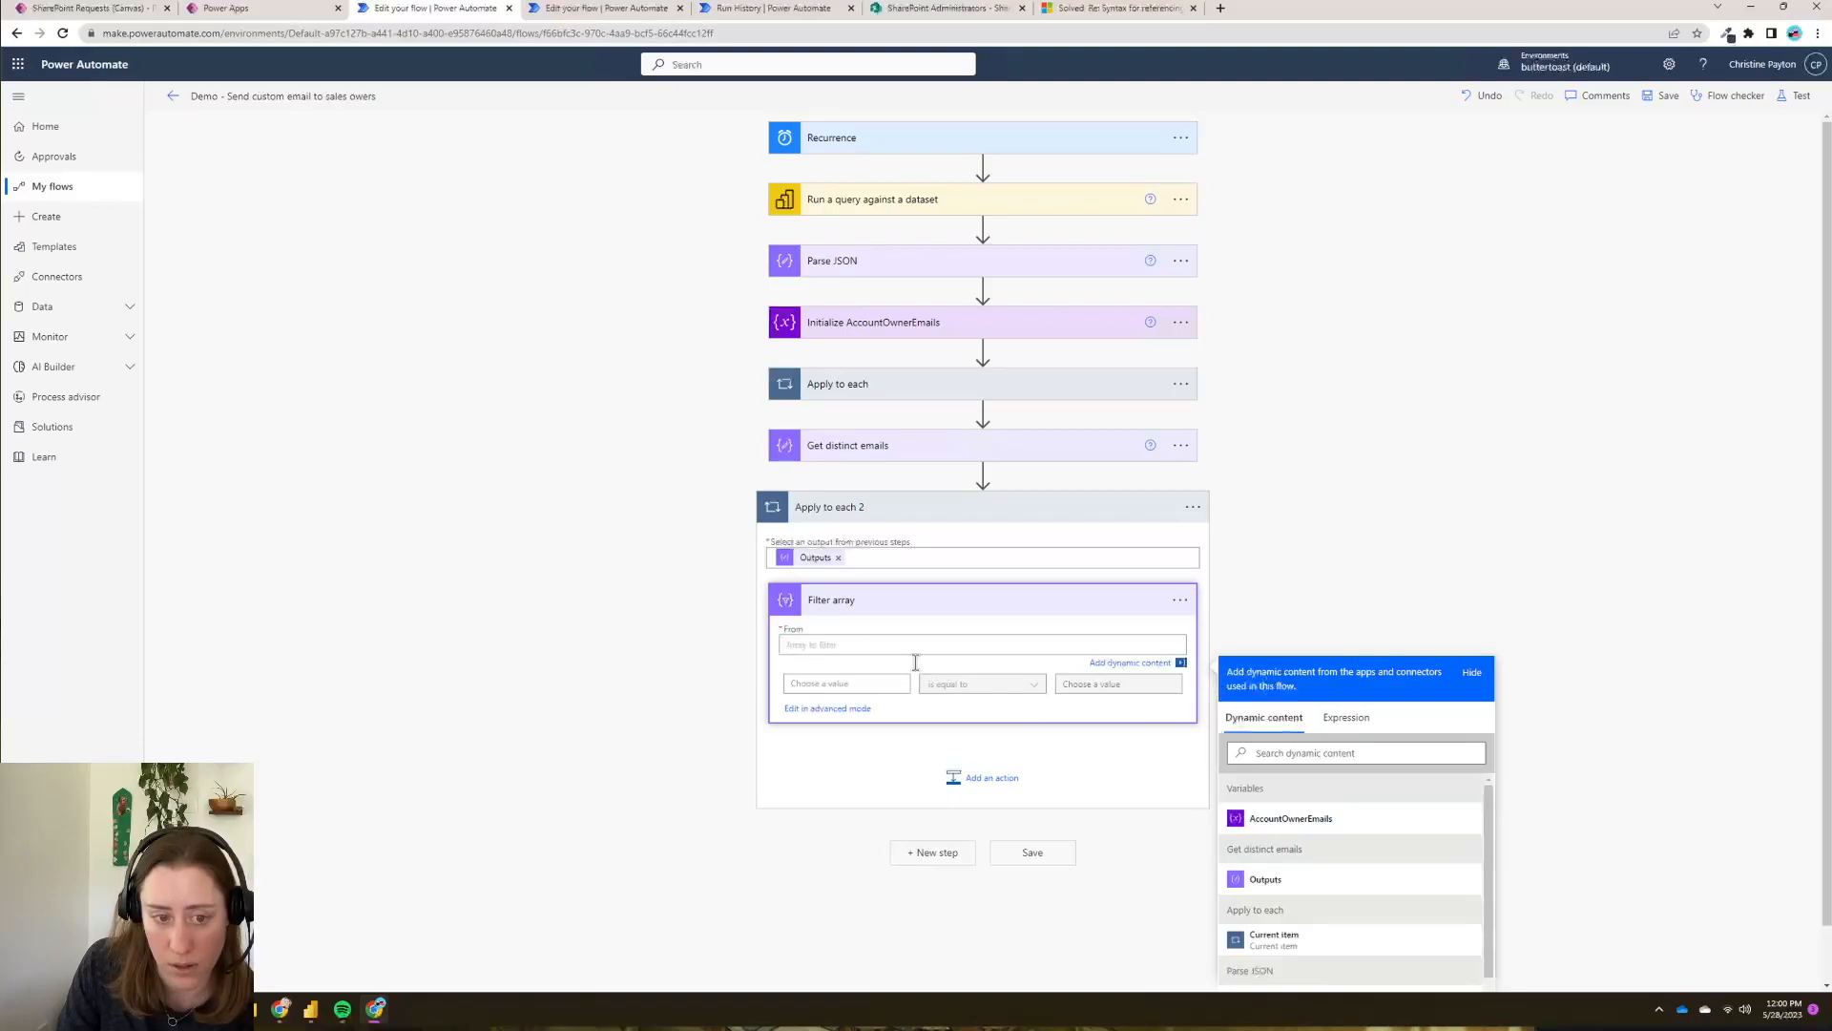
pyautogui.moveTo(1488, 850); pyautogui.dragTo(1493, 935)
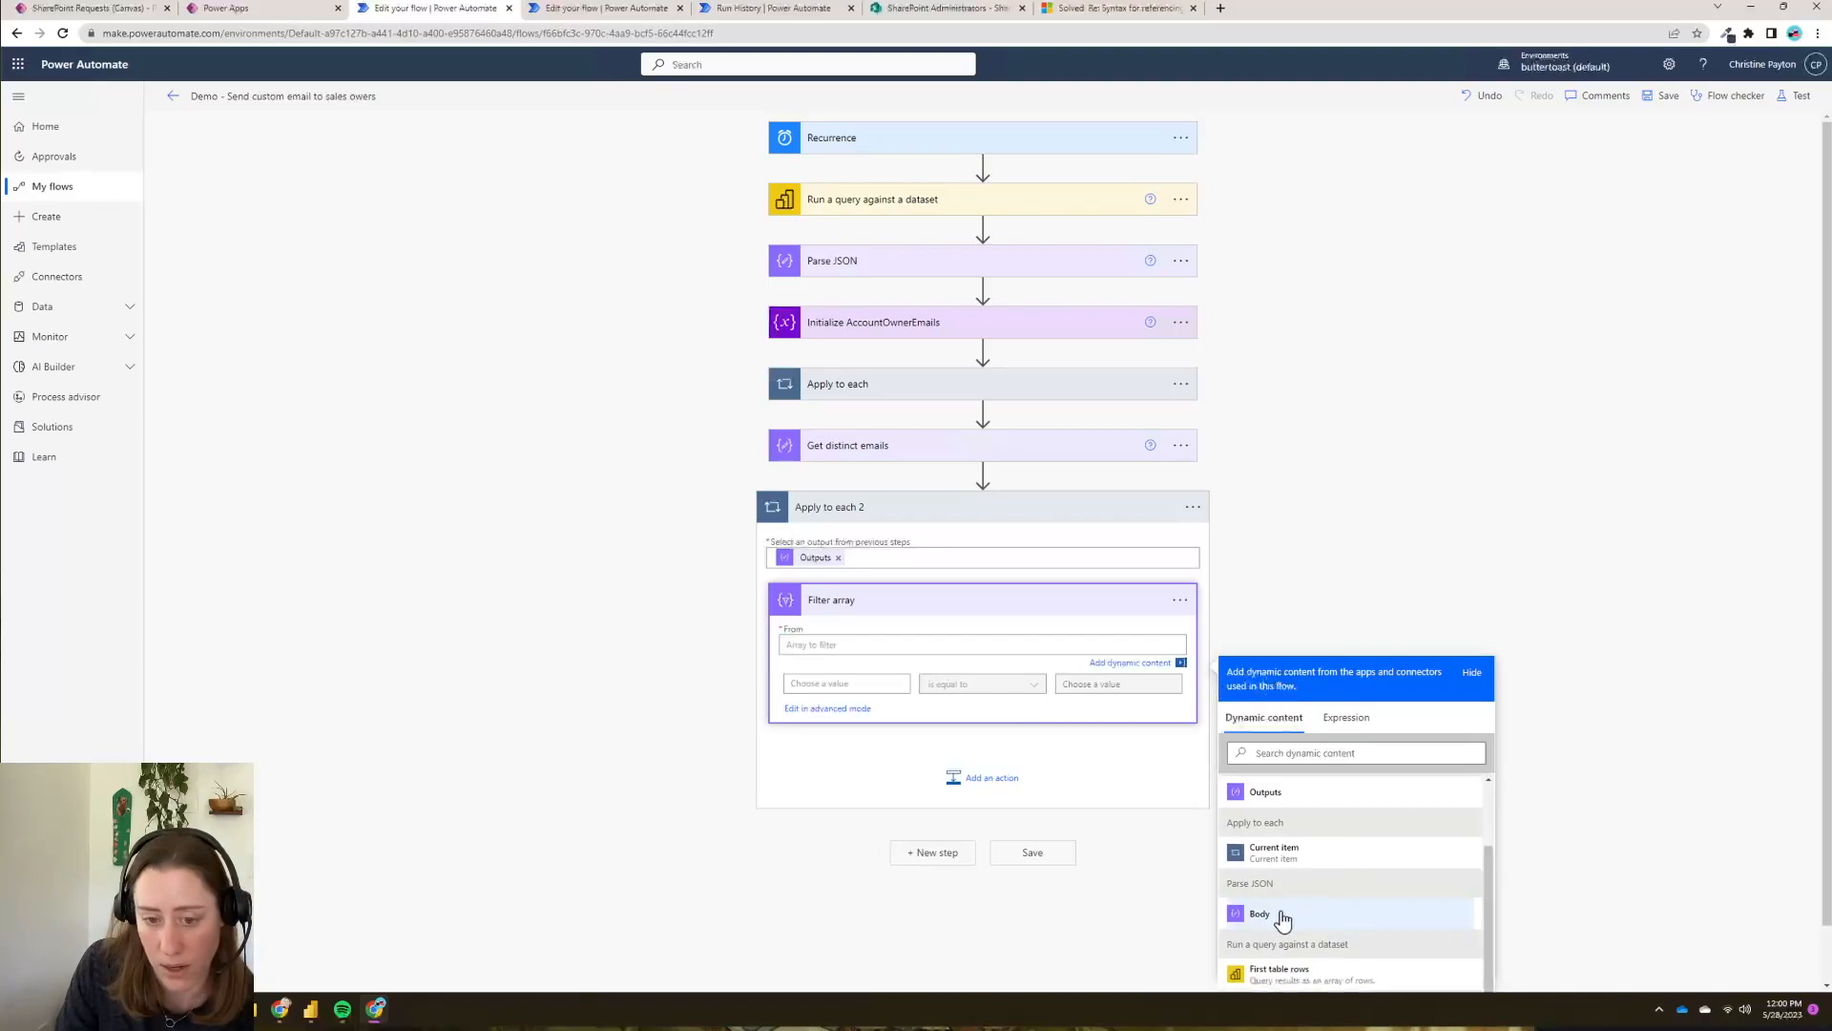
pyautogui.click(1260, 914)
# - Set the filter condition to Sales People[Email] is equal to Current item
pyautogui.click(865, 680)
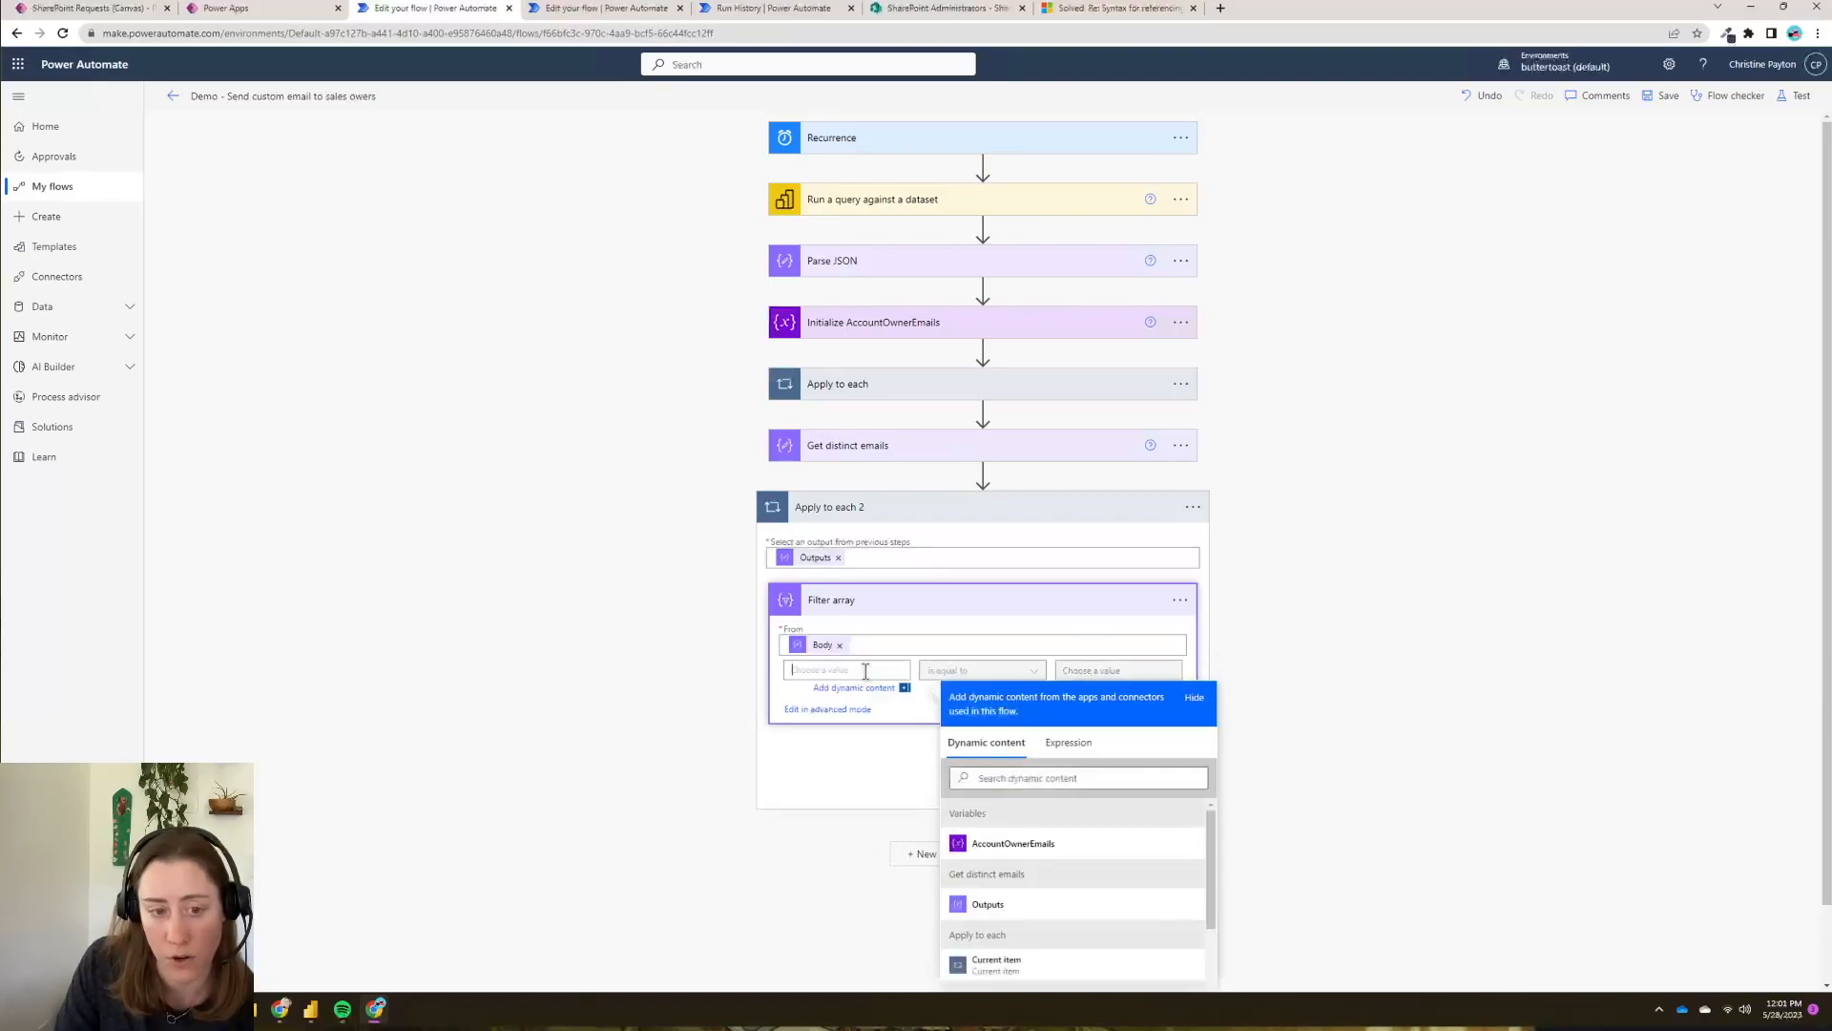
pyautogui.scroll(-1, 1215, 866)
pyautogui.scroll(-3, 1074, 810)
pyautogui.scroll(2, 1082, 821)
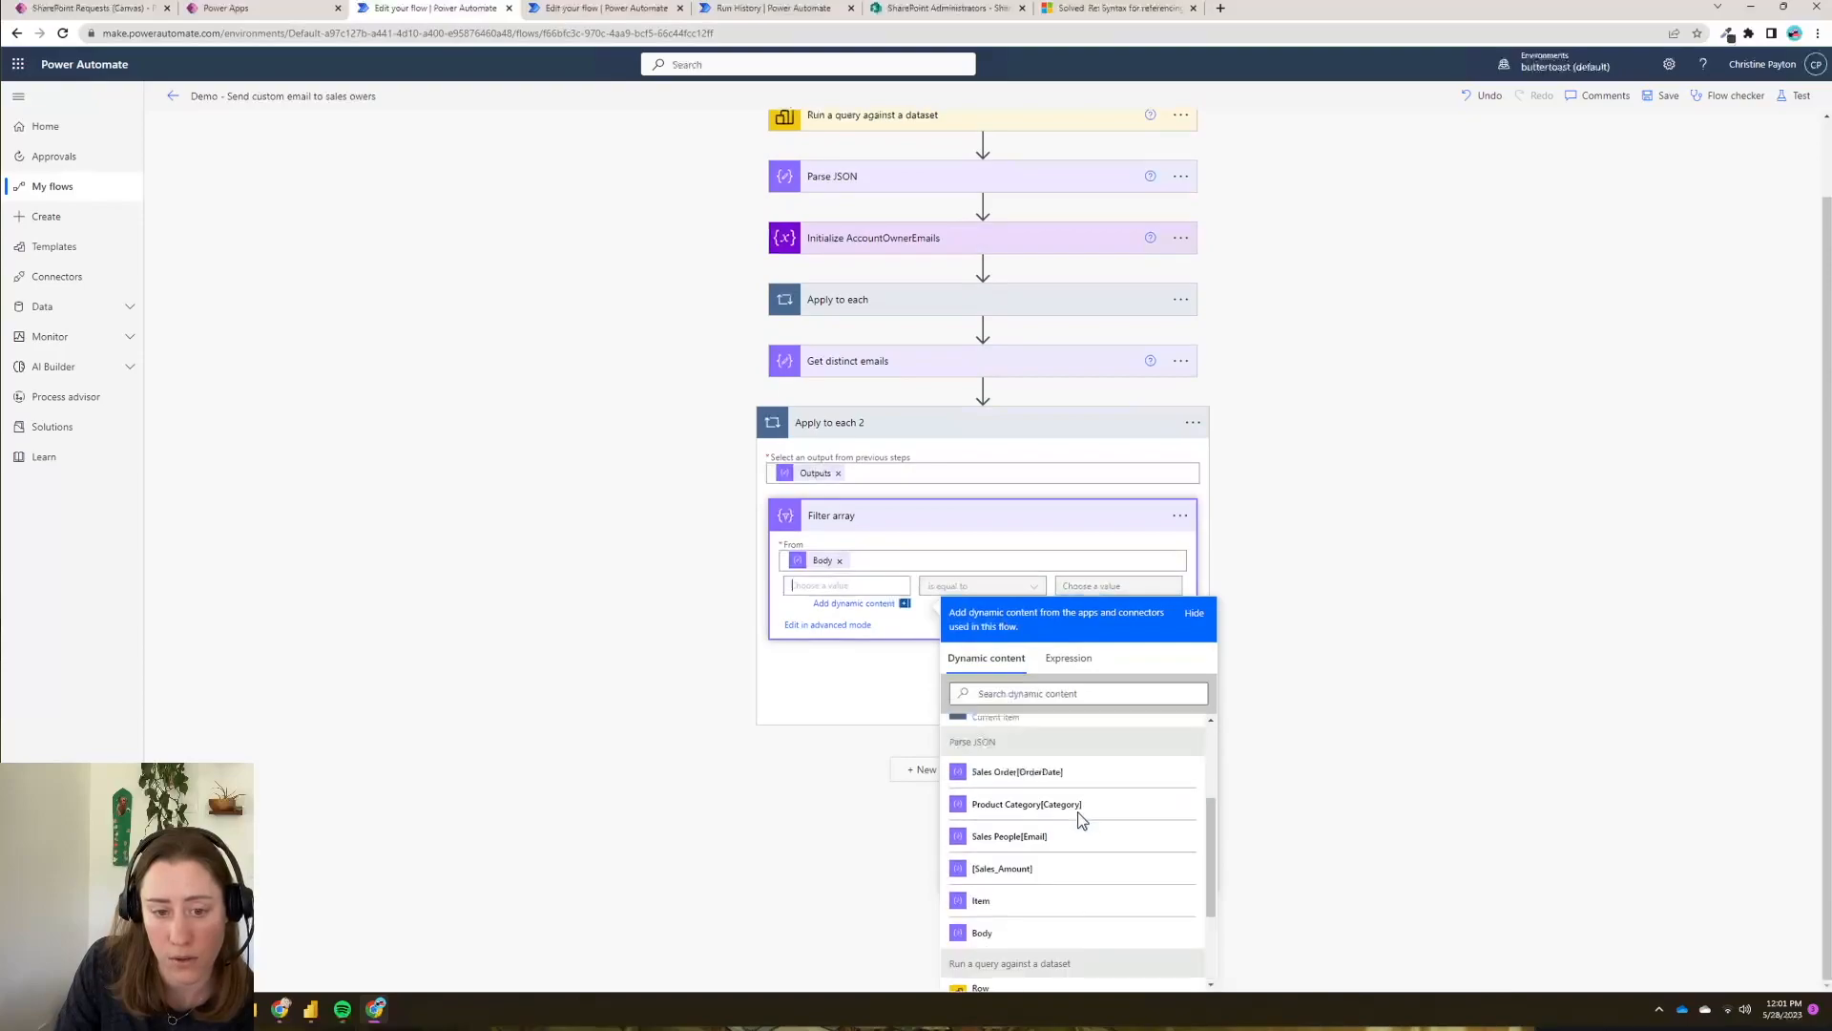
pyautogui.click(1012, 843)
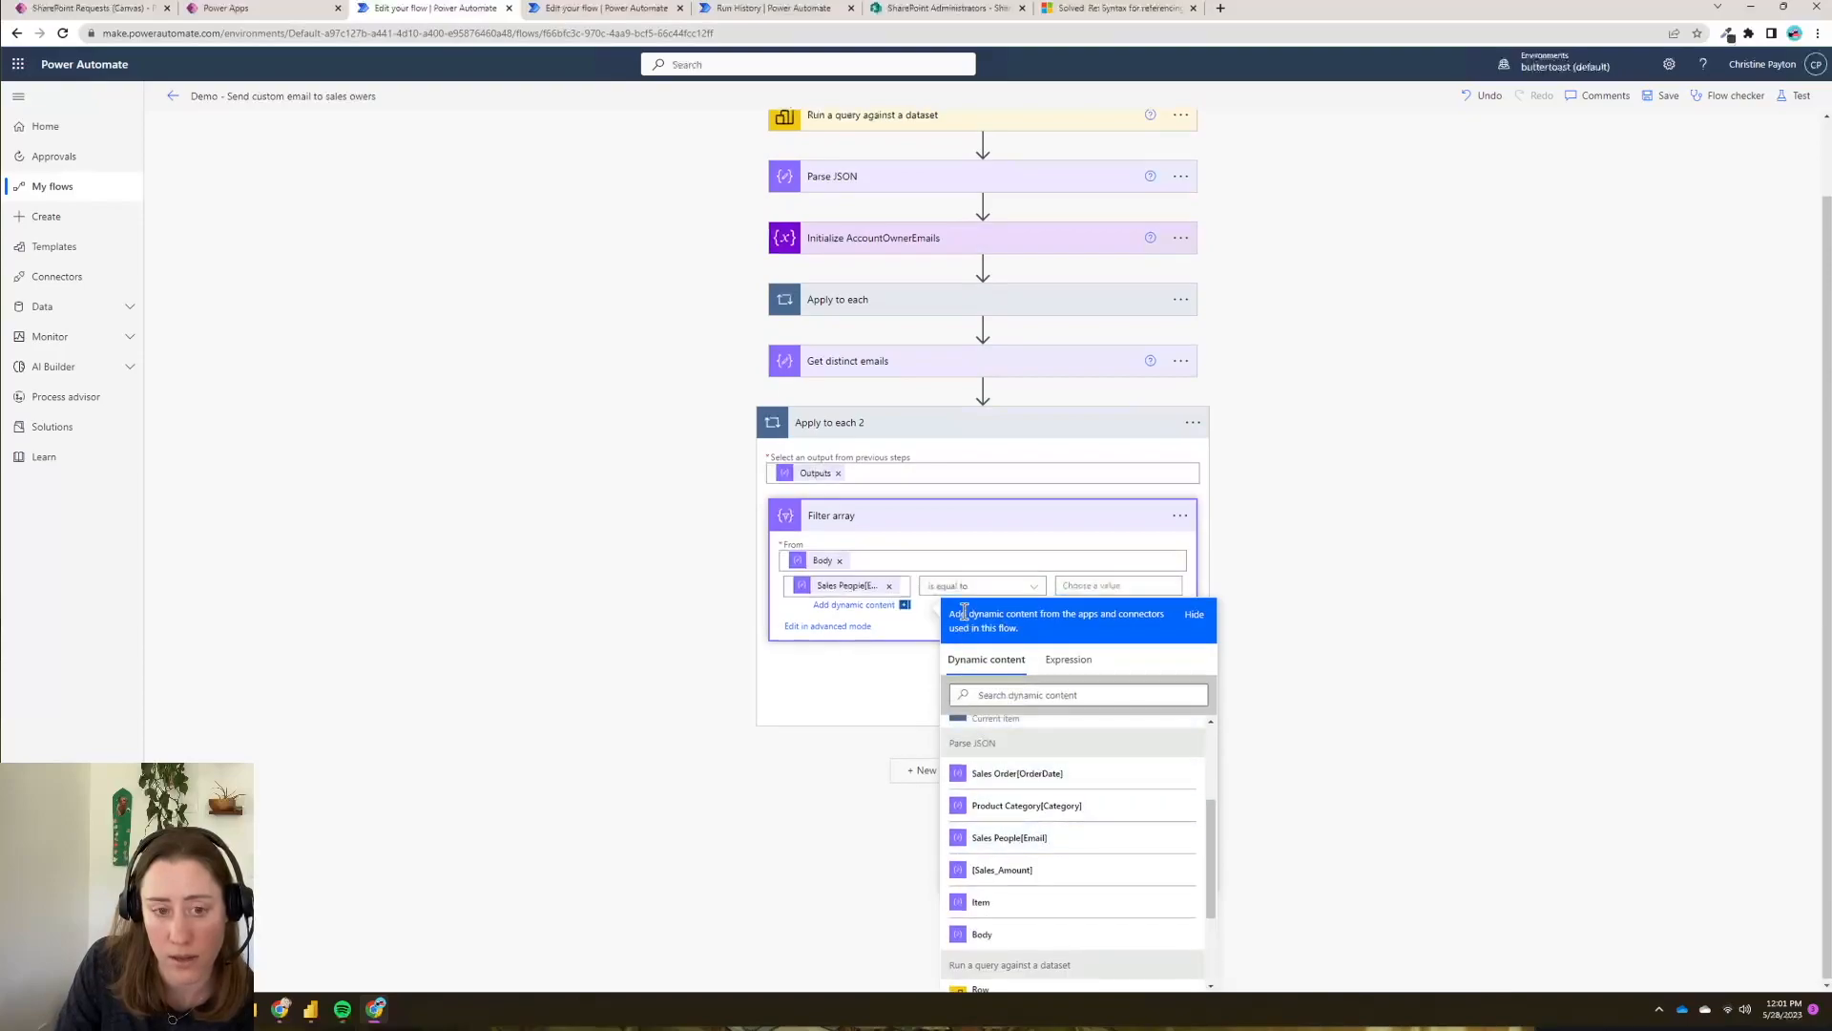
pyautogui.click(1115, 586)
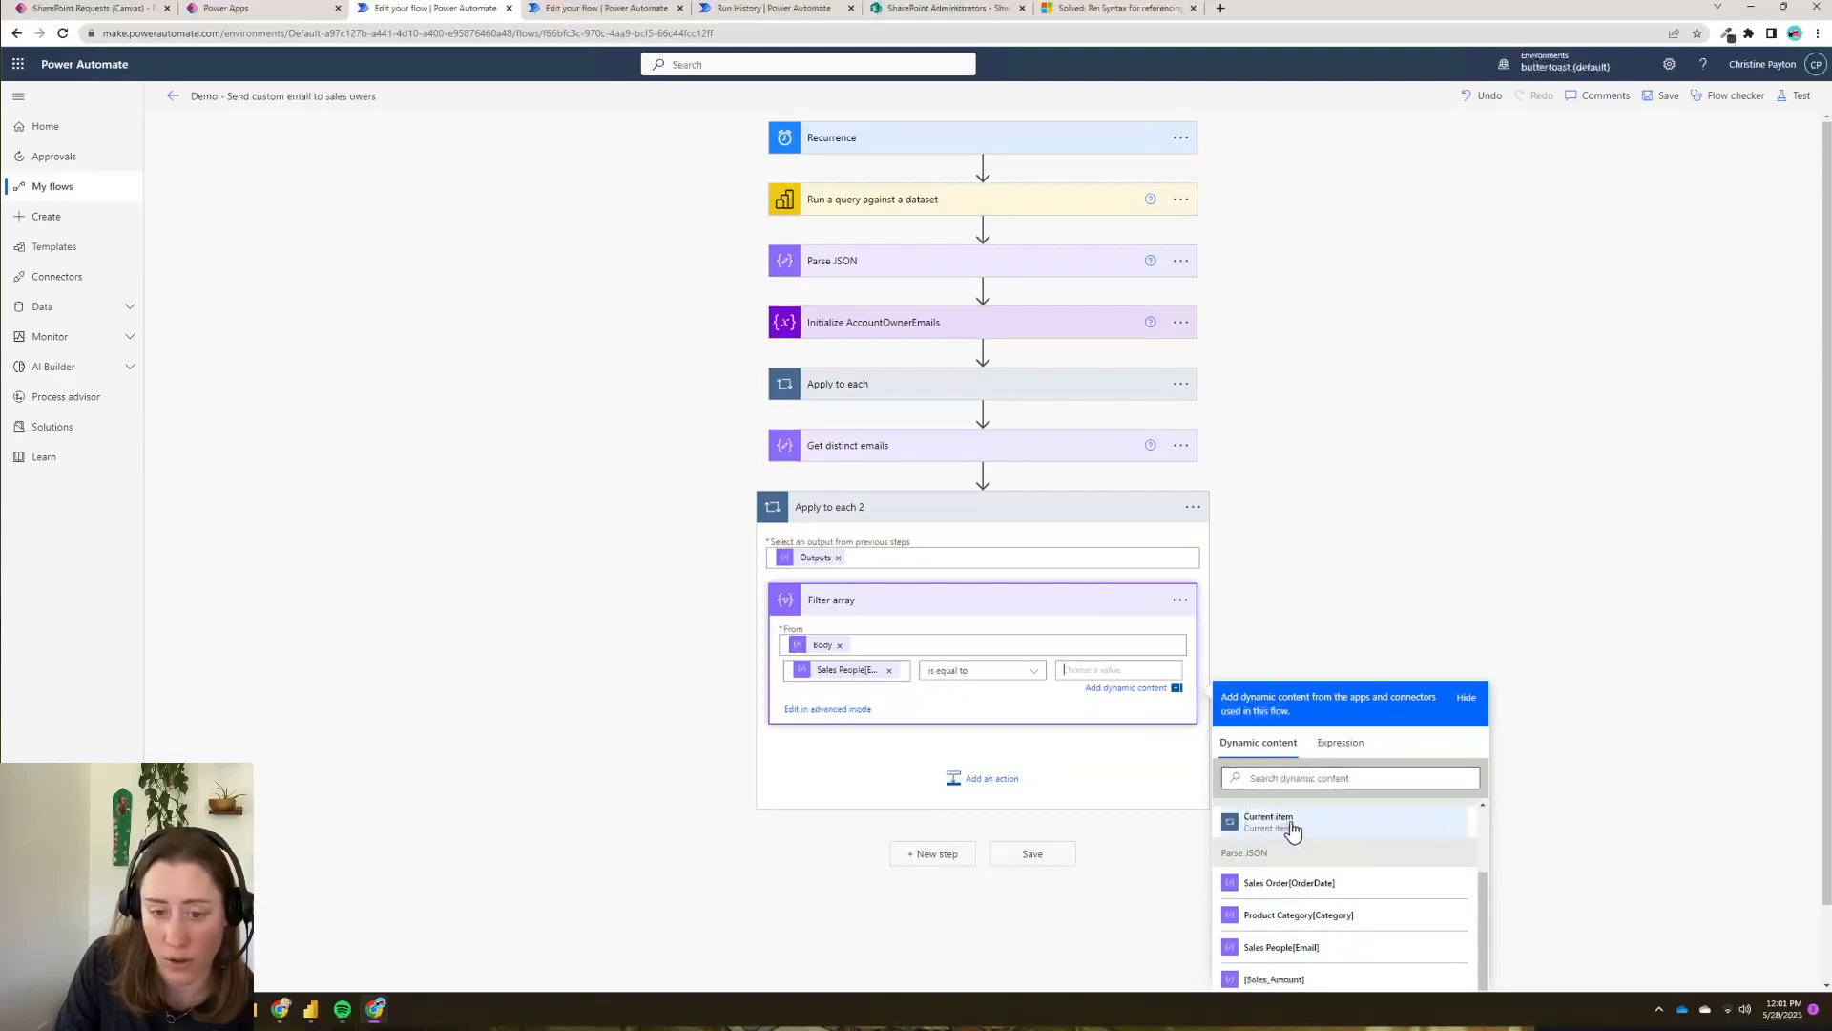
pyautogui.click(1277, 834)
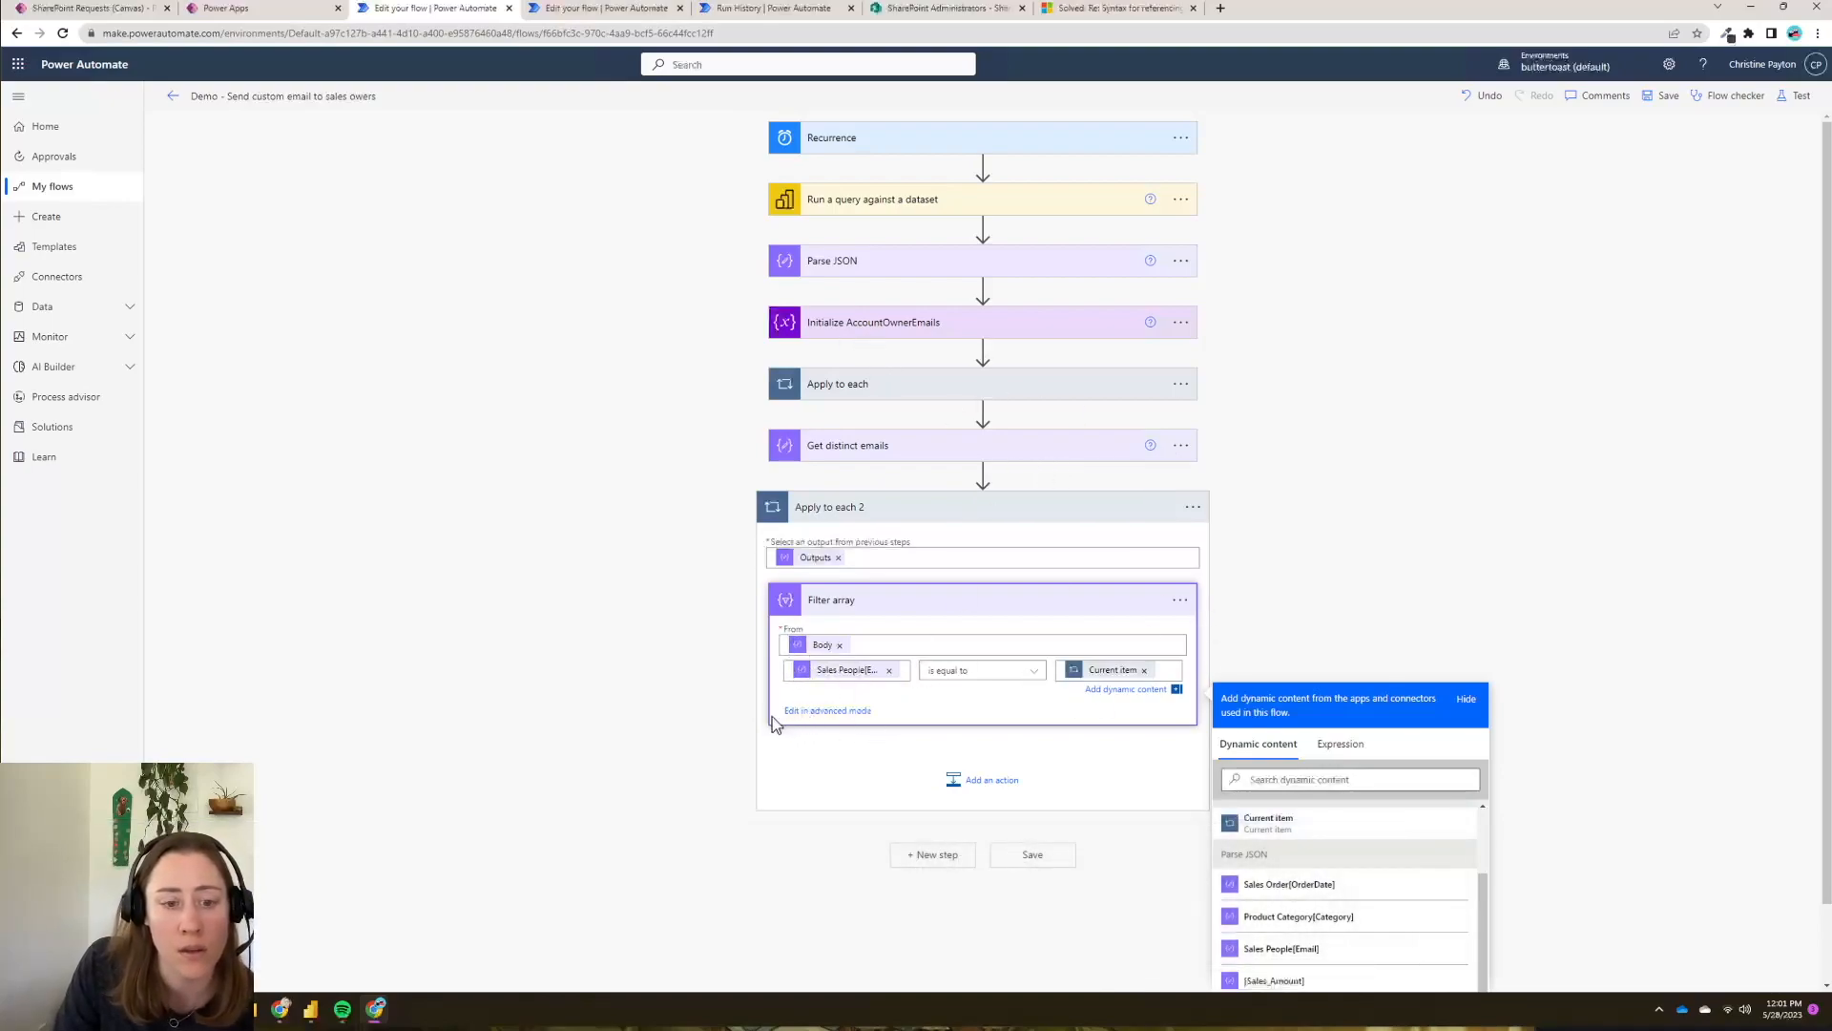
# - Add a Create HTML table built from the Filter array Body, showing its advanced column options
pyautogui.click(986, 783)
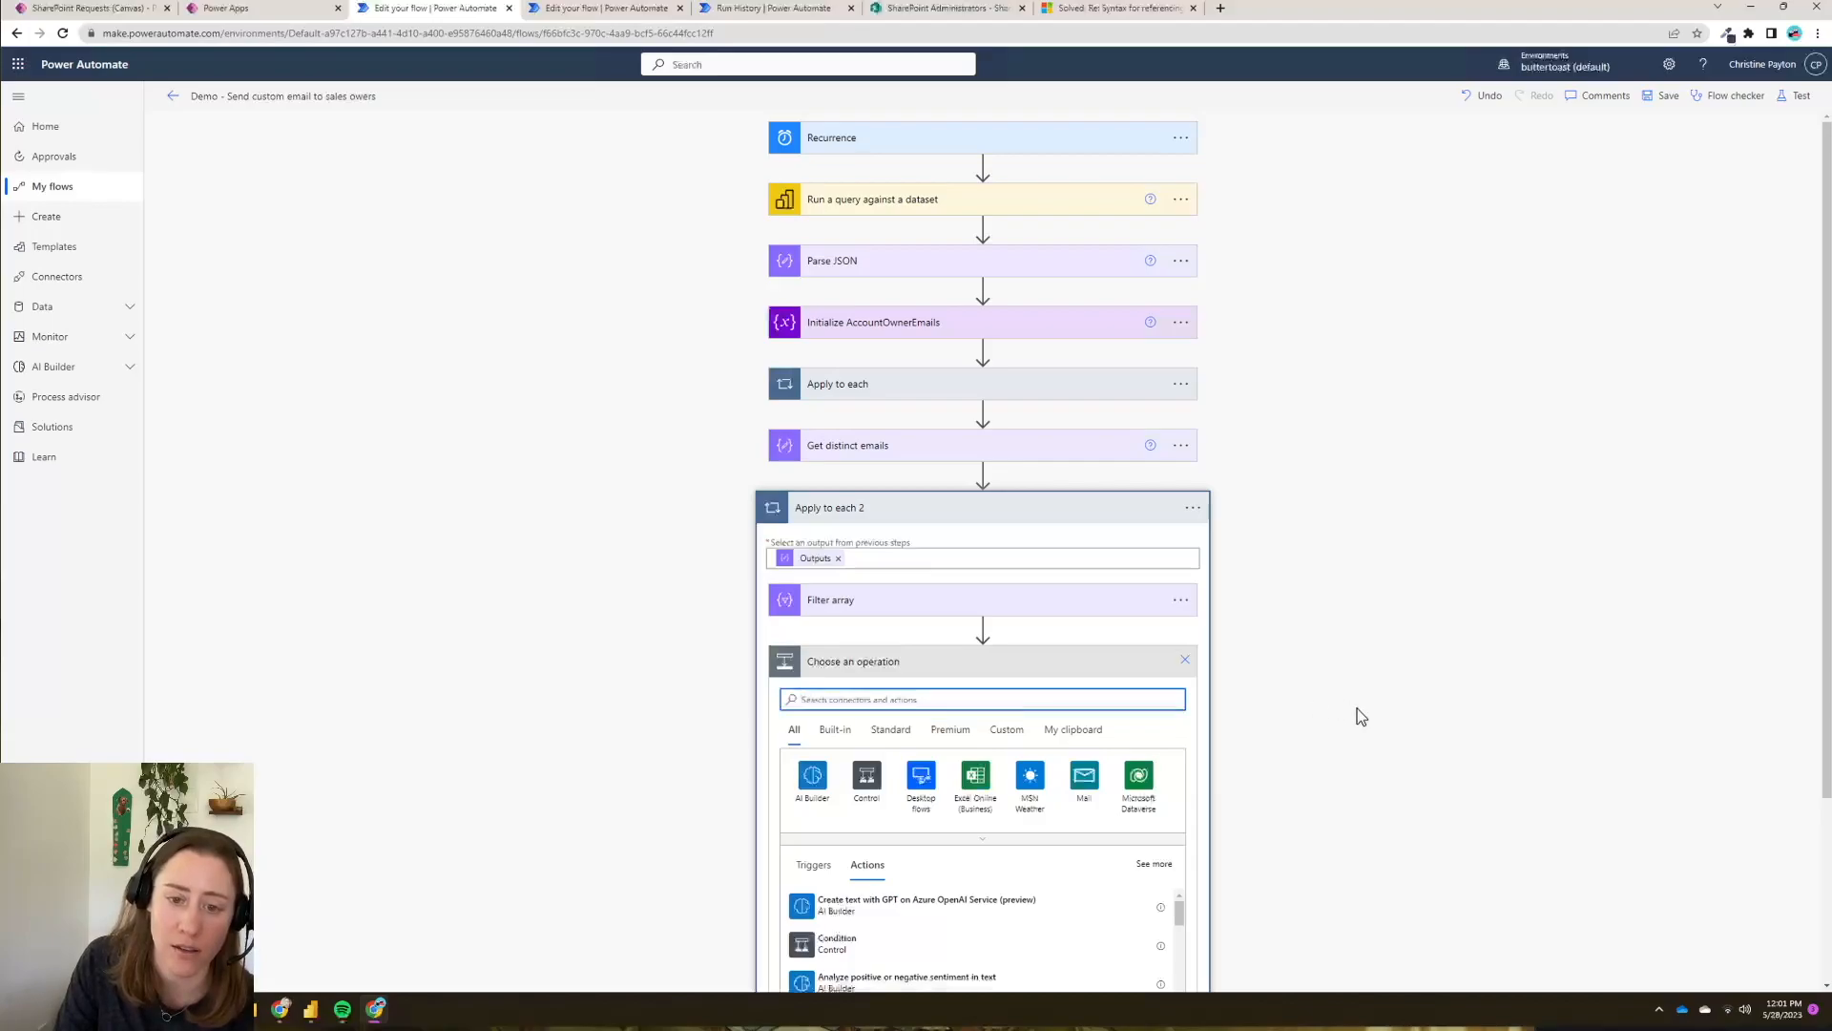
pyautogui.scroll(-3, 1357, 708)
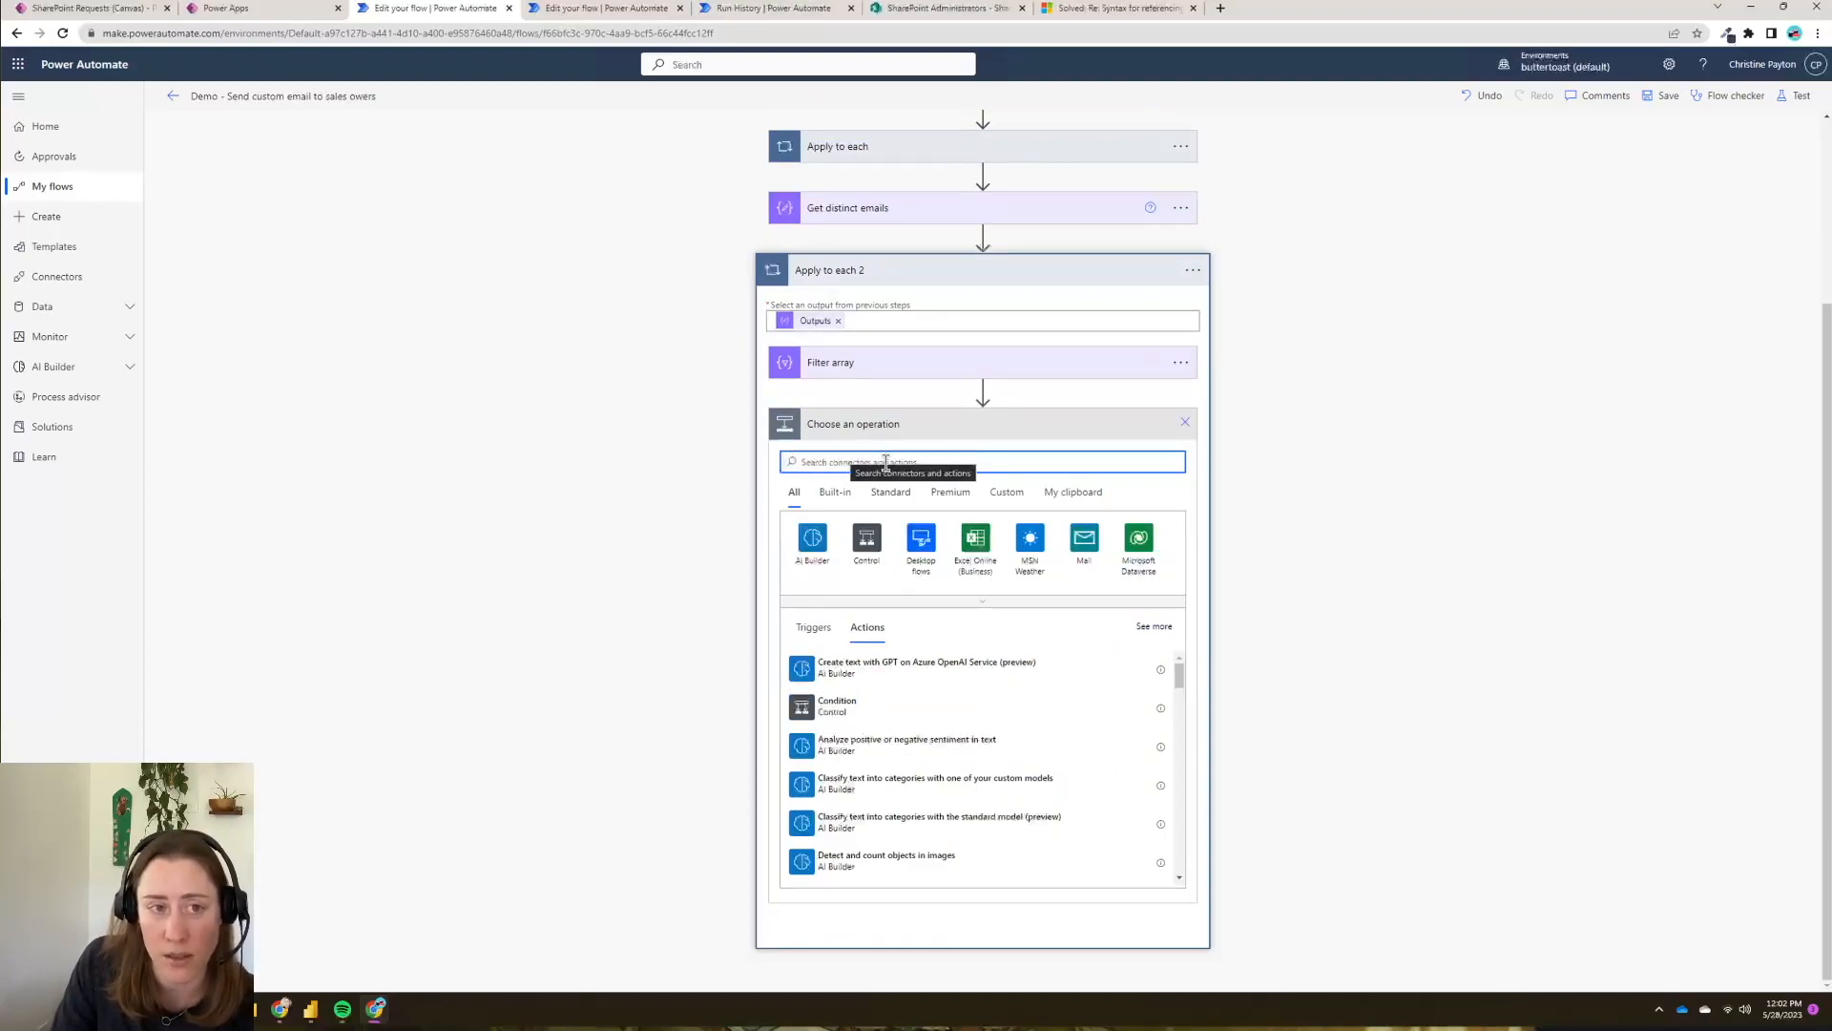
pyautogui.write('html')
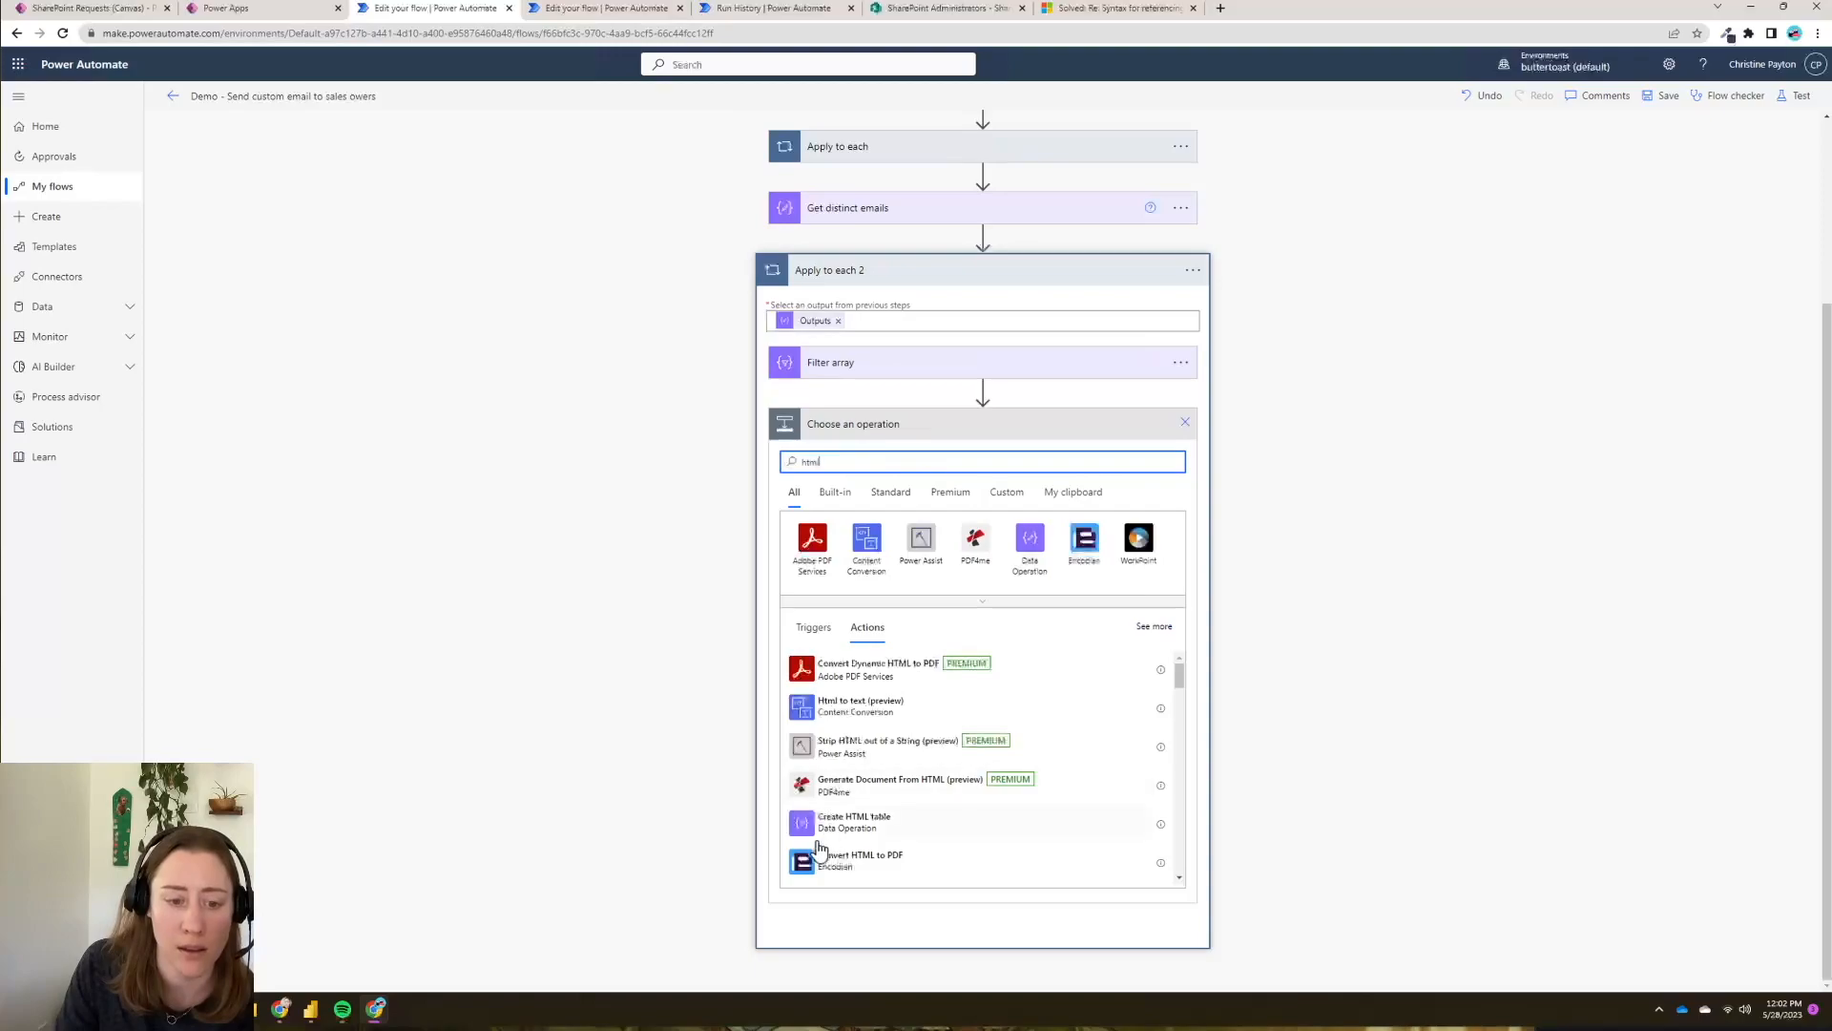
pyautogui.click(945, 832)
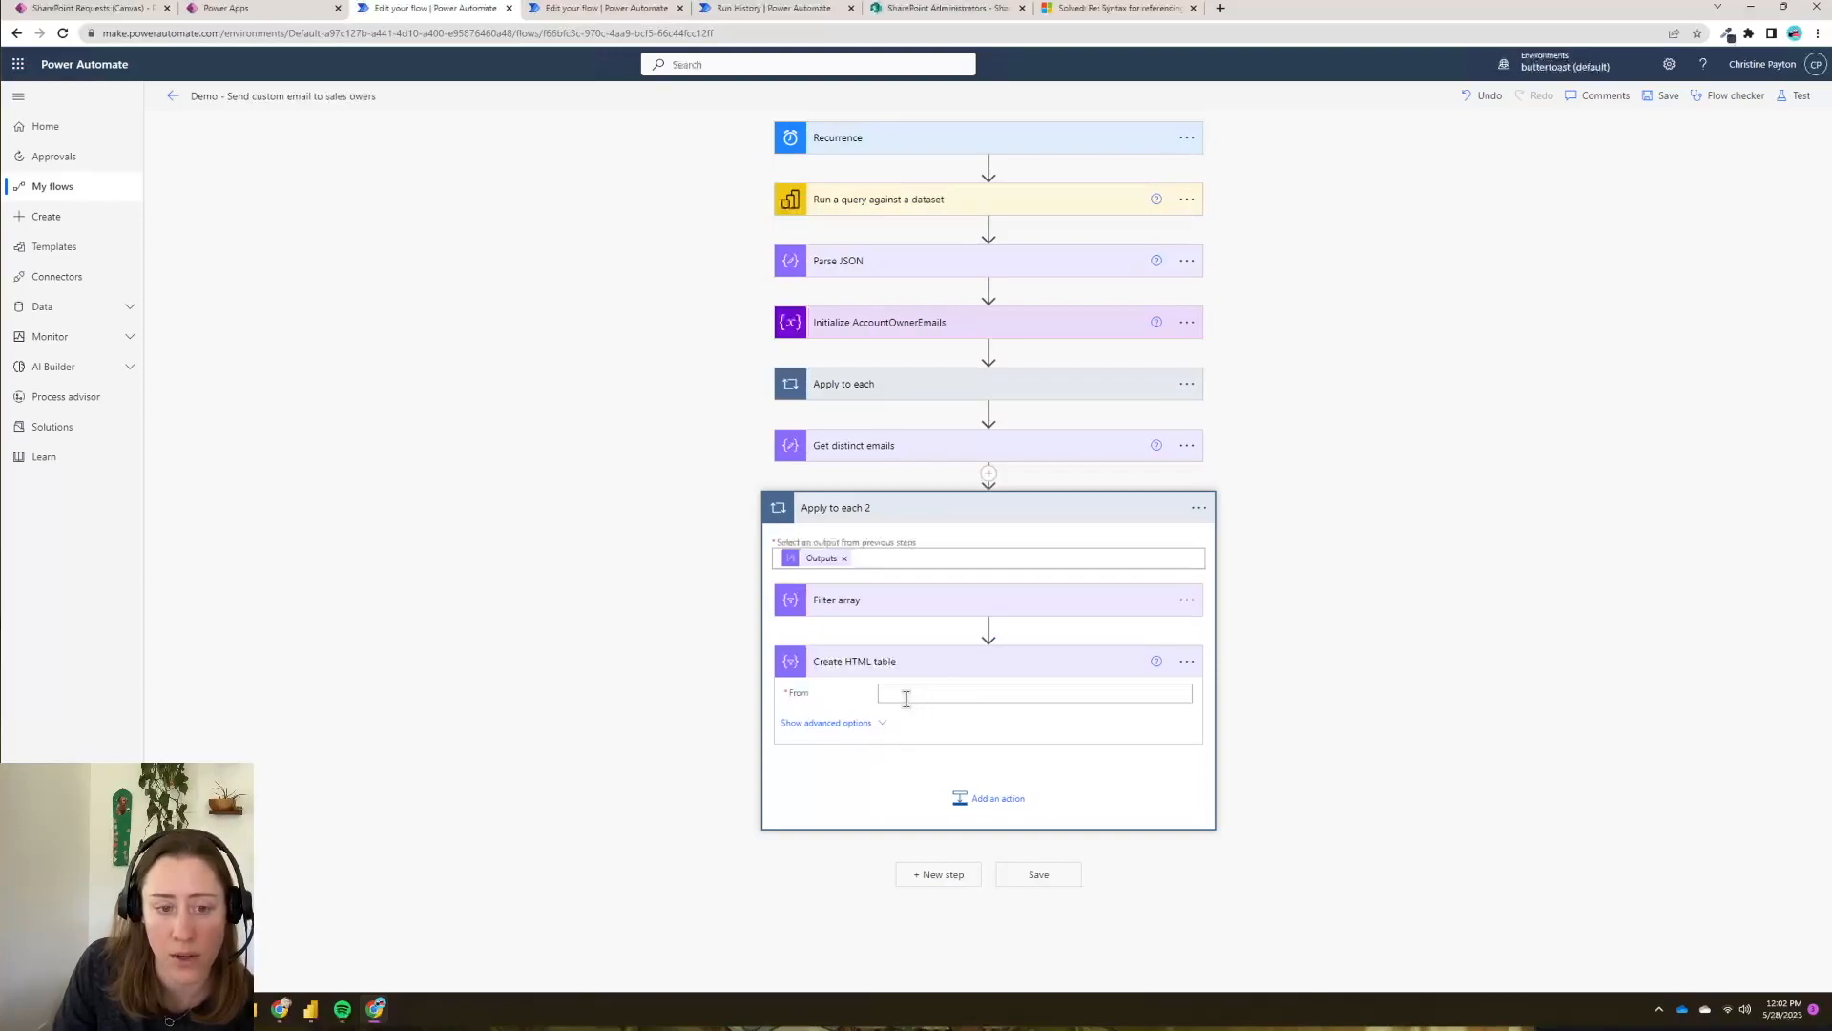
pyautogui.click(905, 698)
pyautogui.scroll(-1, 1432, 668)
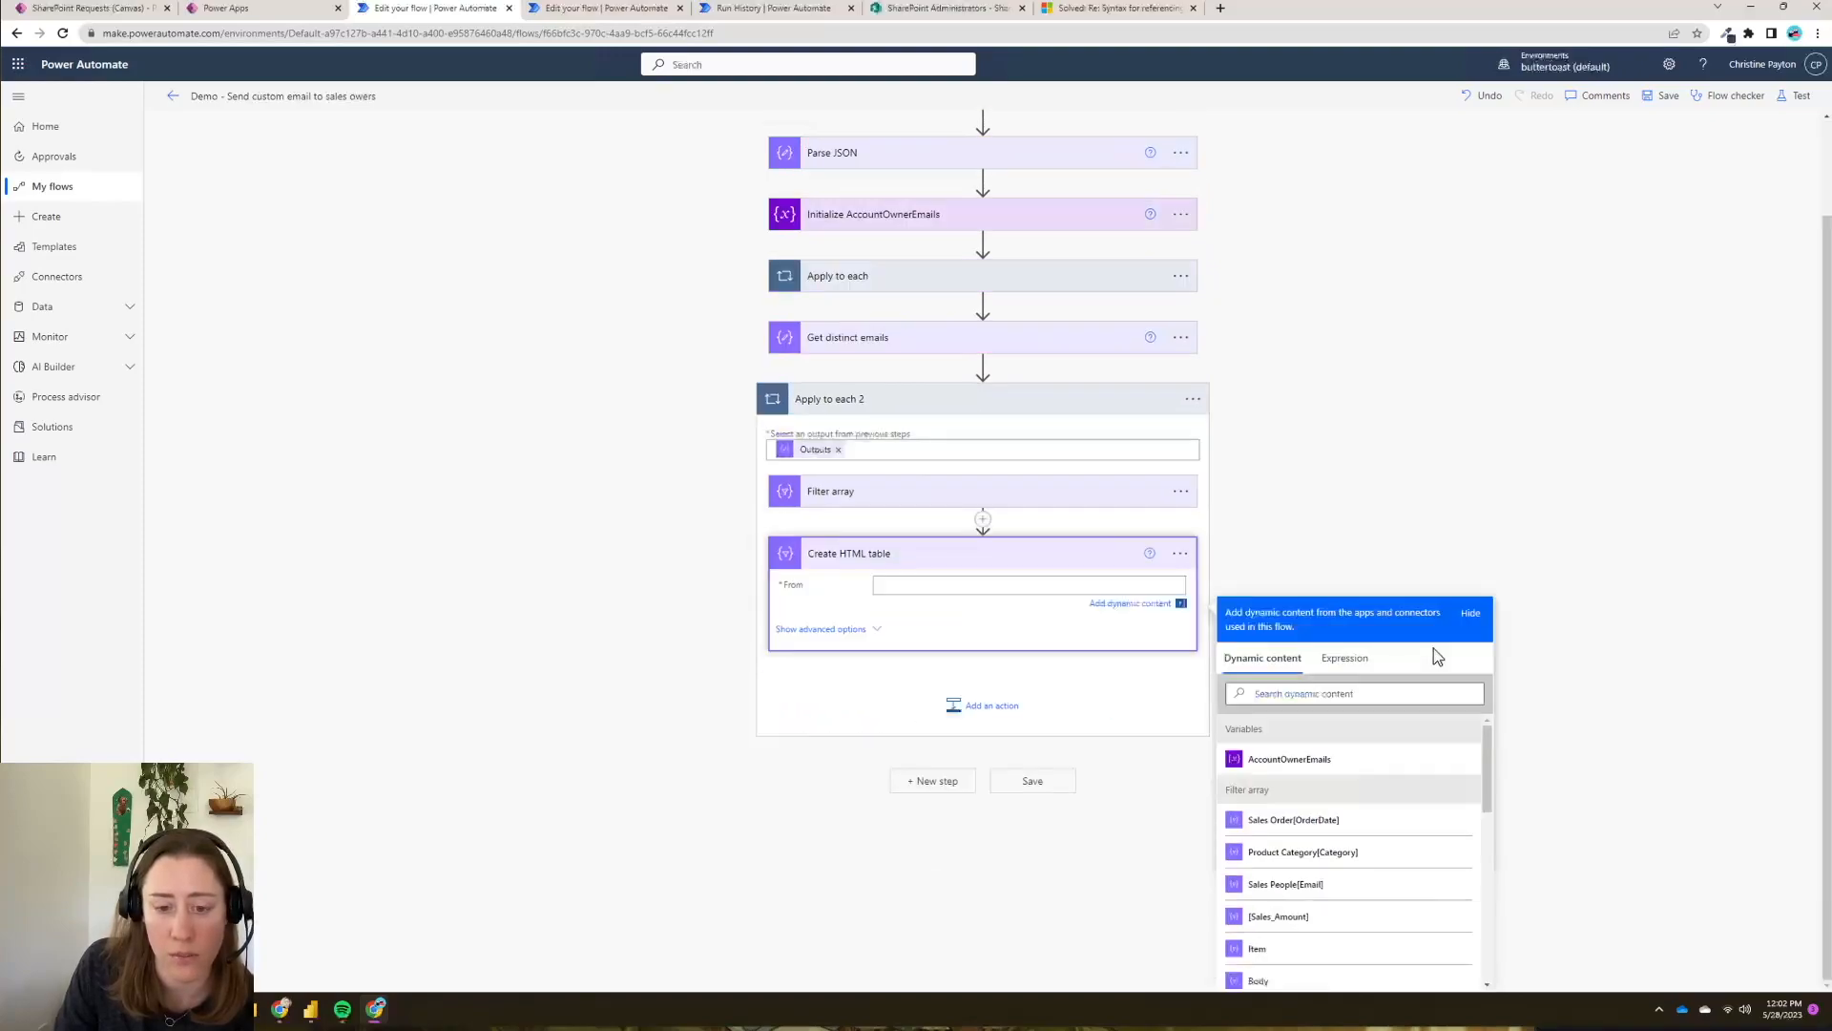
pyautogui.scroll(-2, 1396, 902)
pyautogui.scroll(2, 1396, 902)
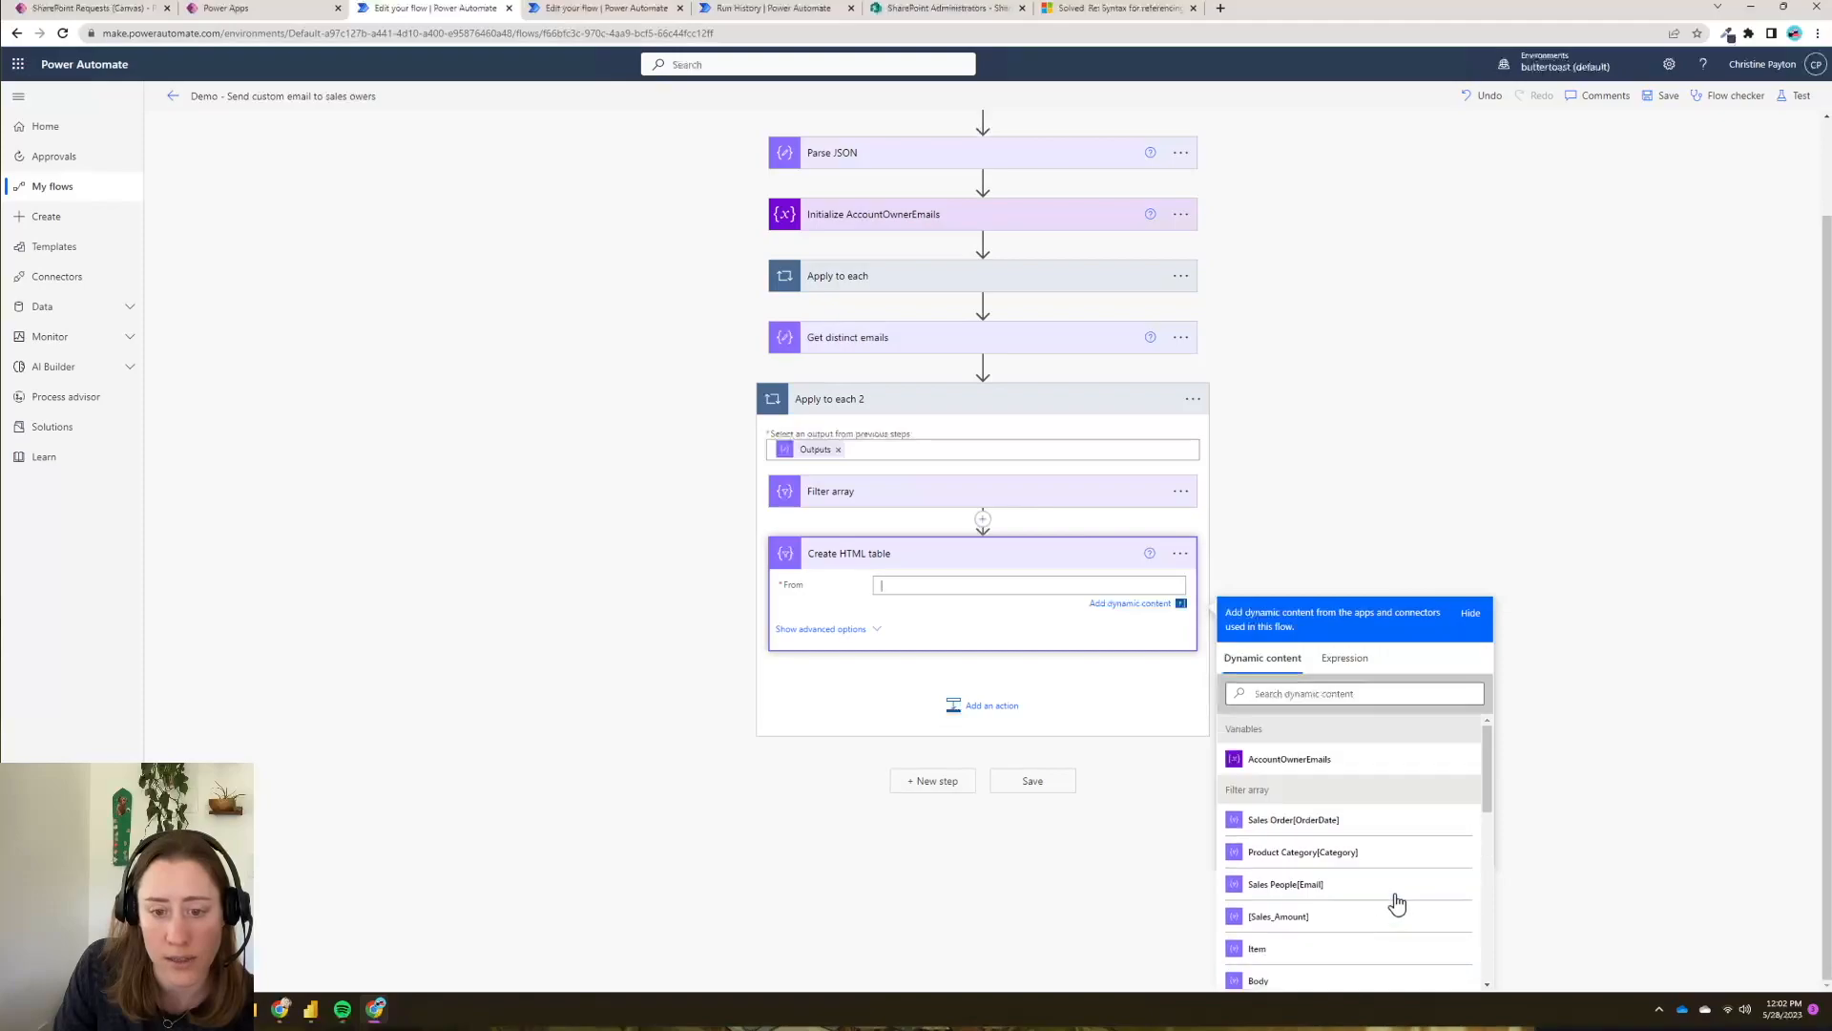
pyautogui.click(1300, 983)
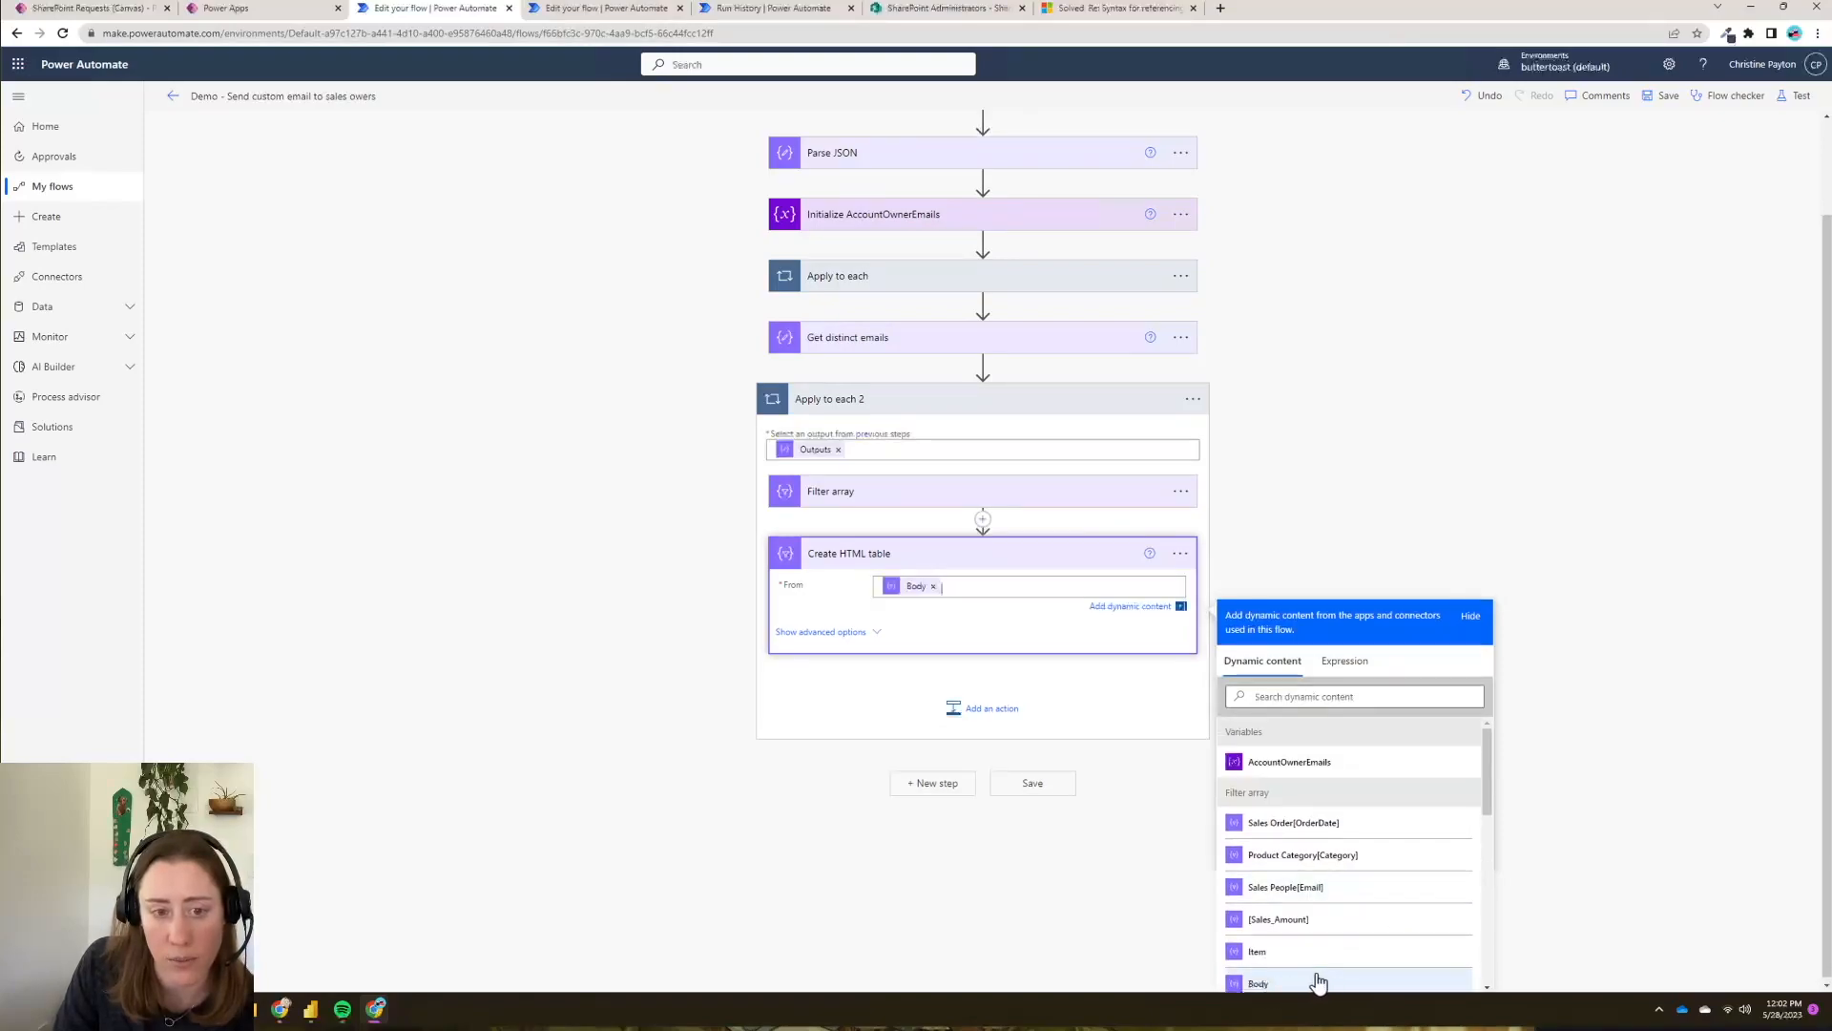
pyautogui.click(788, 635)
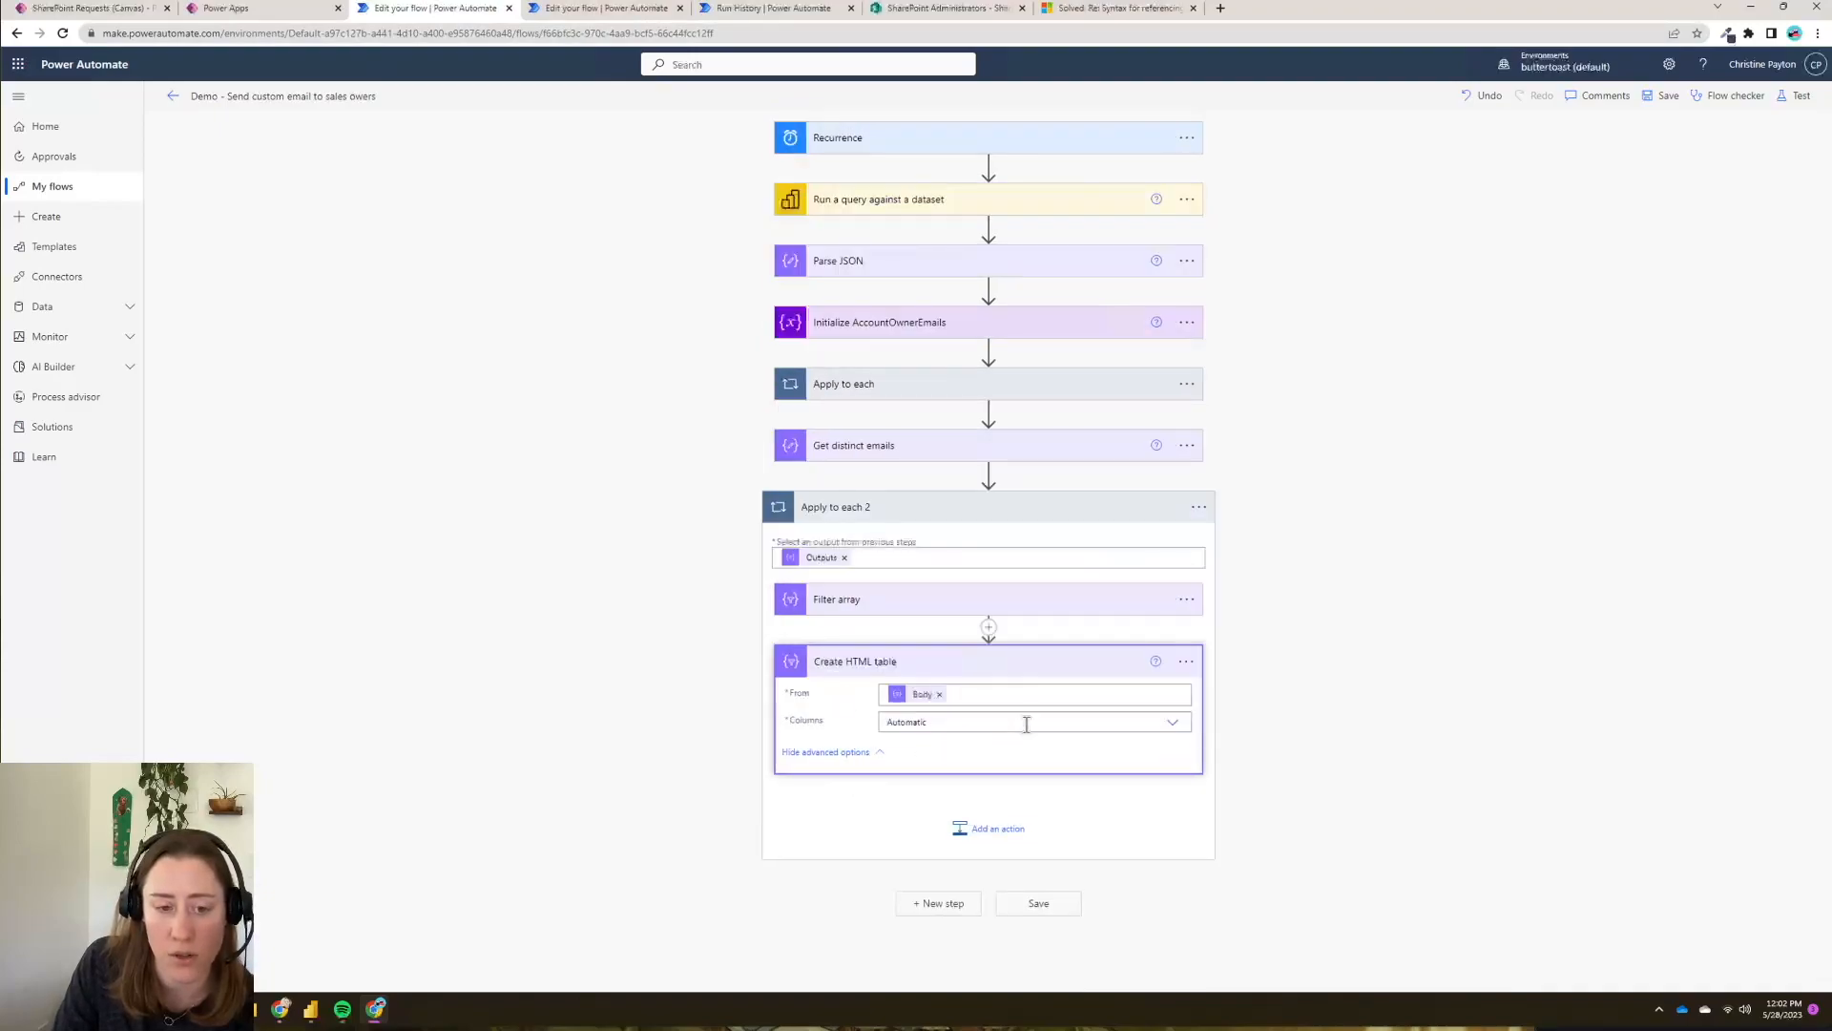
# - Switch the HTML table columns to Custom and map a SalesOrderDate column to the order date field
pyautogui.click(1176, 727)
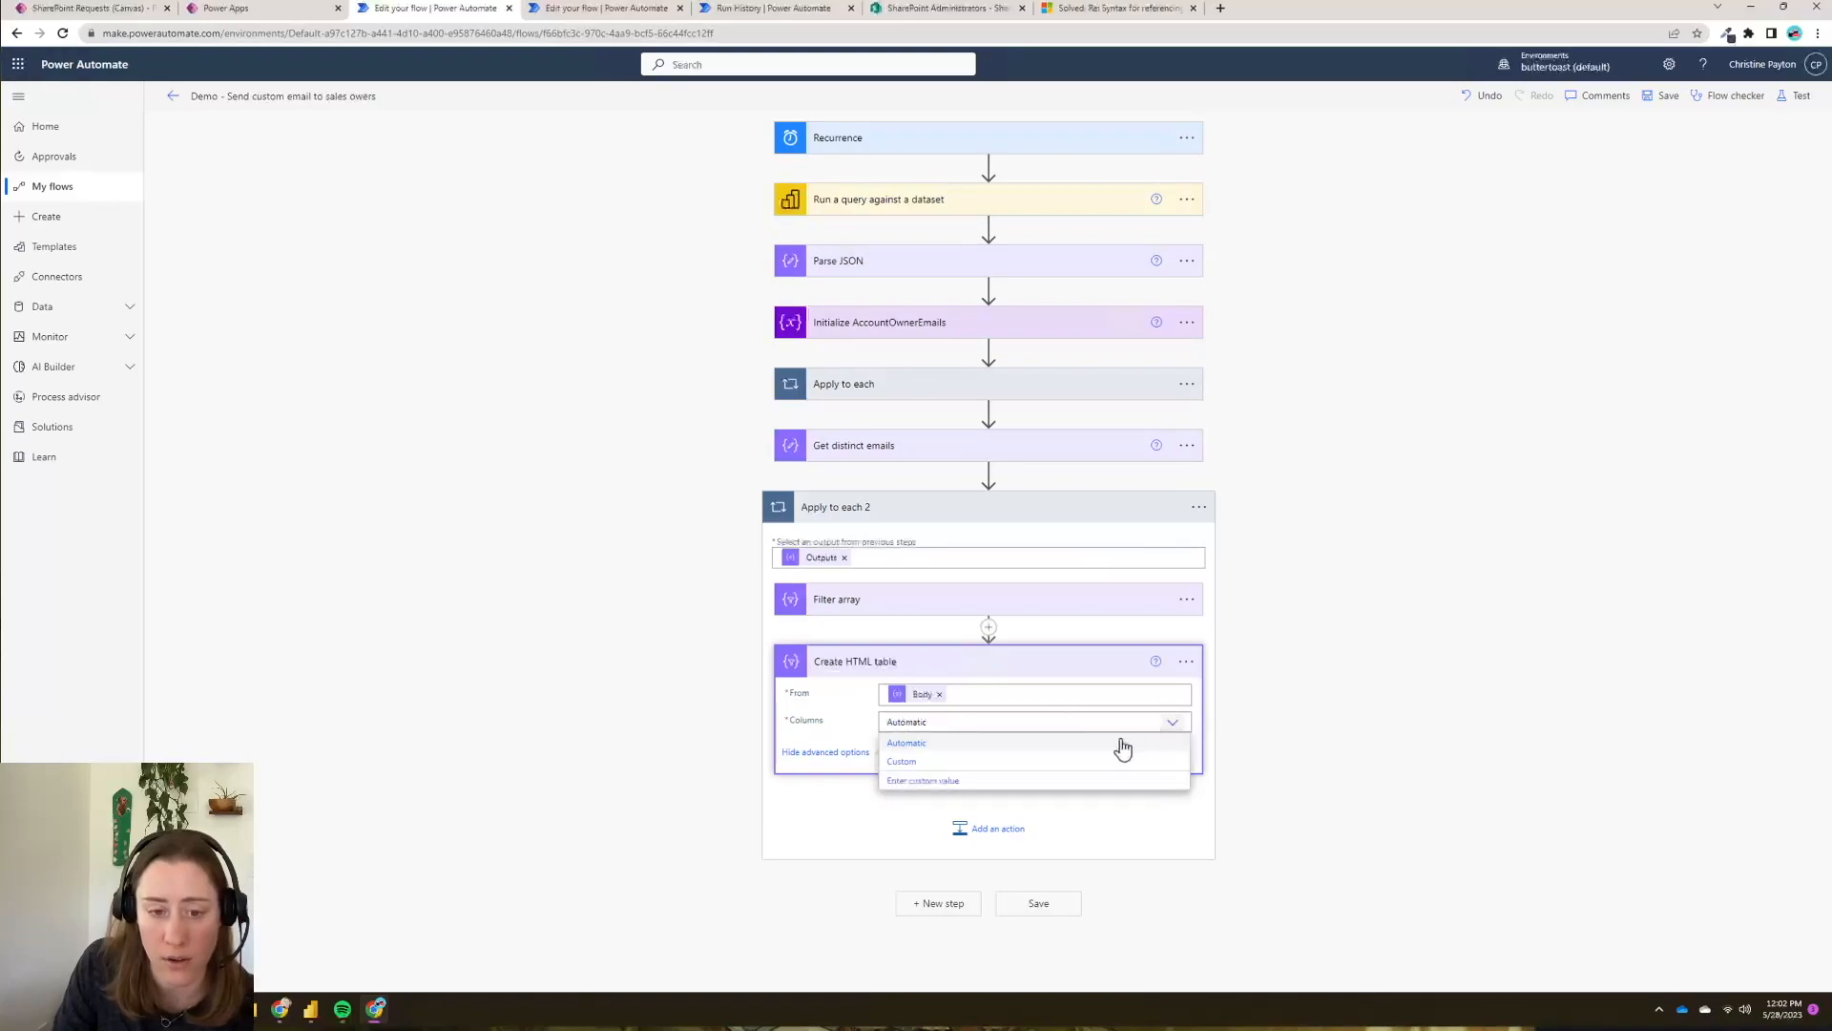
pyautogui.click(924, 763)
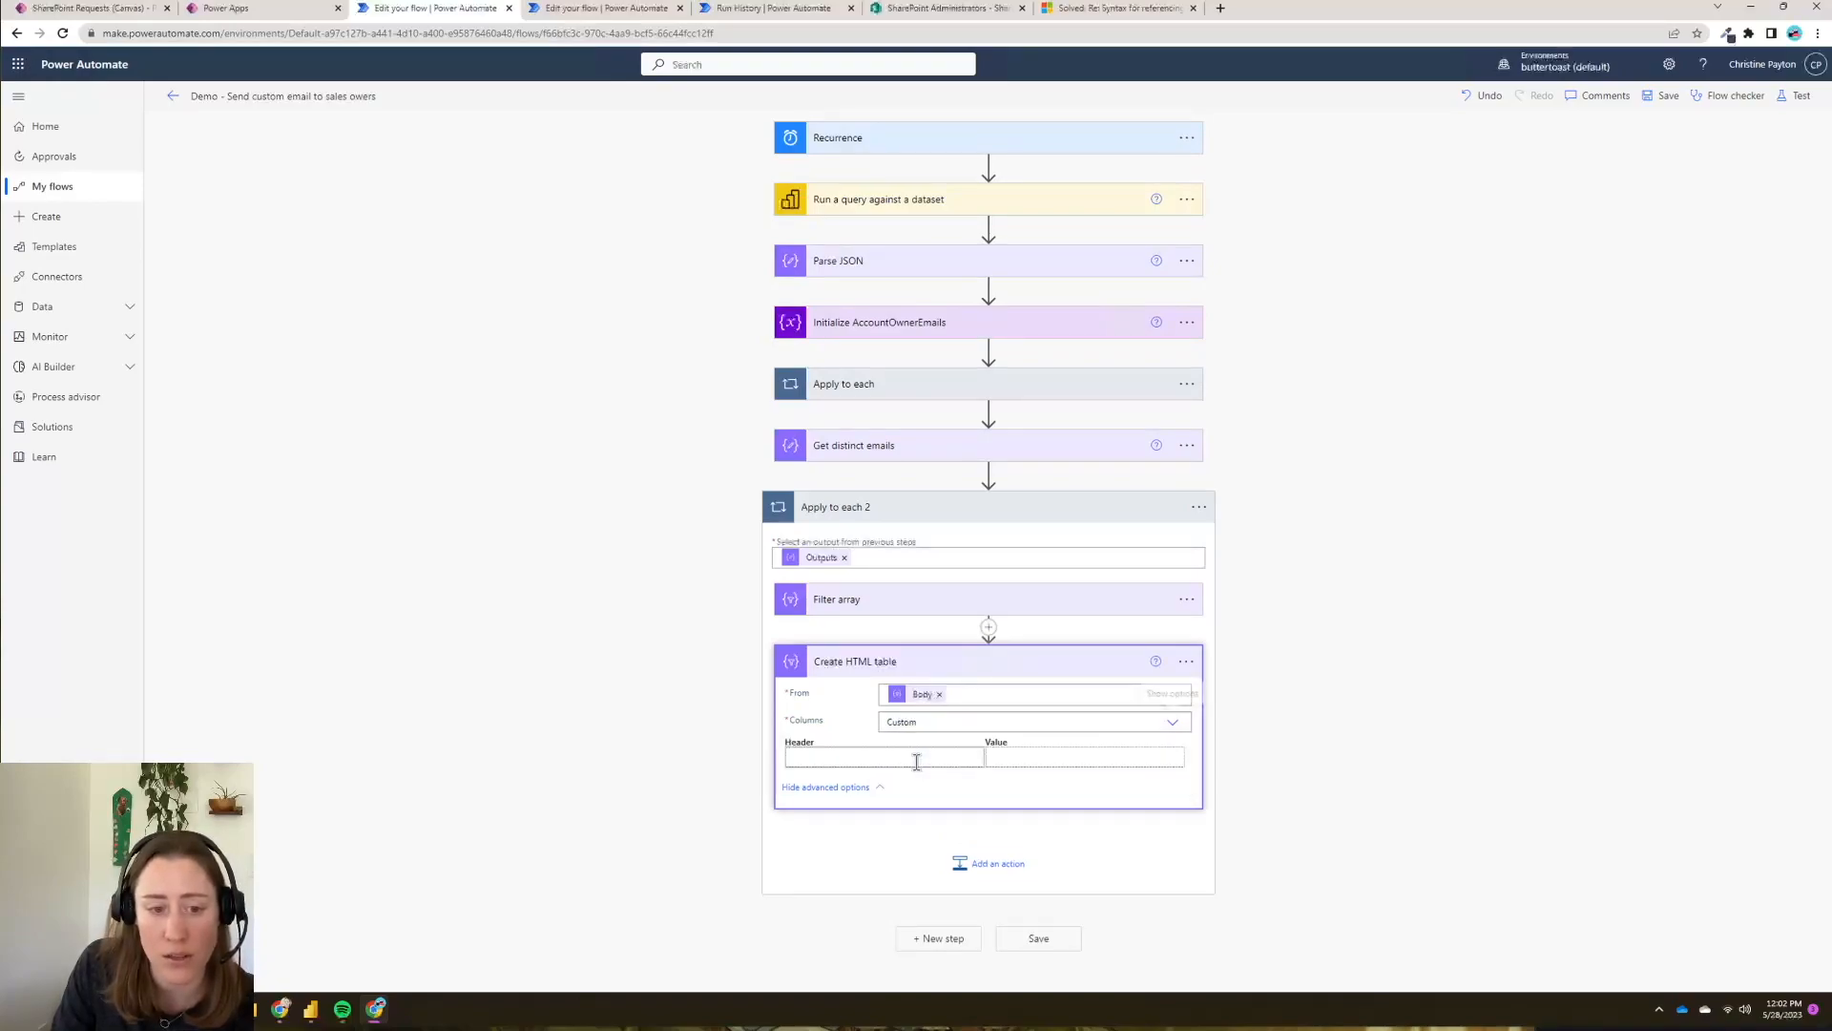
pyautogui.click(914, 761)
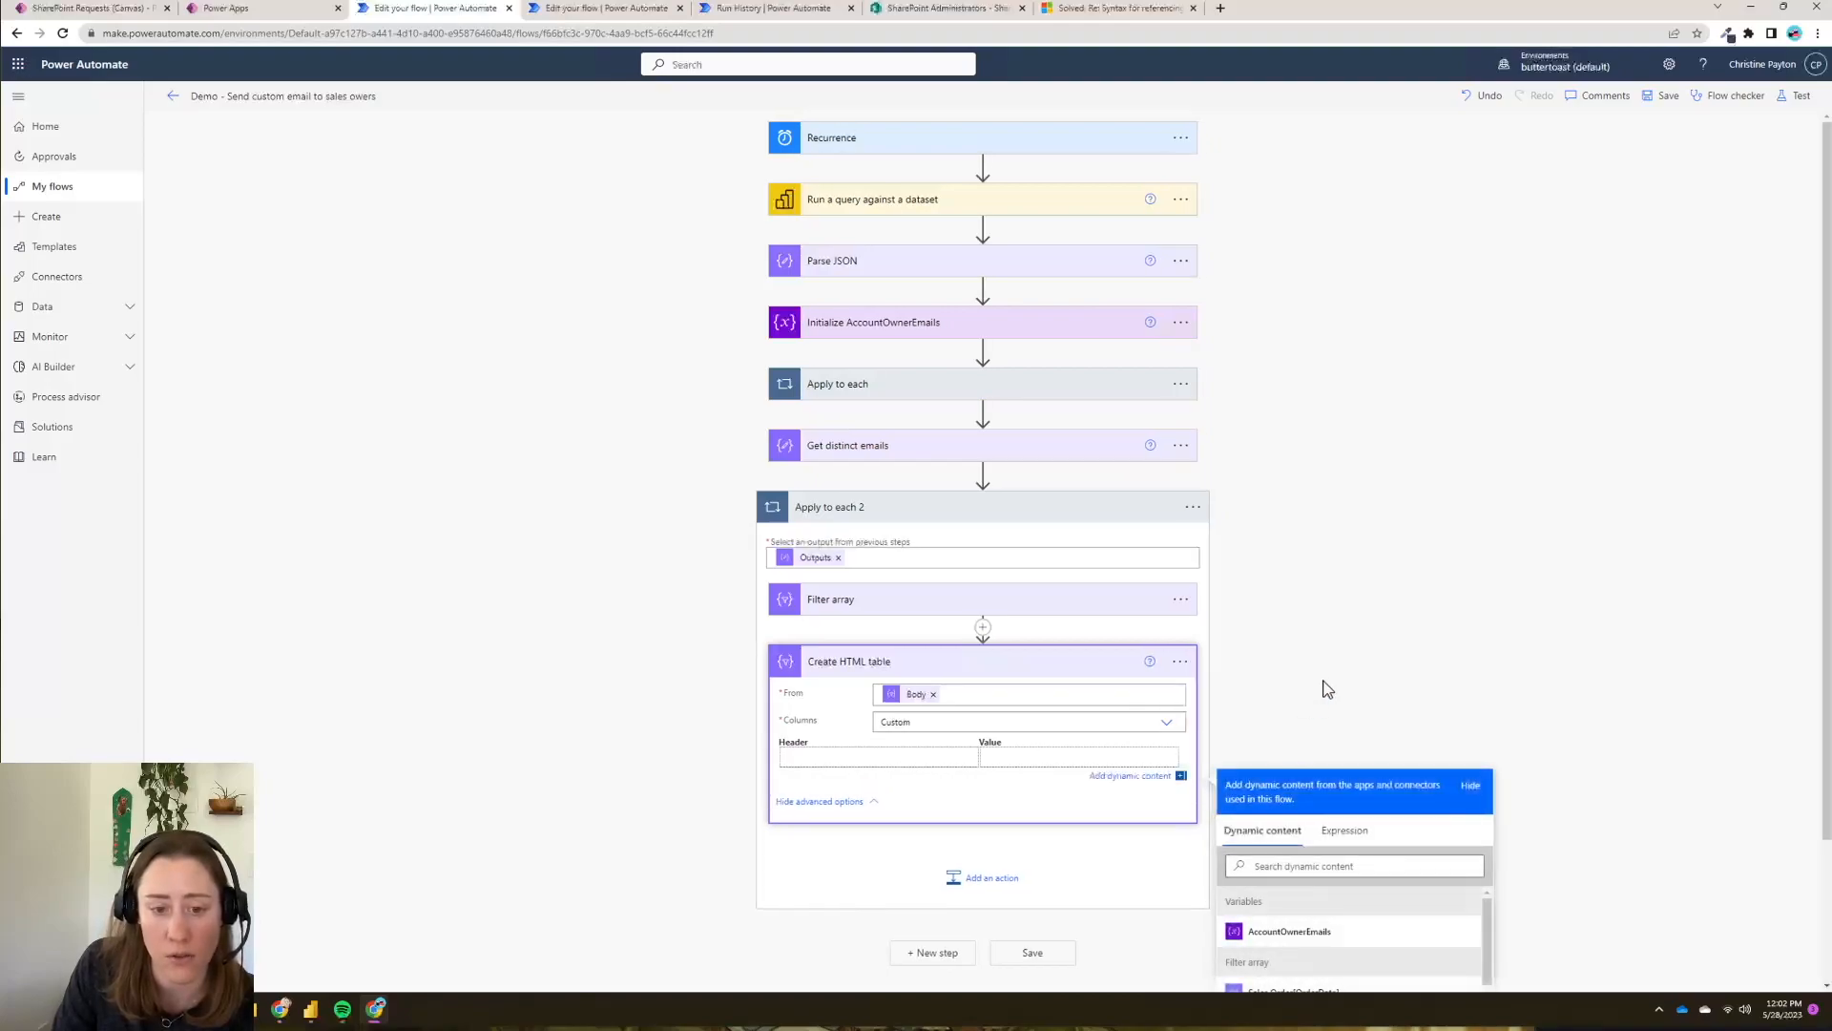
pyautogui.scroll(-2, 1321, 687)
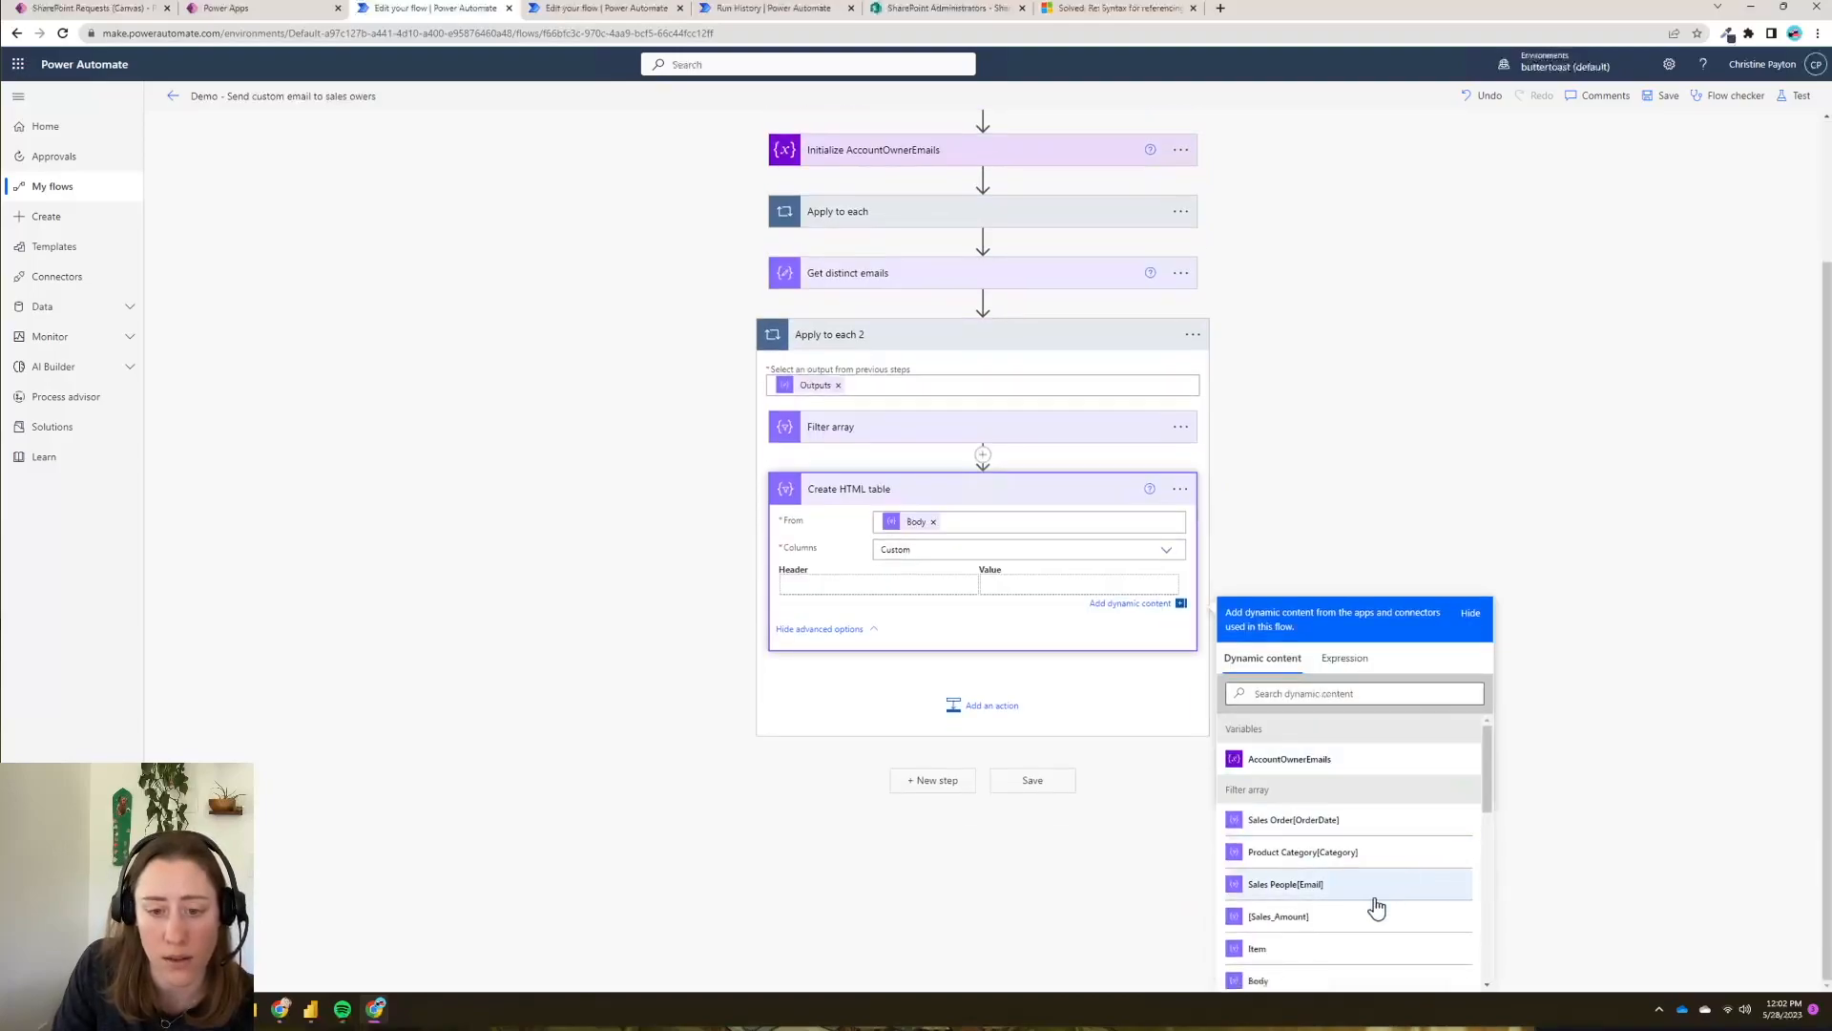
pyautogui.click(867, 584)
pyautogui.write('SalesOrderDate')
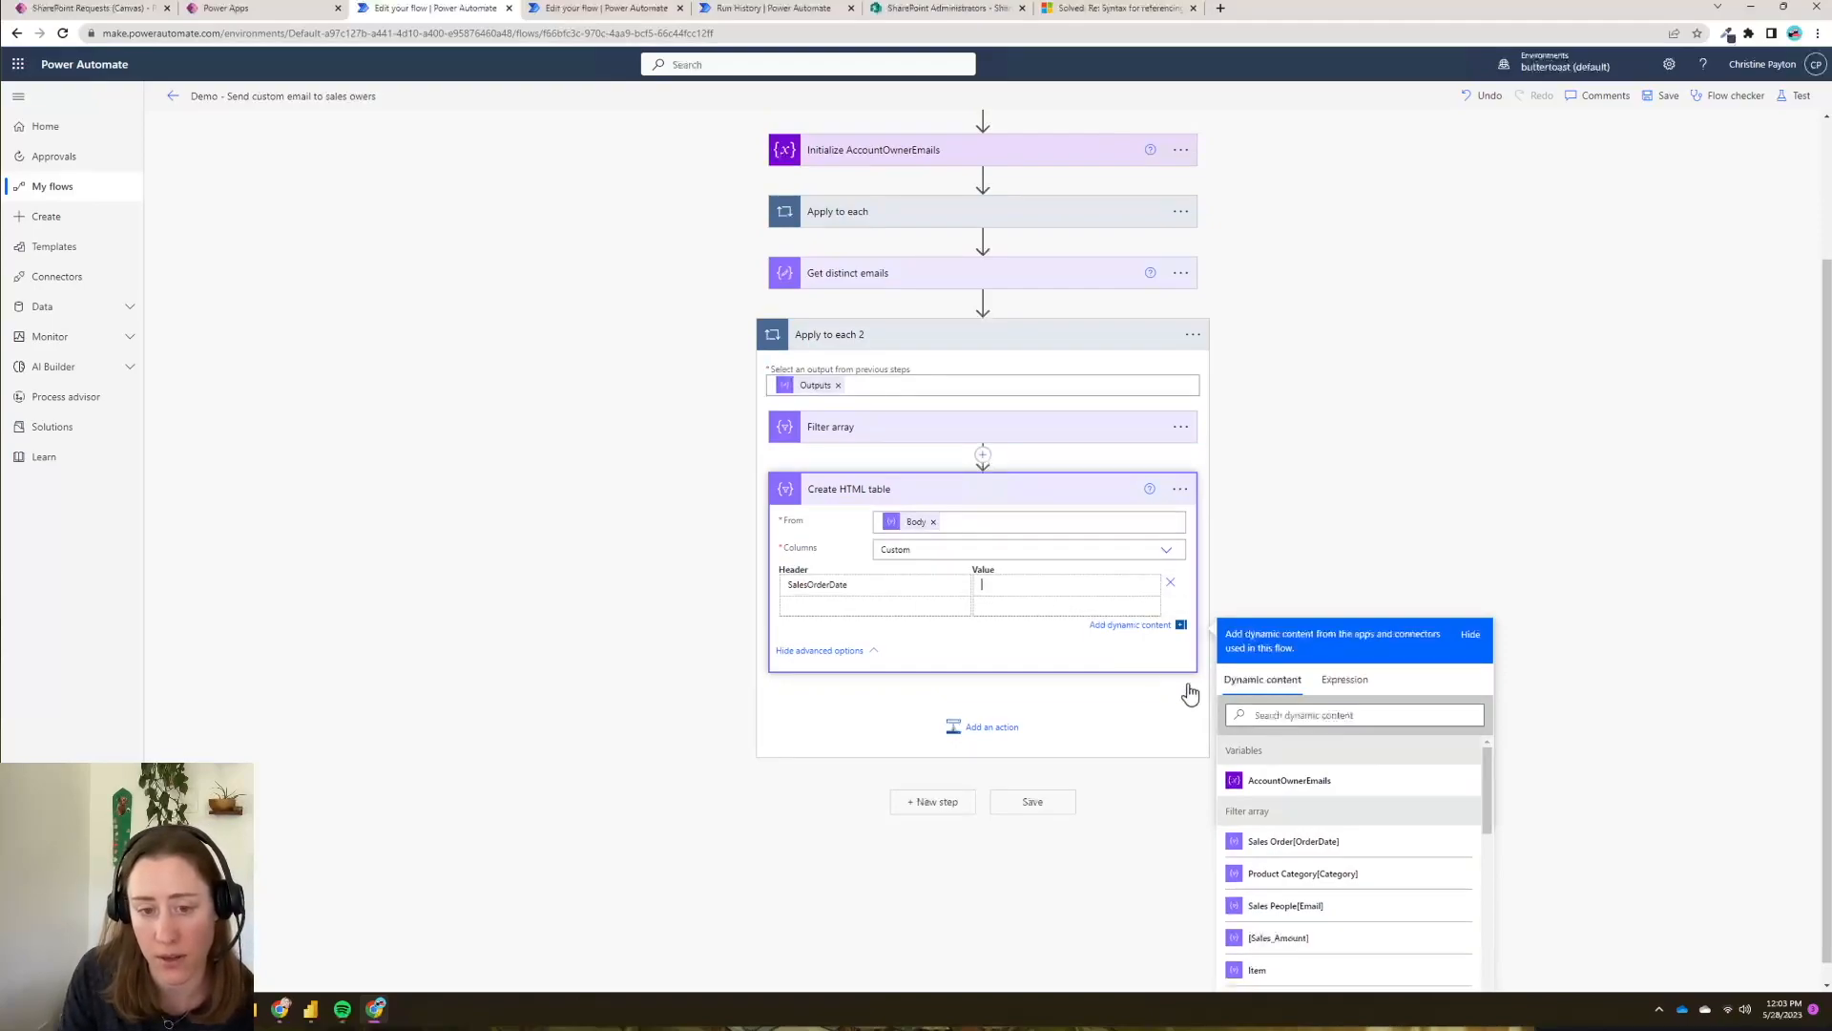
pyautogui.click(1326, 844)
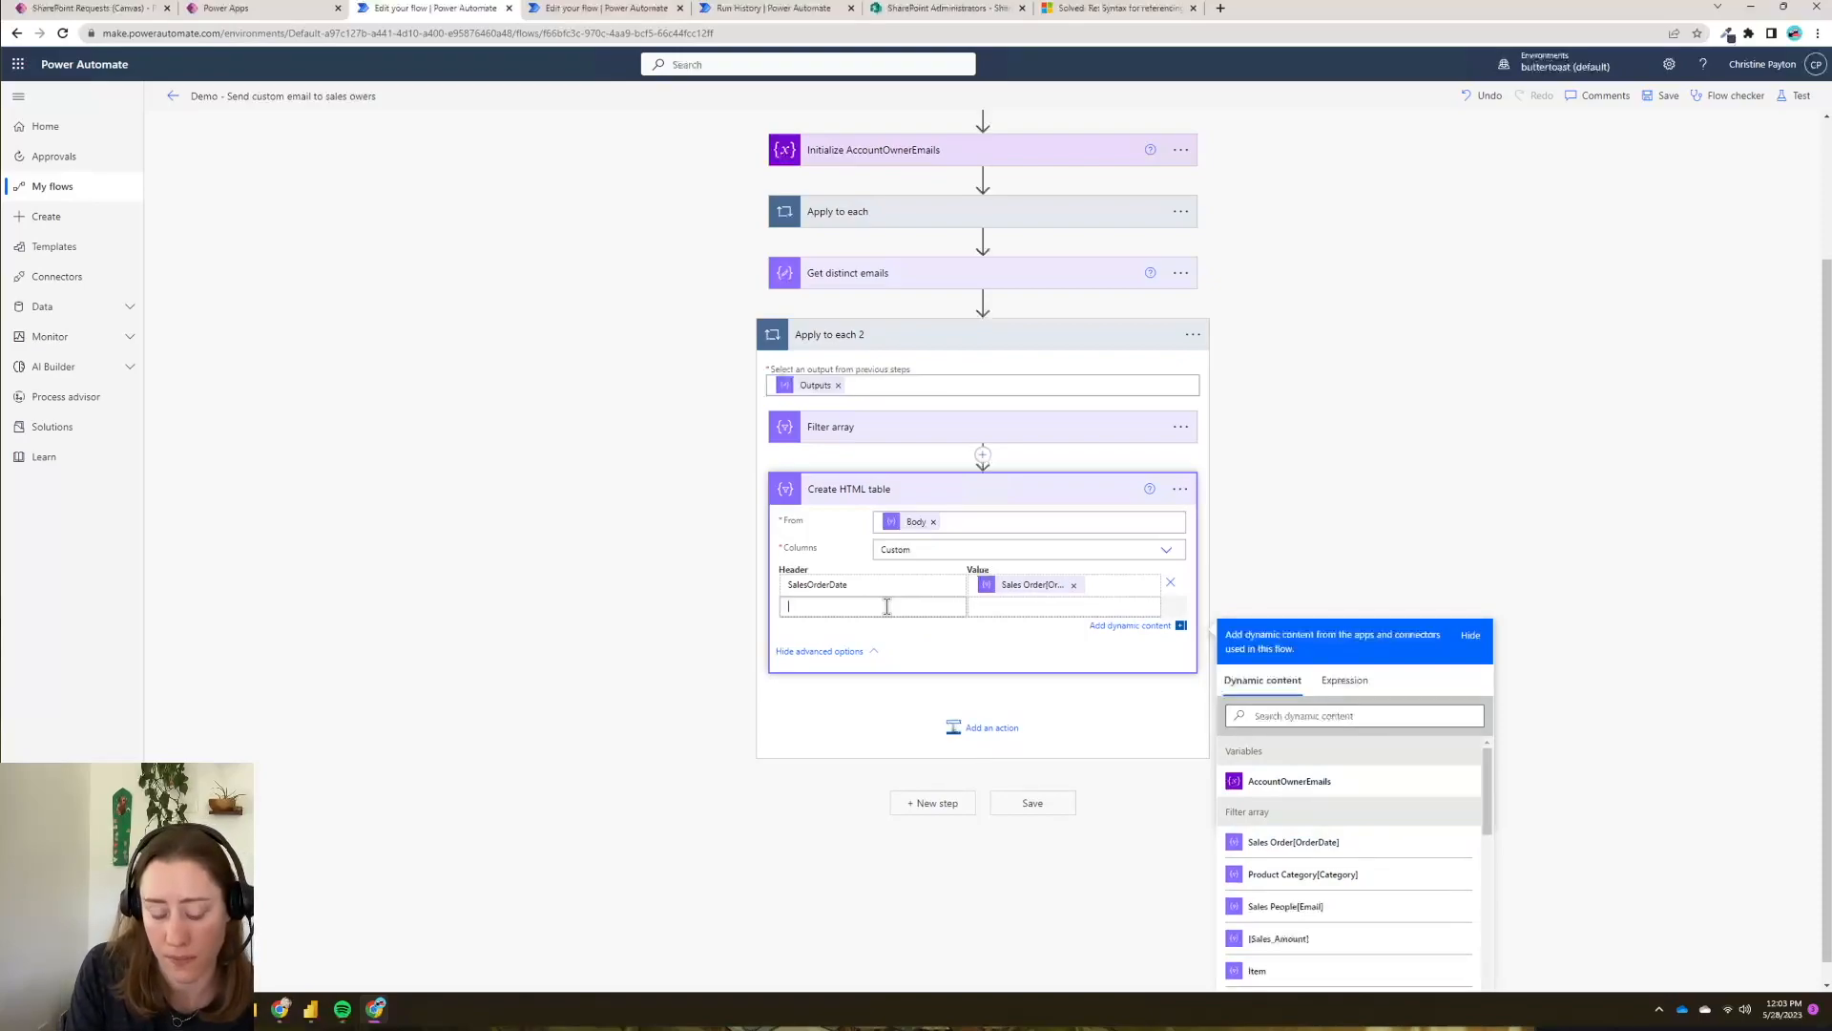
# - Add ProductCategory and SalesAmount columns mapped to the product category and sales amount fields
pyautogui.write('ProductCategory')
pyautogui.click(1002, 604)
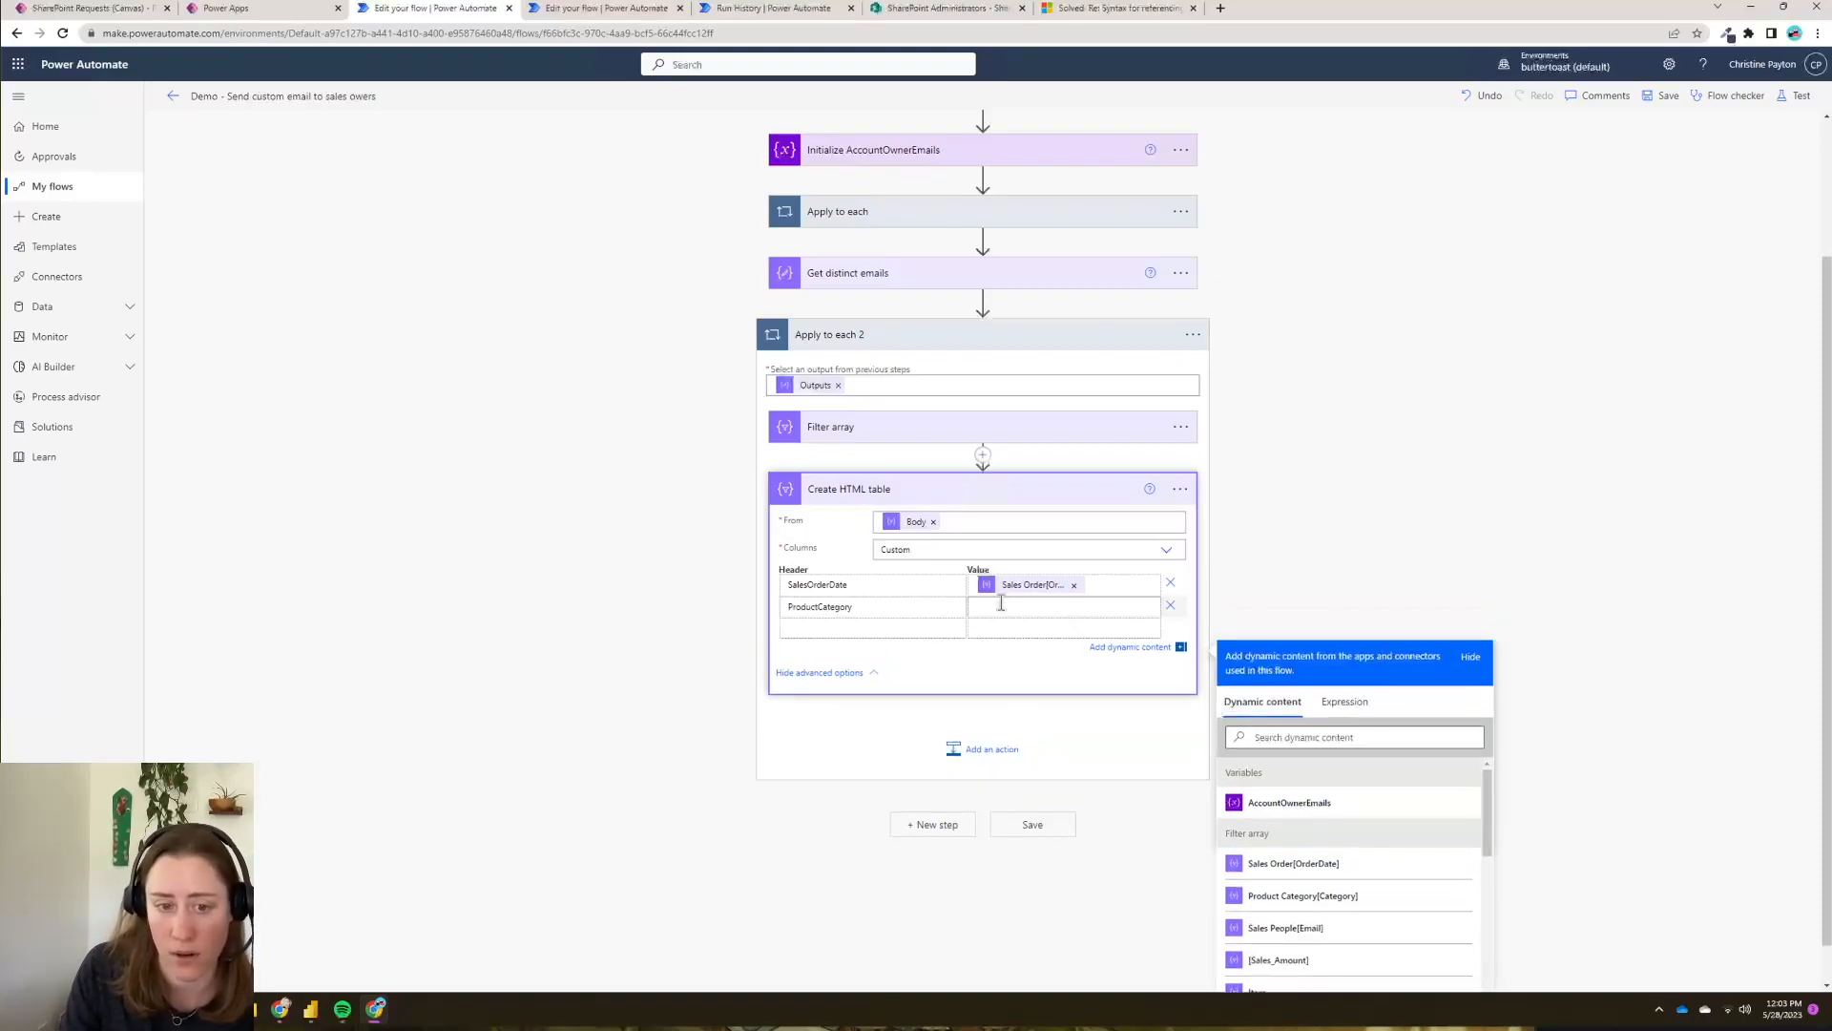
pyautogui.click(1341, 895)
pyautogui.click(863, 631)
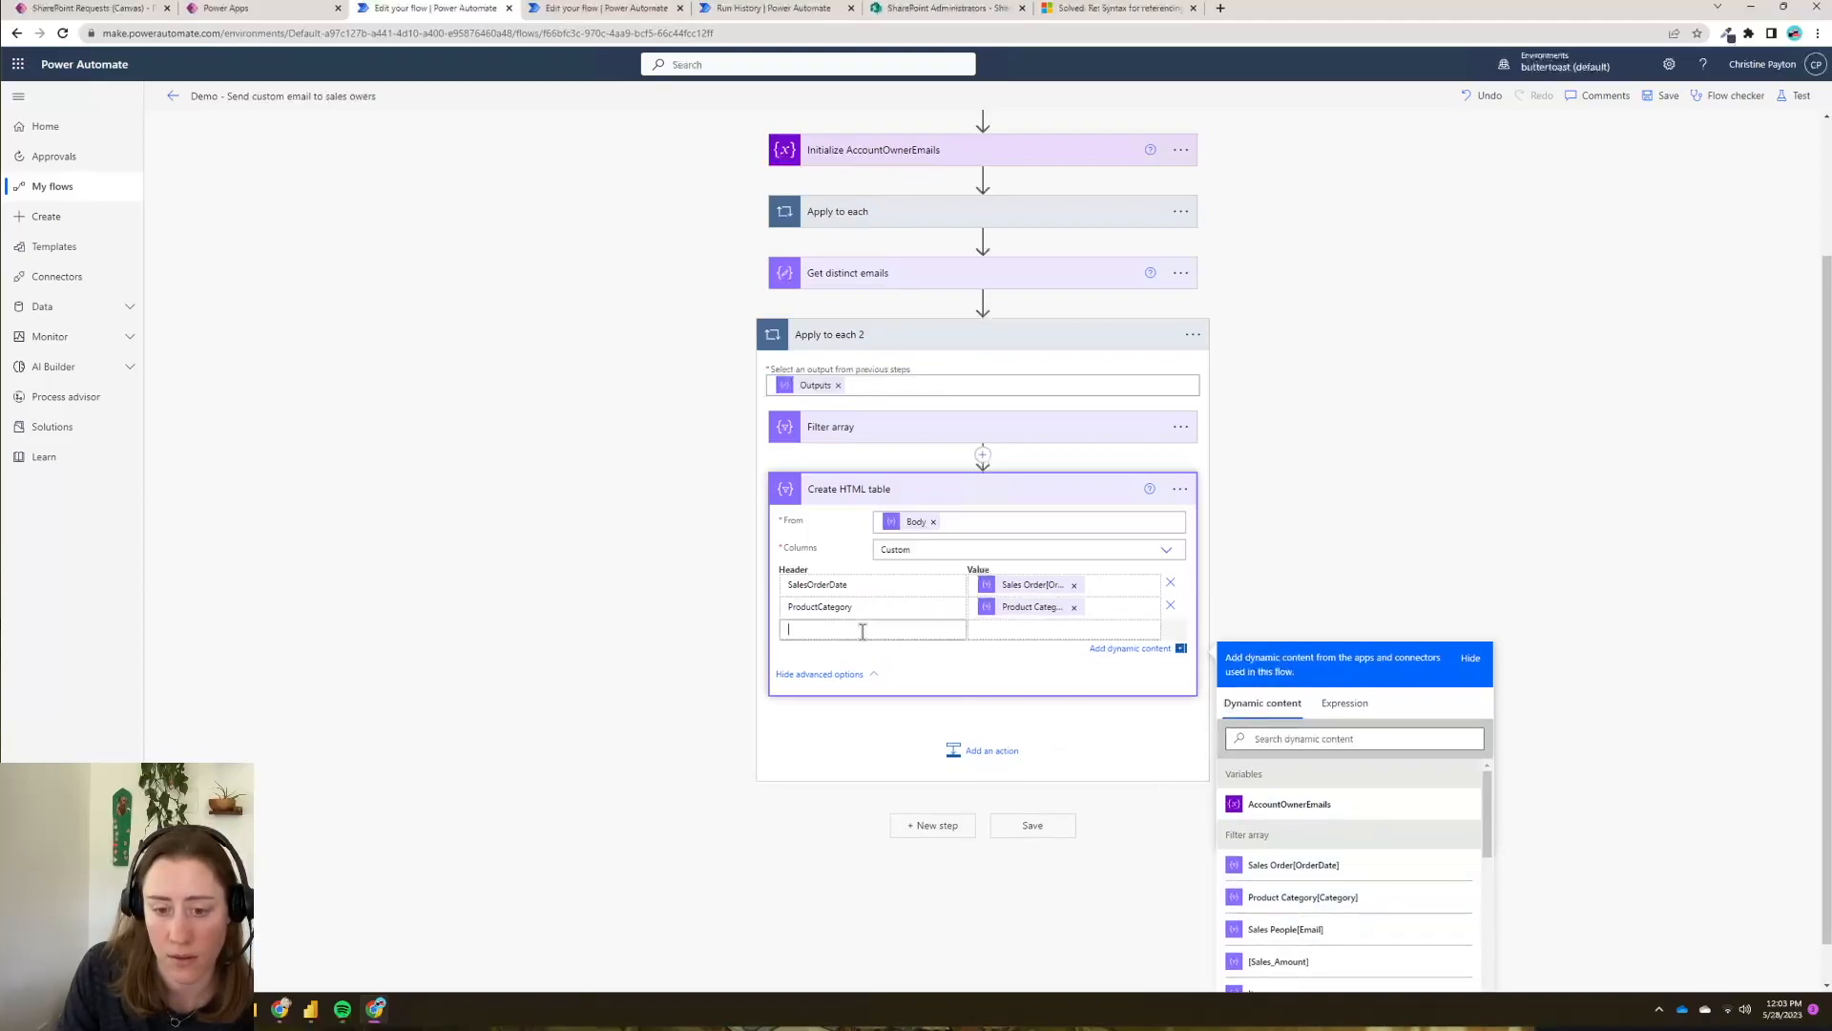
pyautogui.write('SalesAmount')
pyautogui.click(1061, 633)
pyautogui.click(1290, 982)
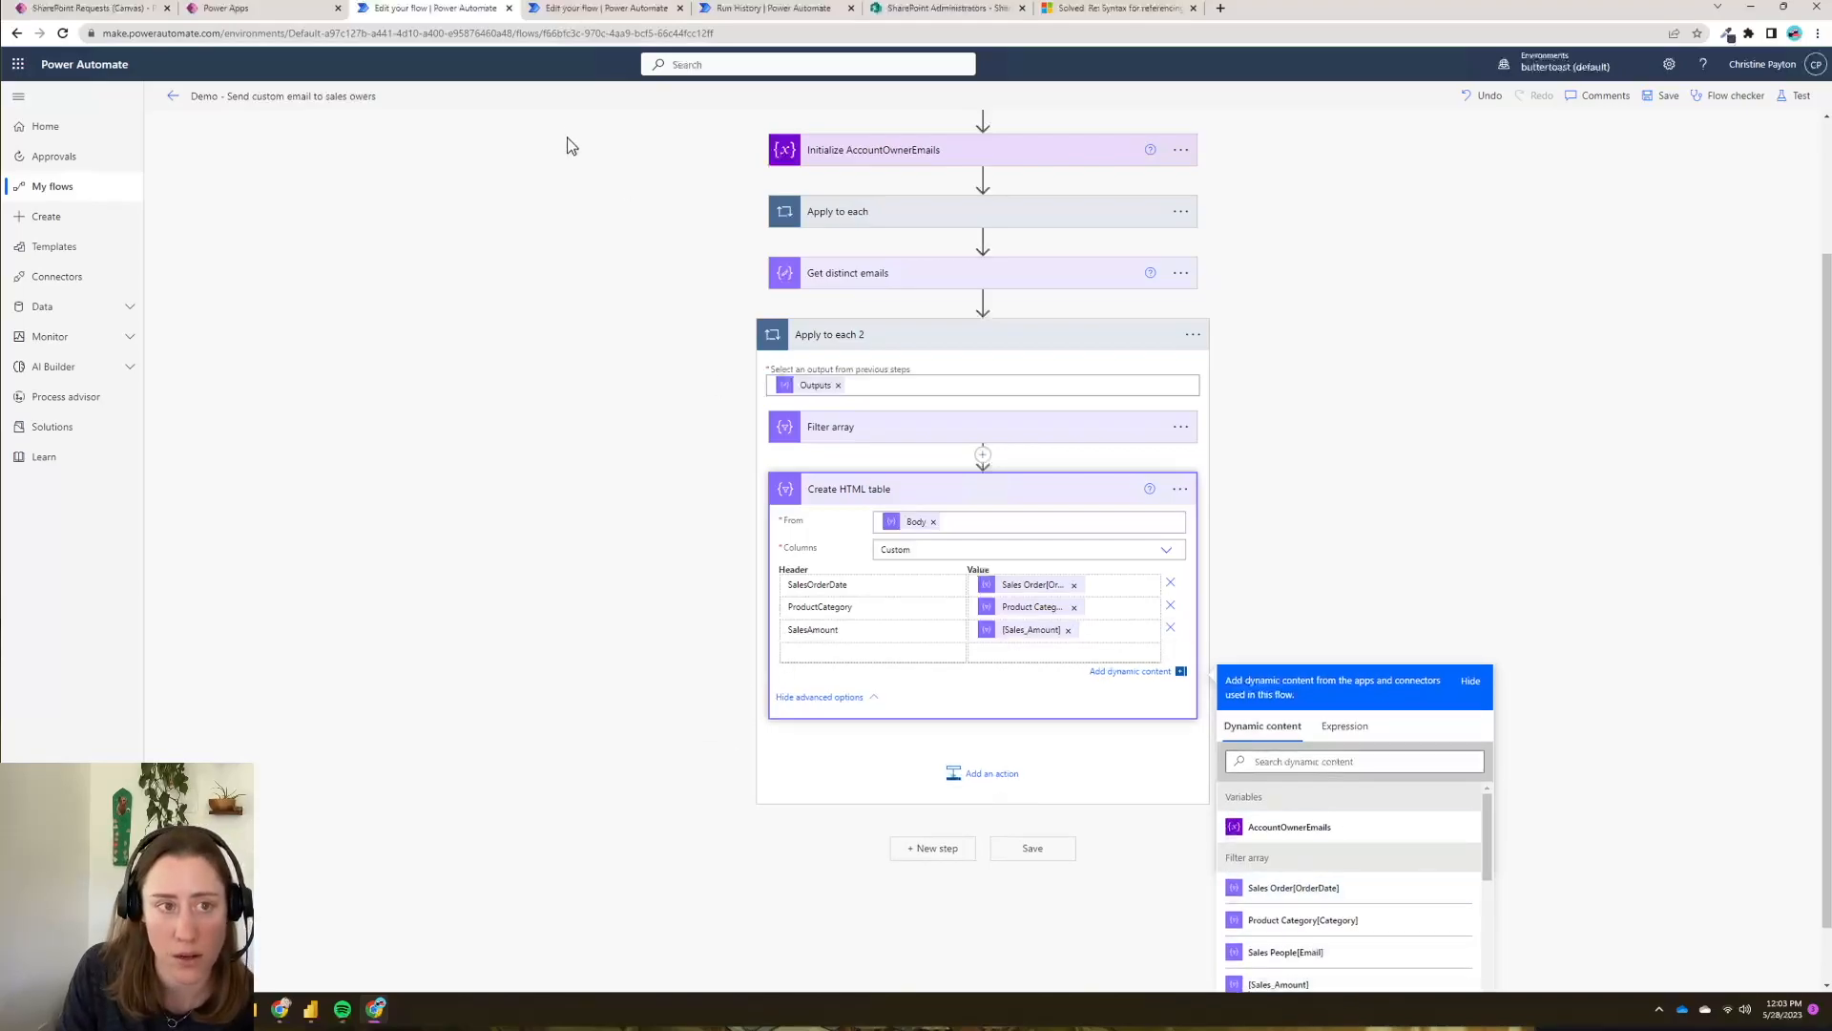
pyautogui.click(920, 771)
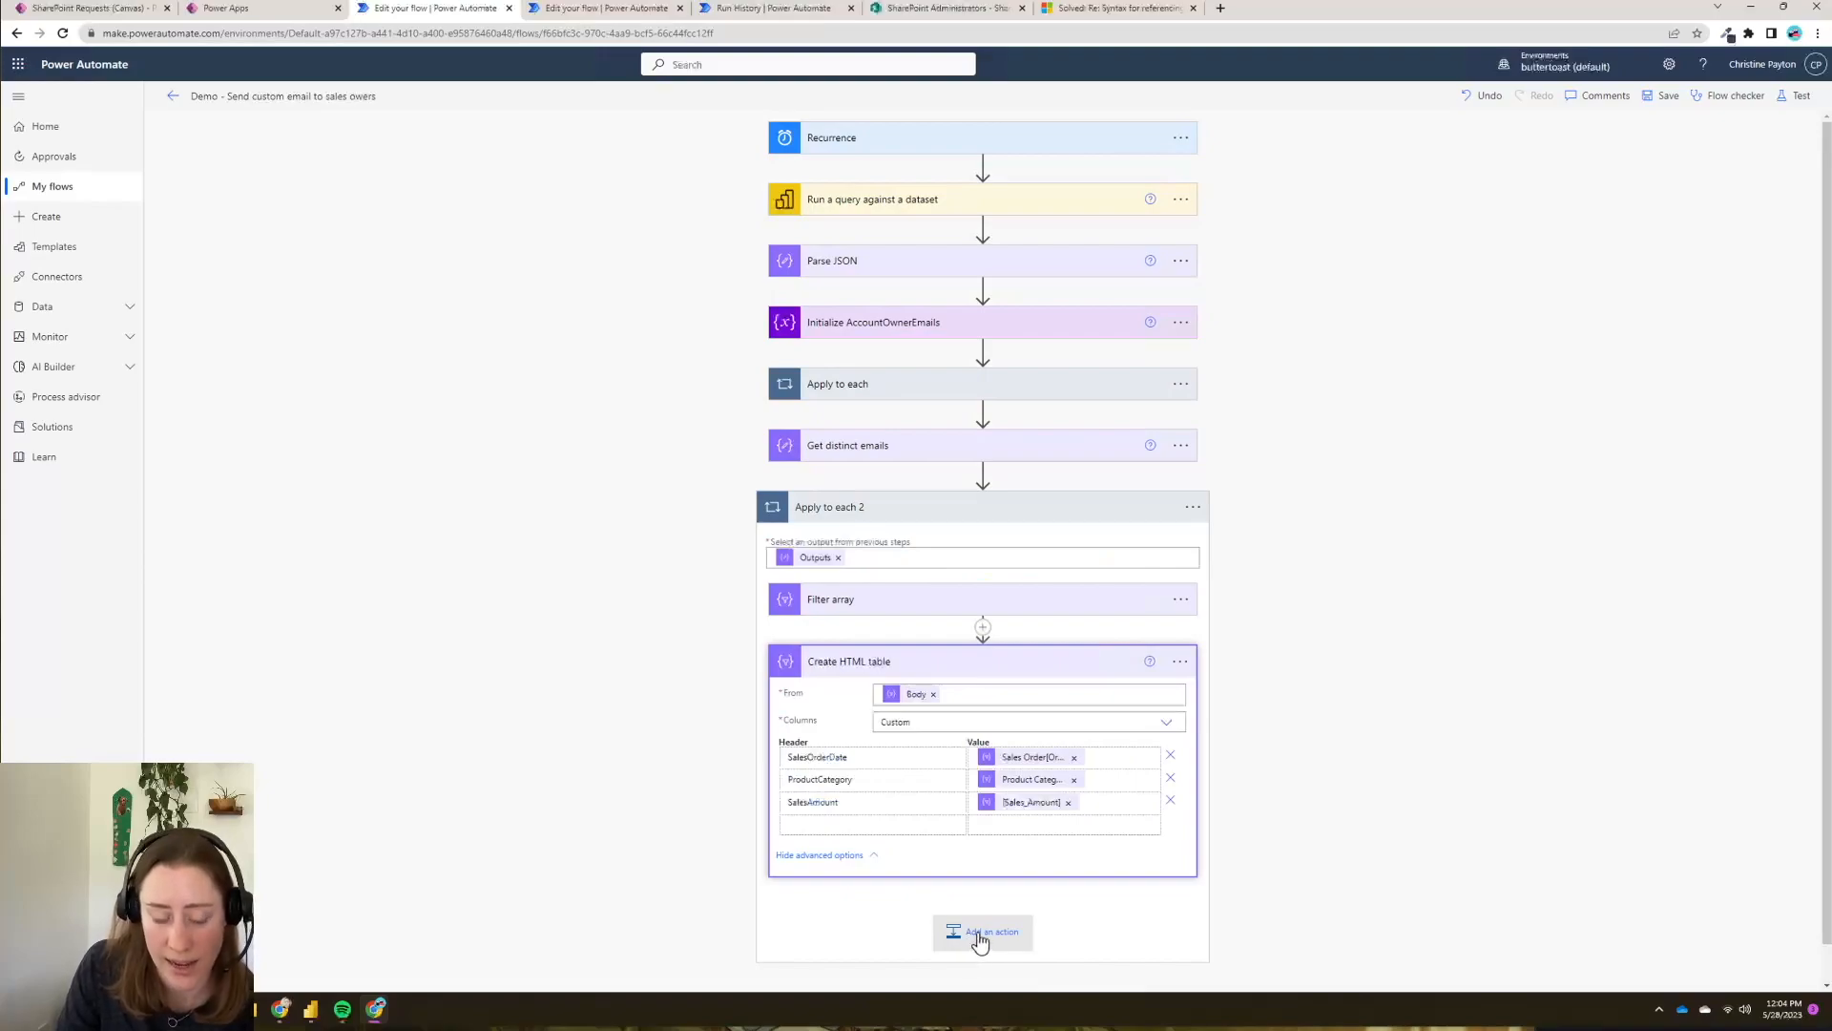
# - Add a Create CSV table action whose source is the filtered Body
pyautogui.click(1034, 945)
pyautogui.write('csv')
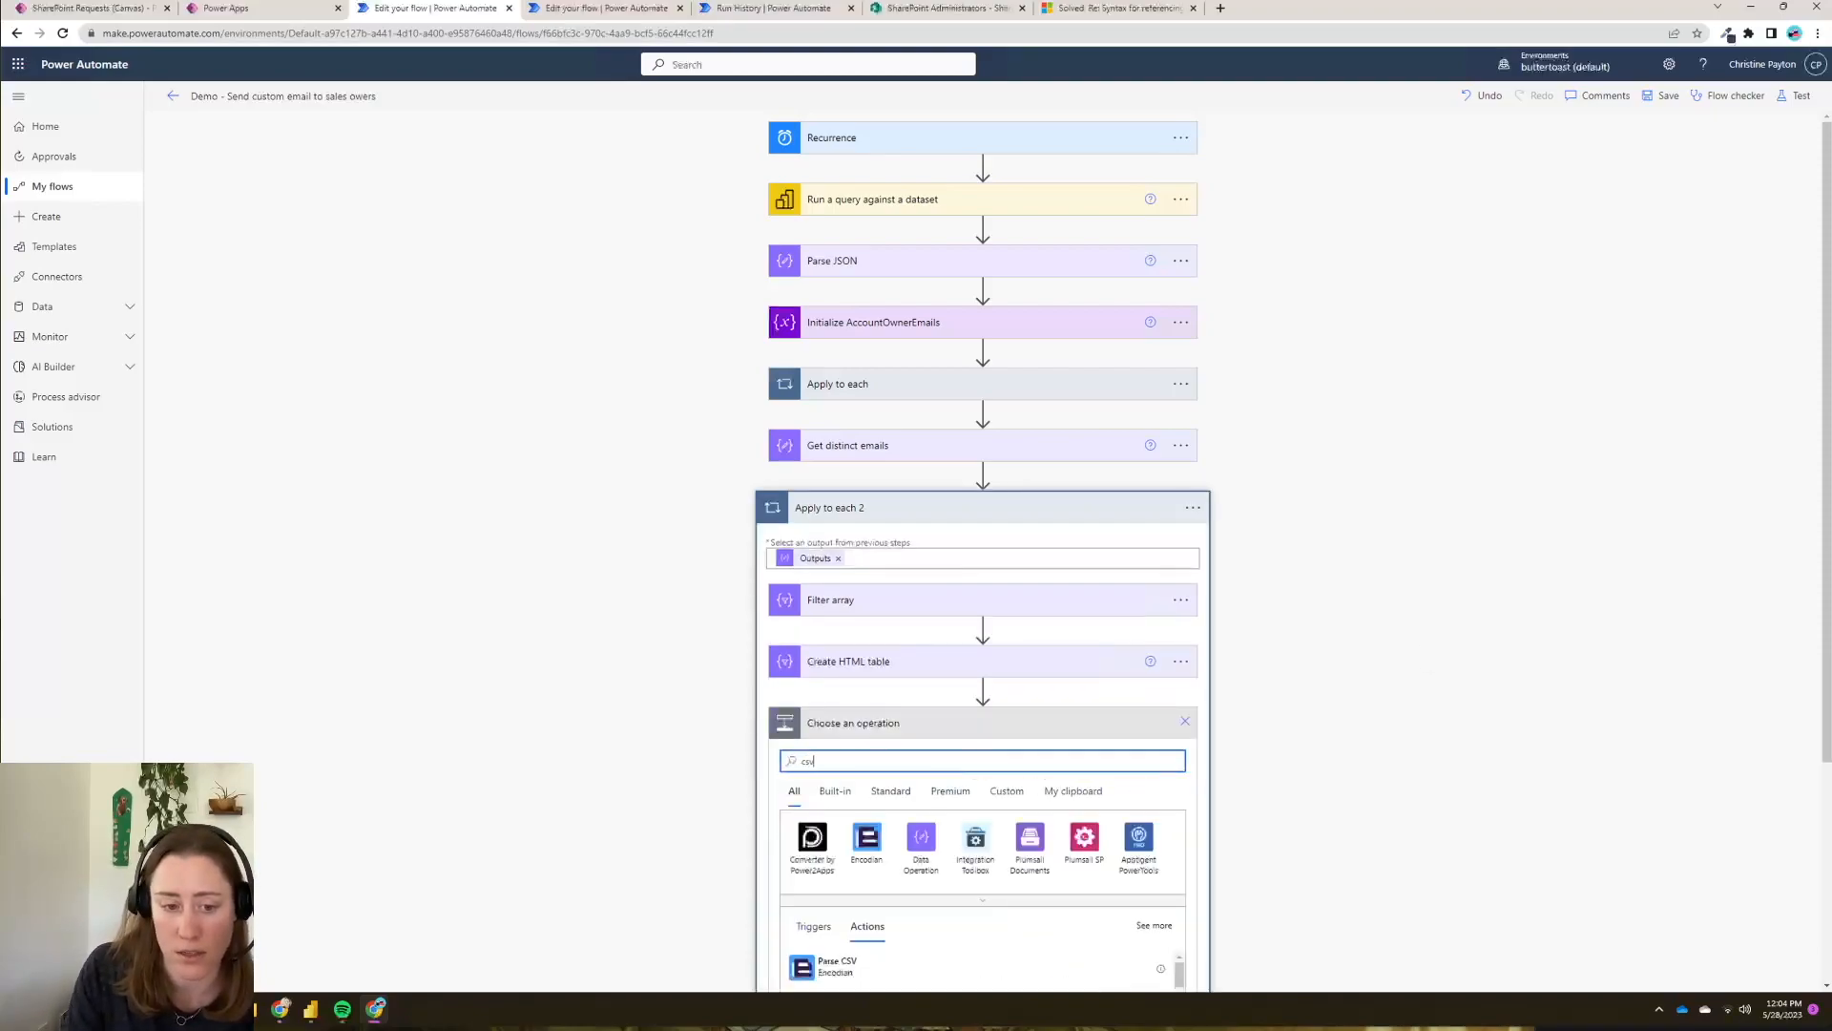
pyautogui.scroll(-3, 1479, 695)
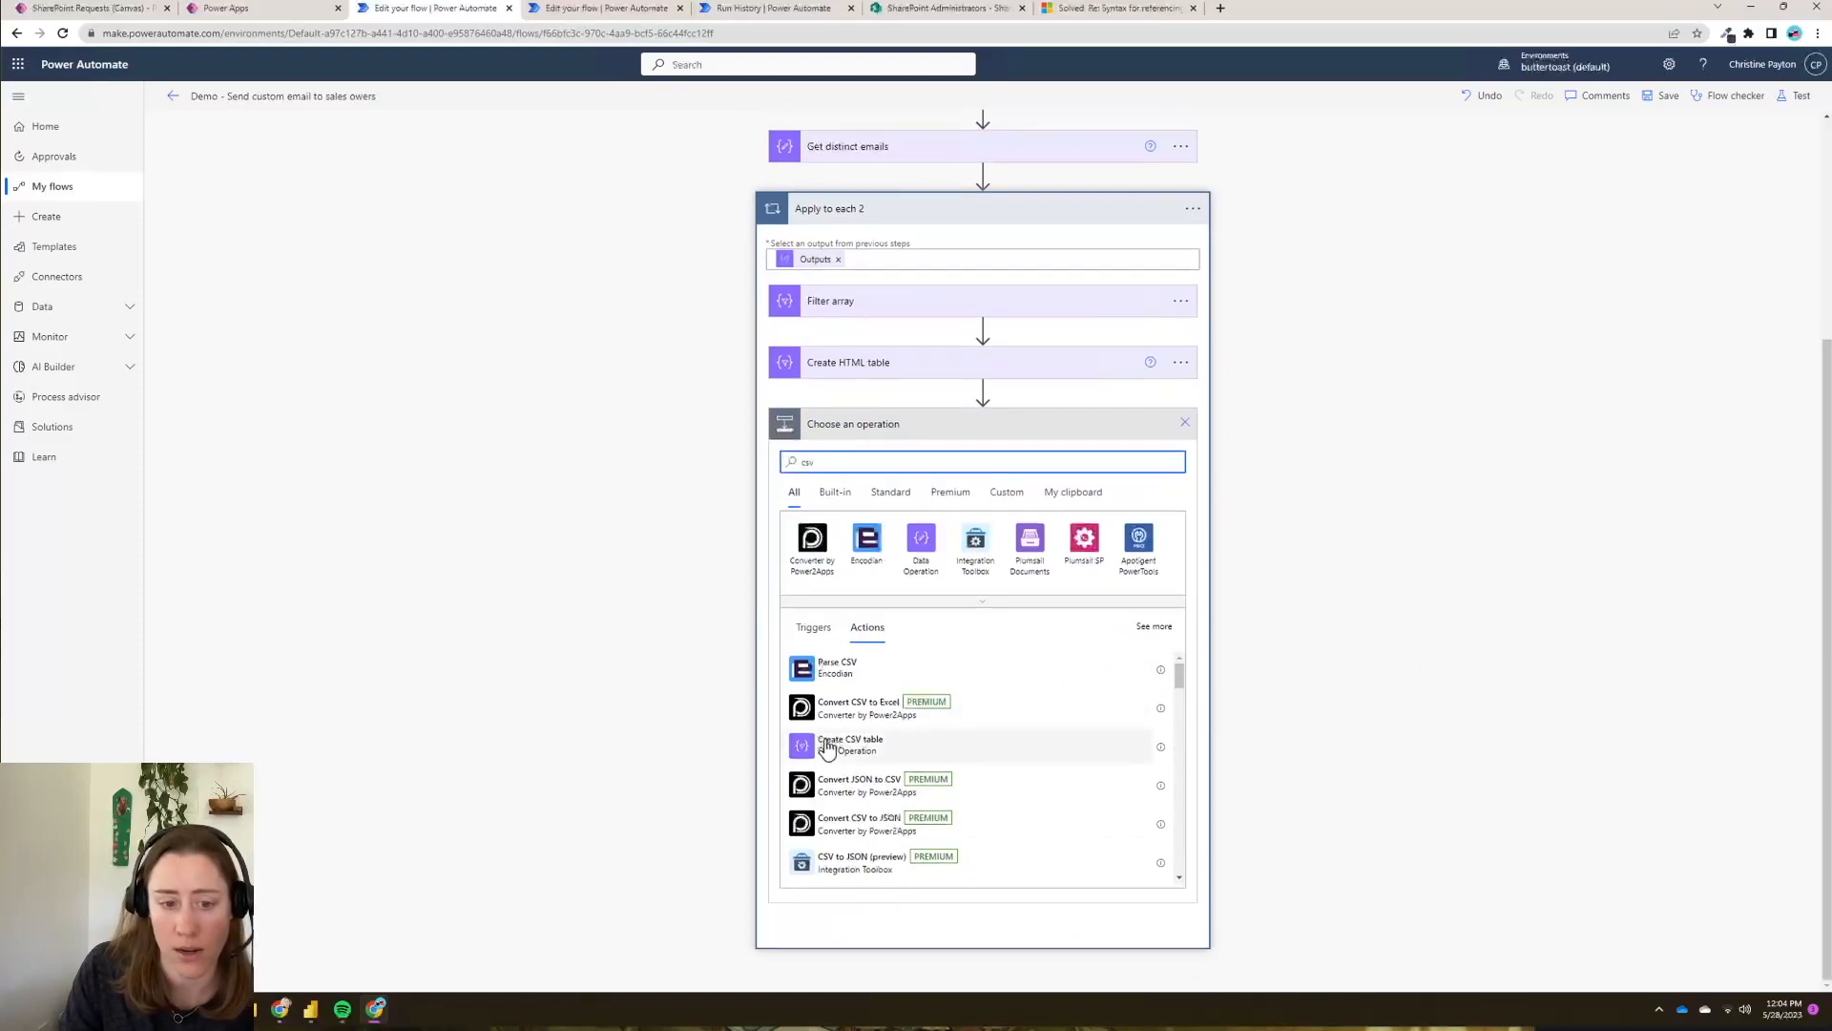
pyautogui.click(859, 747)
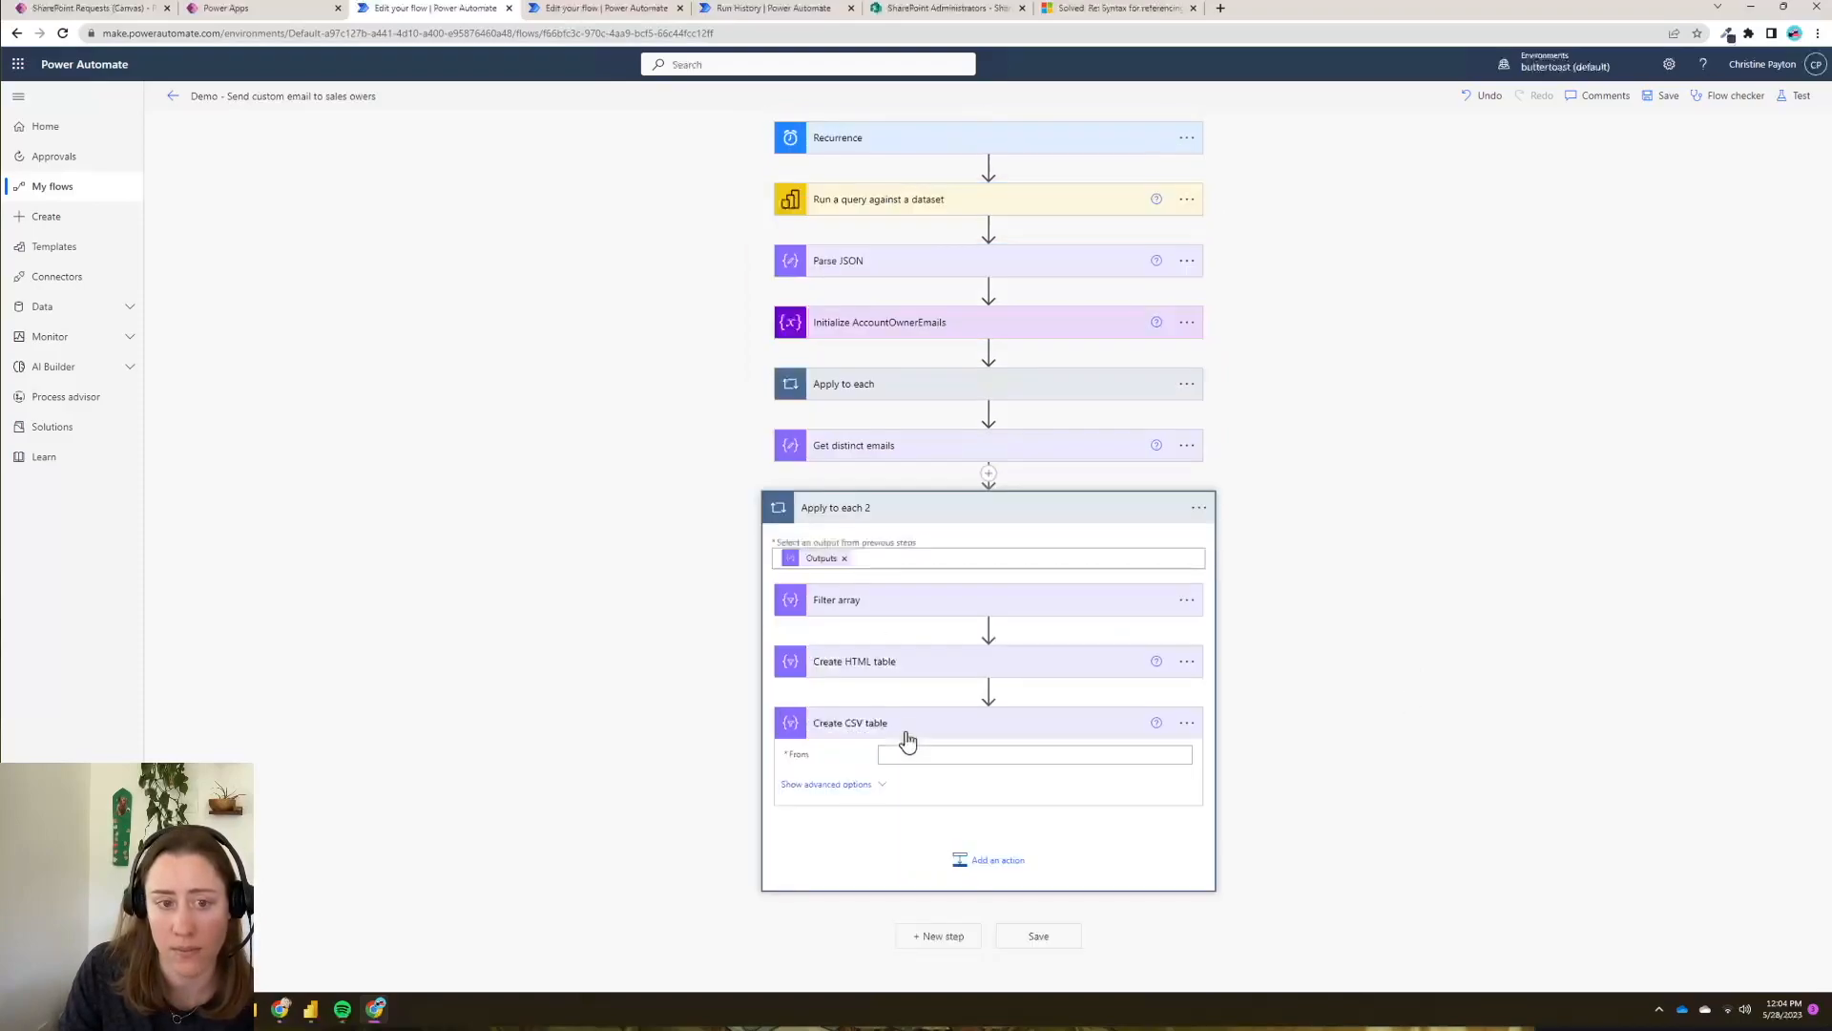
pyautogui.click(964, 754)
pyautogui.scroll(-2, 1652, 761)
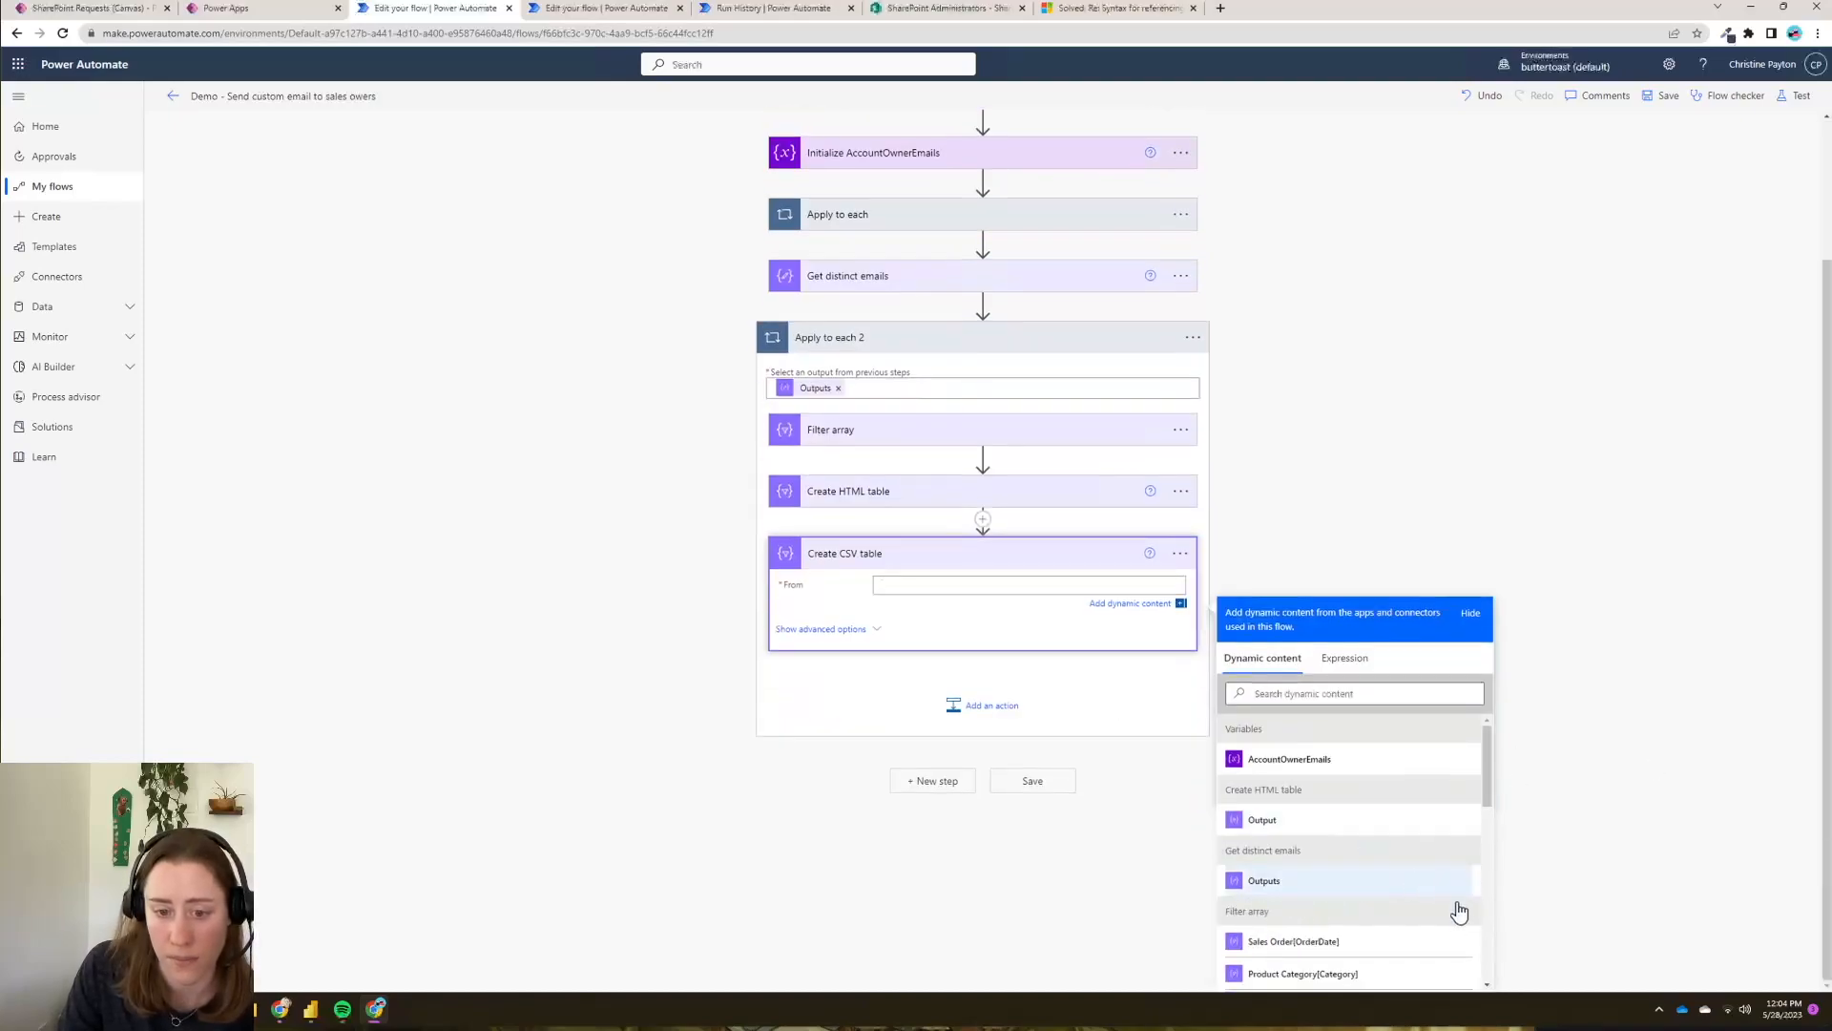
pyautogui.scroll(-2, 1382, 916)
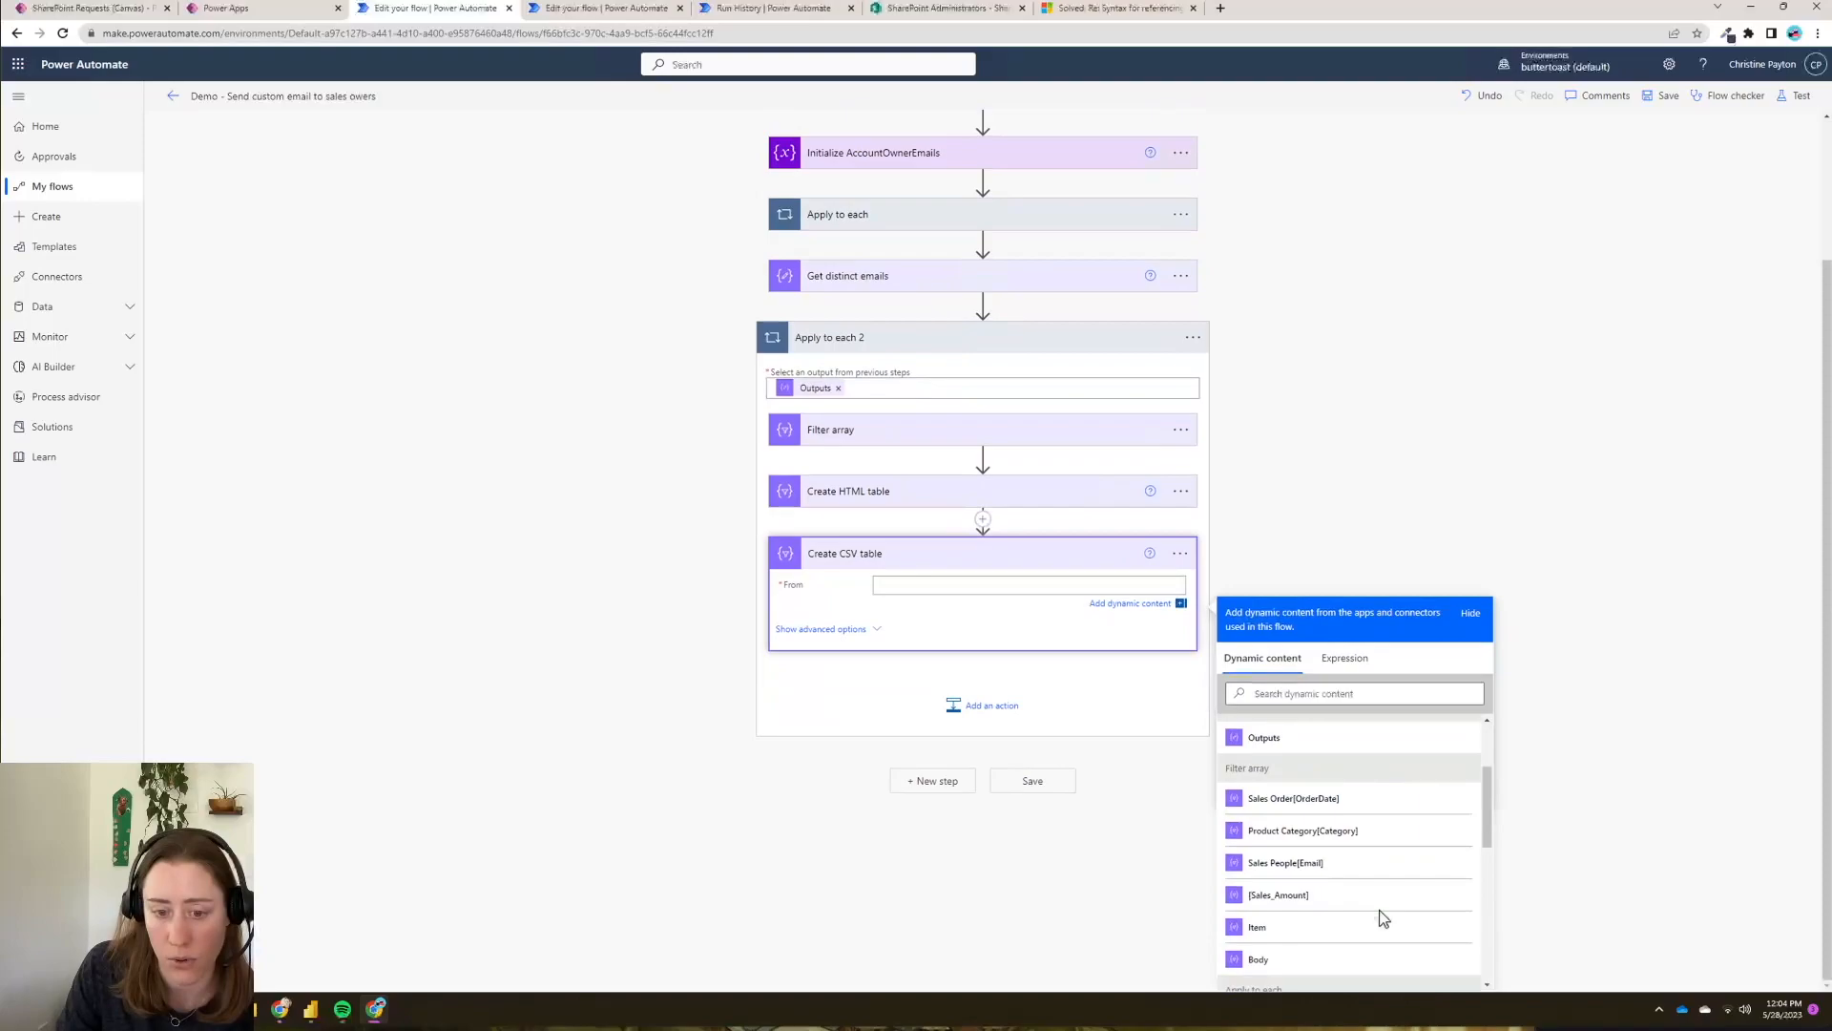
pyautogui.click(1282, 962)
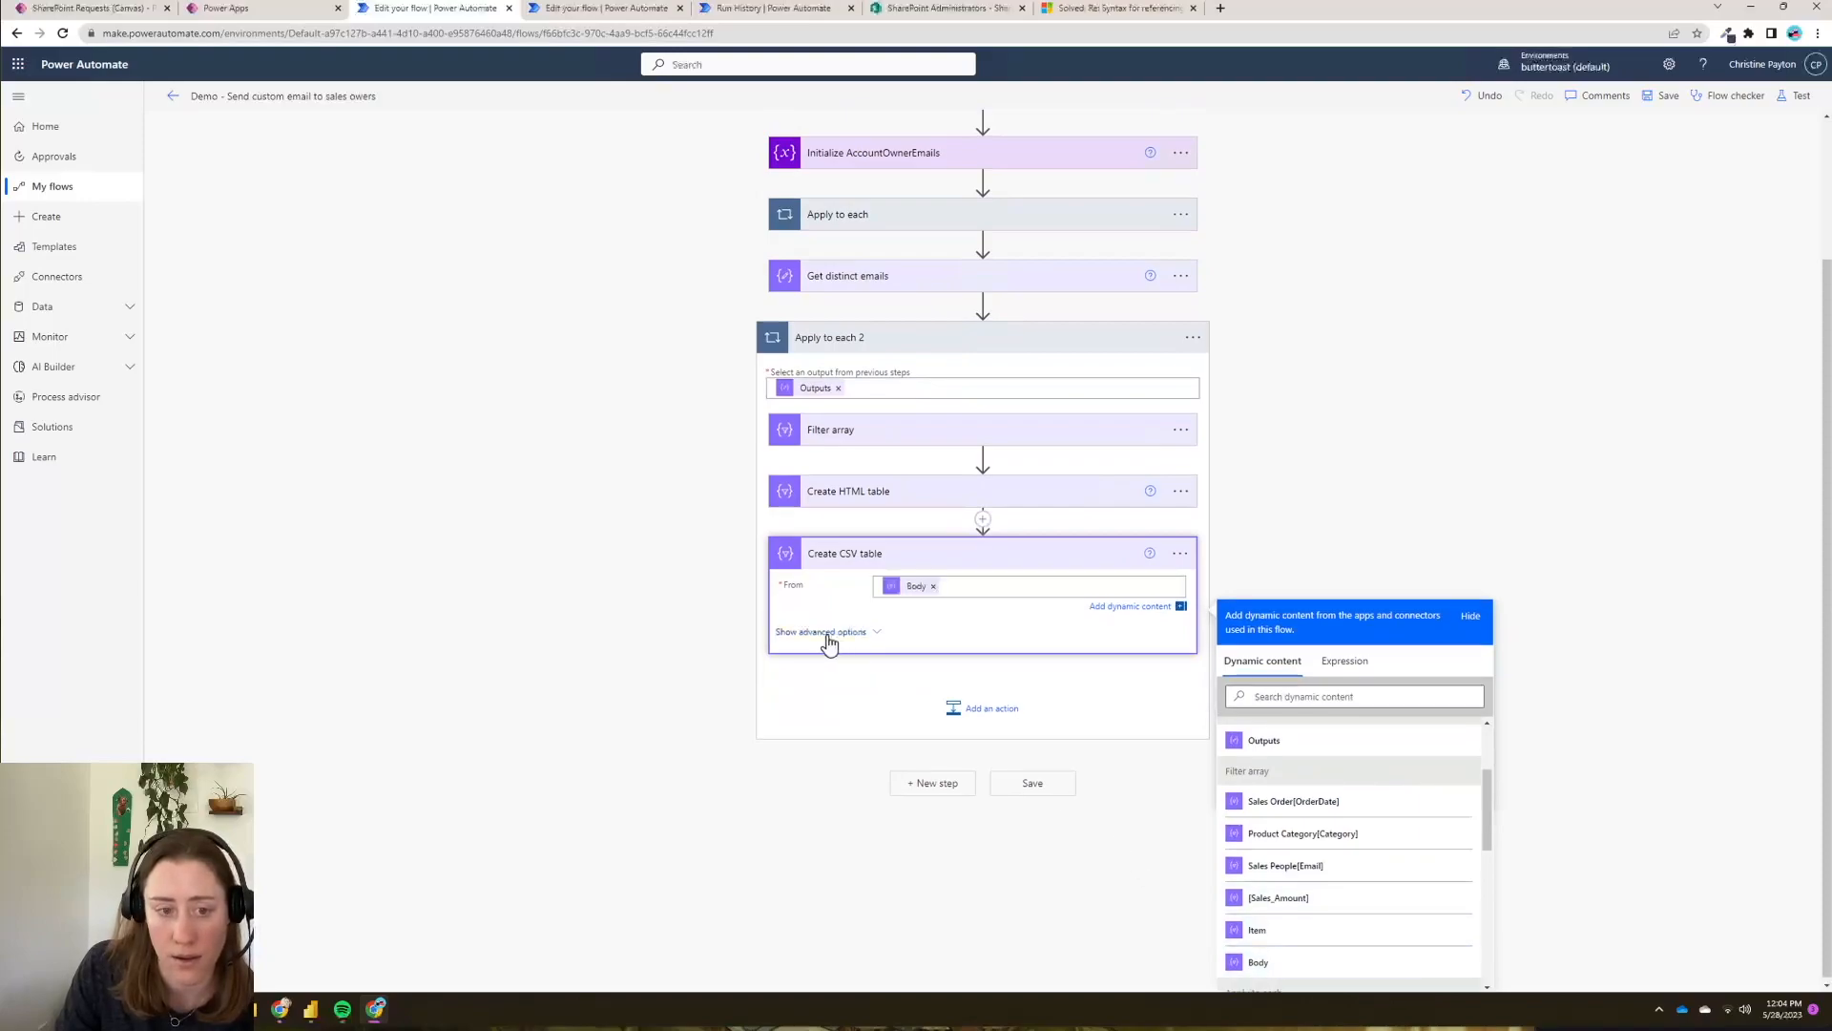
# - Set the CSV columns to Custom with SalesOrderDate, ProductCategory and SalesAmount mapped to their fields
pyautogui.click(822, 632)
pyautogui.click(1173, 783)
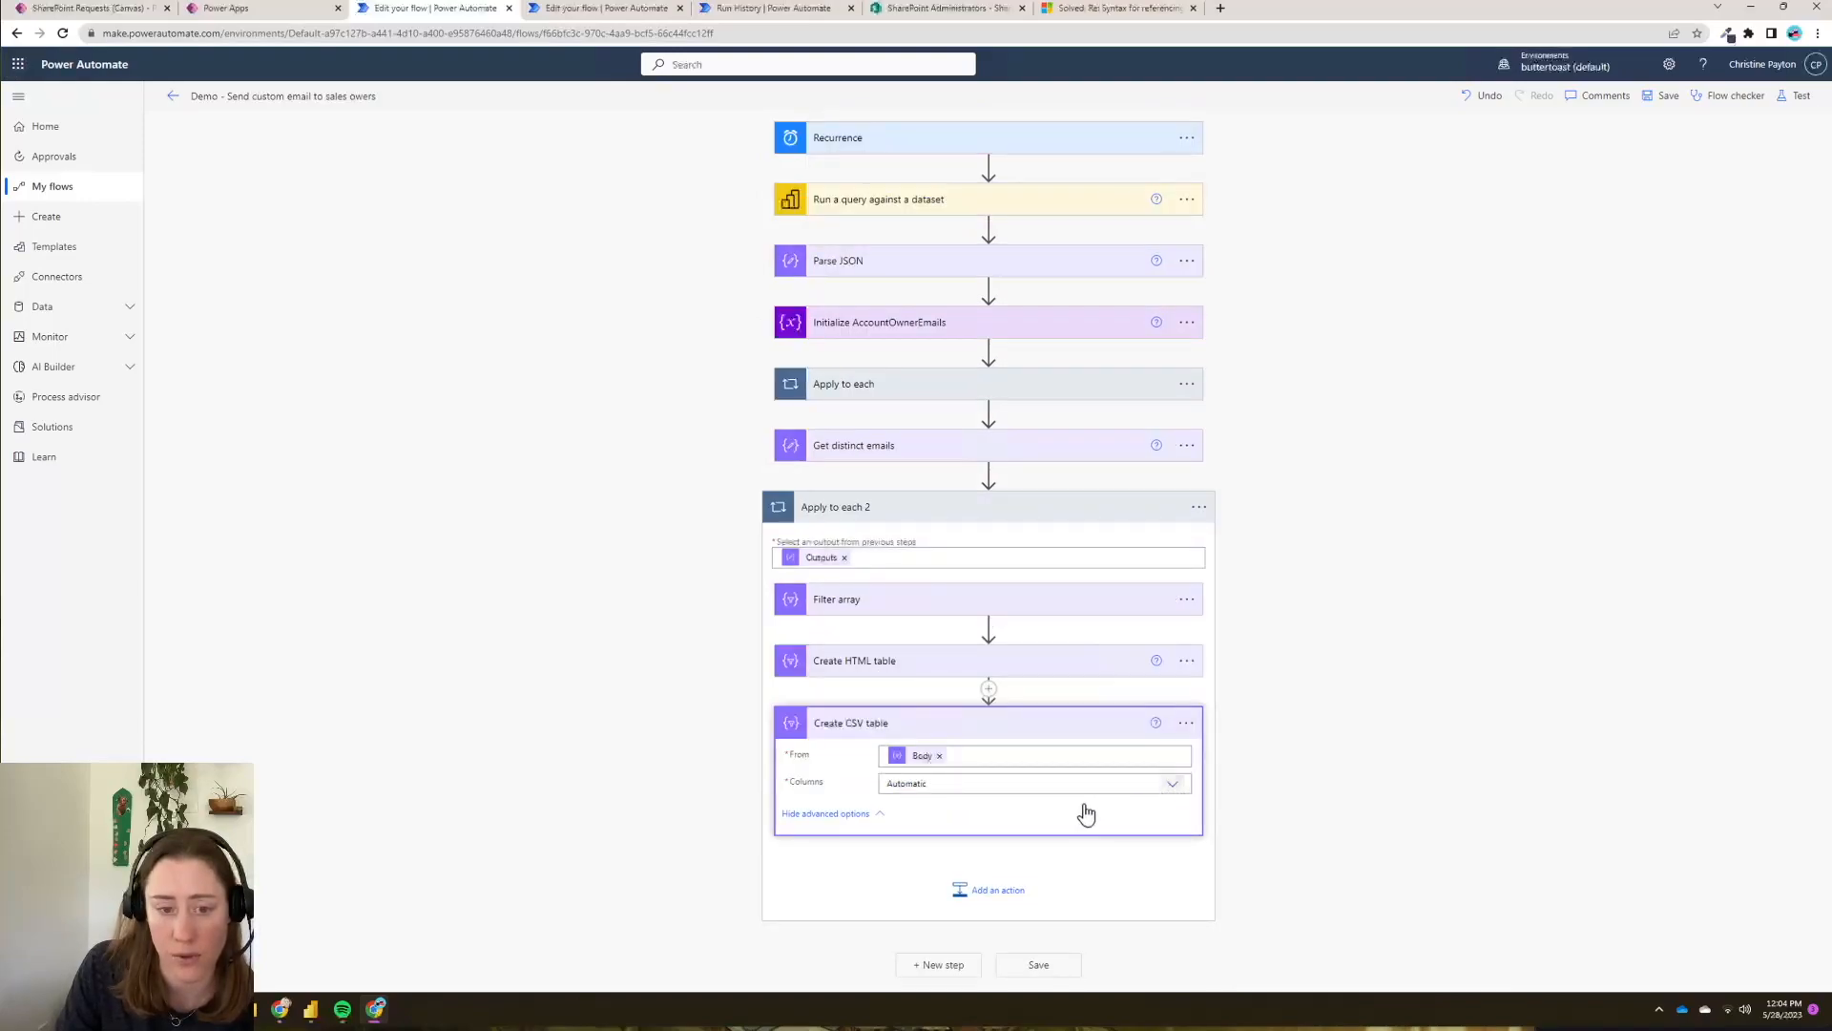
pyautogui.click(907, 823)
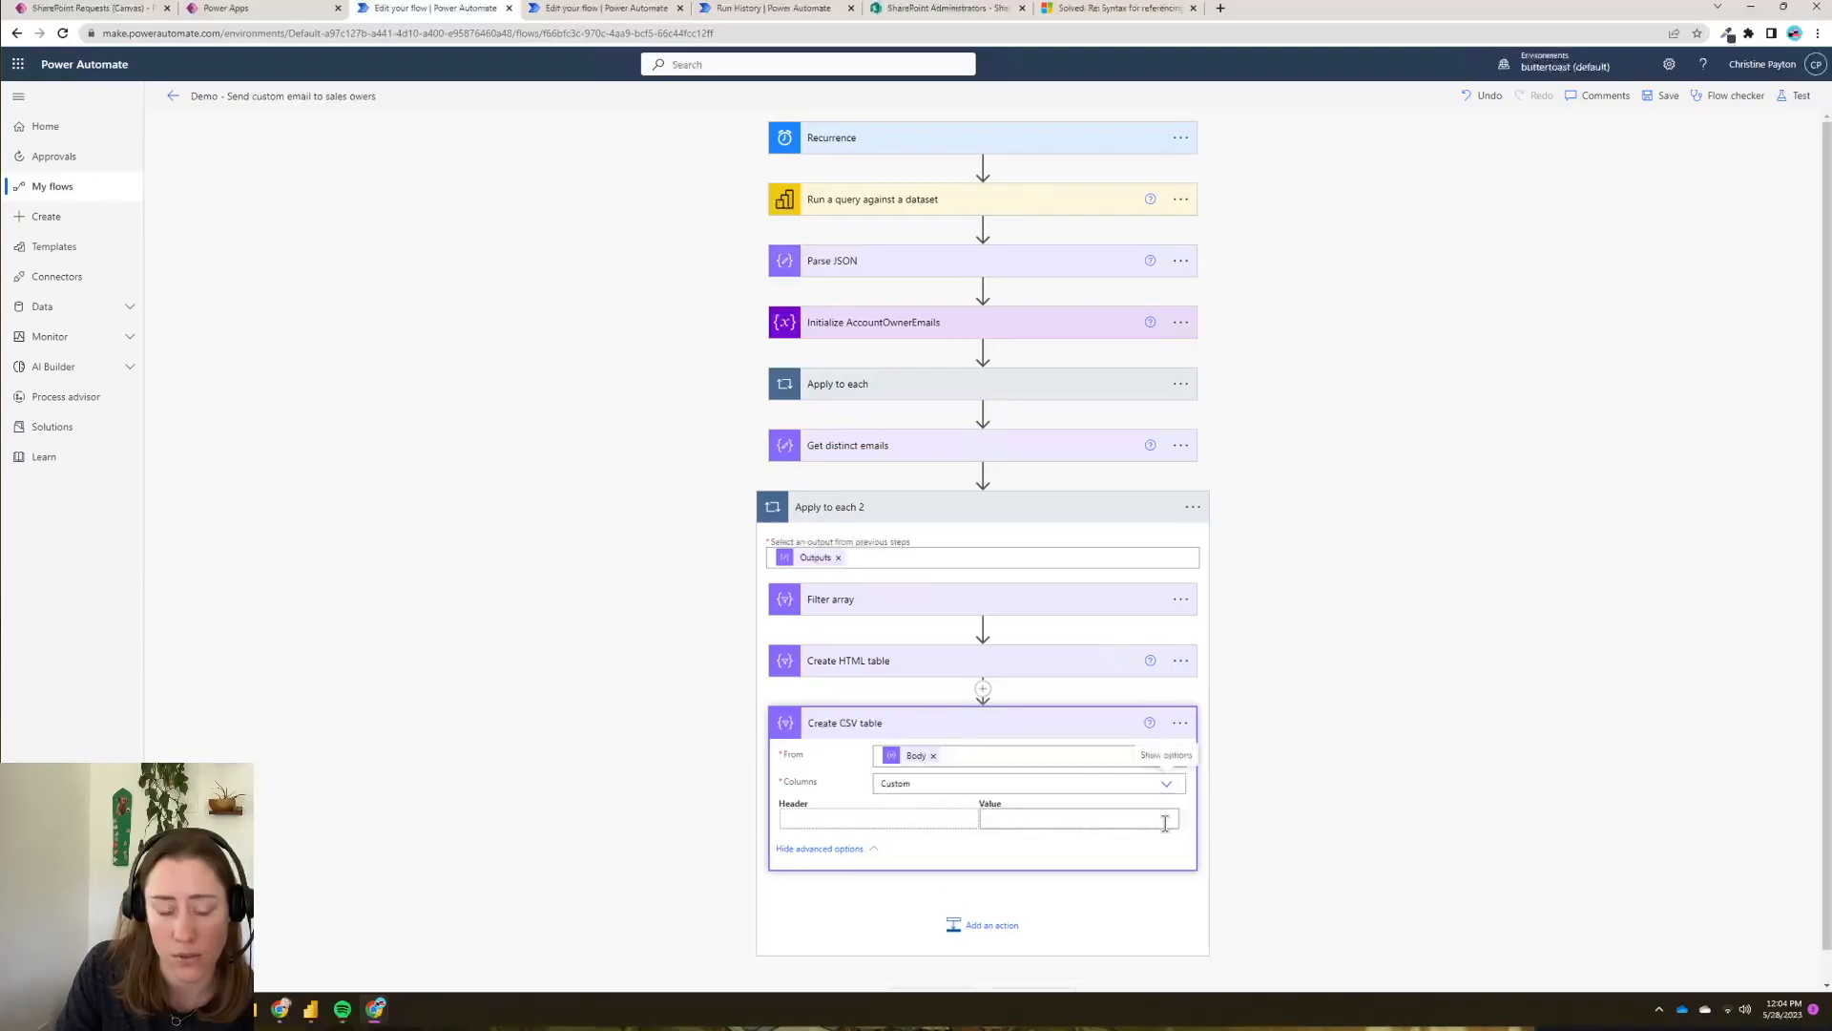
pyautogui.click(874, 791)
pyautogui.write('SalesOrderDate')
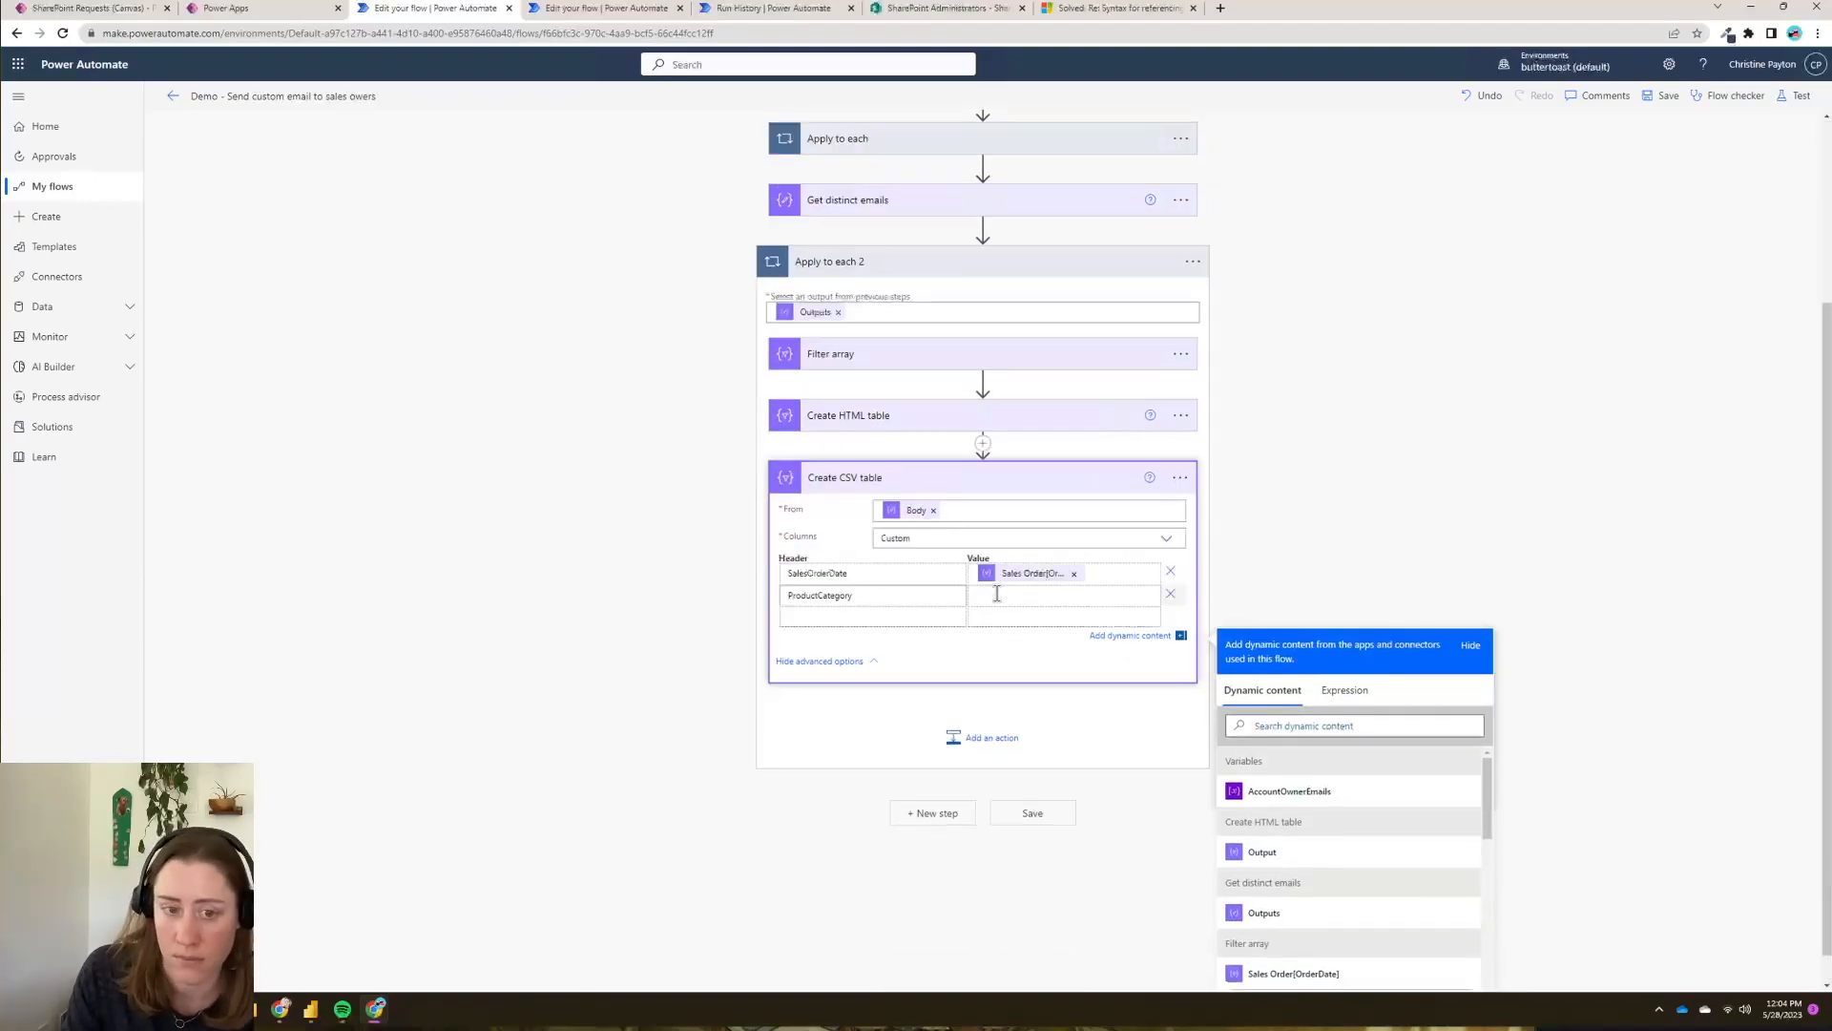
pyautogui.scroll(-3, 1318, 917)
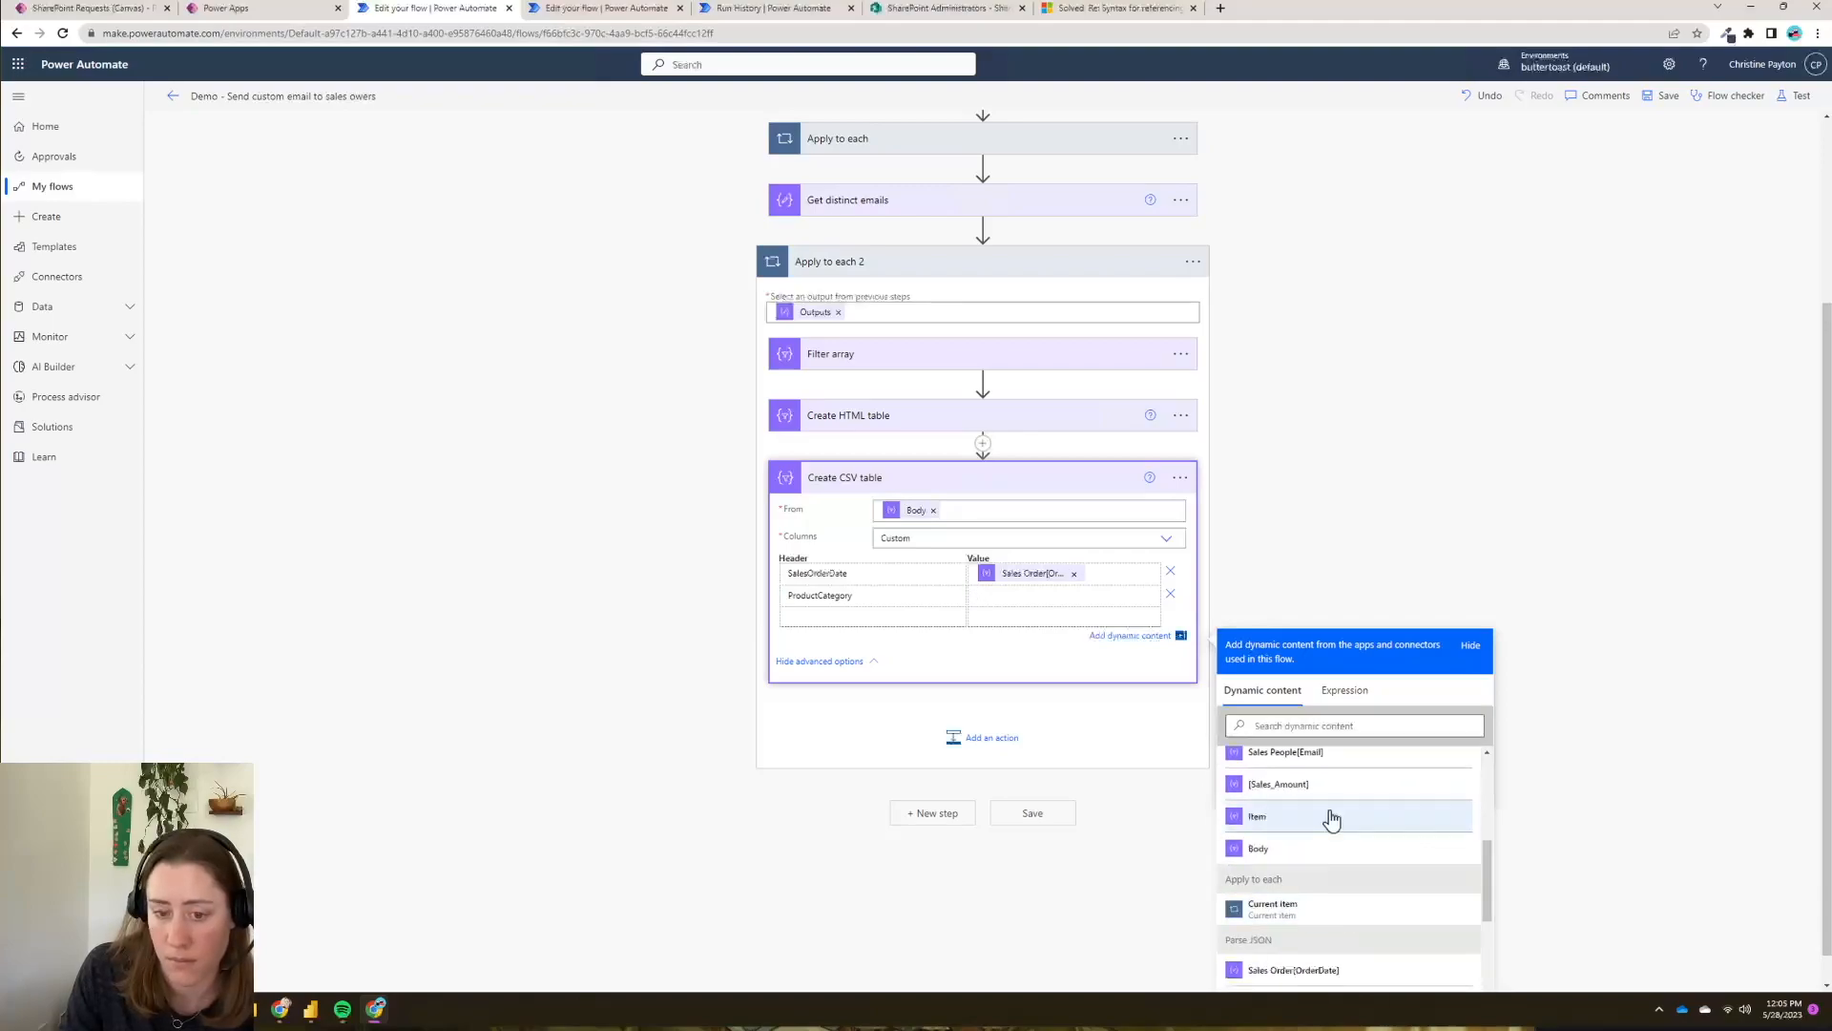
pyautogui.click(1401, 864)
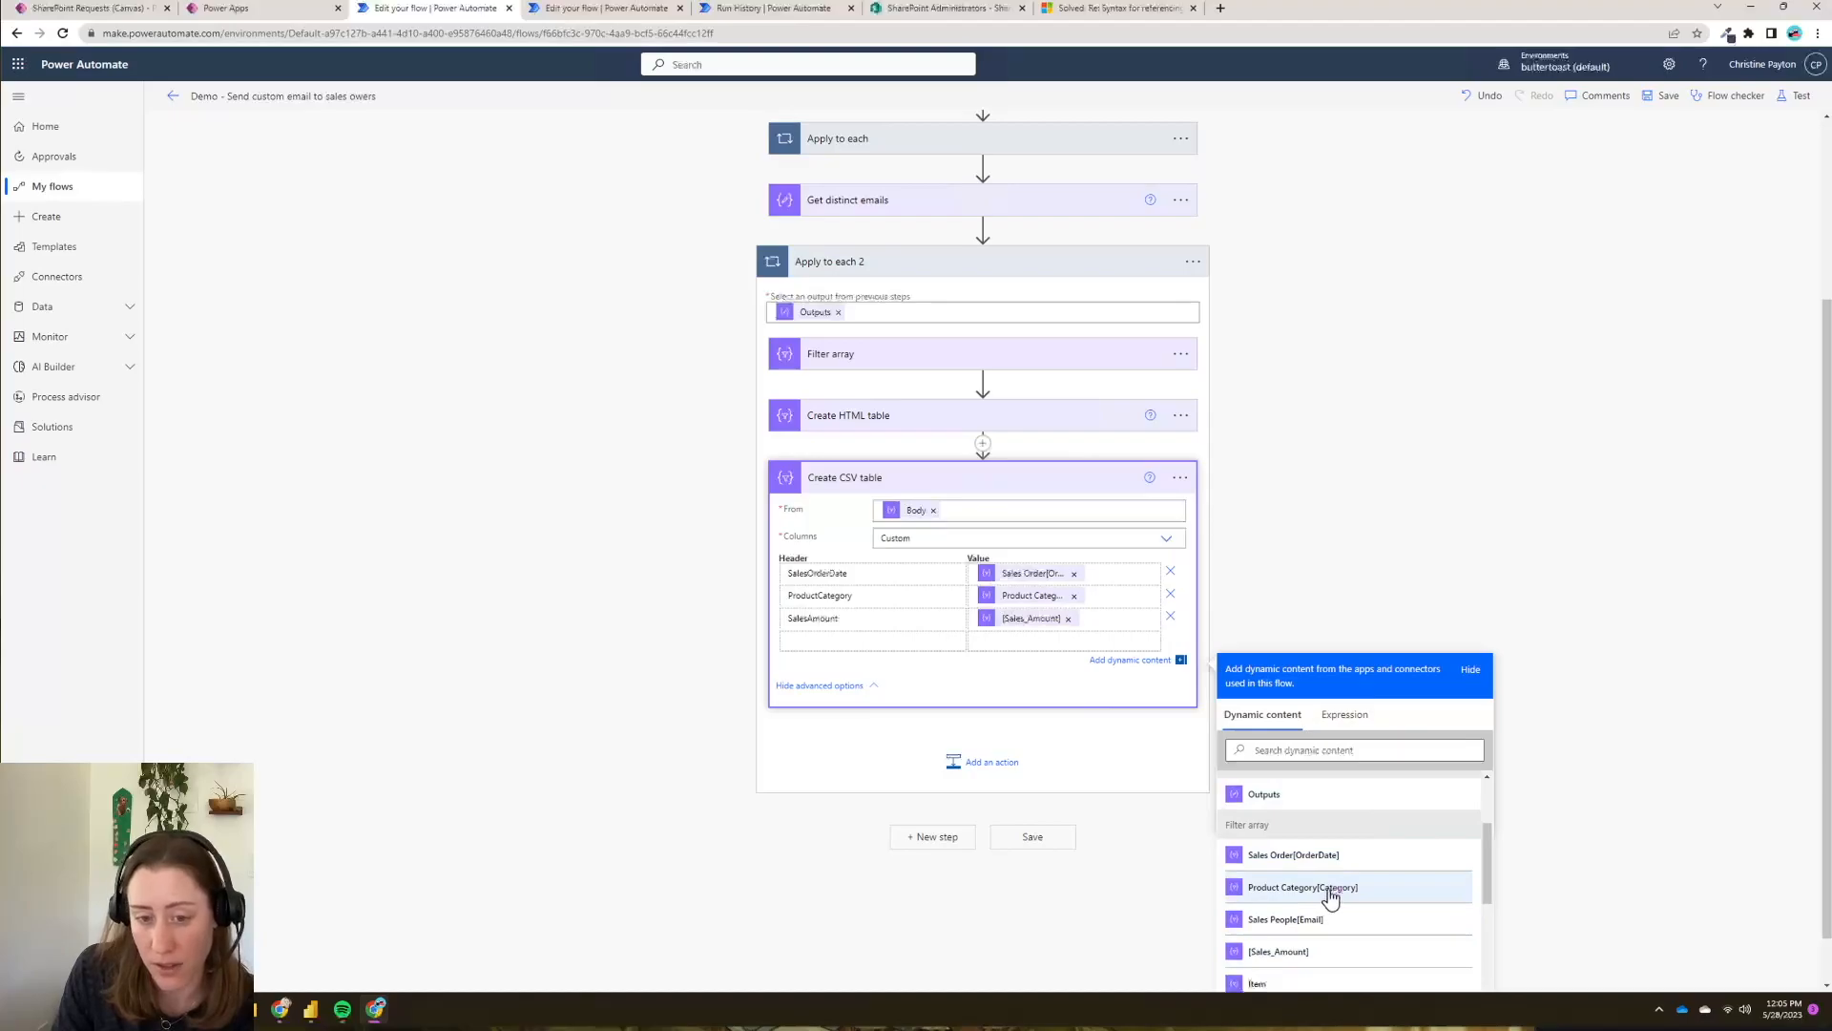
pyautogui.scroll(3, 1330, 898)
pyautogui.scroll(-6, 1332, 901)
pyautogui.scroll(2, 1333, 901)
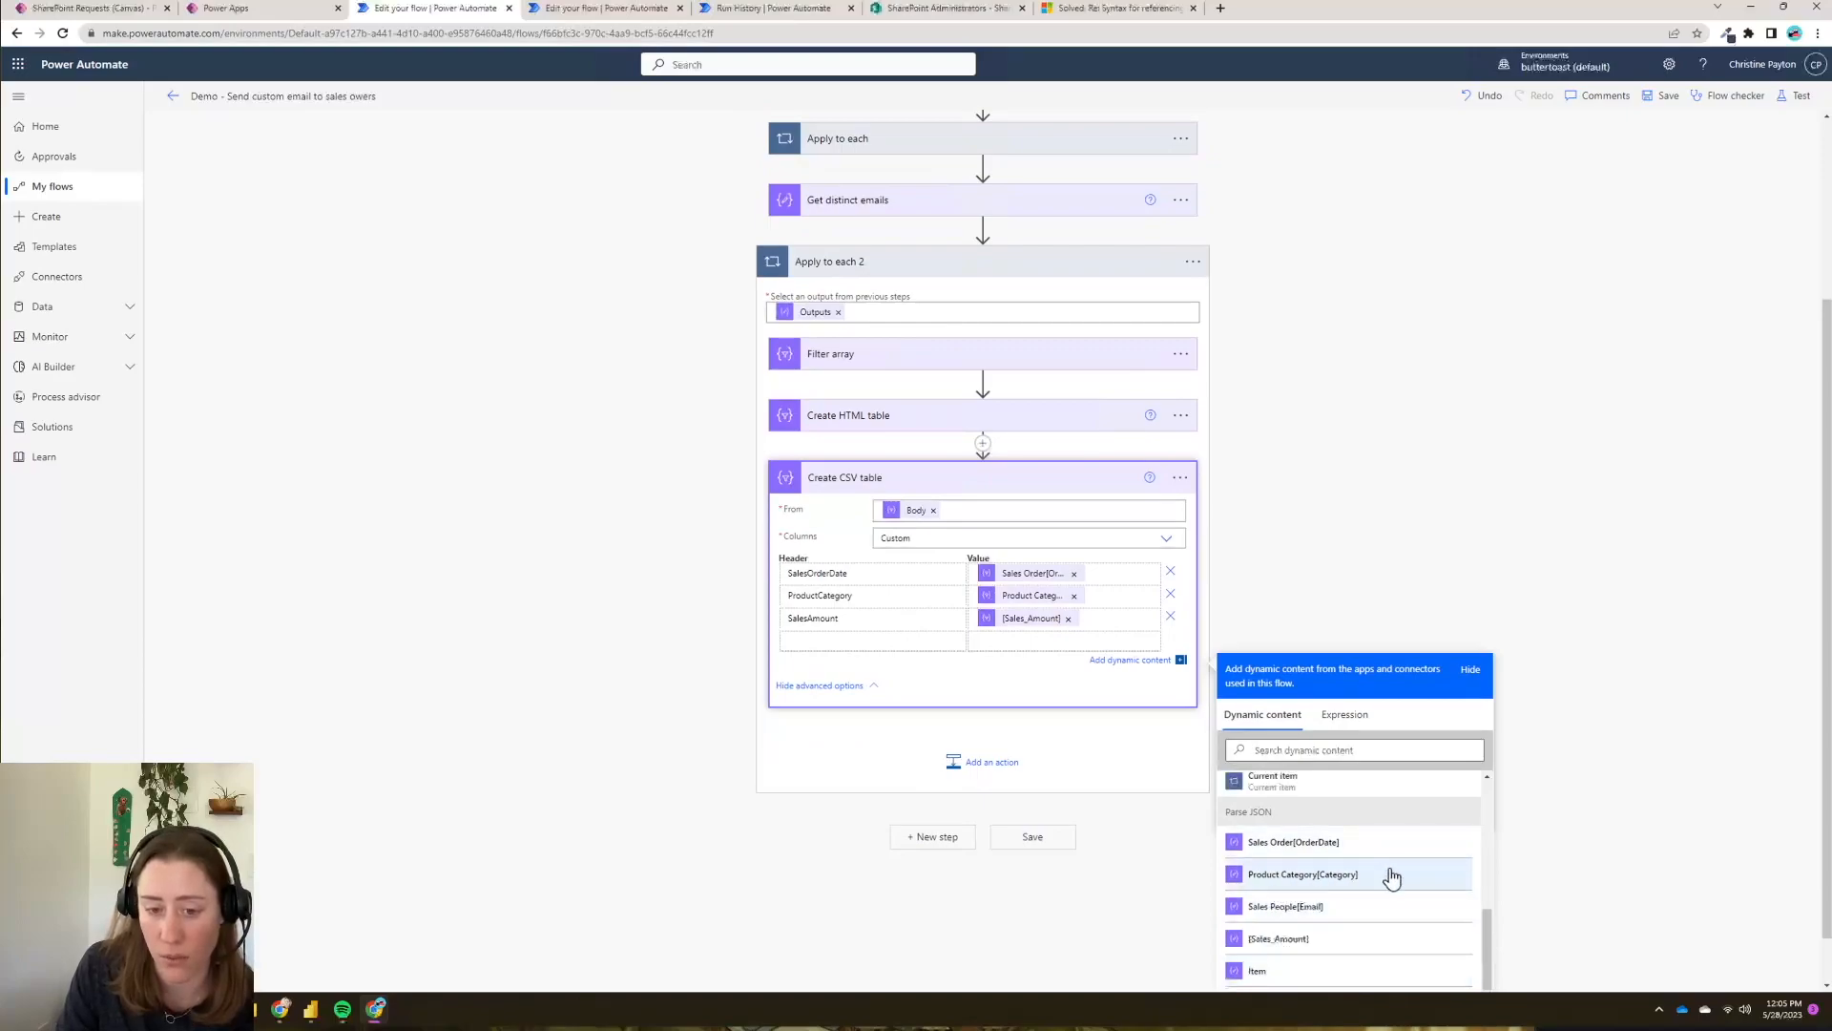
pyautogui.scroll(2, 1322, 876)
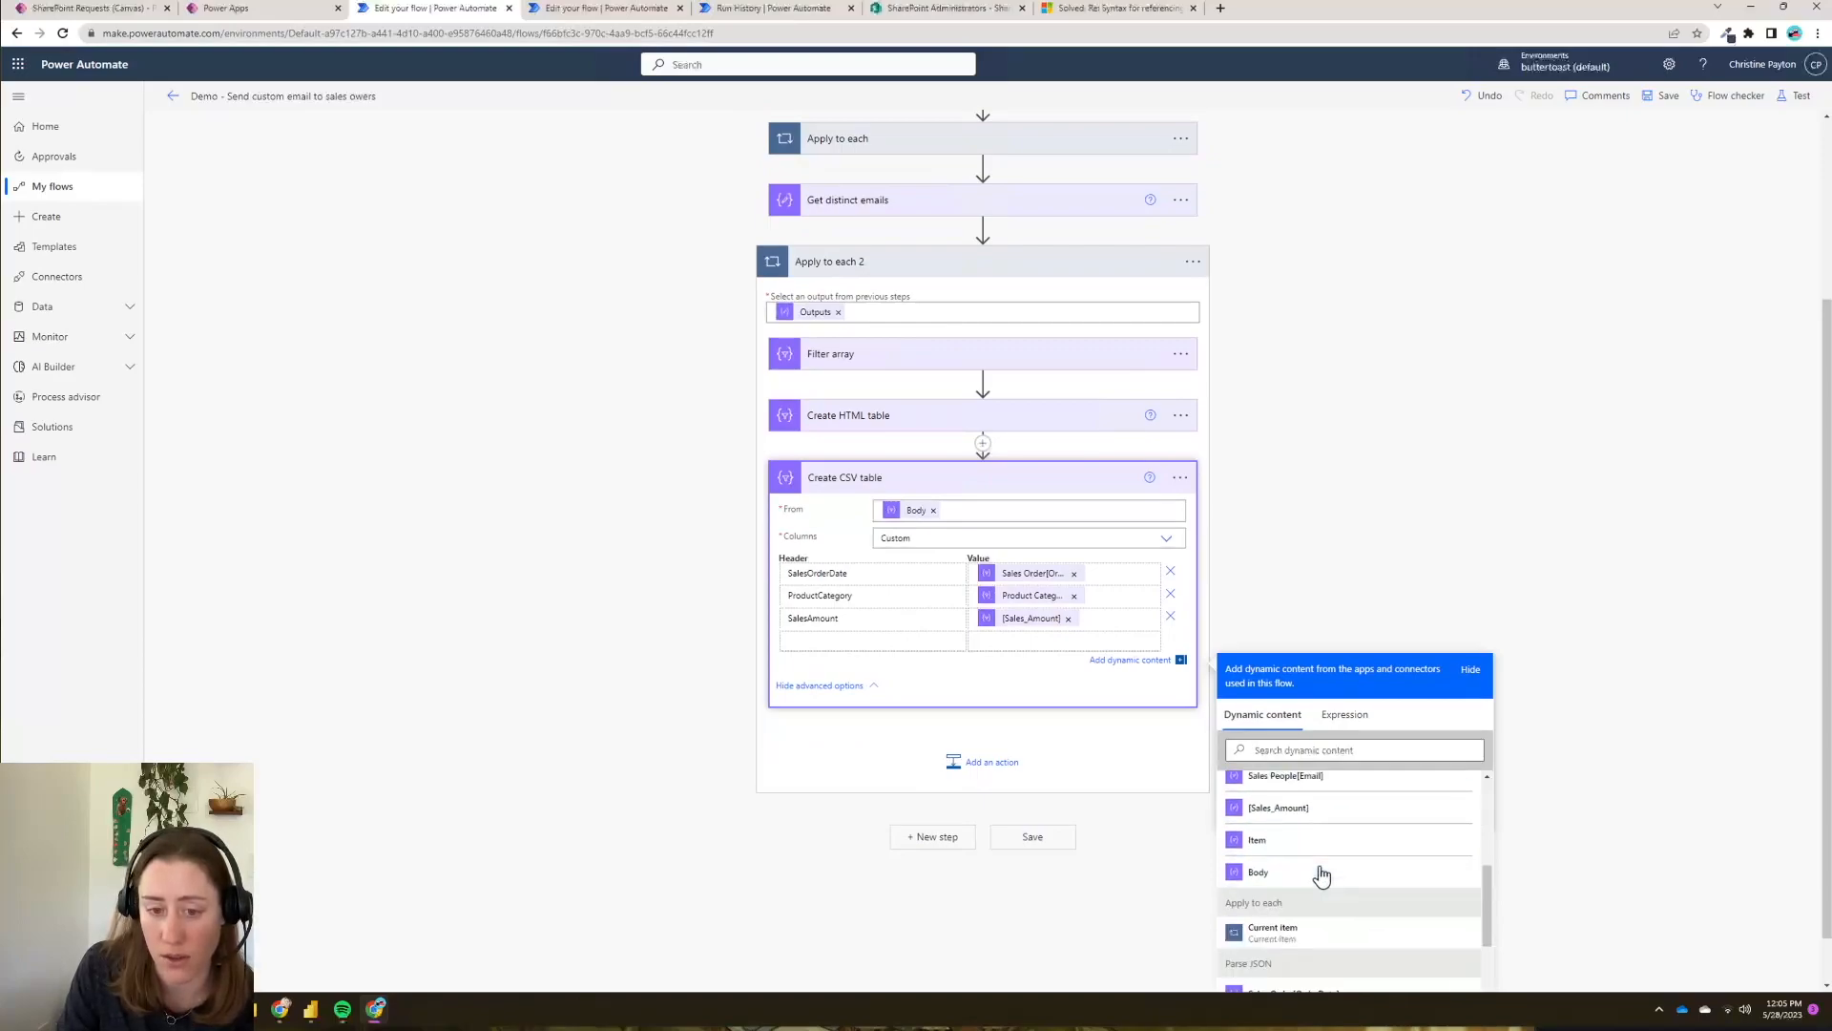
pyautogui.scroll(3, 1322, 876)
pyautogui.scroll(-2, 1322, 877)
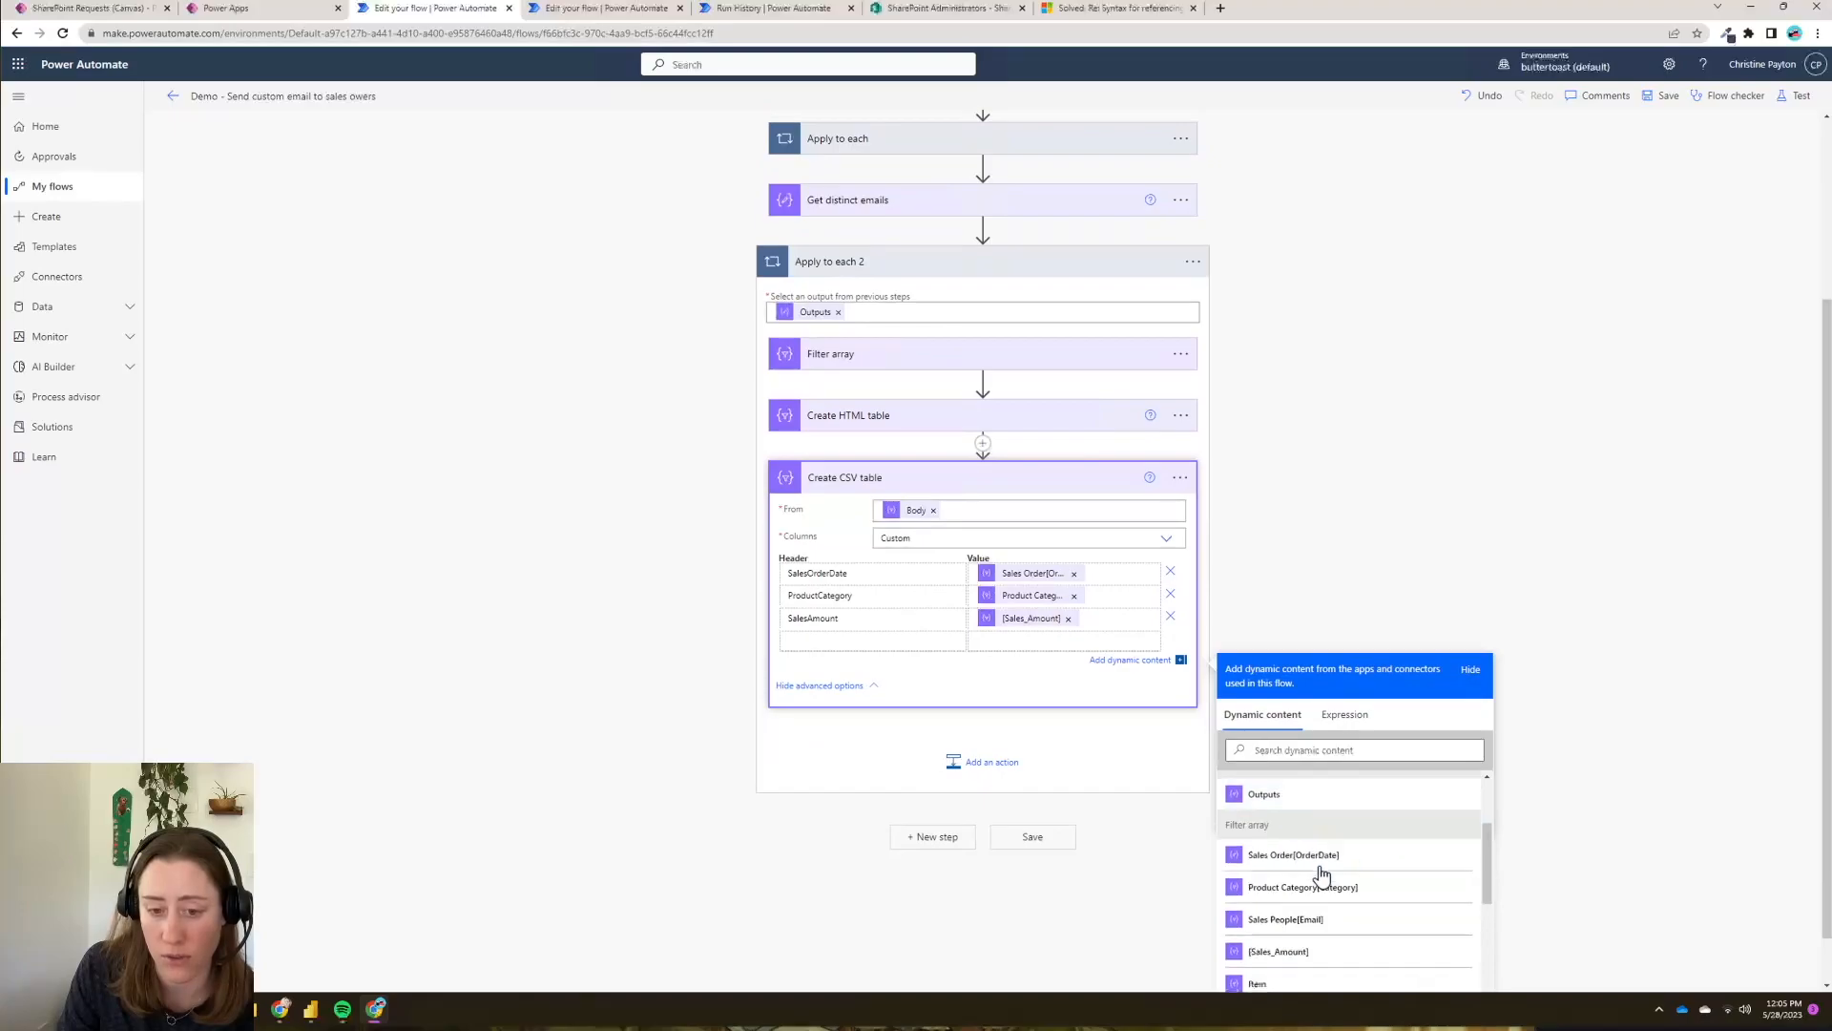
pyautogui.click(786, 734)
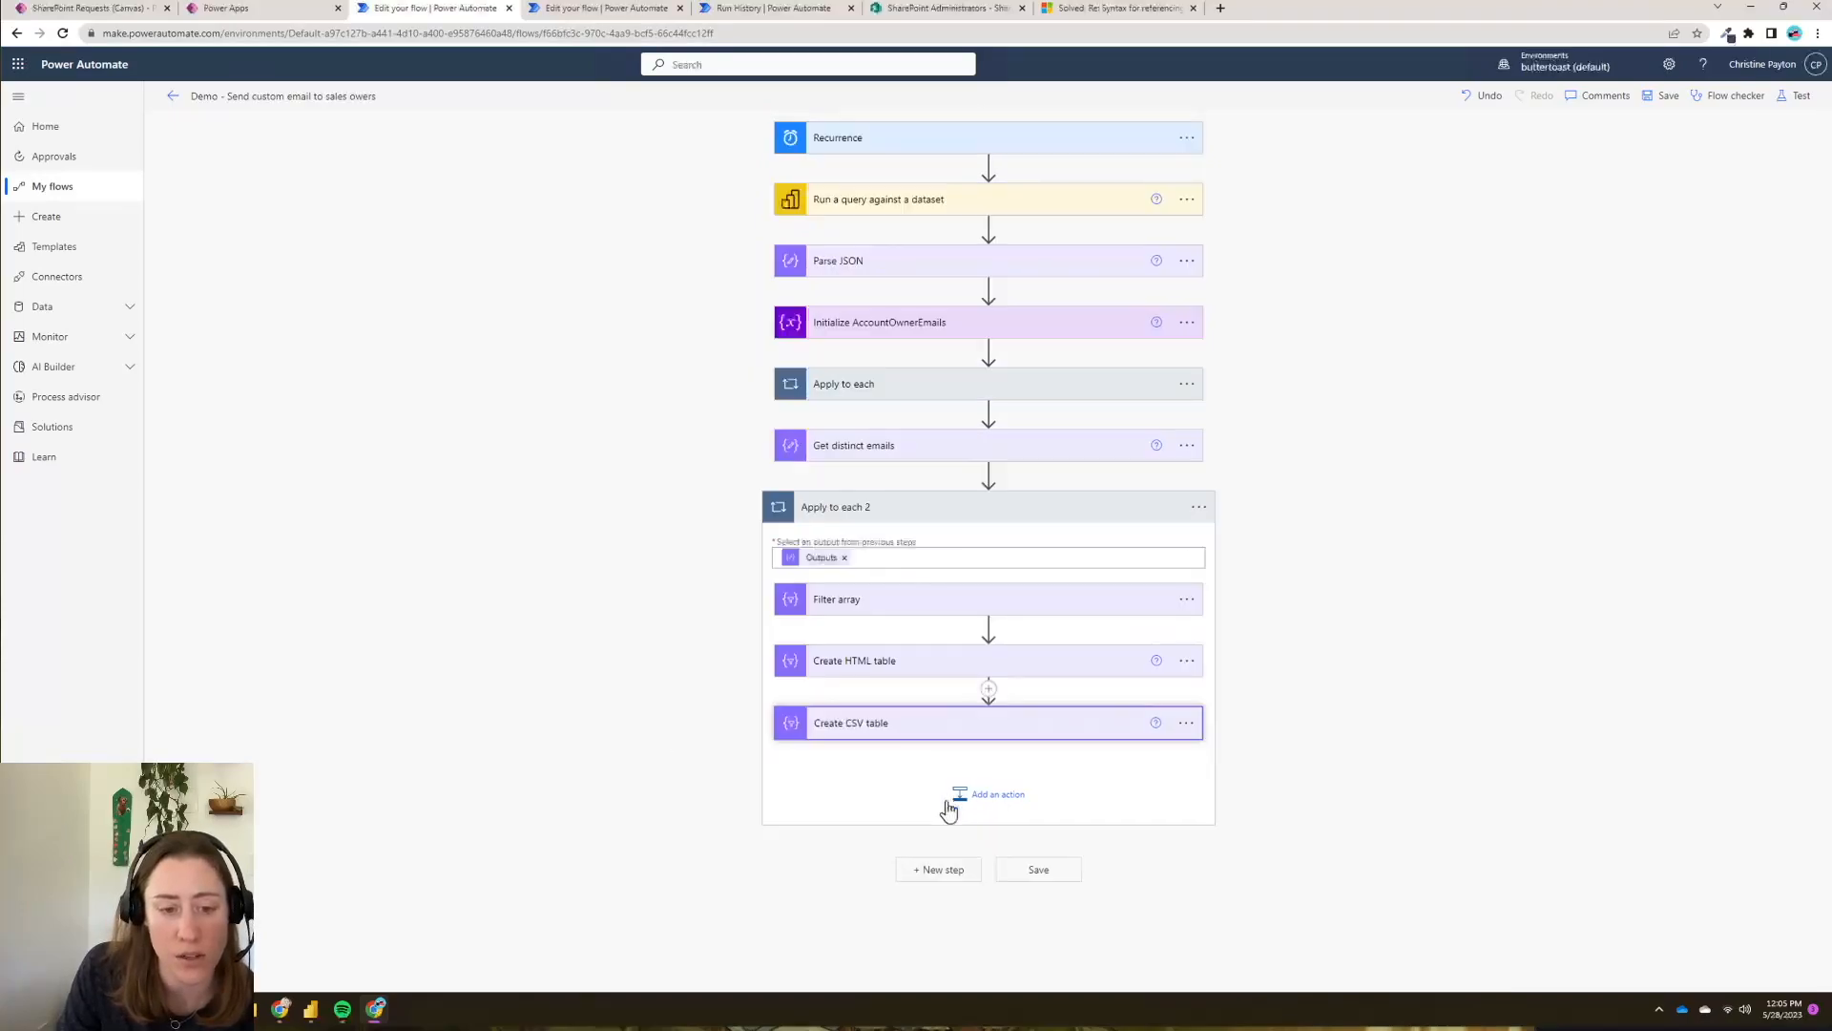
# - Add an Office 365 Outlook Send an email (V2) action after Create CSV table
pyautogui.click(997, 801)
pyautogui.write('send email')
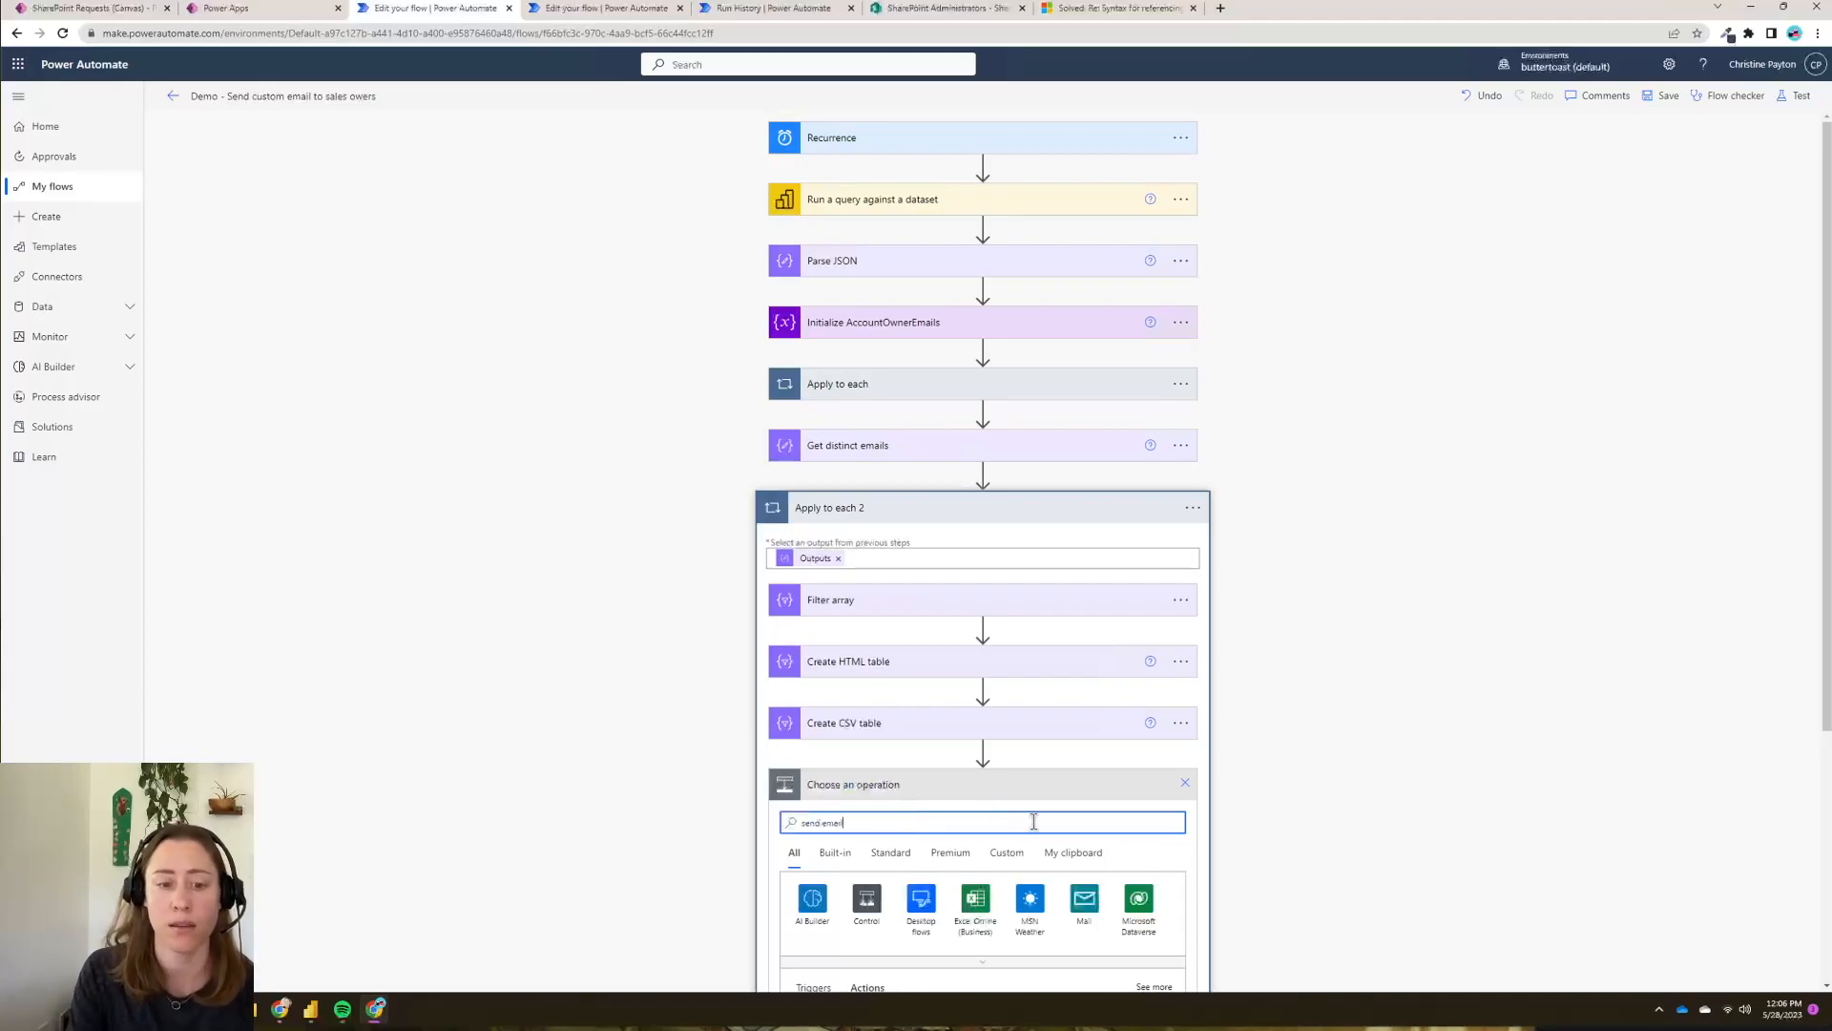
pyautogui.scroll(-4, 1317, 726)
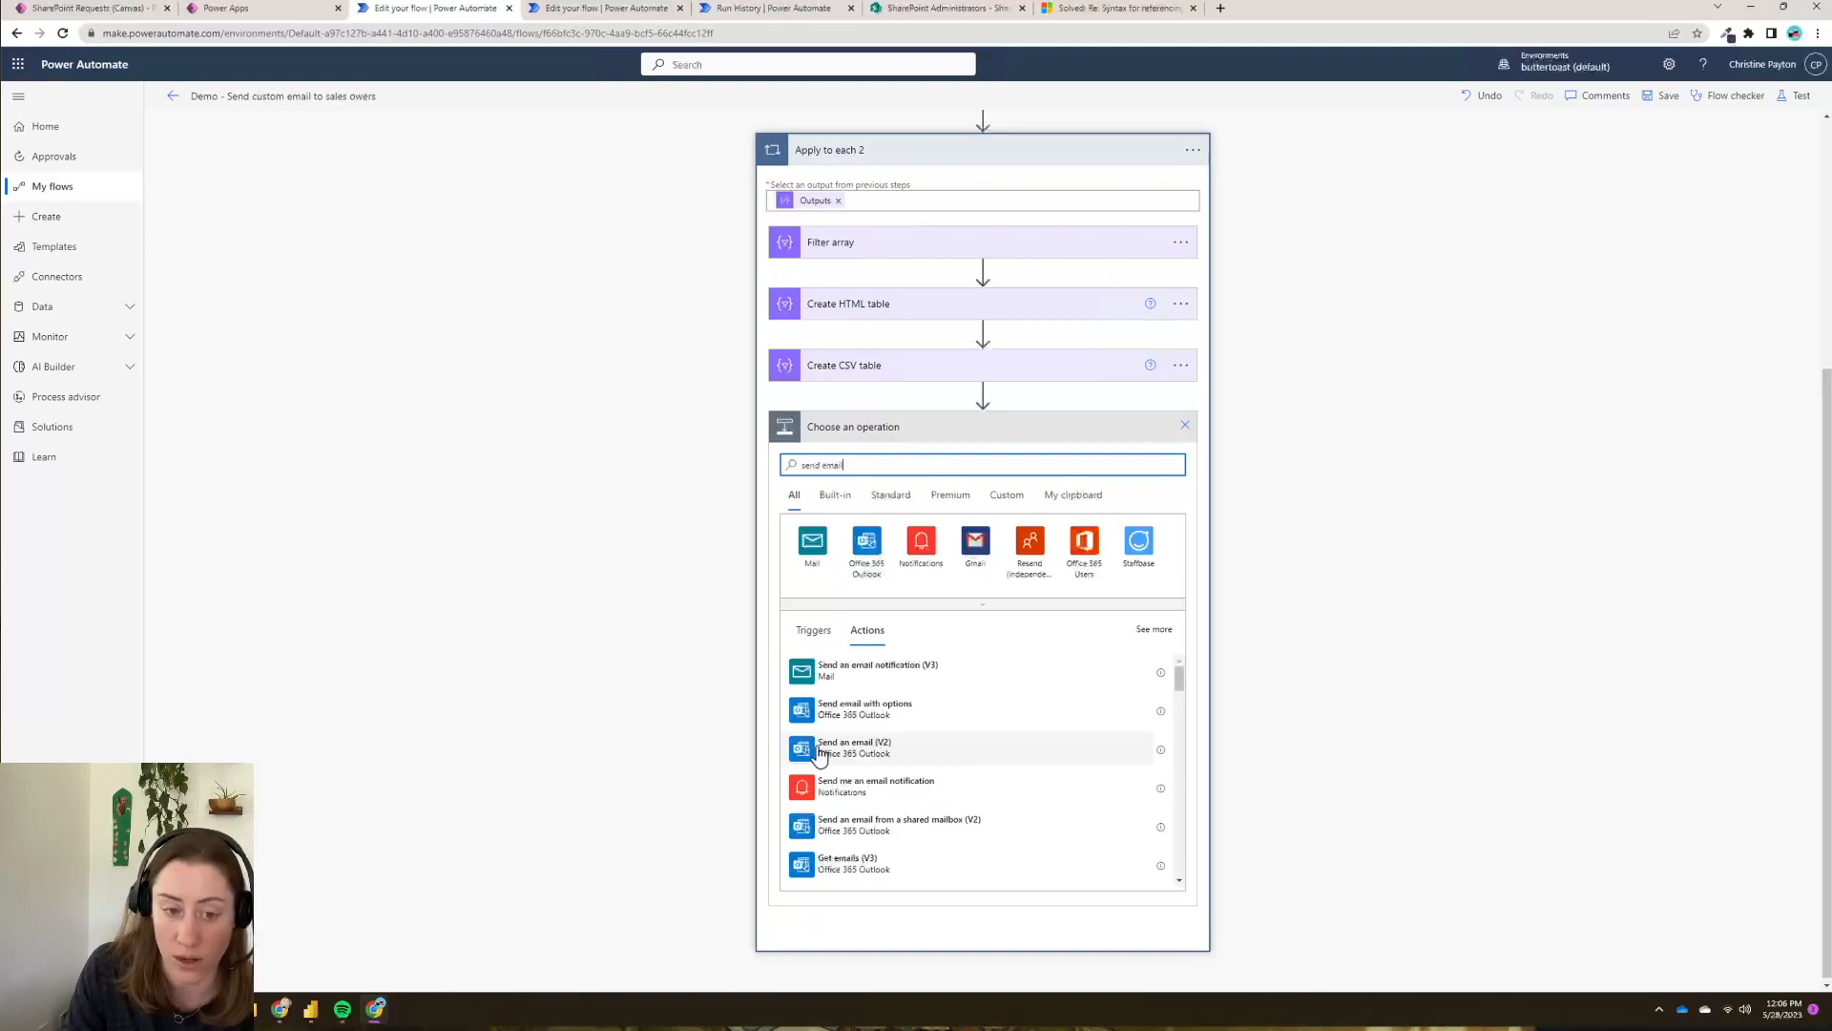
pyautogui.click(1039, 754)
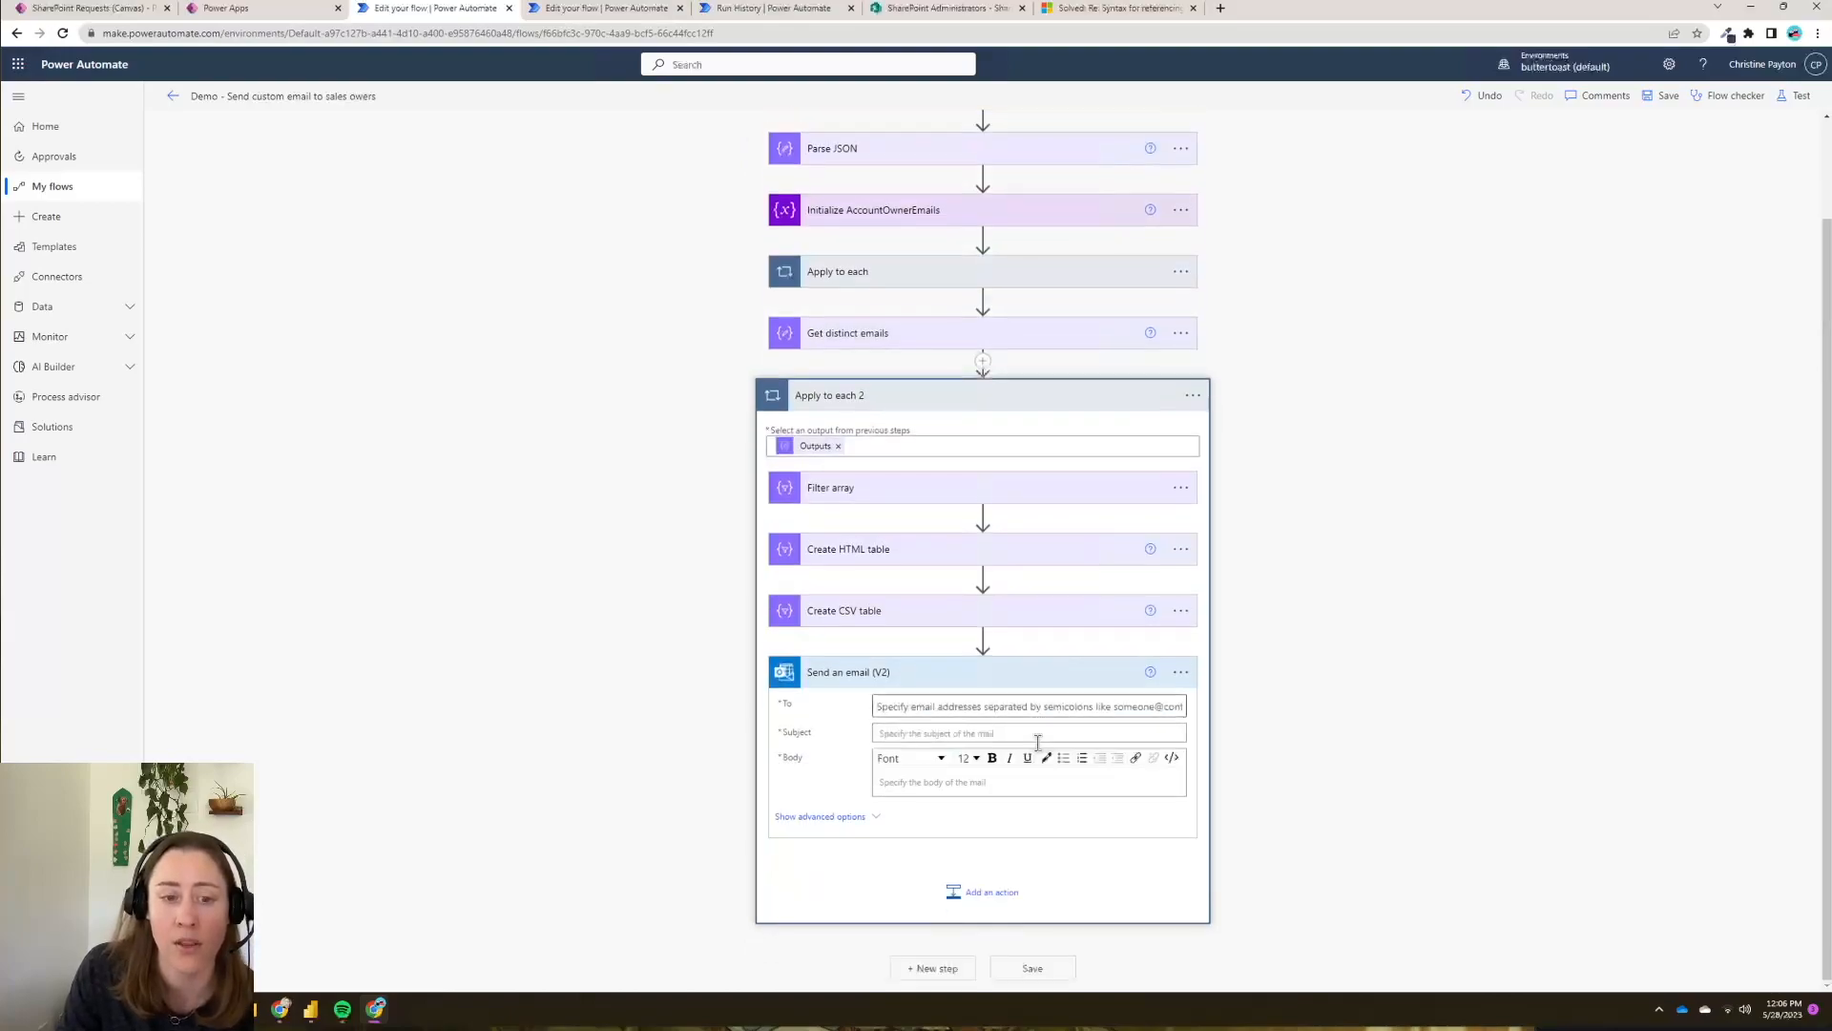
pyautogui.click(1135, 707)
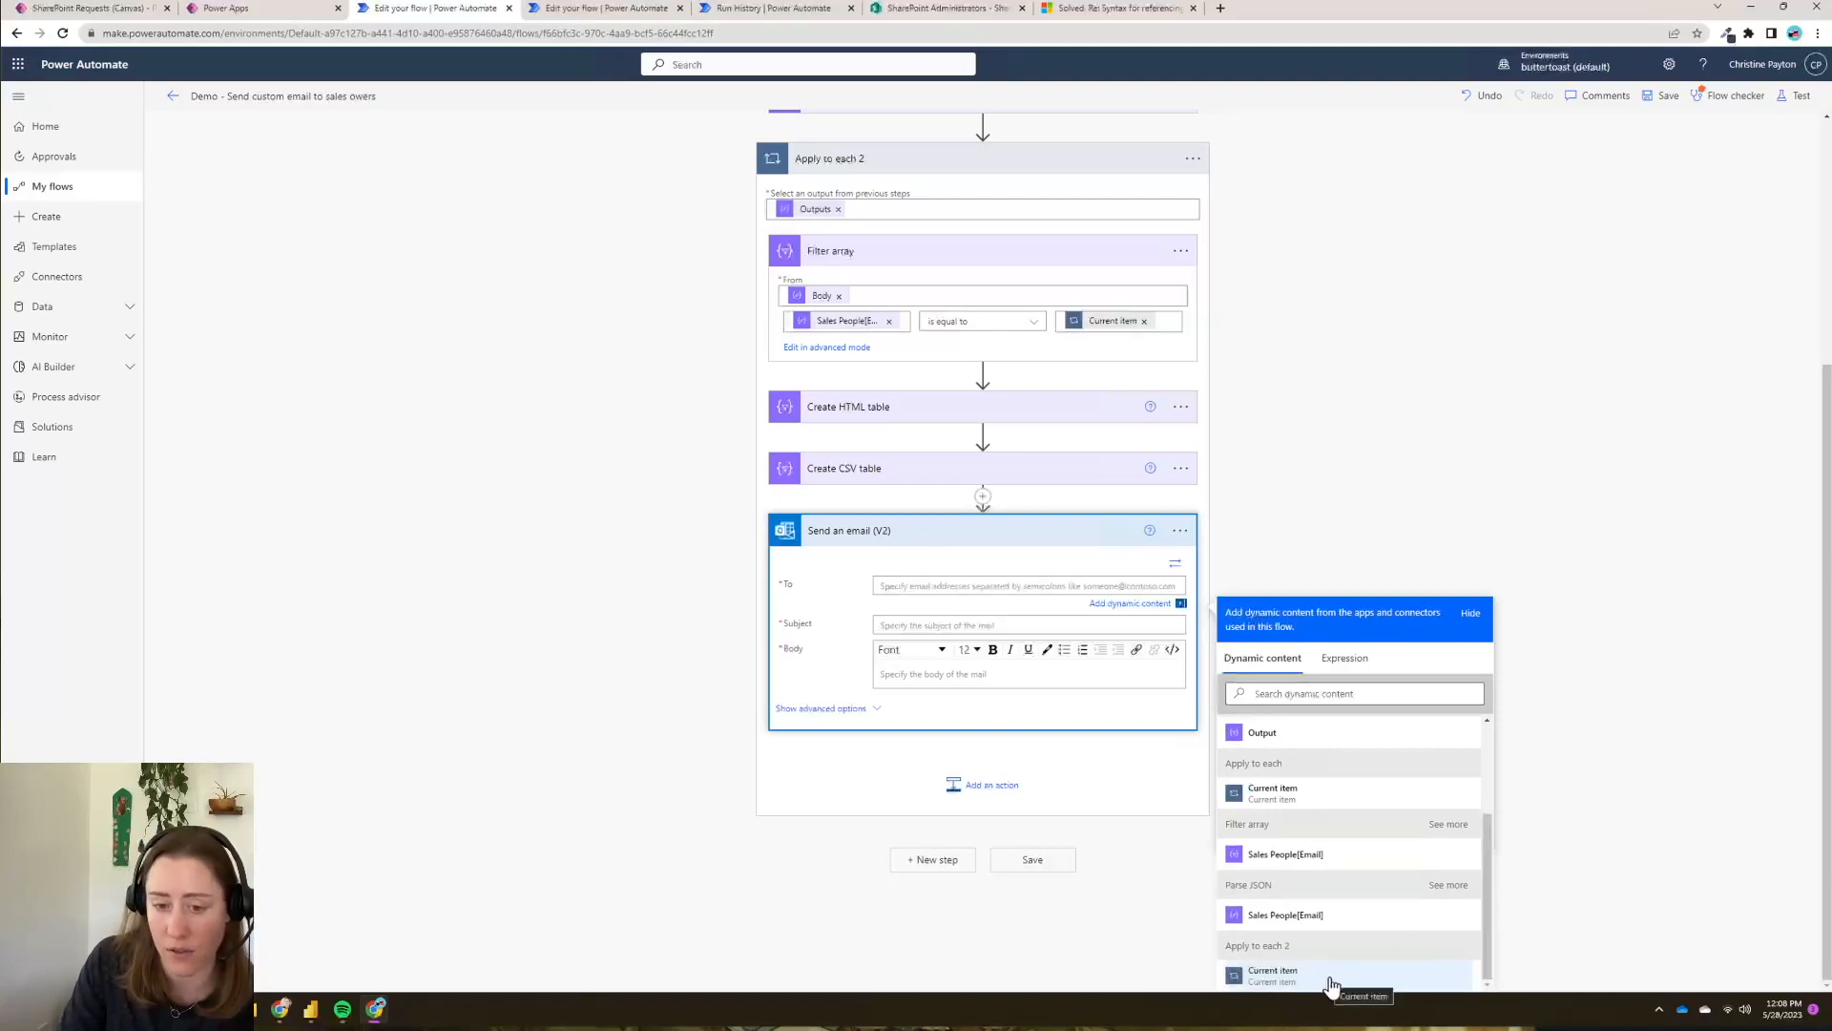
# - Address the email to Current item with subject 'Sales email subscription - daily list'
pyautogui.click(1360, 981)
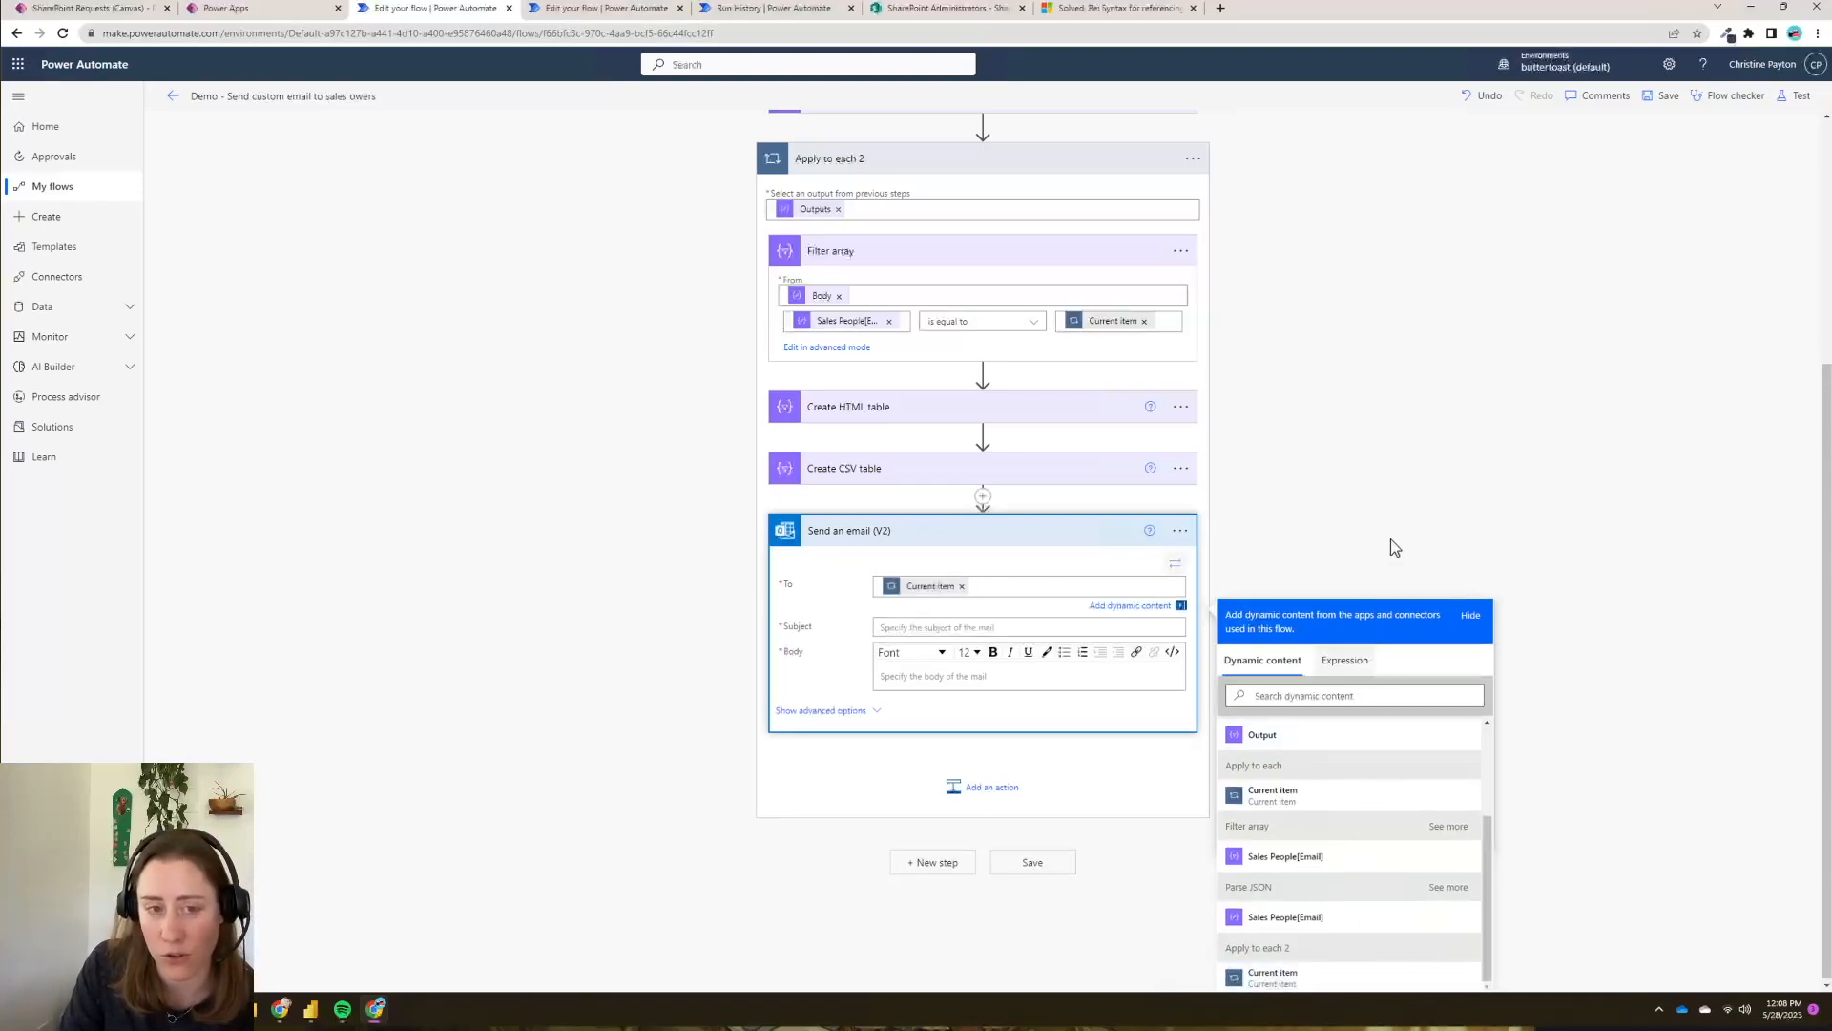
pyautogui.scroll(3, 1510, 370)
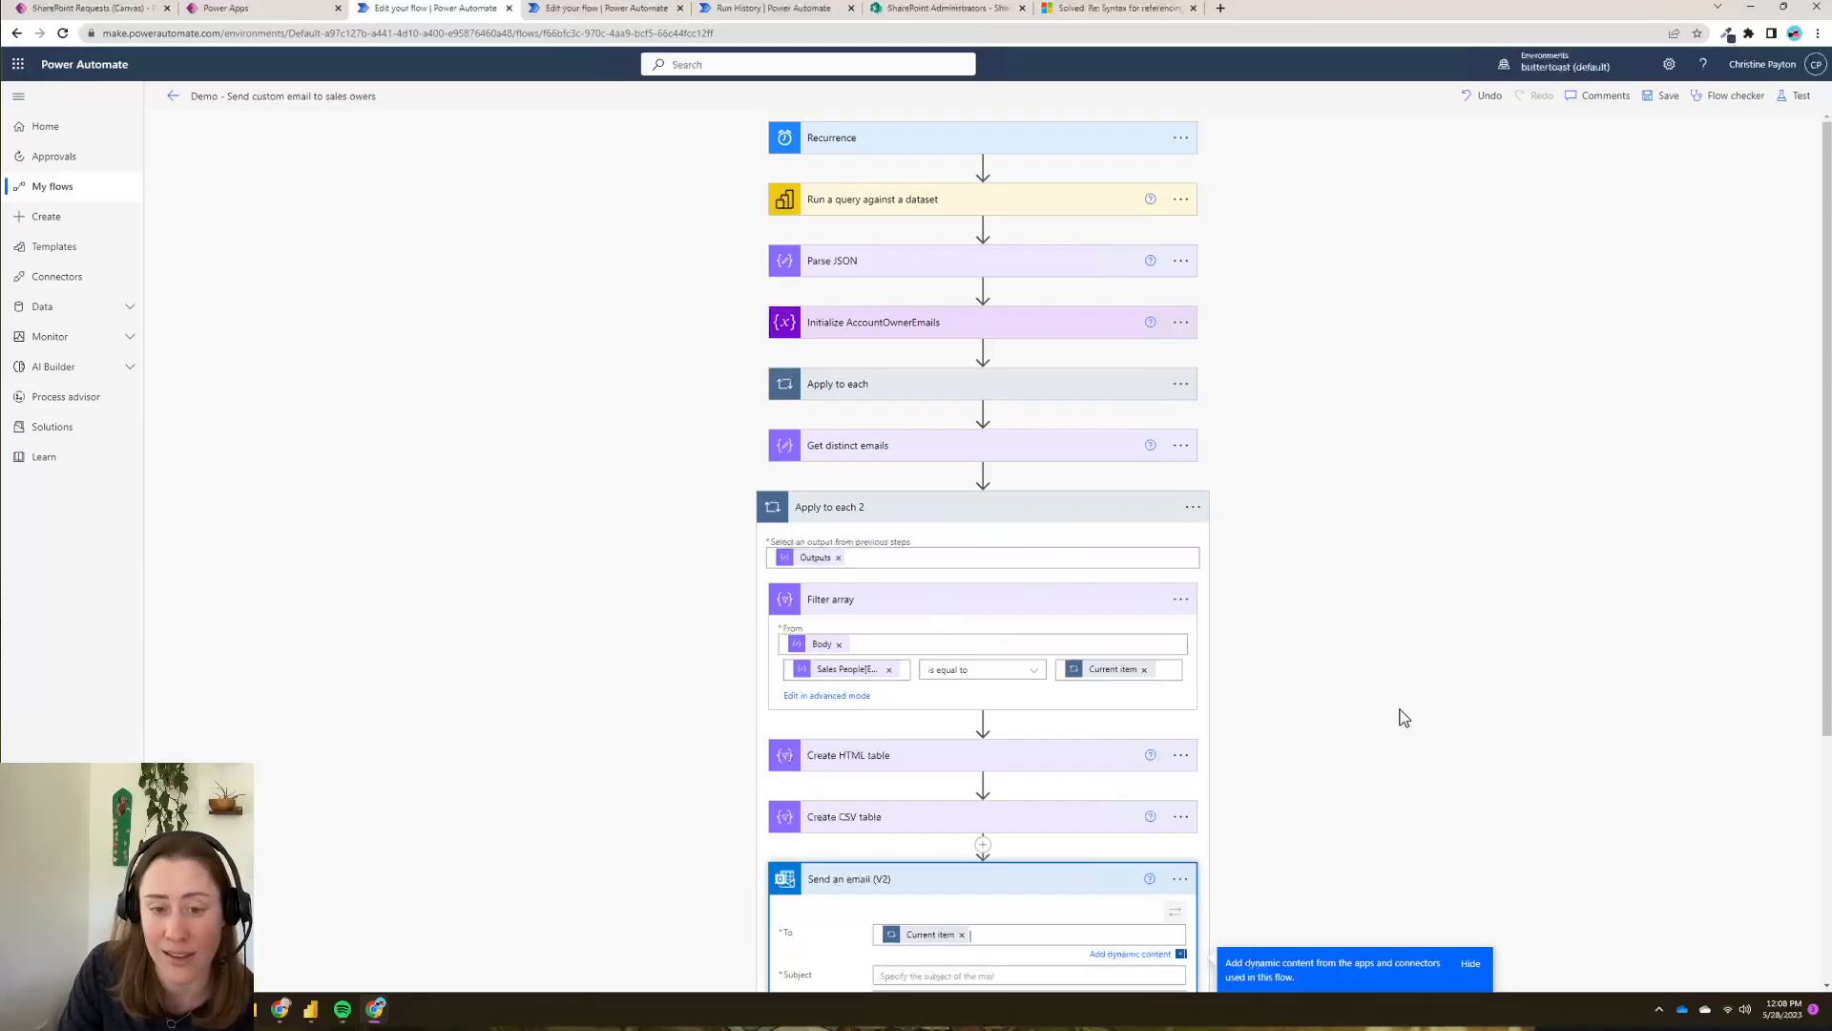
pyautogui.scroll(-3, 1403, 717)
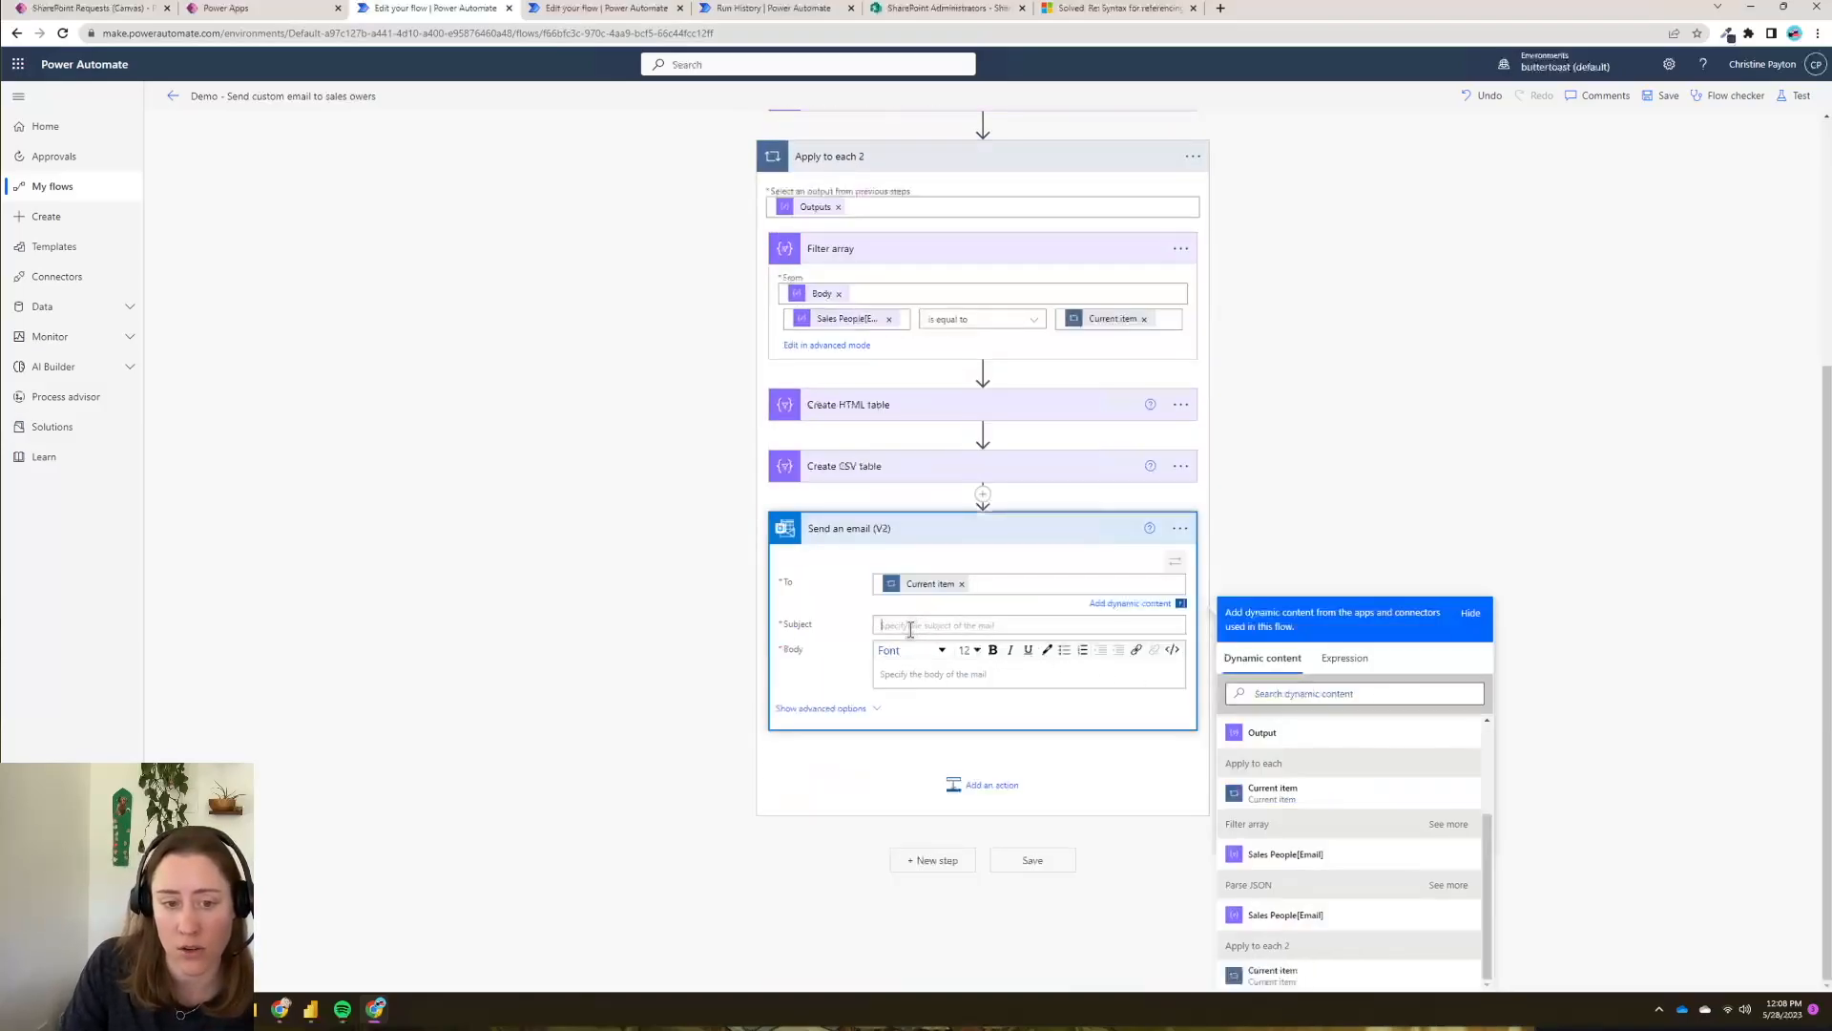
pyautogui.click(909, 629)
pyautogui.write('Recent S')
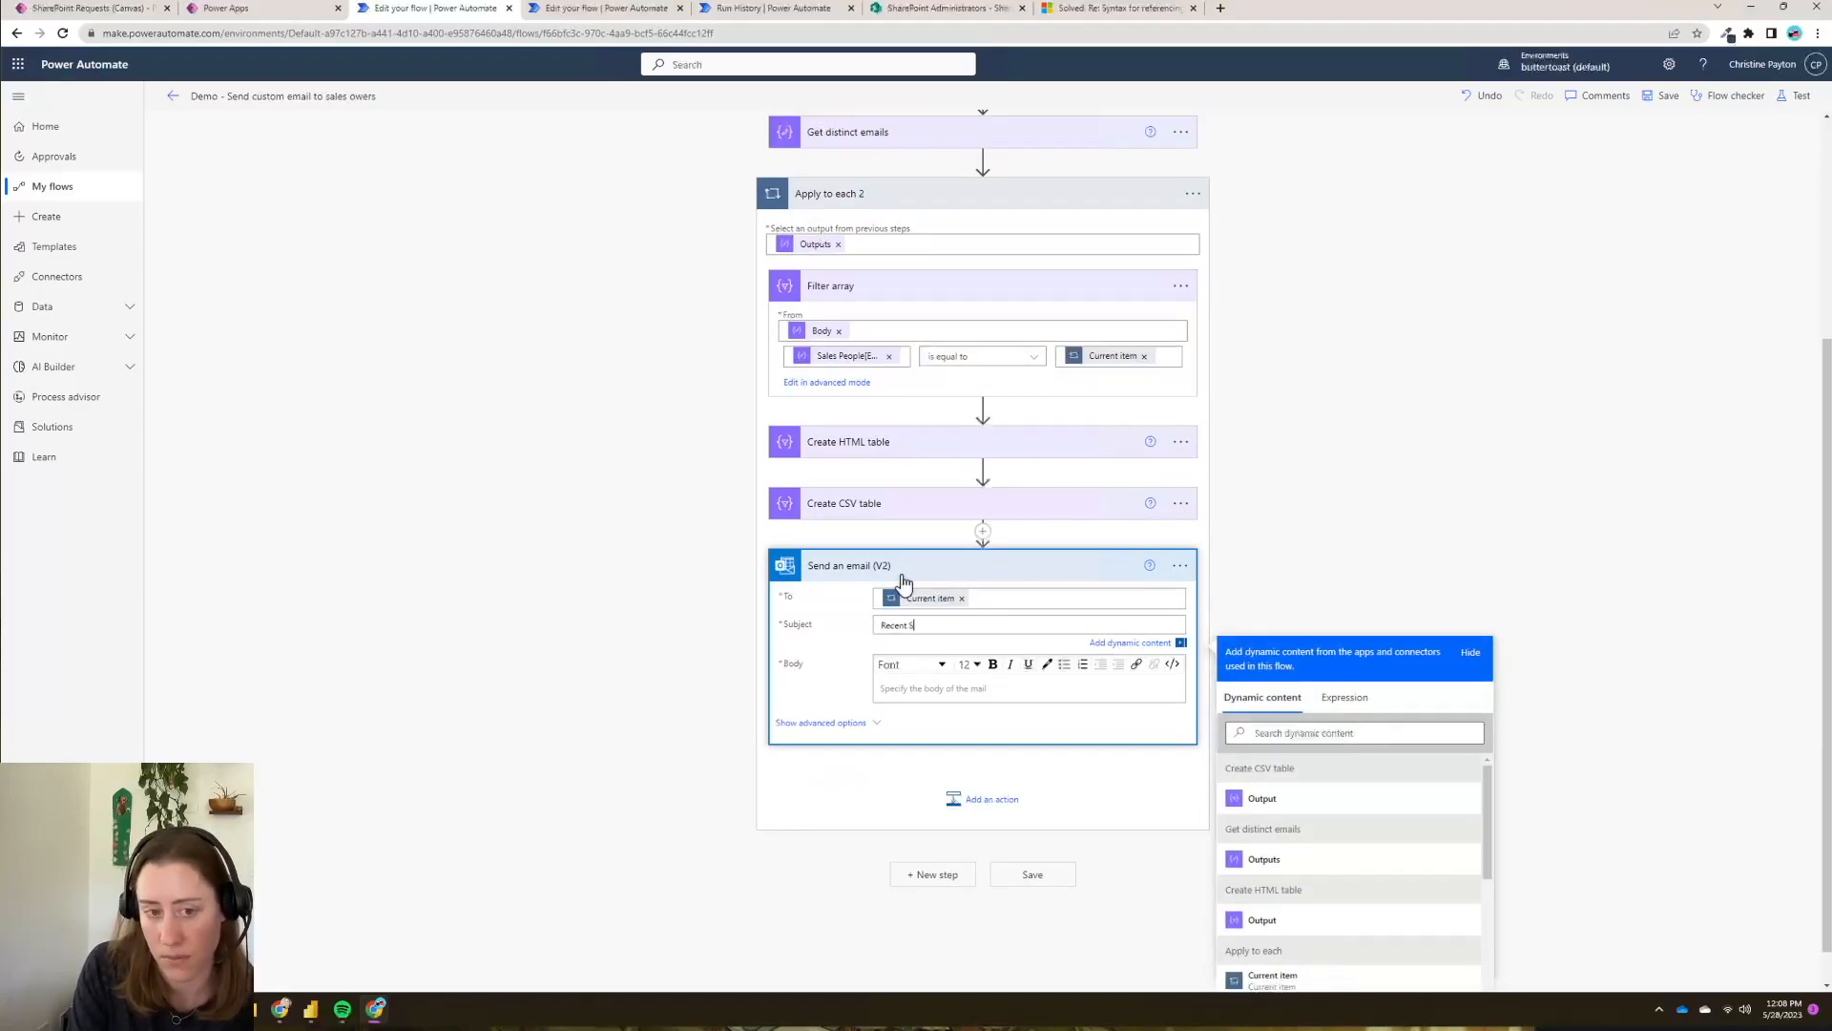
pyautogui.write('ales email subscription - daily list')
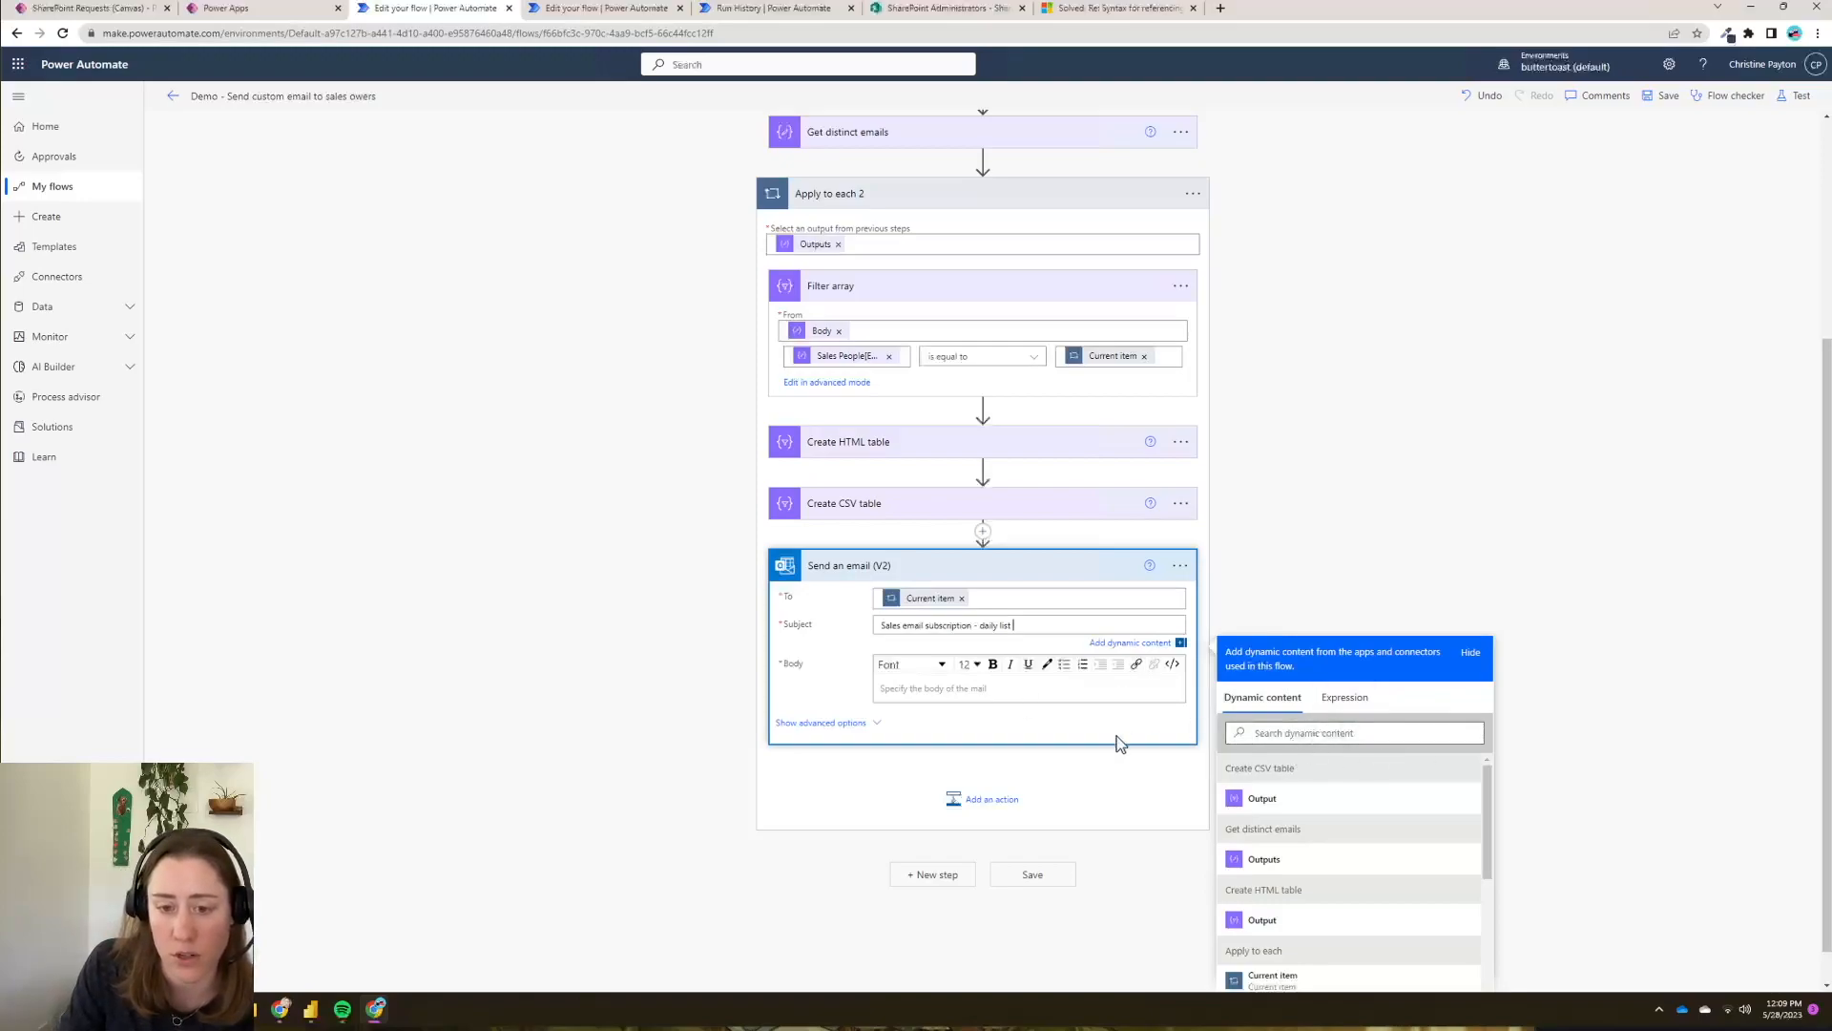
# - Insert the Create HTML table Output into the email body
pyautogui.click(1031, 692)
pyautogui.scroll(-1, 1591, 773)
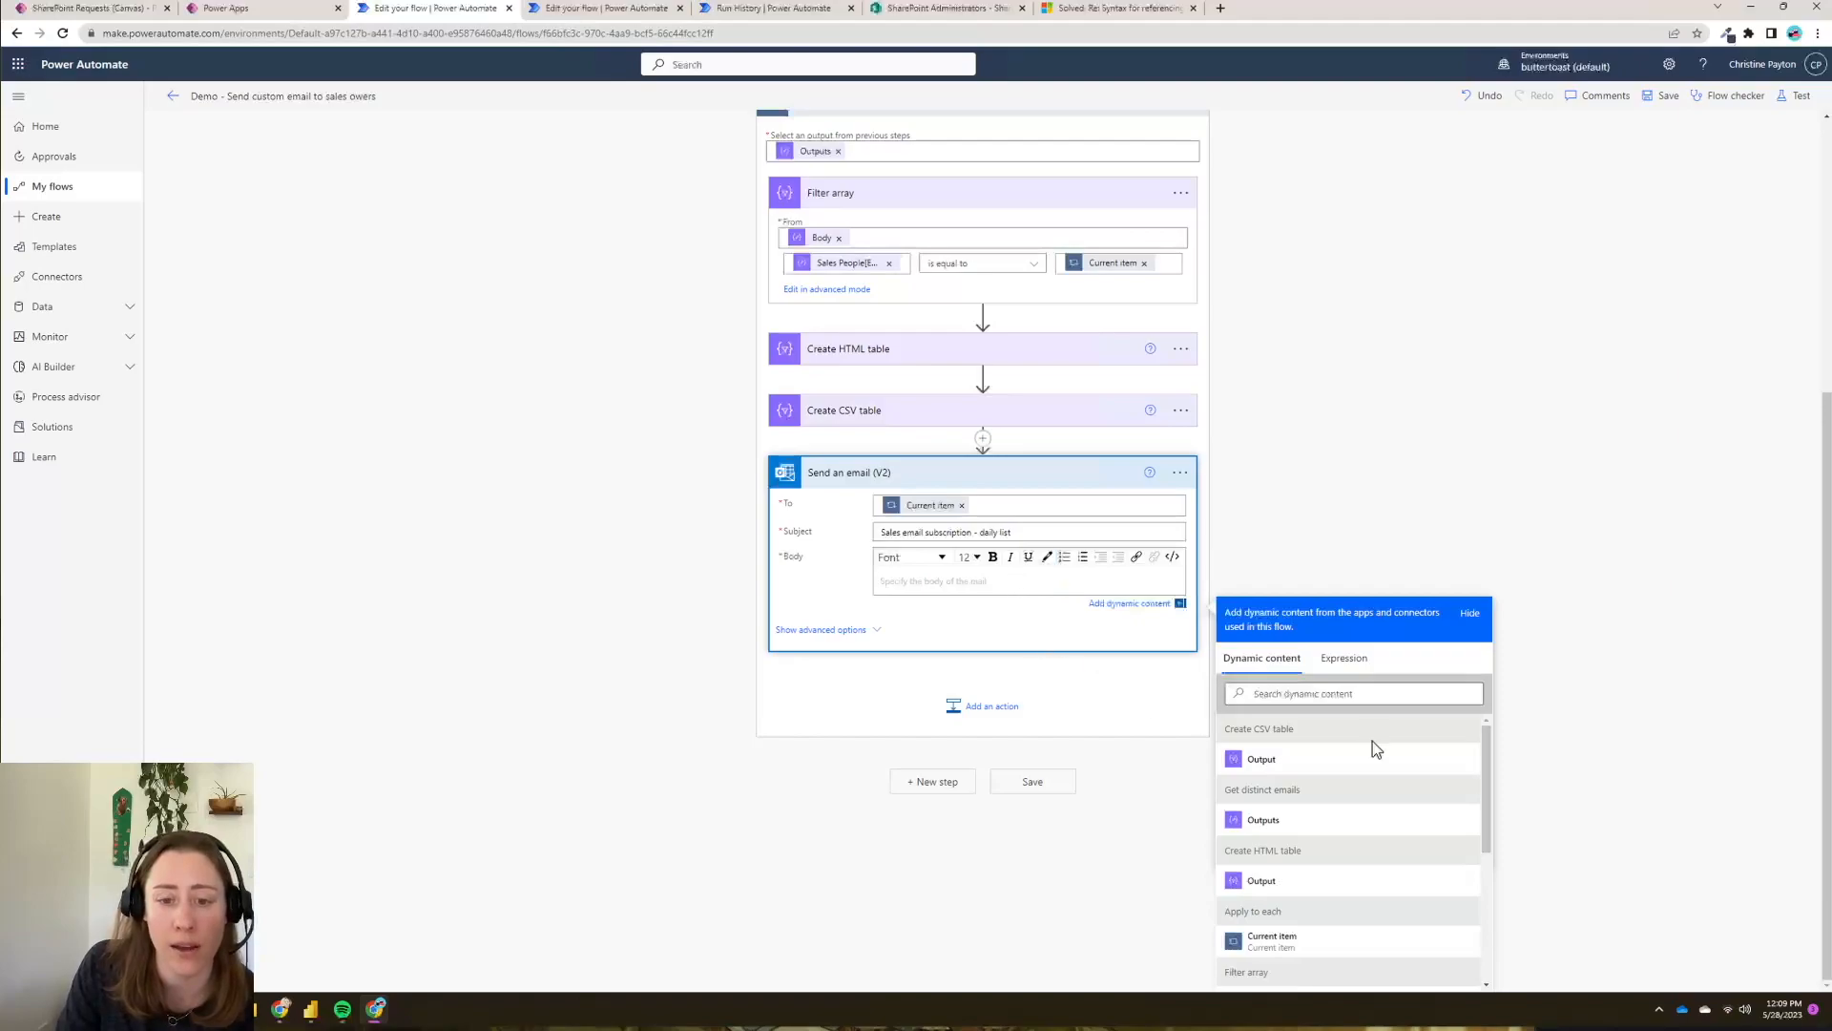
pyautogui.moveTo(1490, 778); pyautogui.dragTo(1491, 797)
pyautogui.scroll(1, 1263, 879)
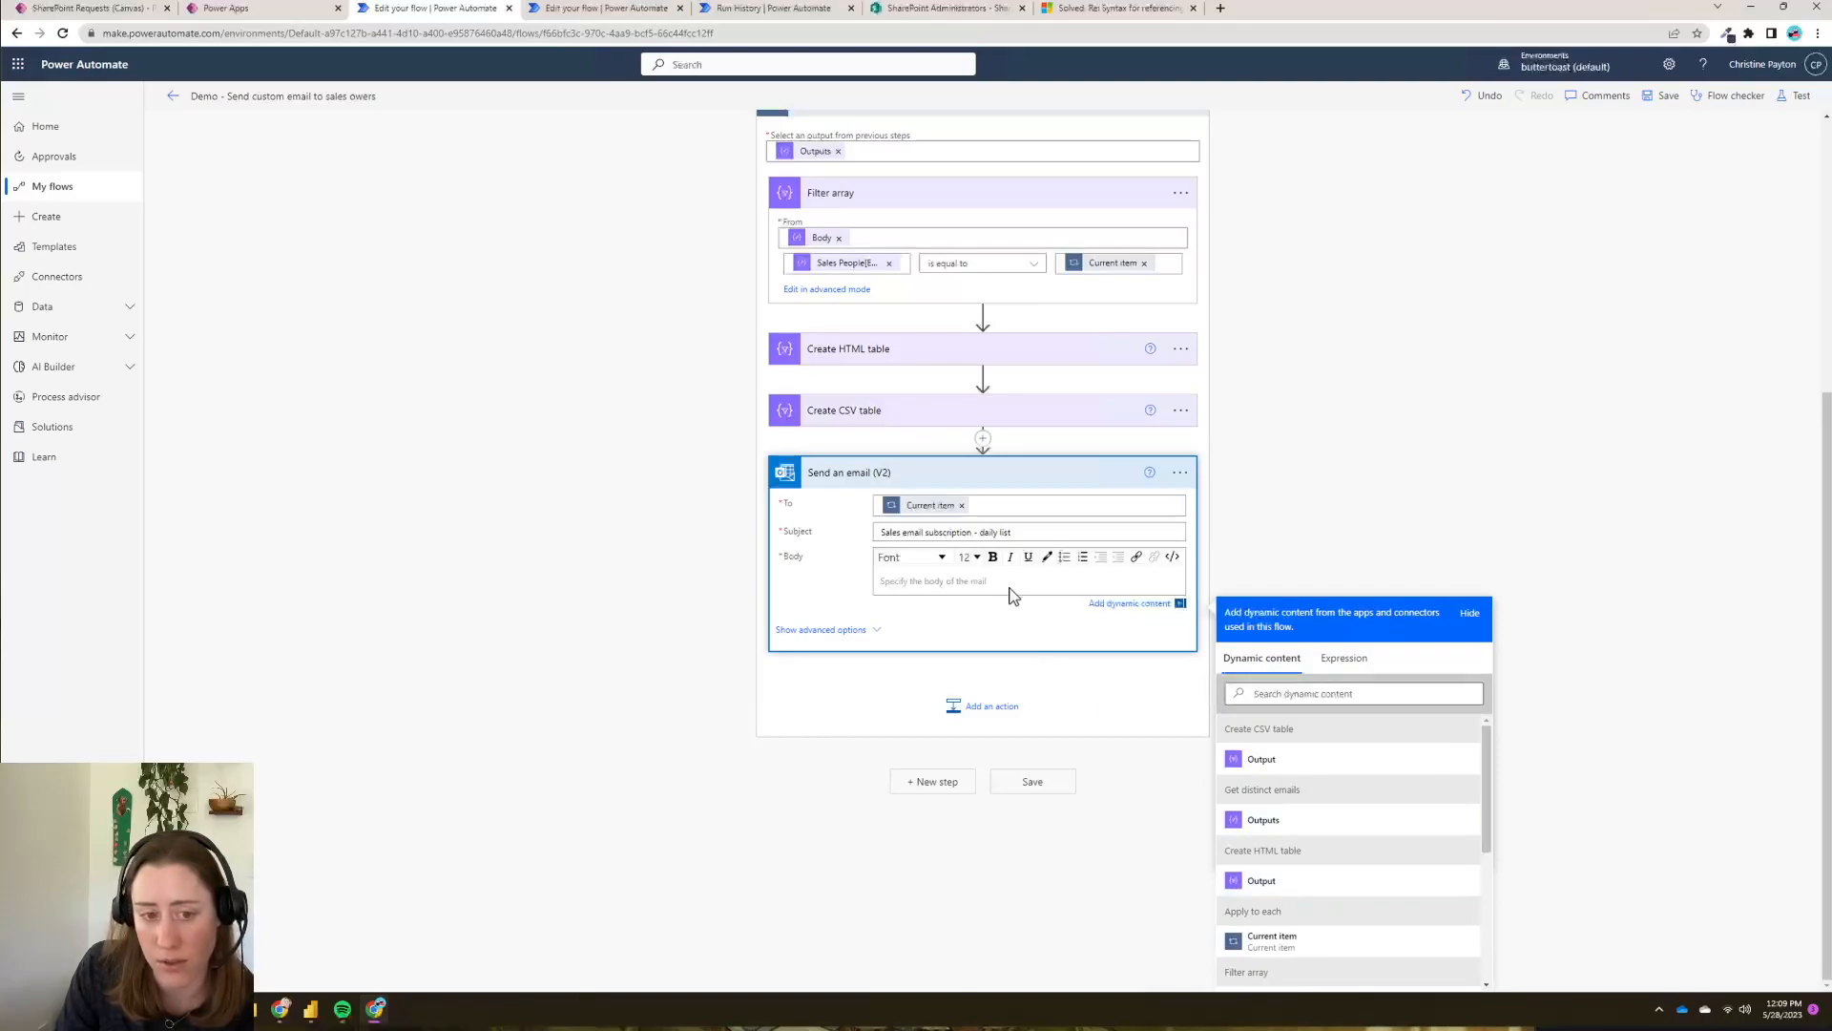
pyautogui.click(1283, 882)
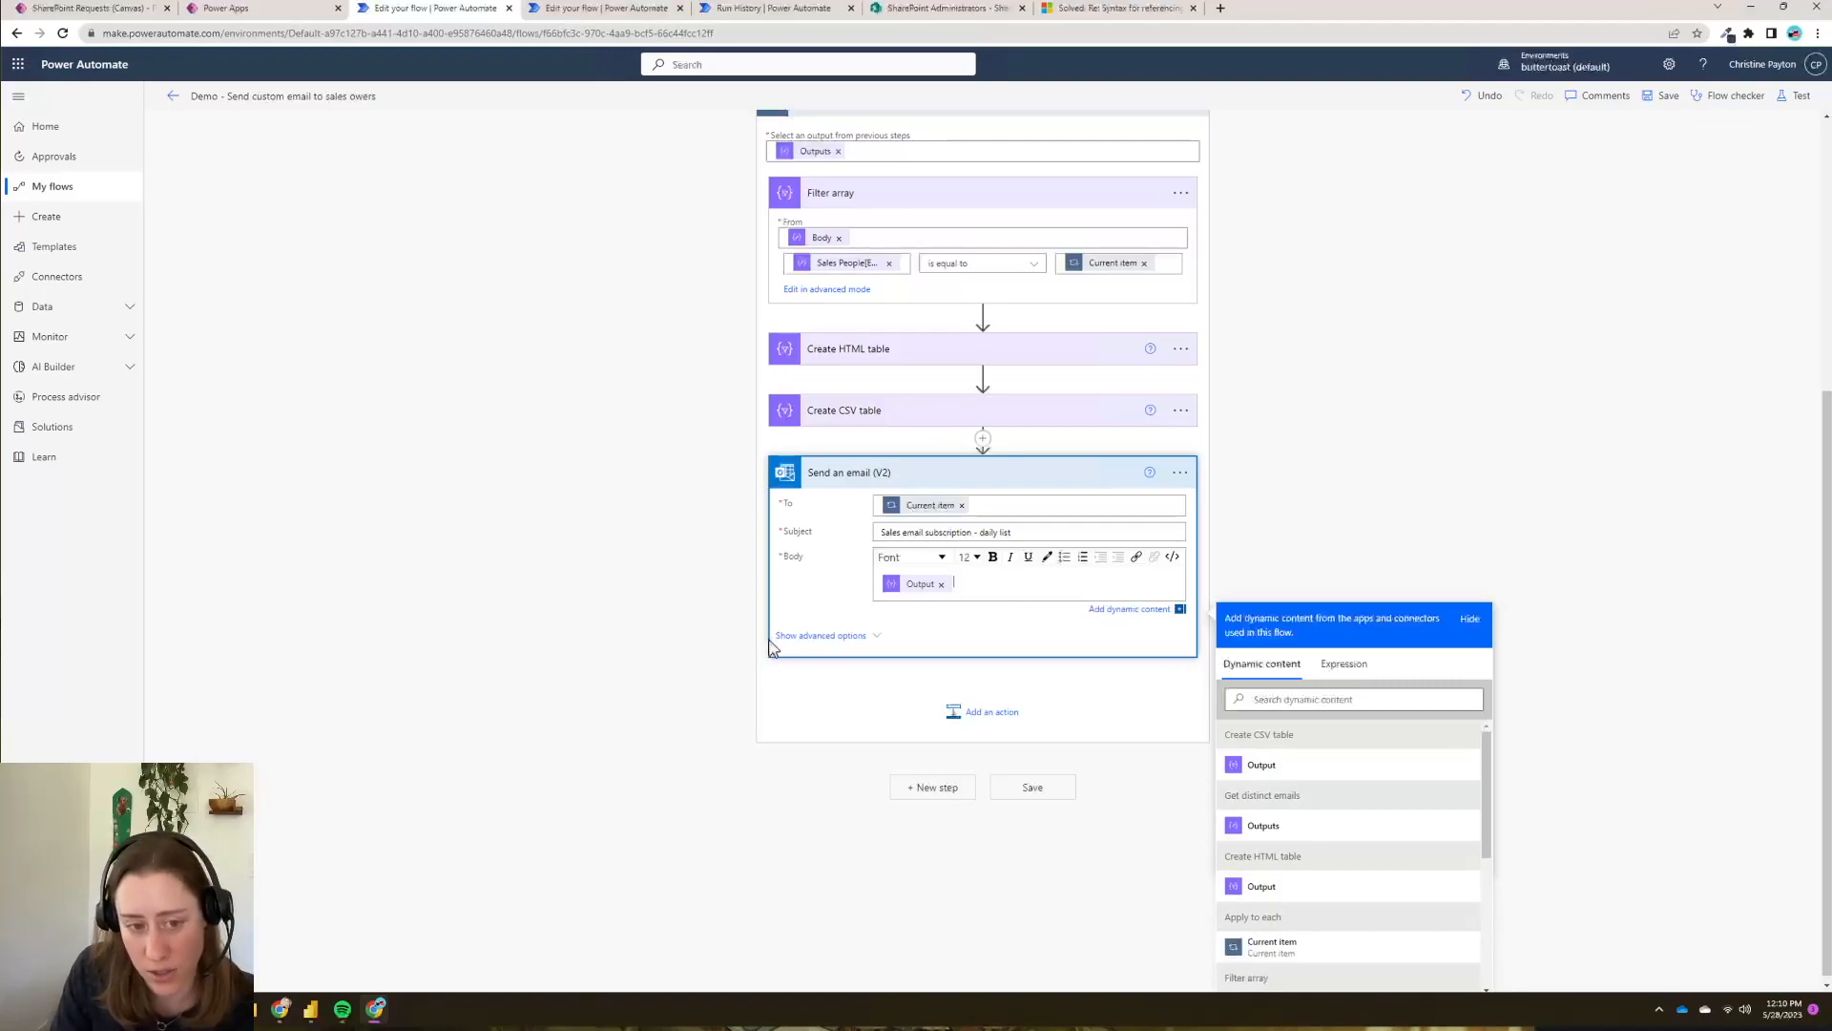
# - Attach the Create CSV table Output as SalesData.csv to the email and save the flow
pyautogui.click(819, 638)
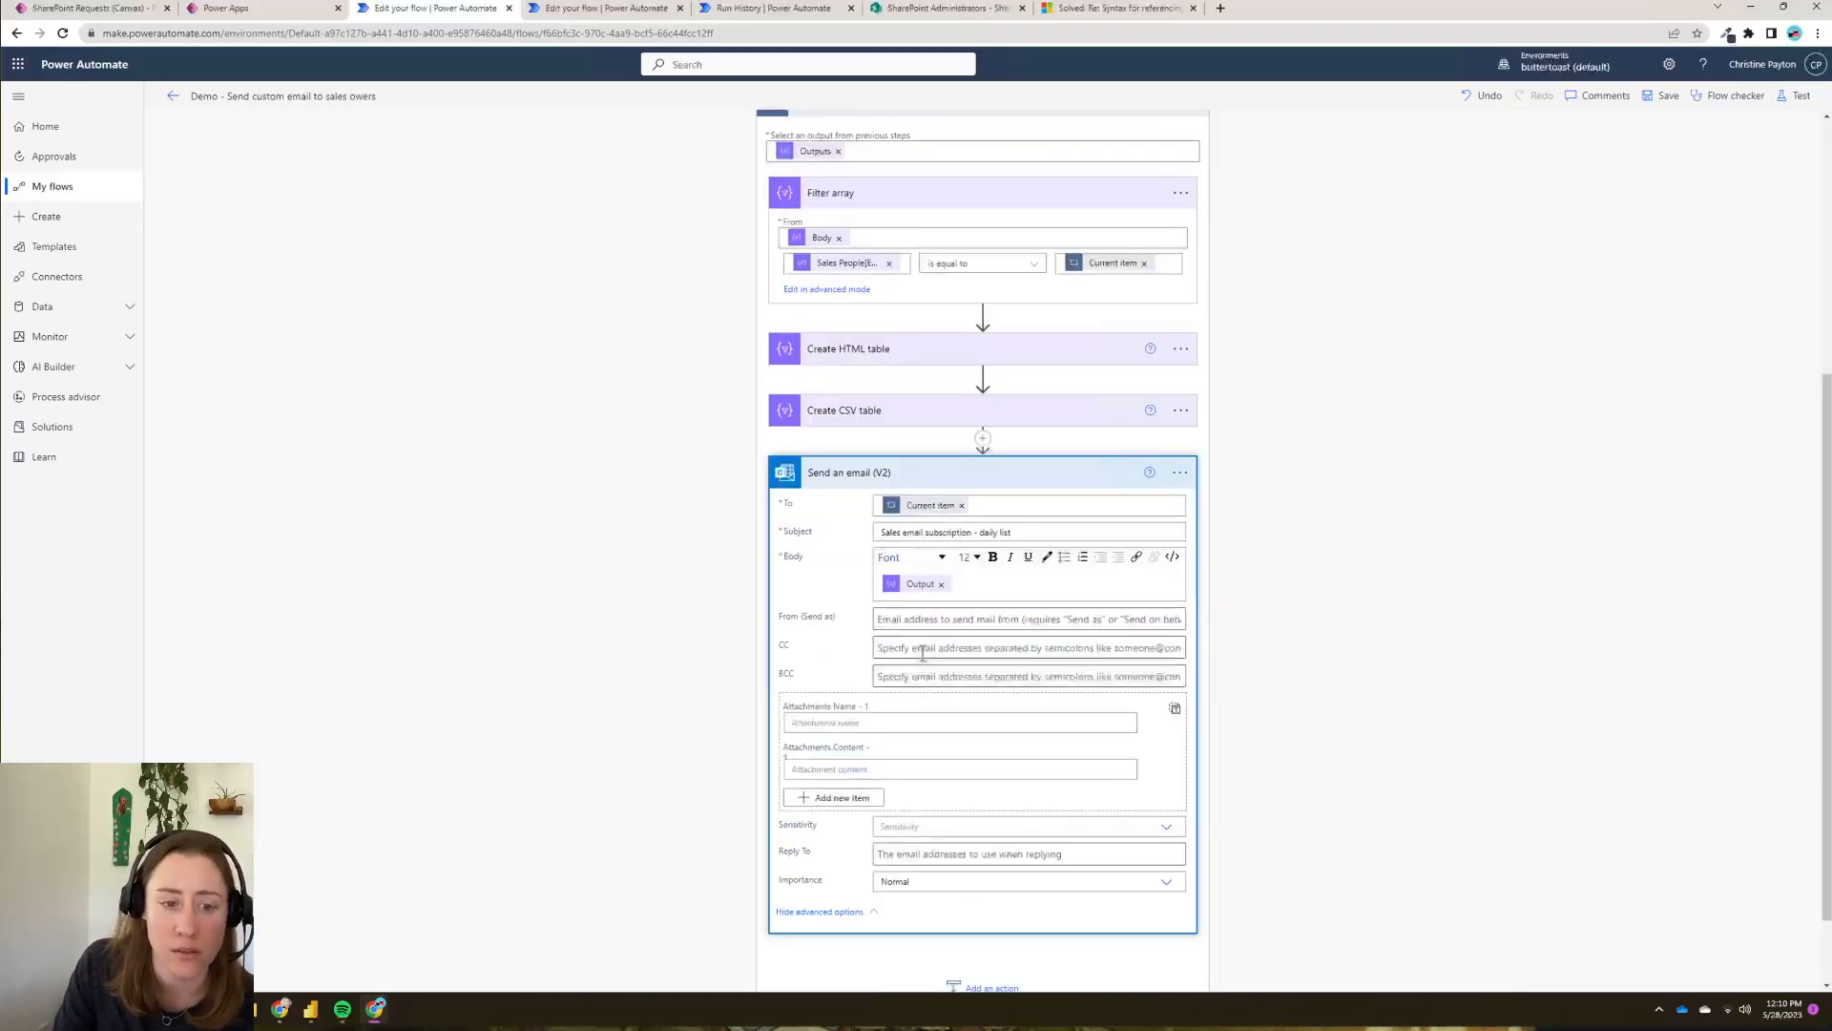
pyautogui.click(823, 725)
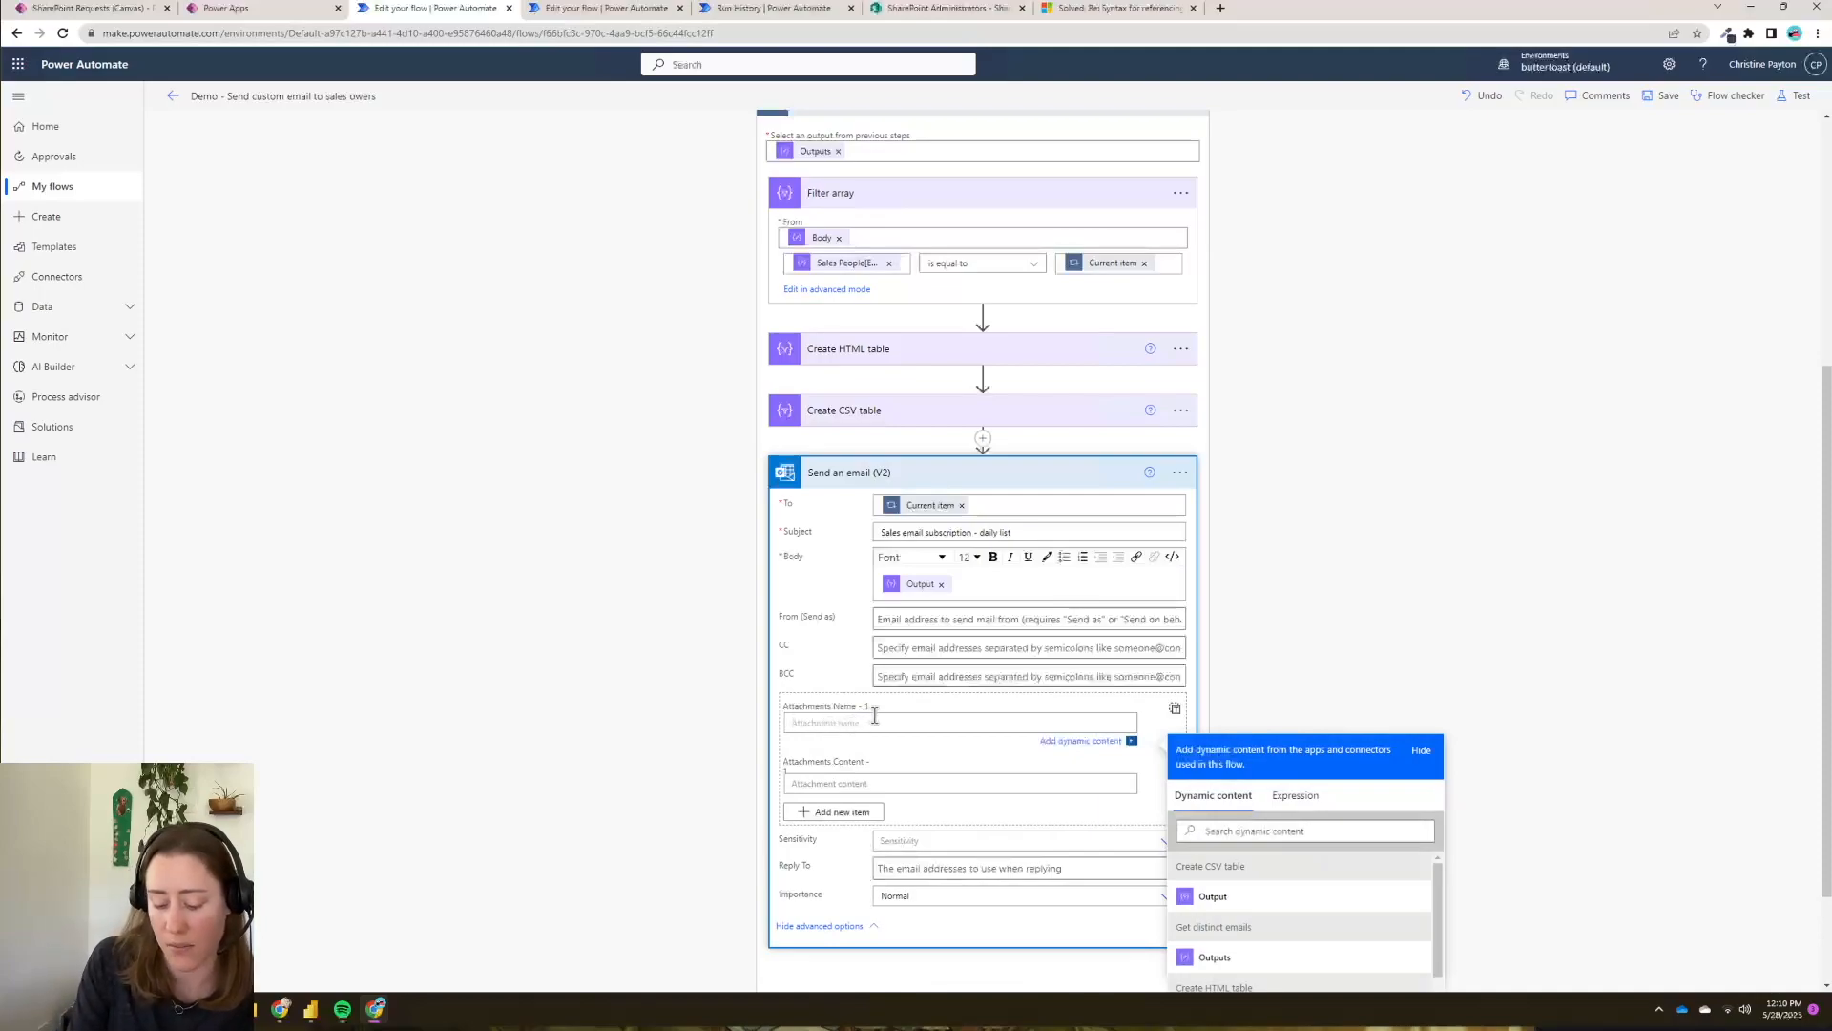
pyautogui.write('SalesData.csv')
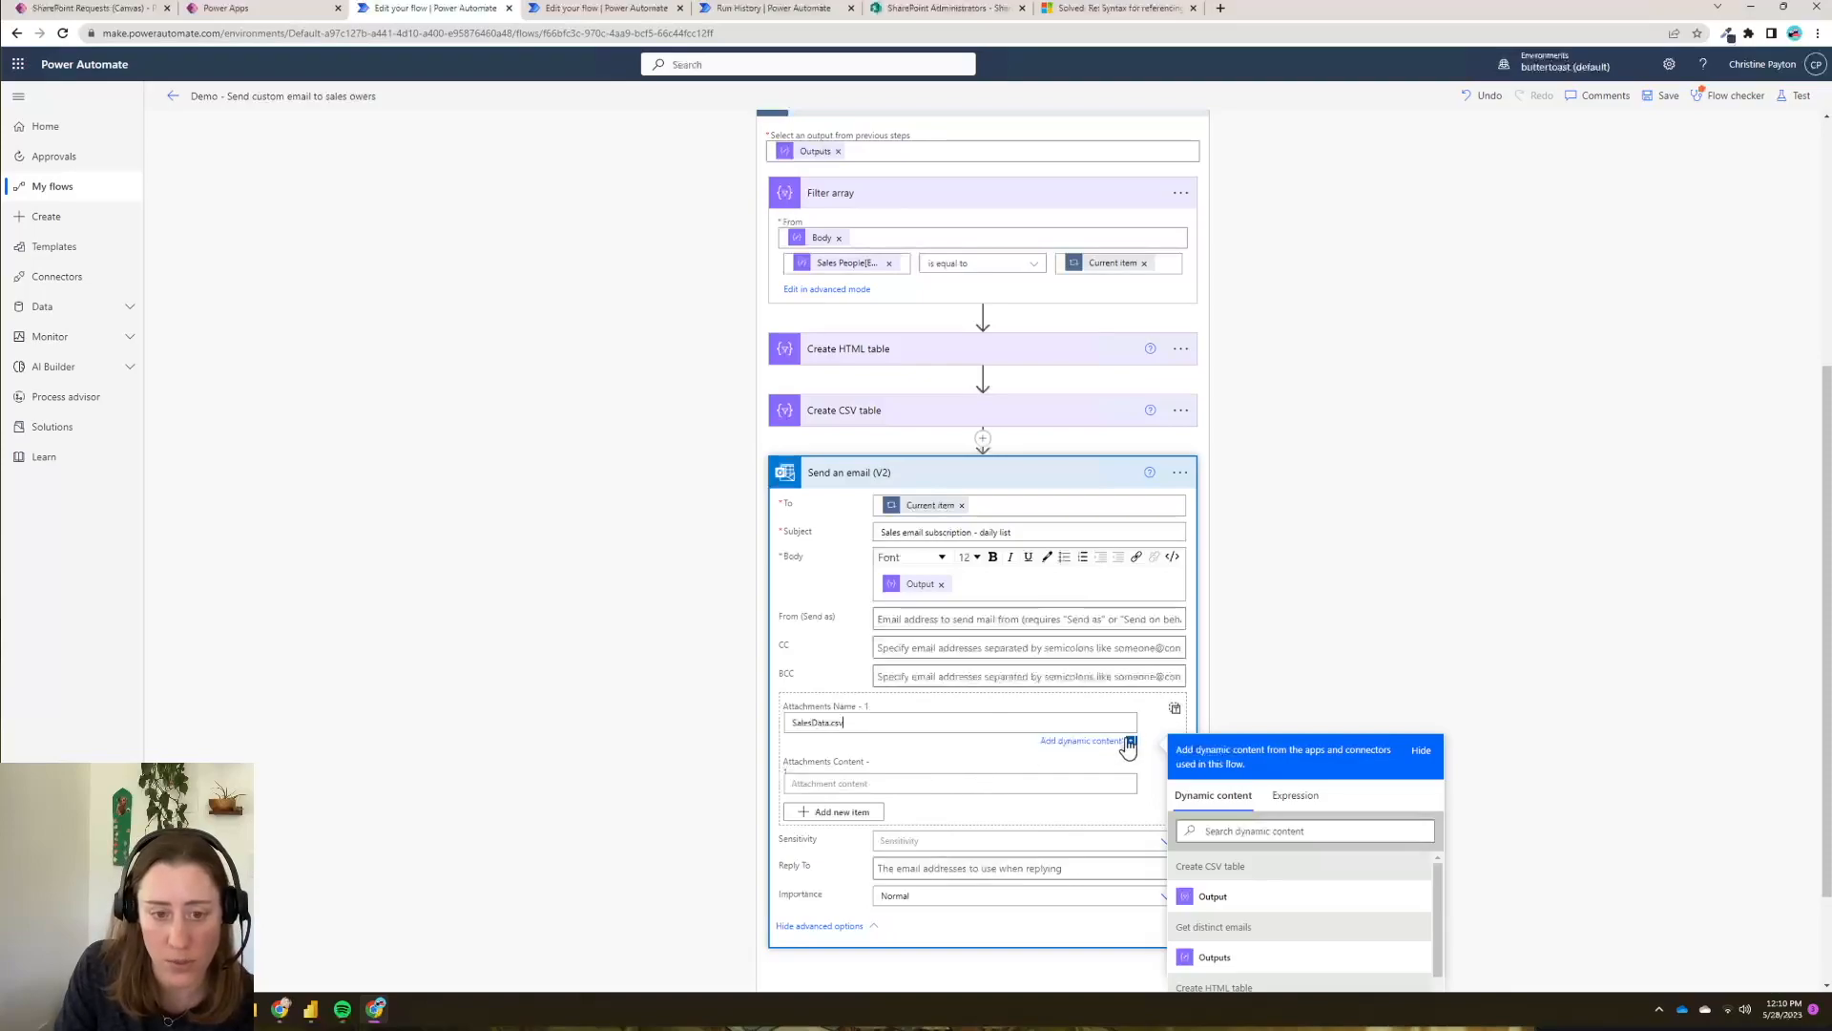
pyautogui.click(851, 785)
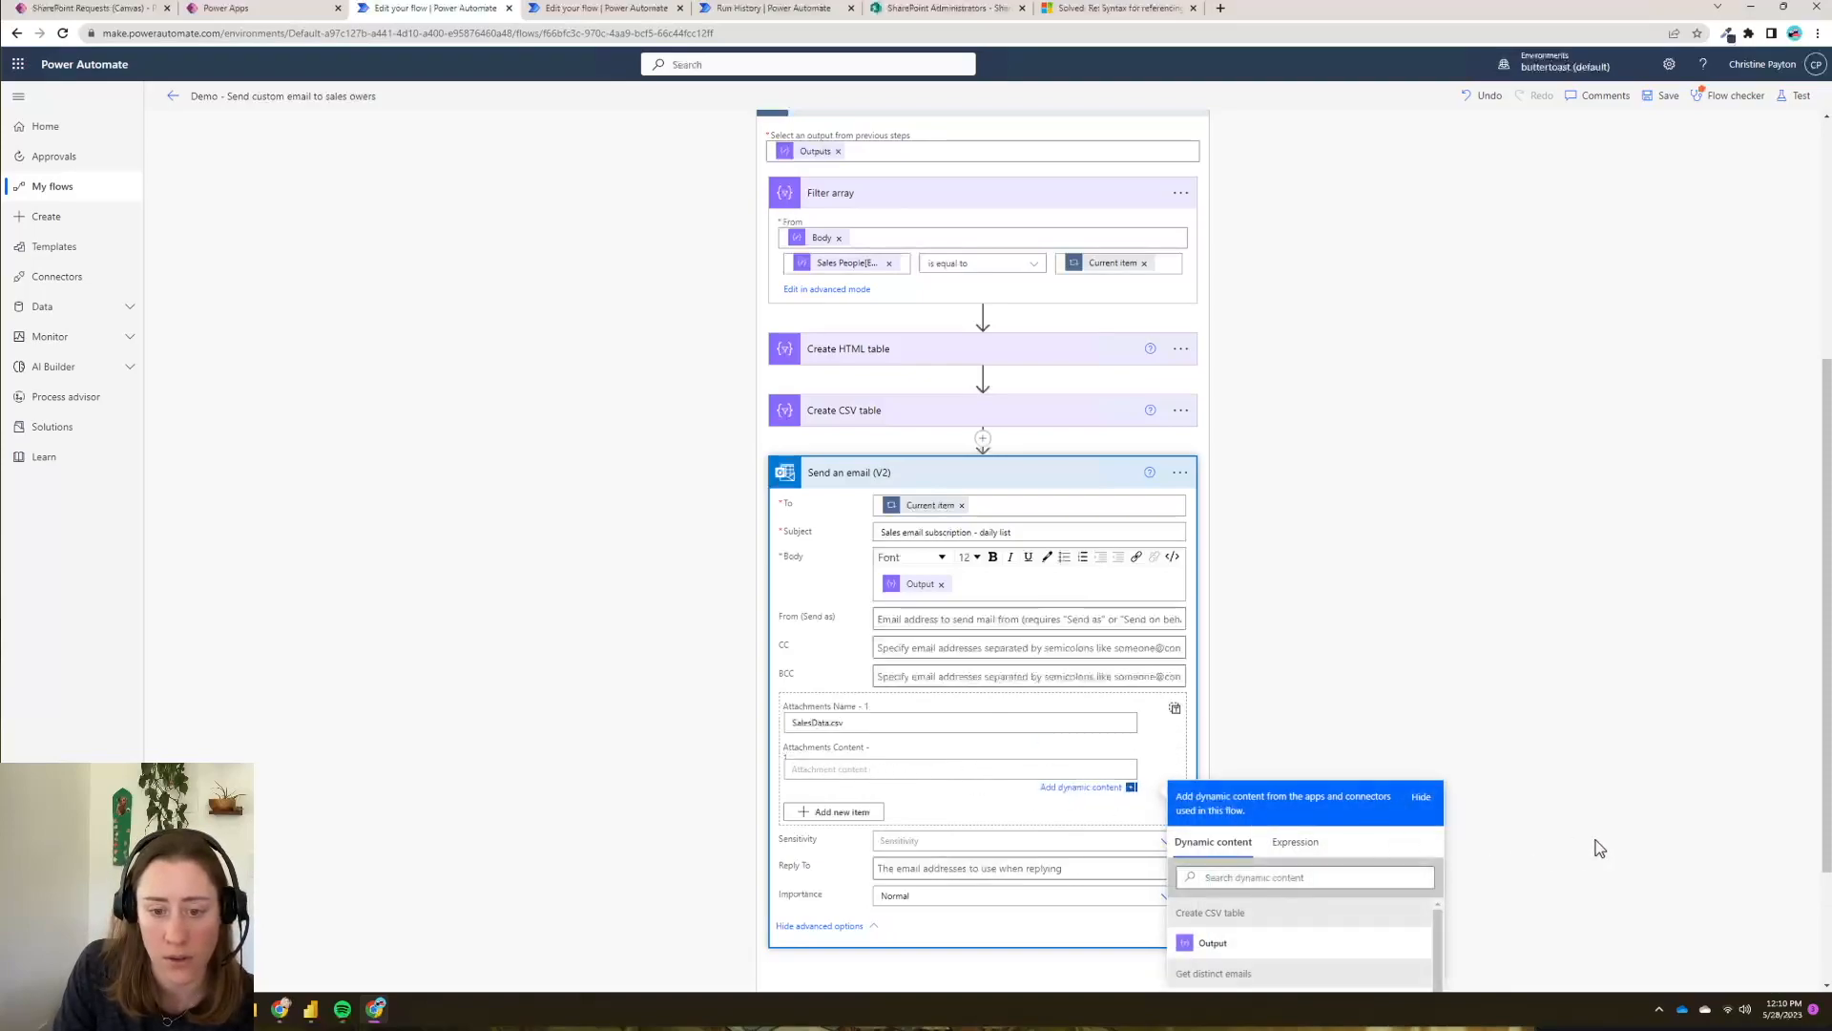
pyautogui.scroll(-2, 1575, 849)
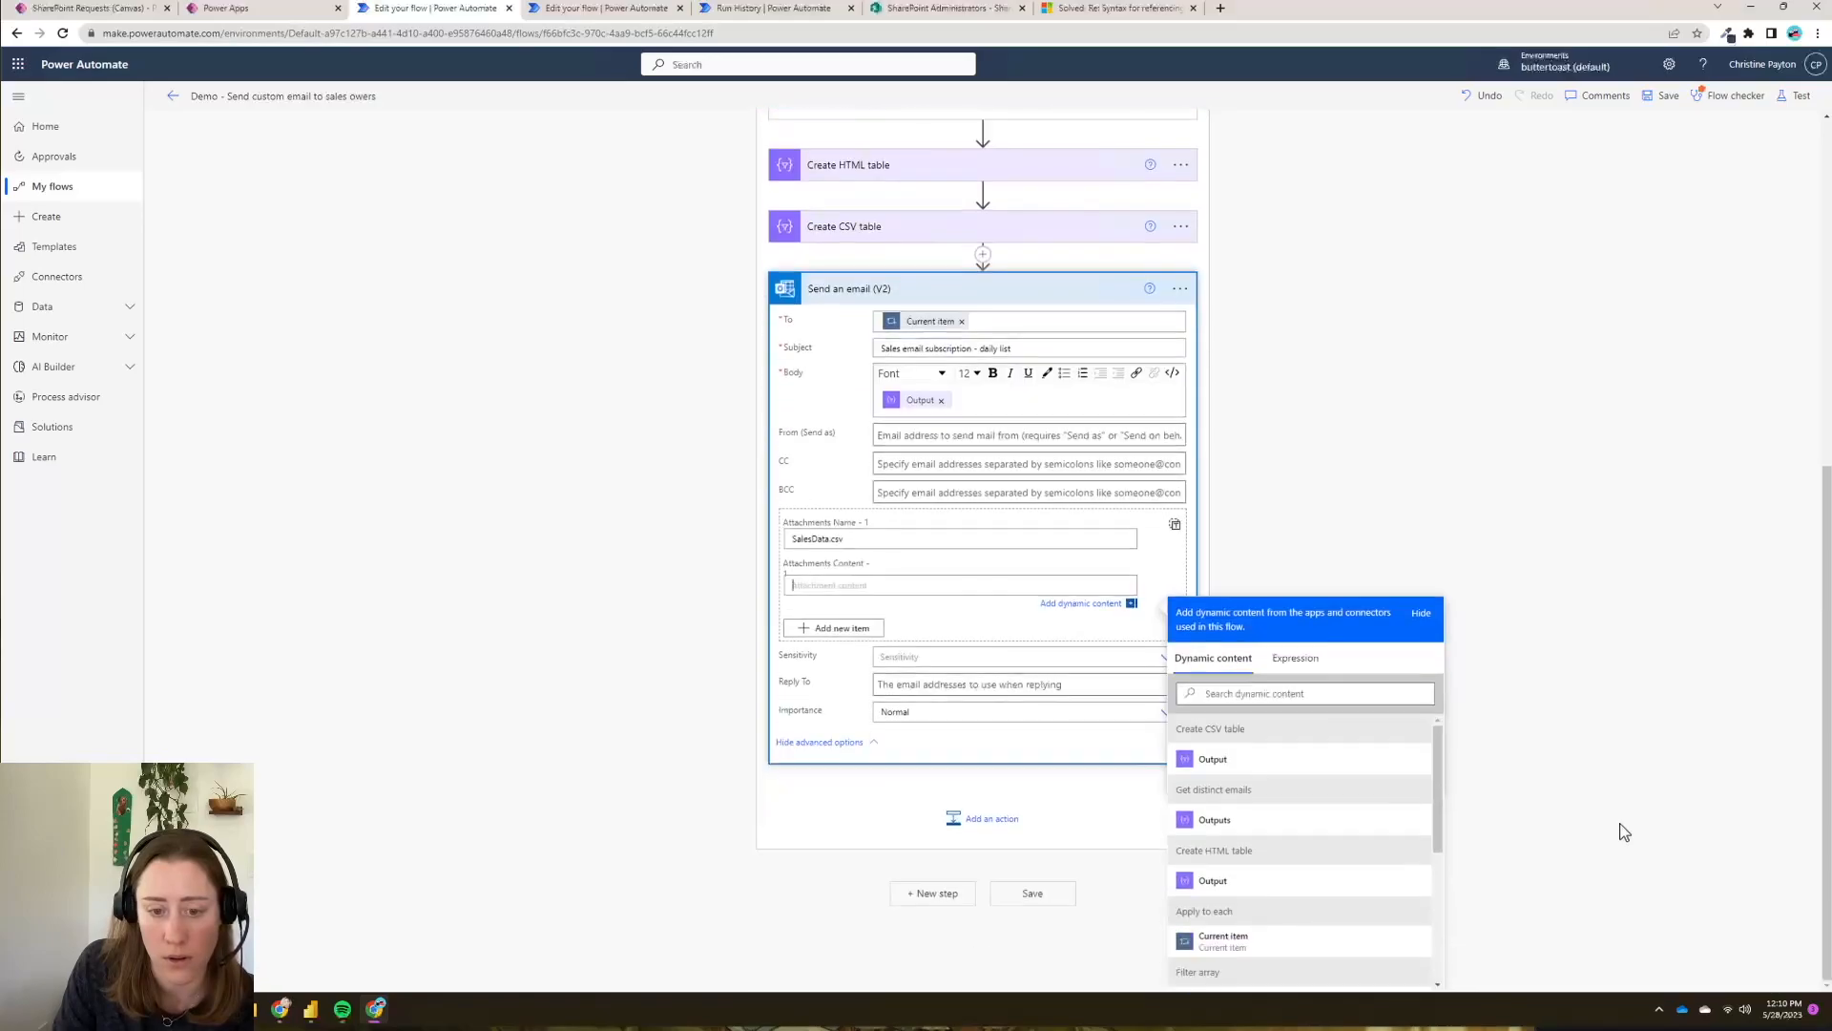
pyautogui.click(1207, 764)
pyautogui.click(1047, 974)
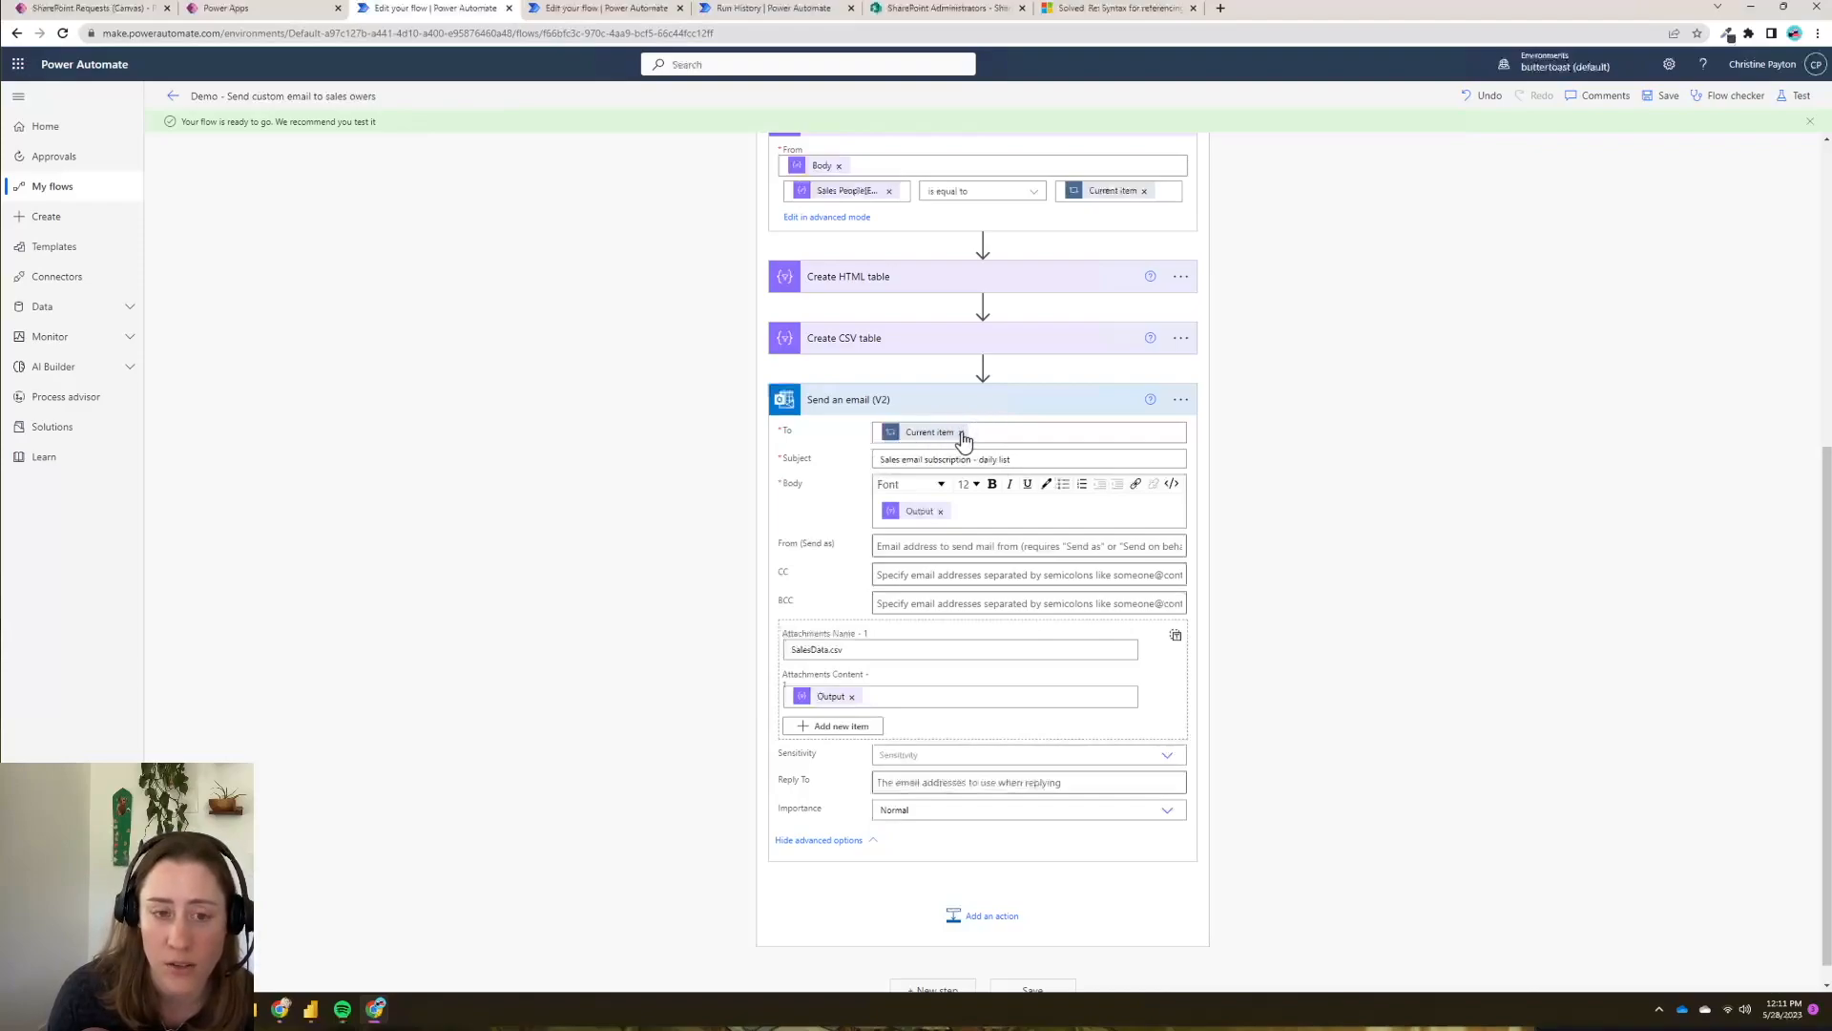
# - Replace the Current item recipient in the email's To field with a fixed test email address
pyautogui.click(963, 438)
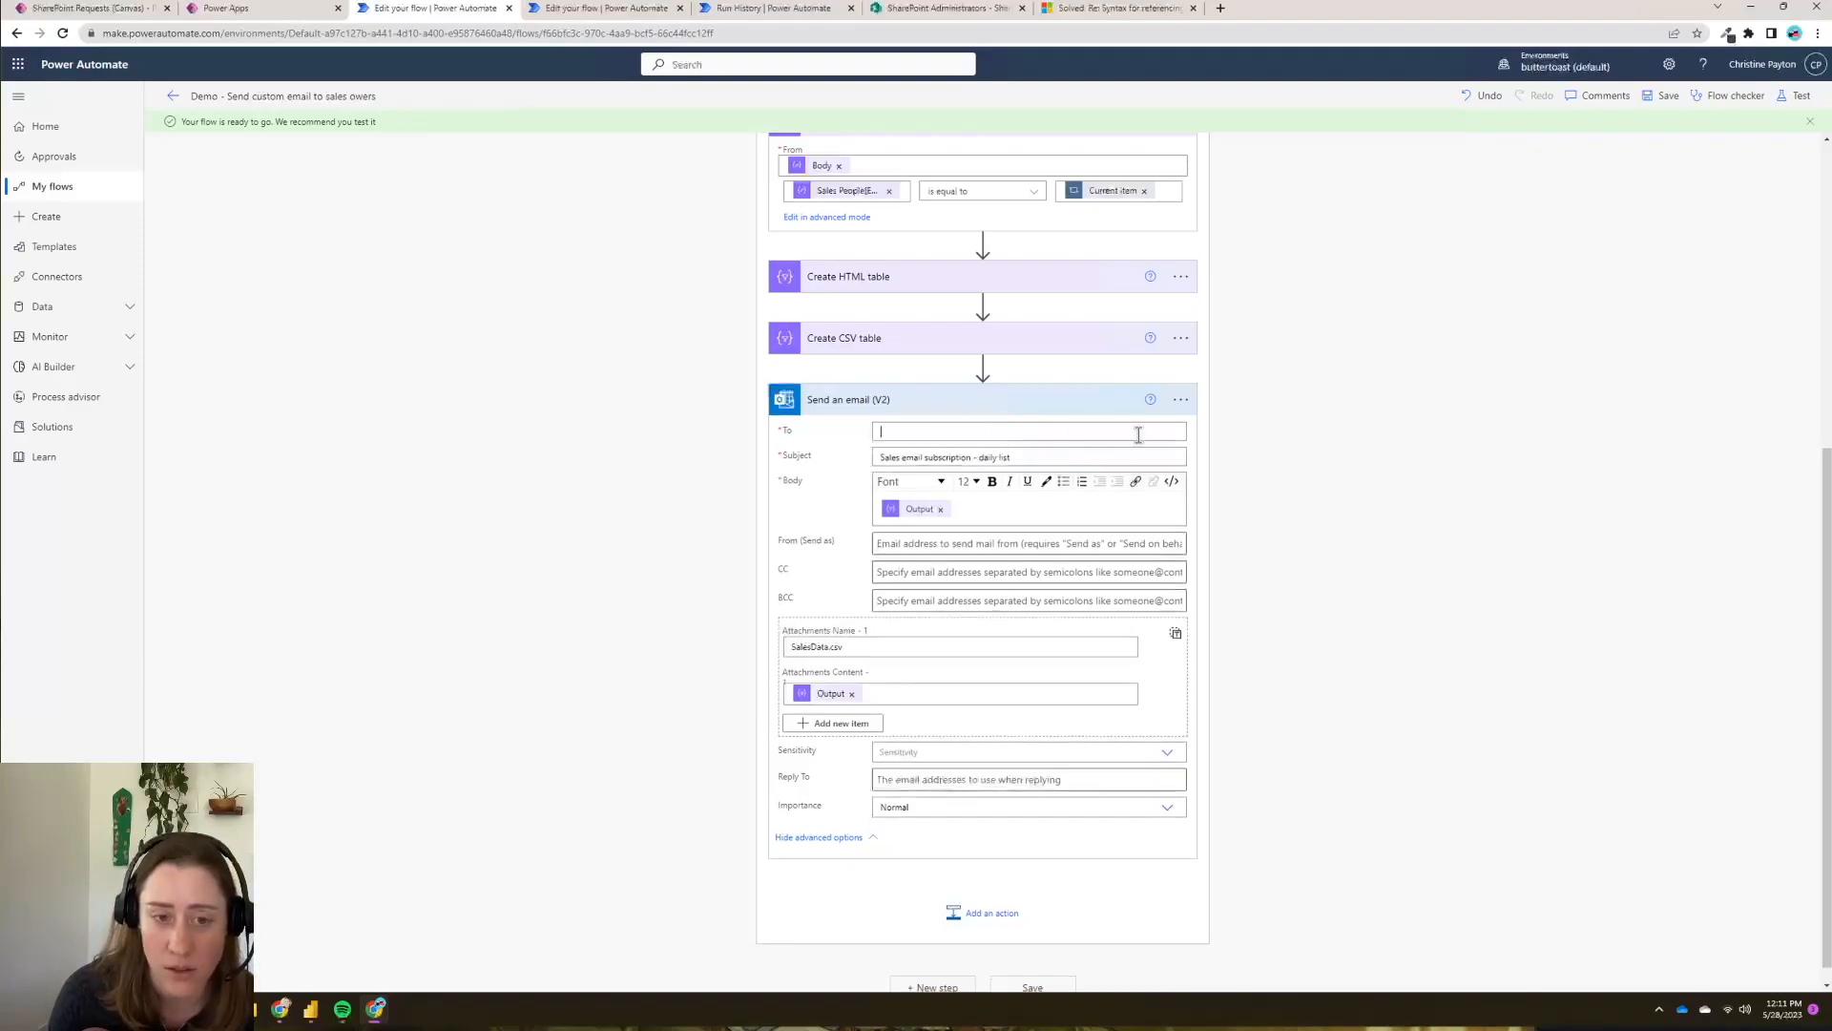
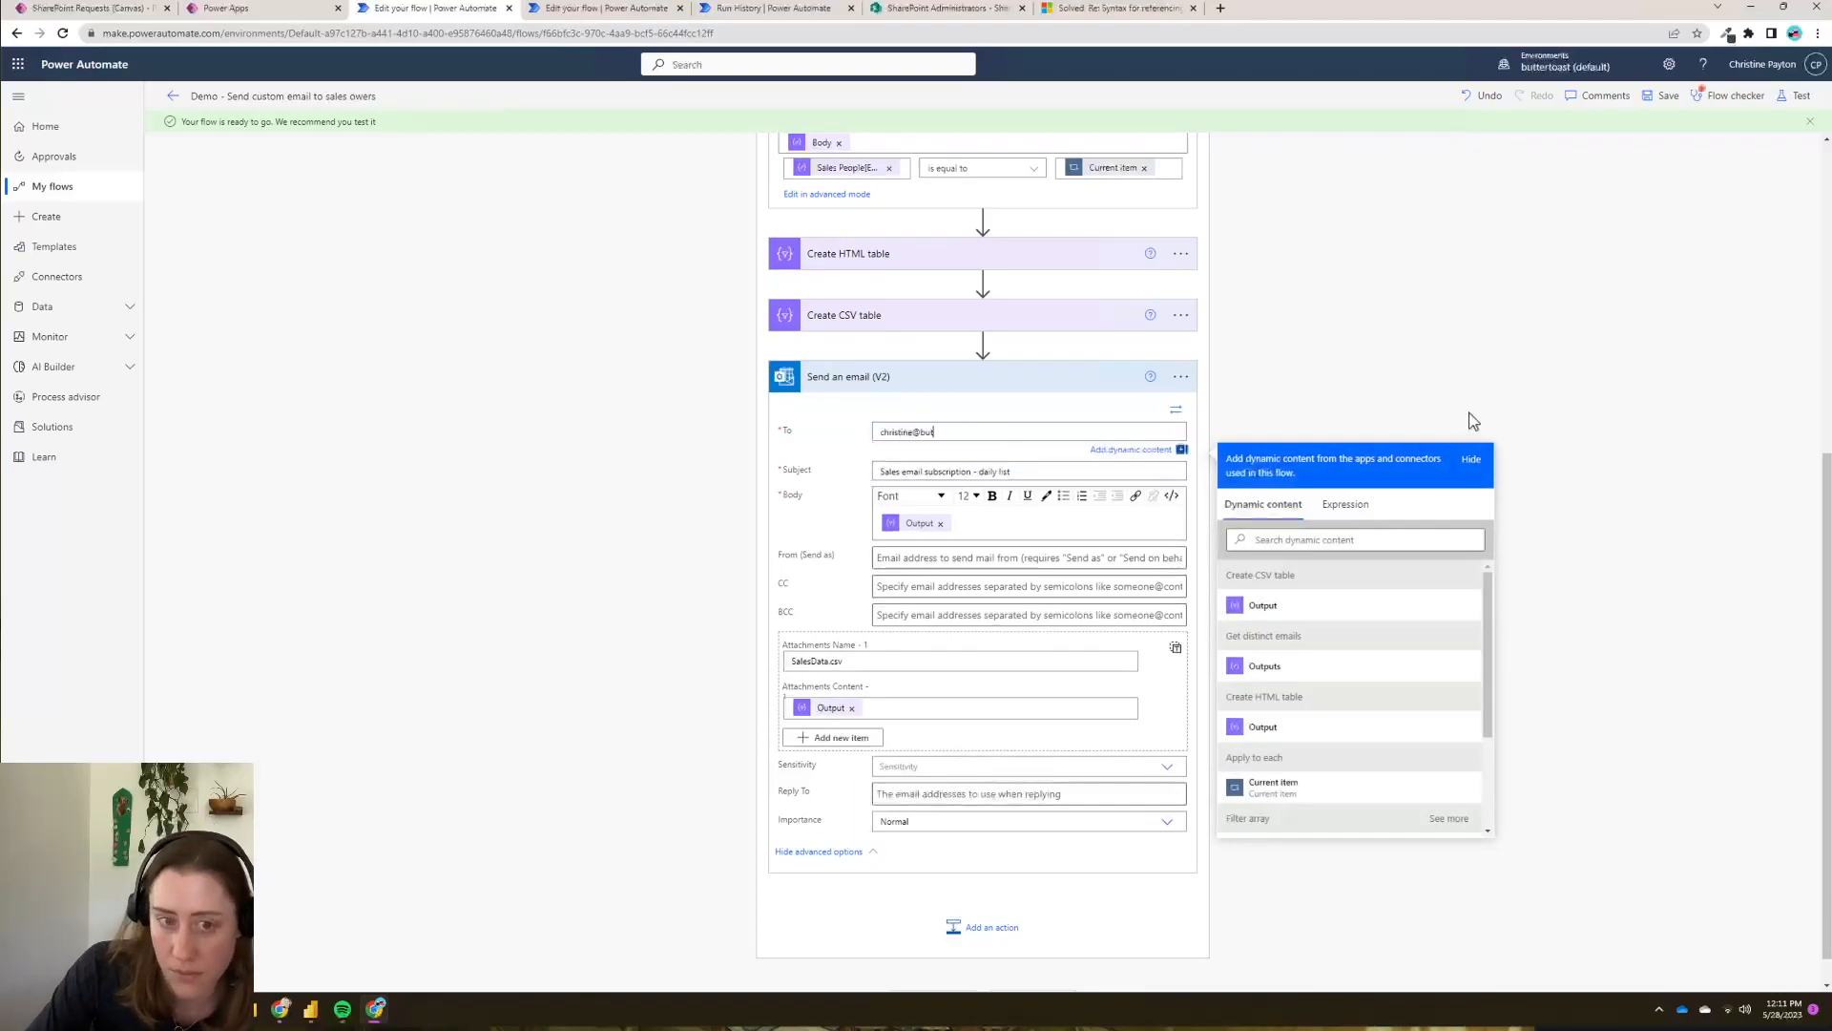
pyautogui.click(1473, 416)
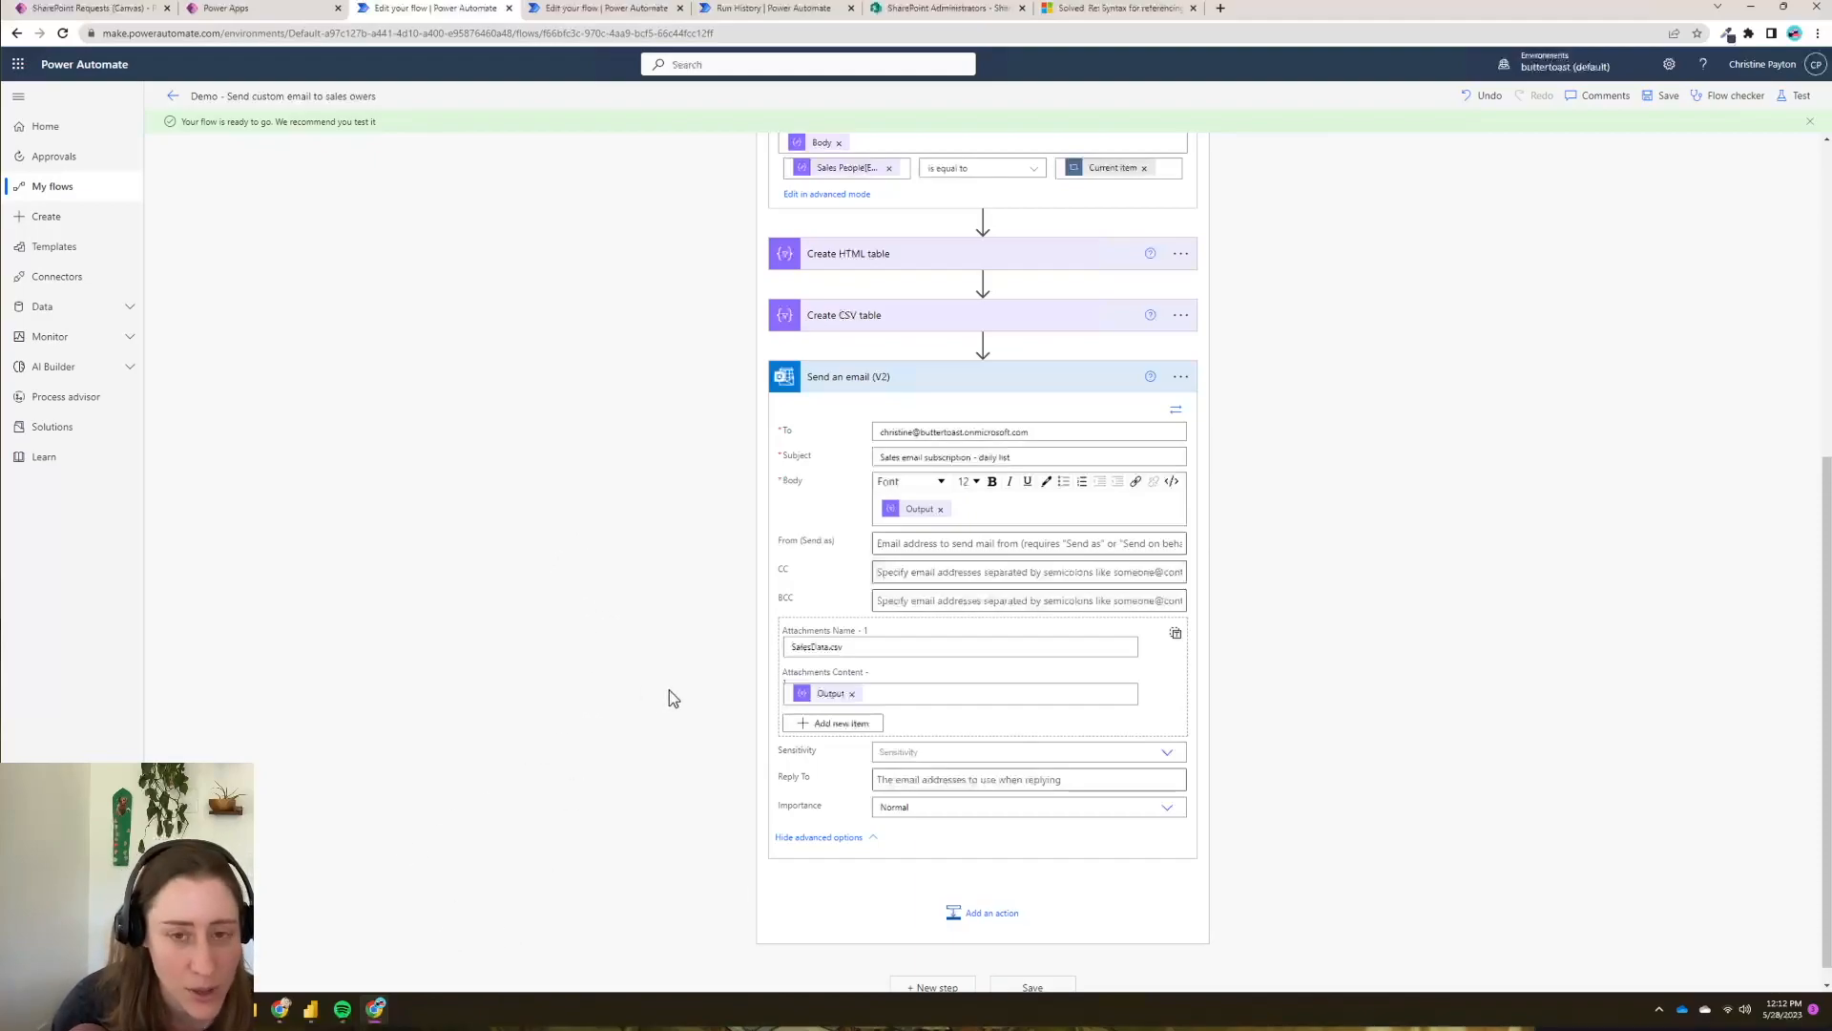
pyautogui.click(310, 1016)
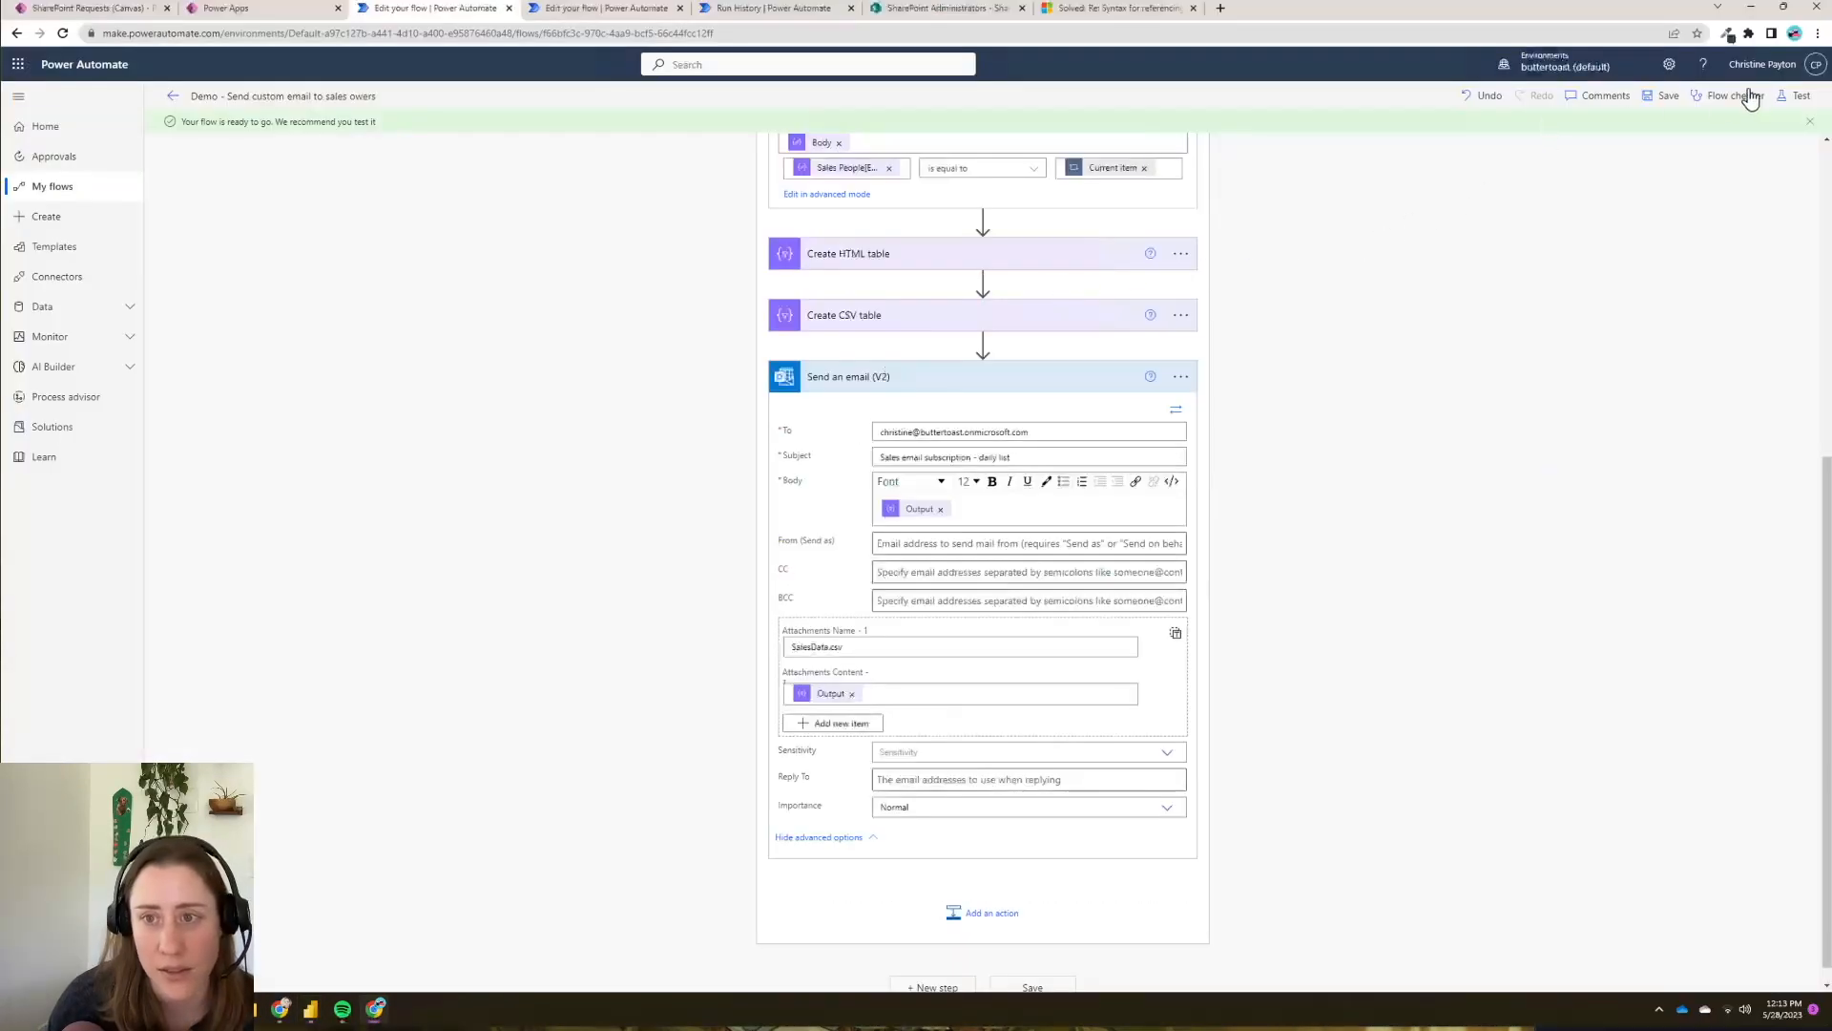
# - Save the flow and run it as a manual test, then dismiss the run-started confirmation
pyautogui.click(1801, 98)
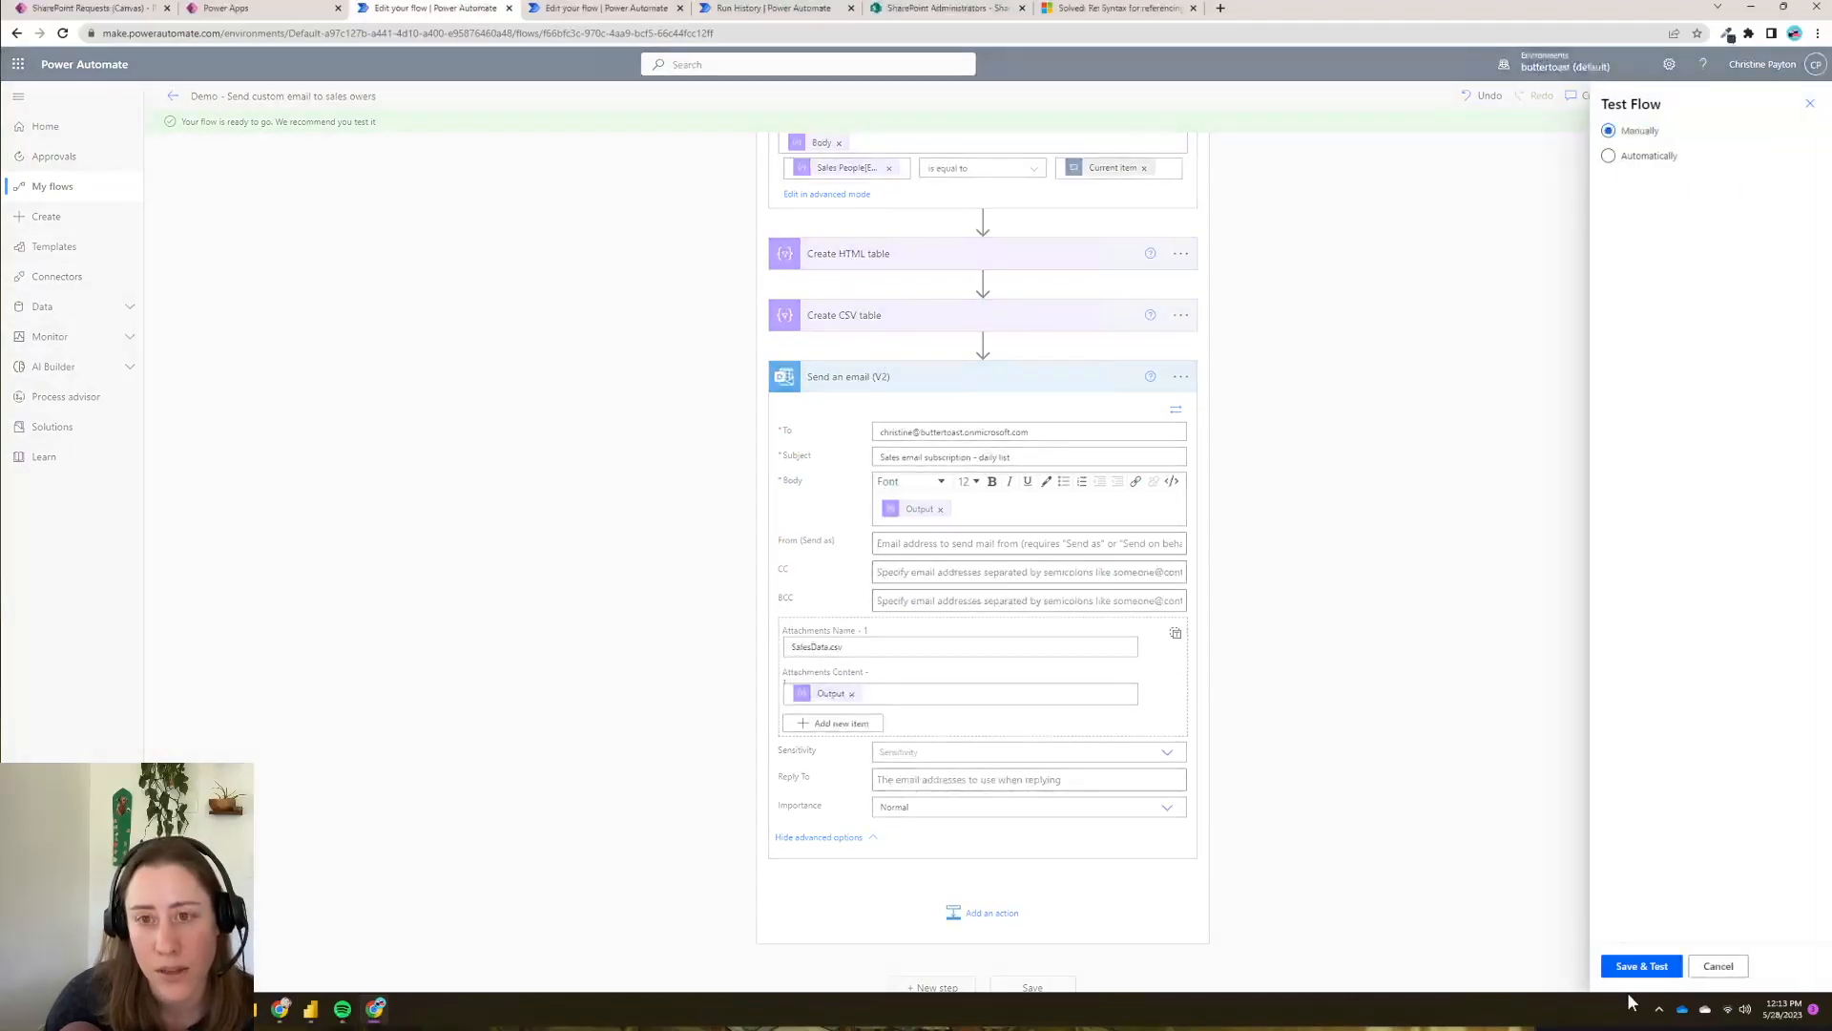
pyautogui.click(1643, 969)
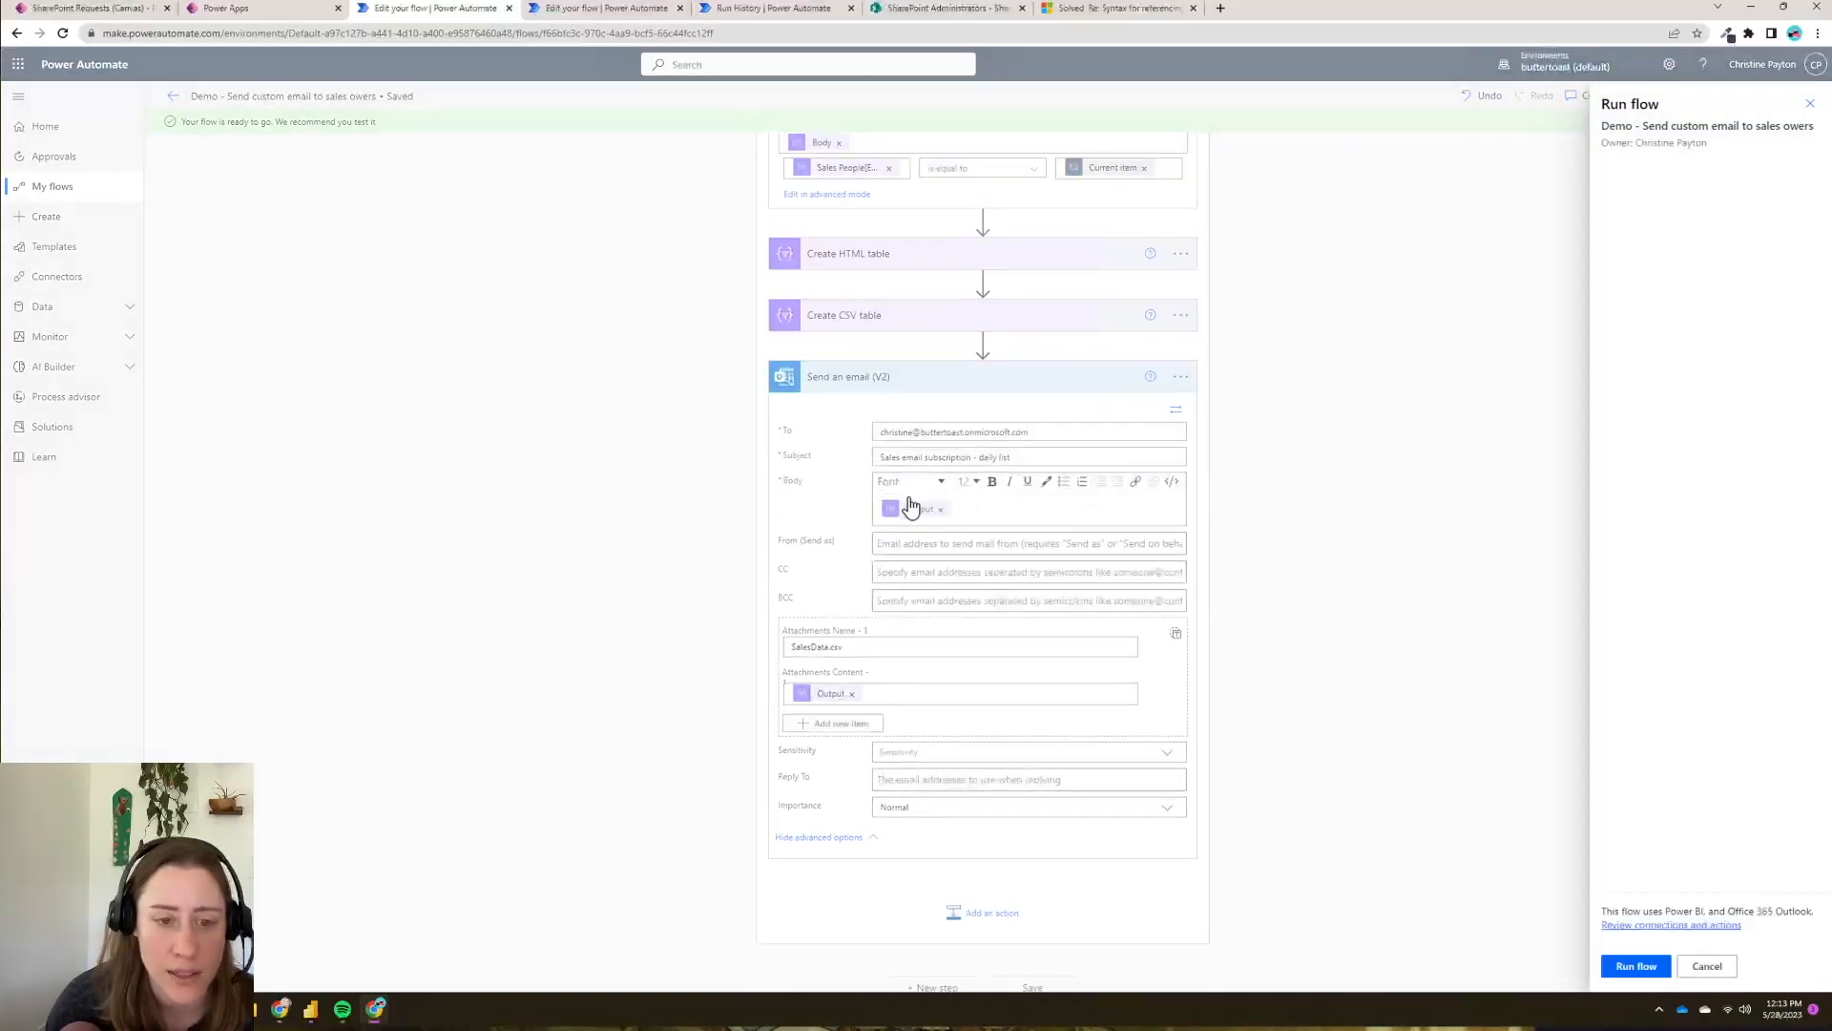
pyautogui.click(1634, 968)
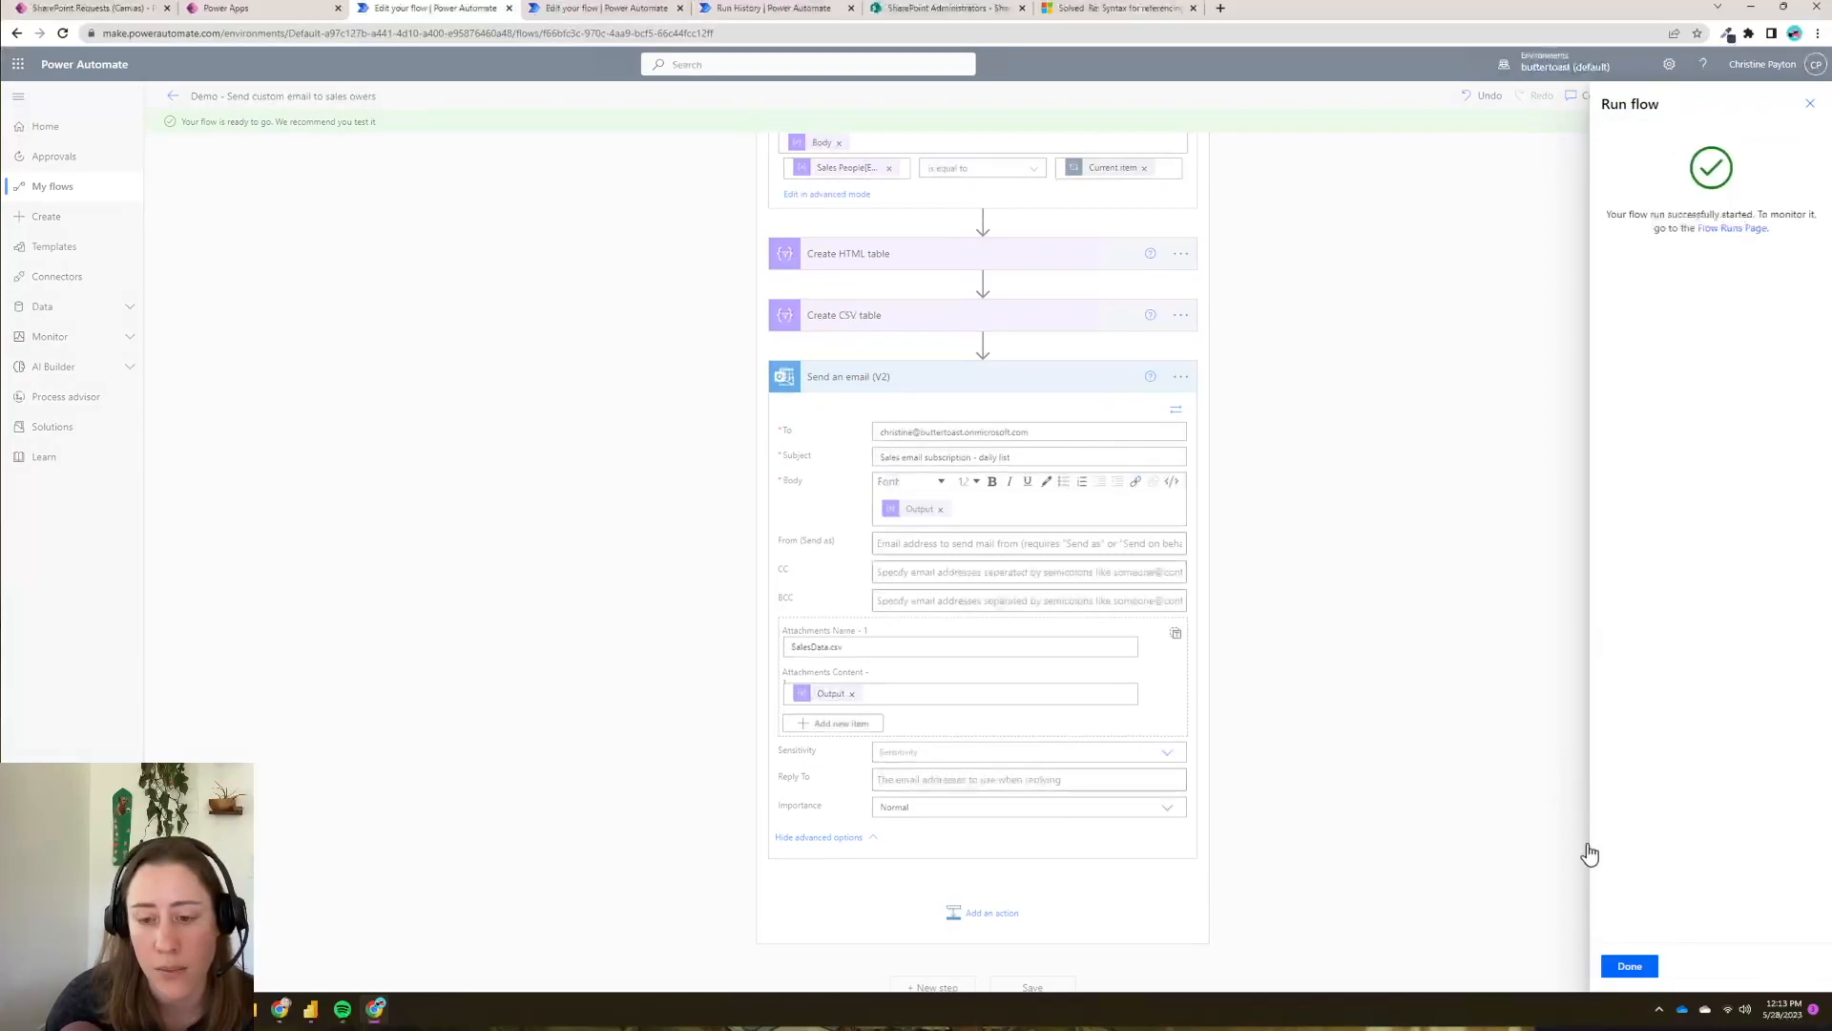
pyautogui.click(1640, 967)
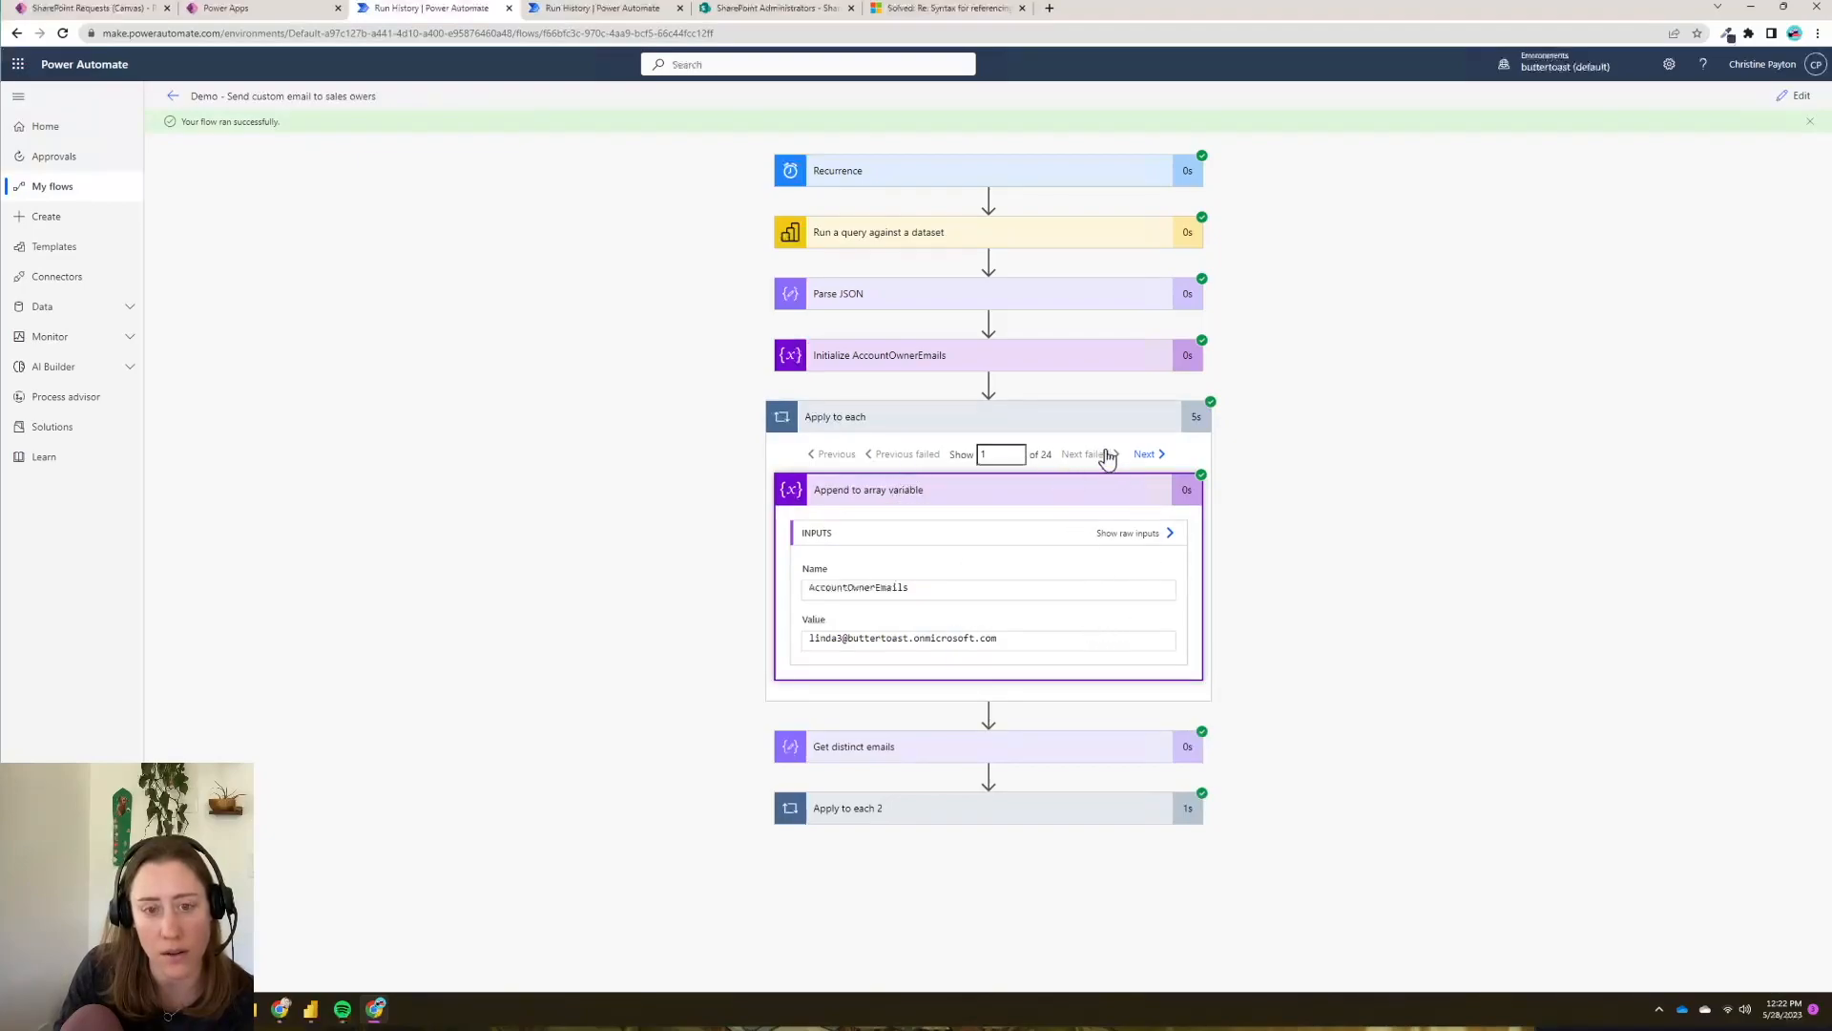
# - Advance two Apply to each iterations and inspect the Get distinct emails and Filter array outputs
pyautogui.click(1145, 456)
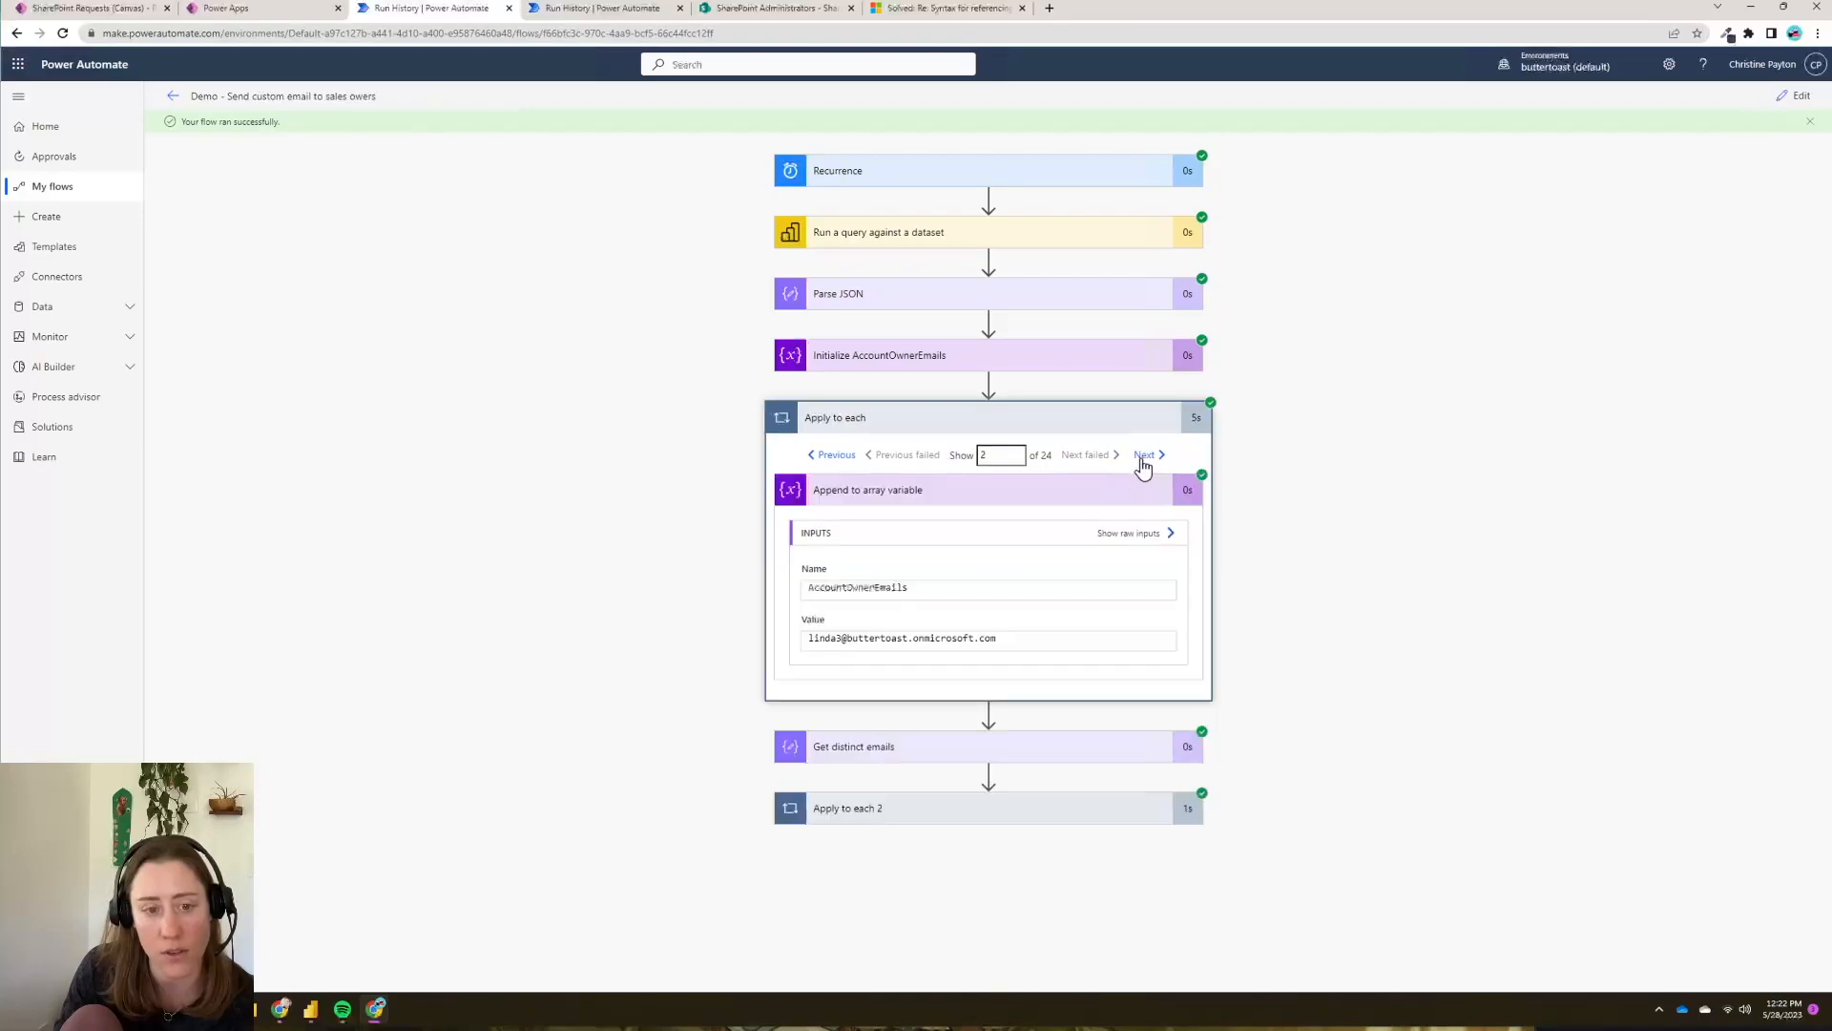
pyautogui.click(1144, 456)
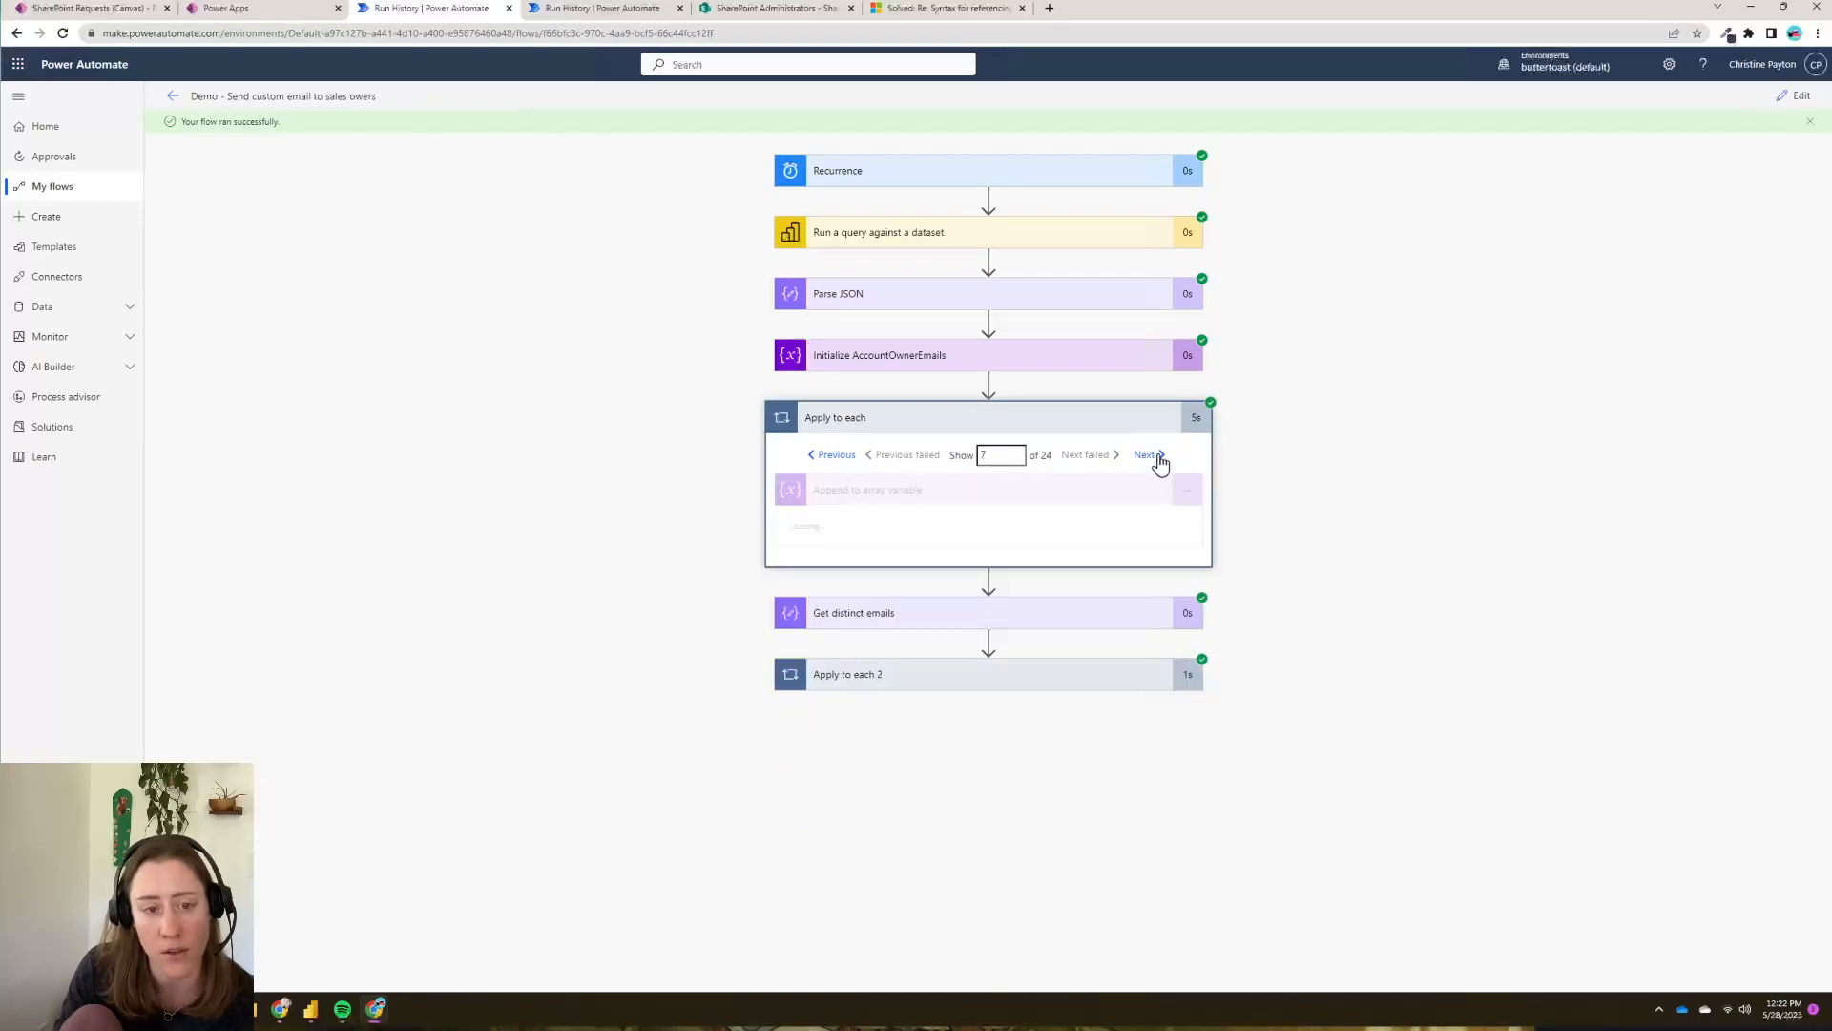
pyautogui.click(1039, 754)
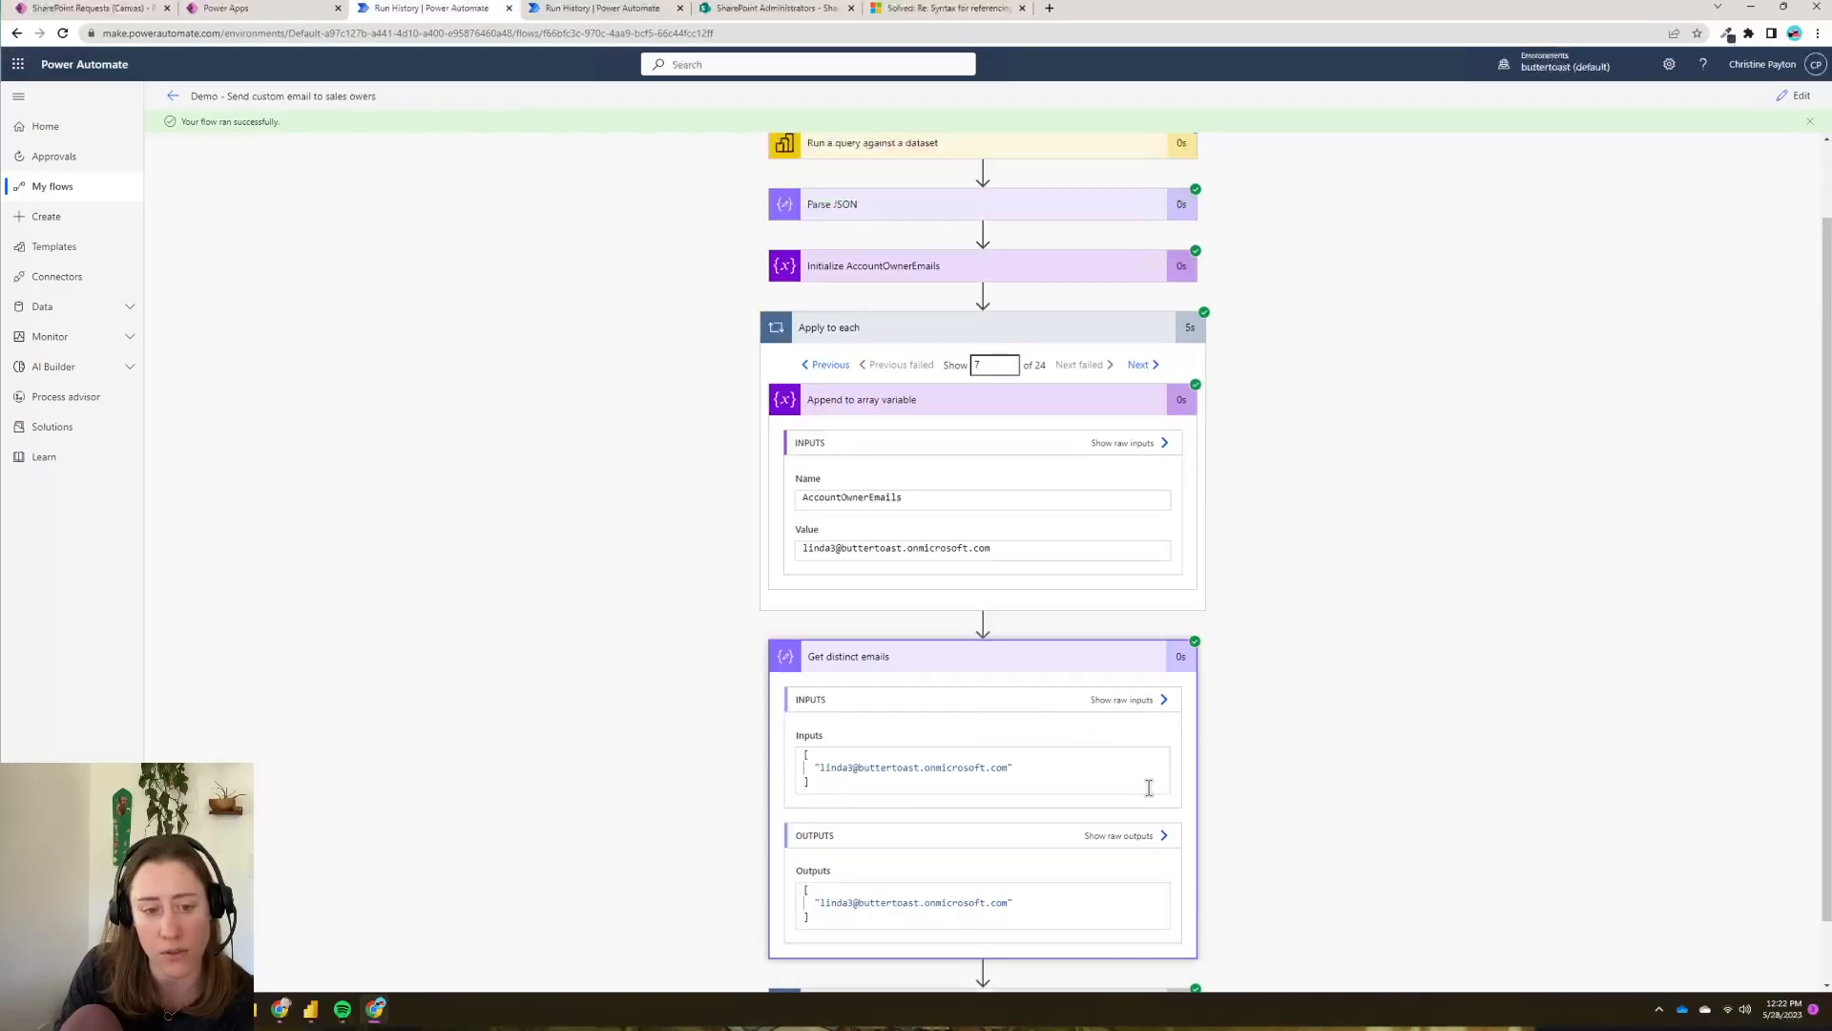
pyautogui.scroll(-1, 1344, 721)
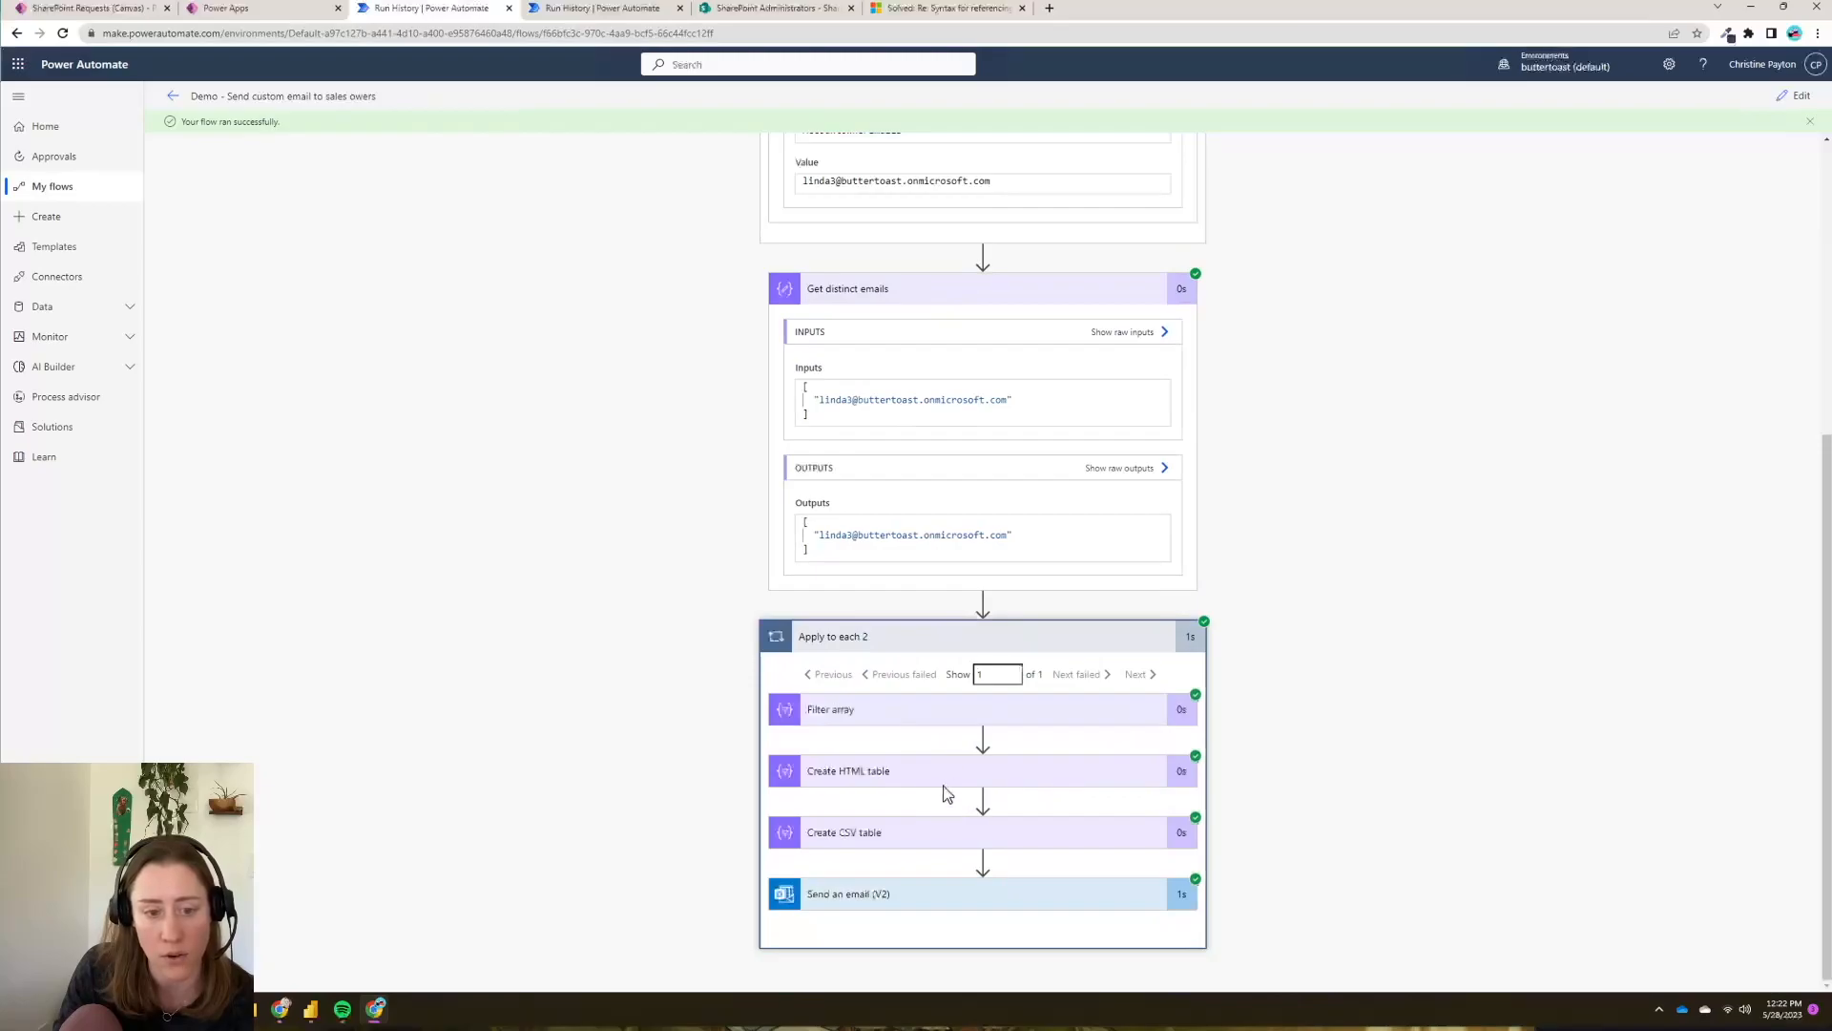
pyautogui.click(994, 712)
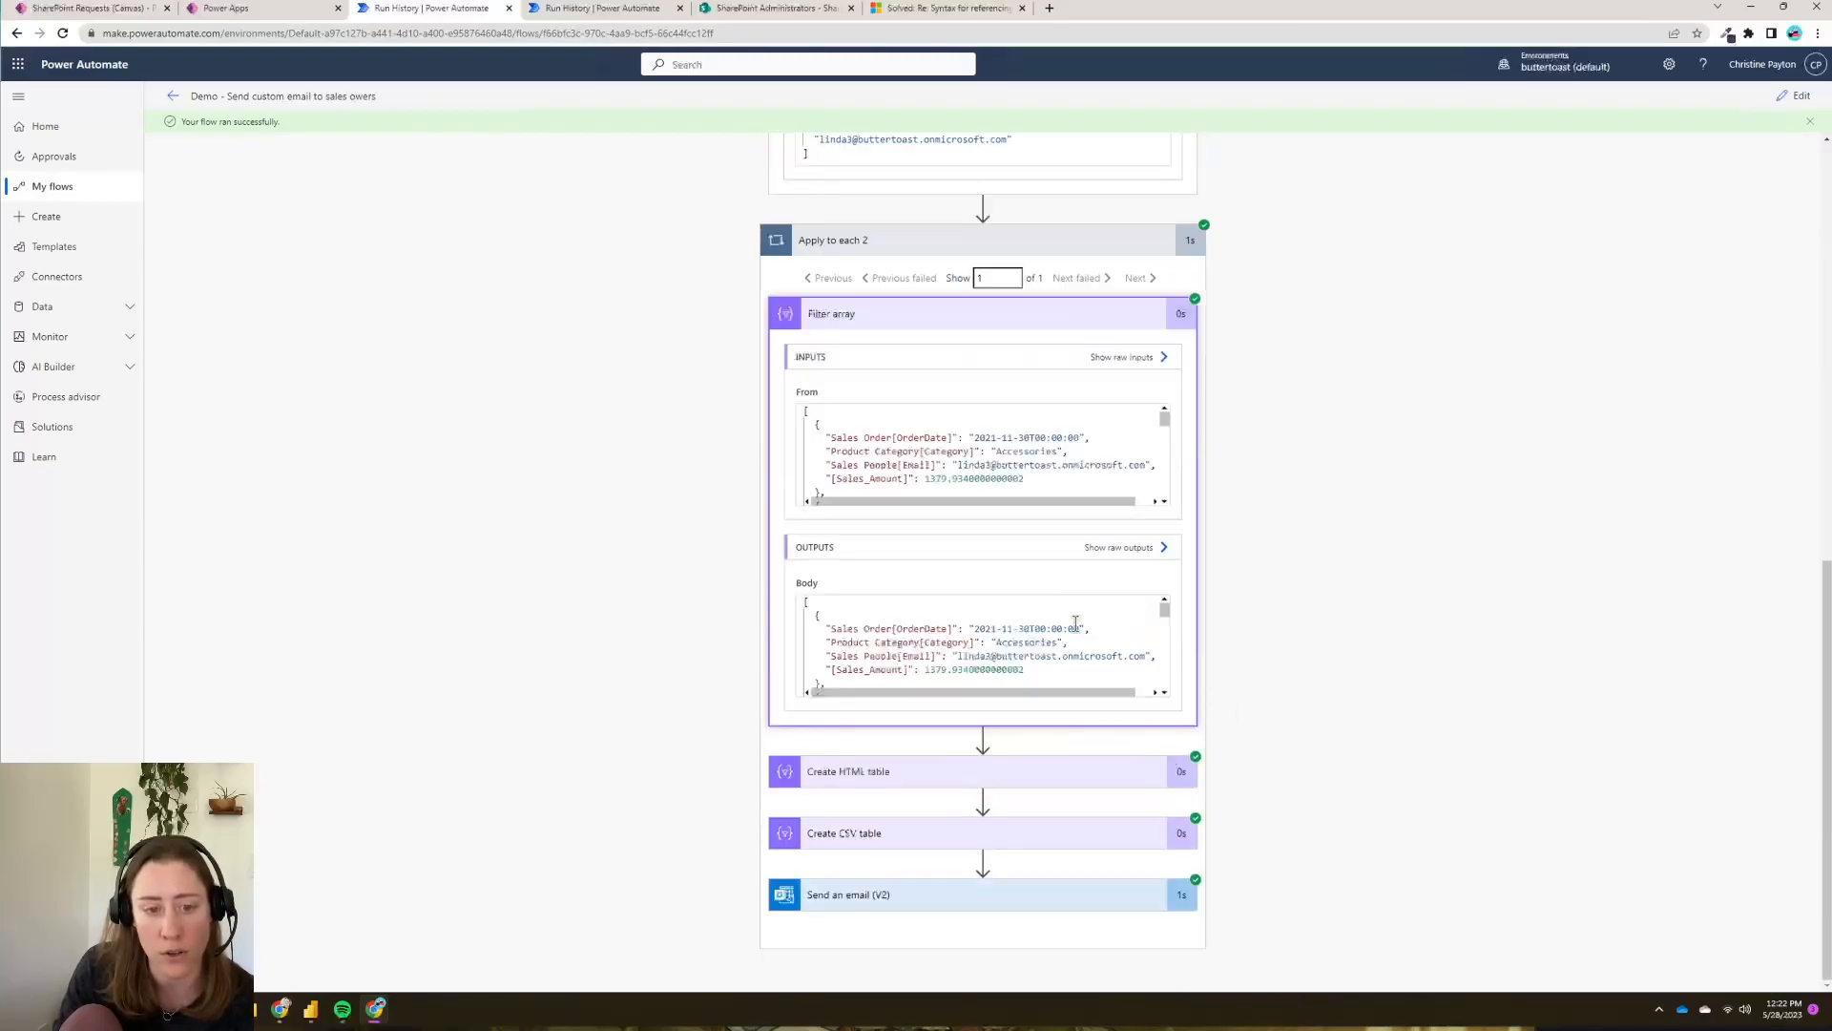
pyautogui.moveTo(962, 657); pyautogui.dragTo(1117, 658)
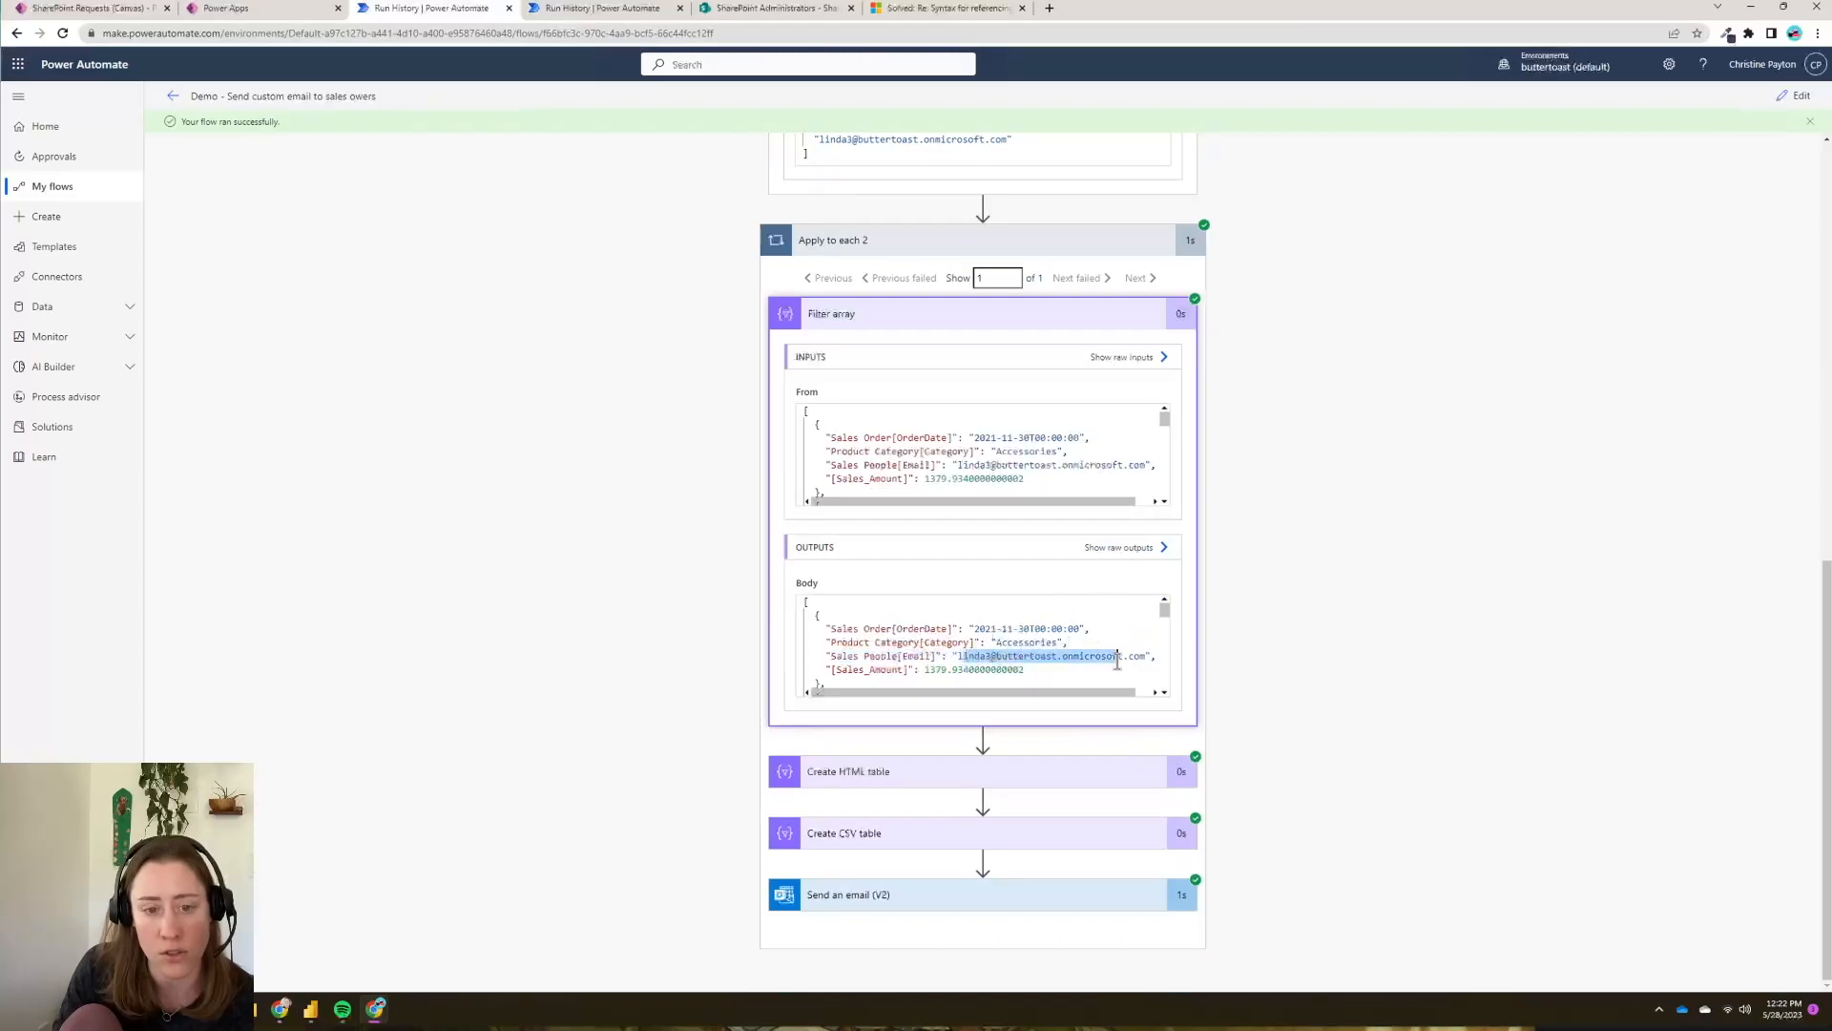
# - Review the Create HTML table and Create CSV table results, then open Outlook mail
pyautogui.scroll(-3, 1118, 658)
pyautogui.click(1069, 771)
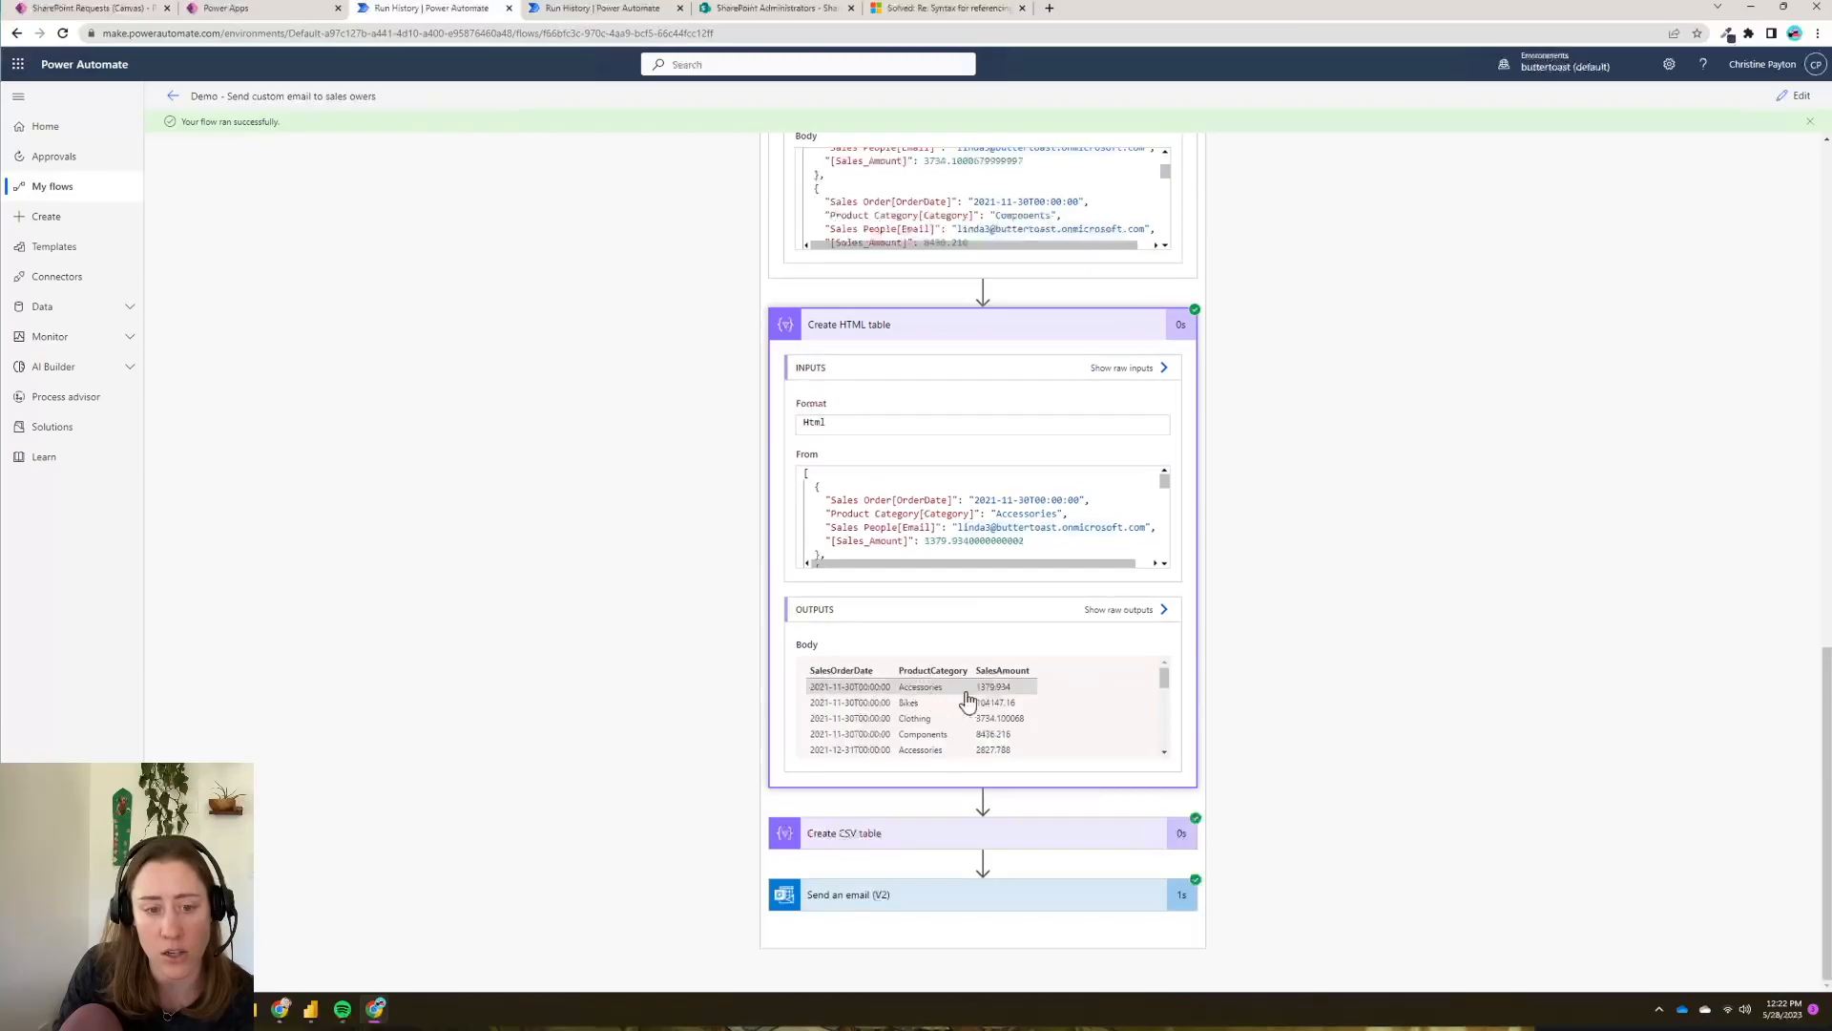
pyautogui.click(1071, 846)
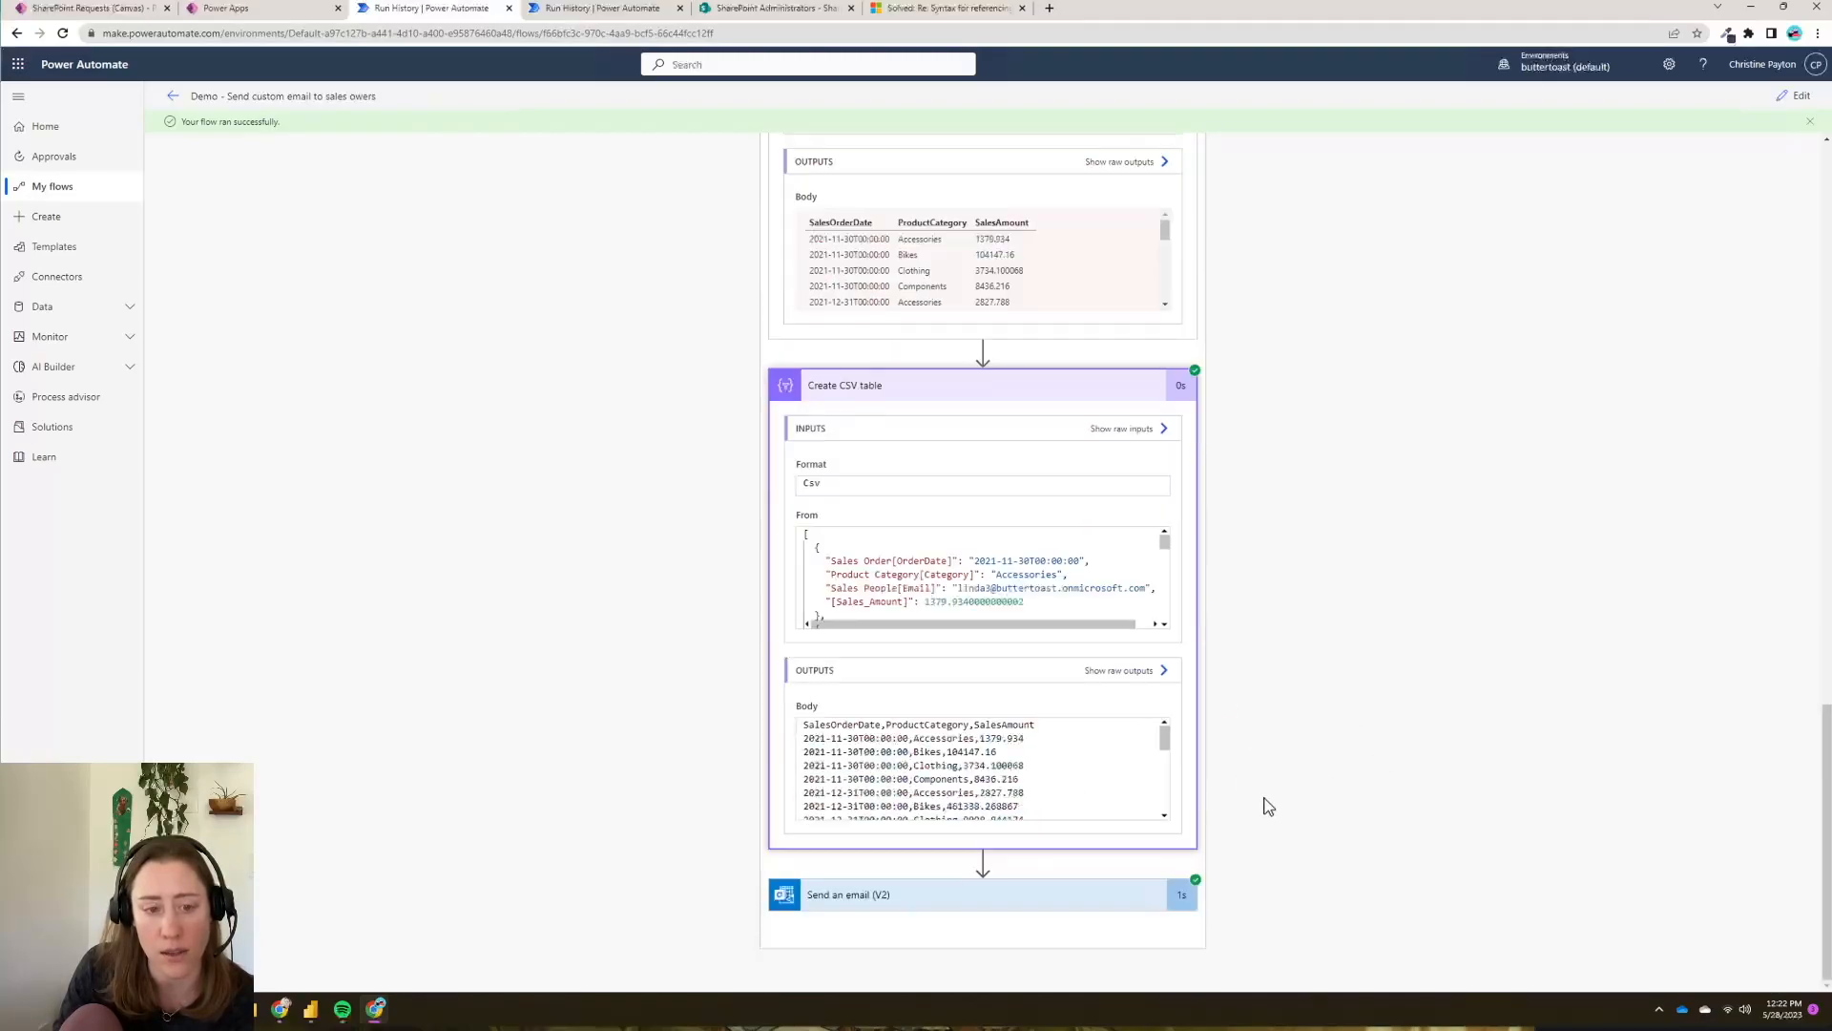
pyautogui.scroll(-4, 1406, 740)
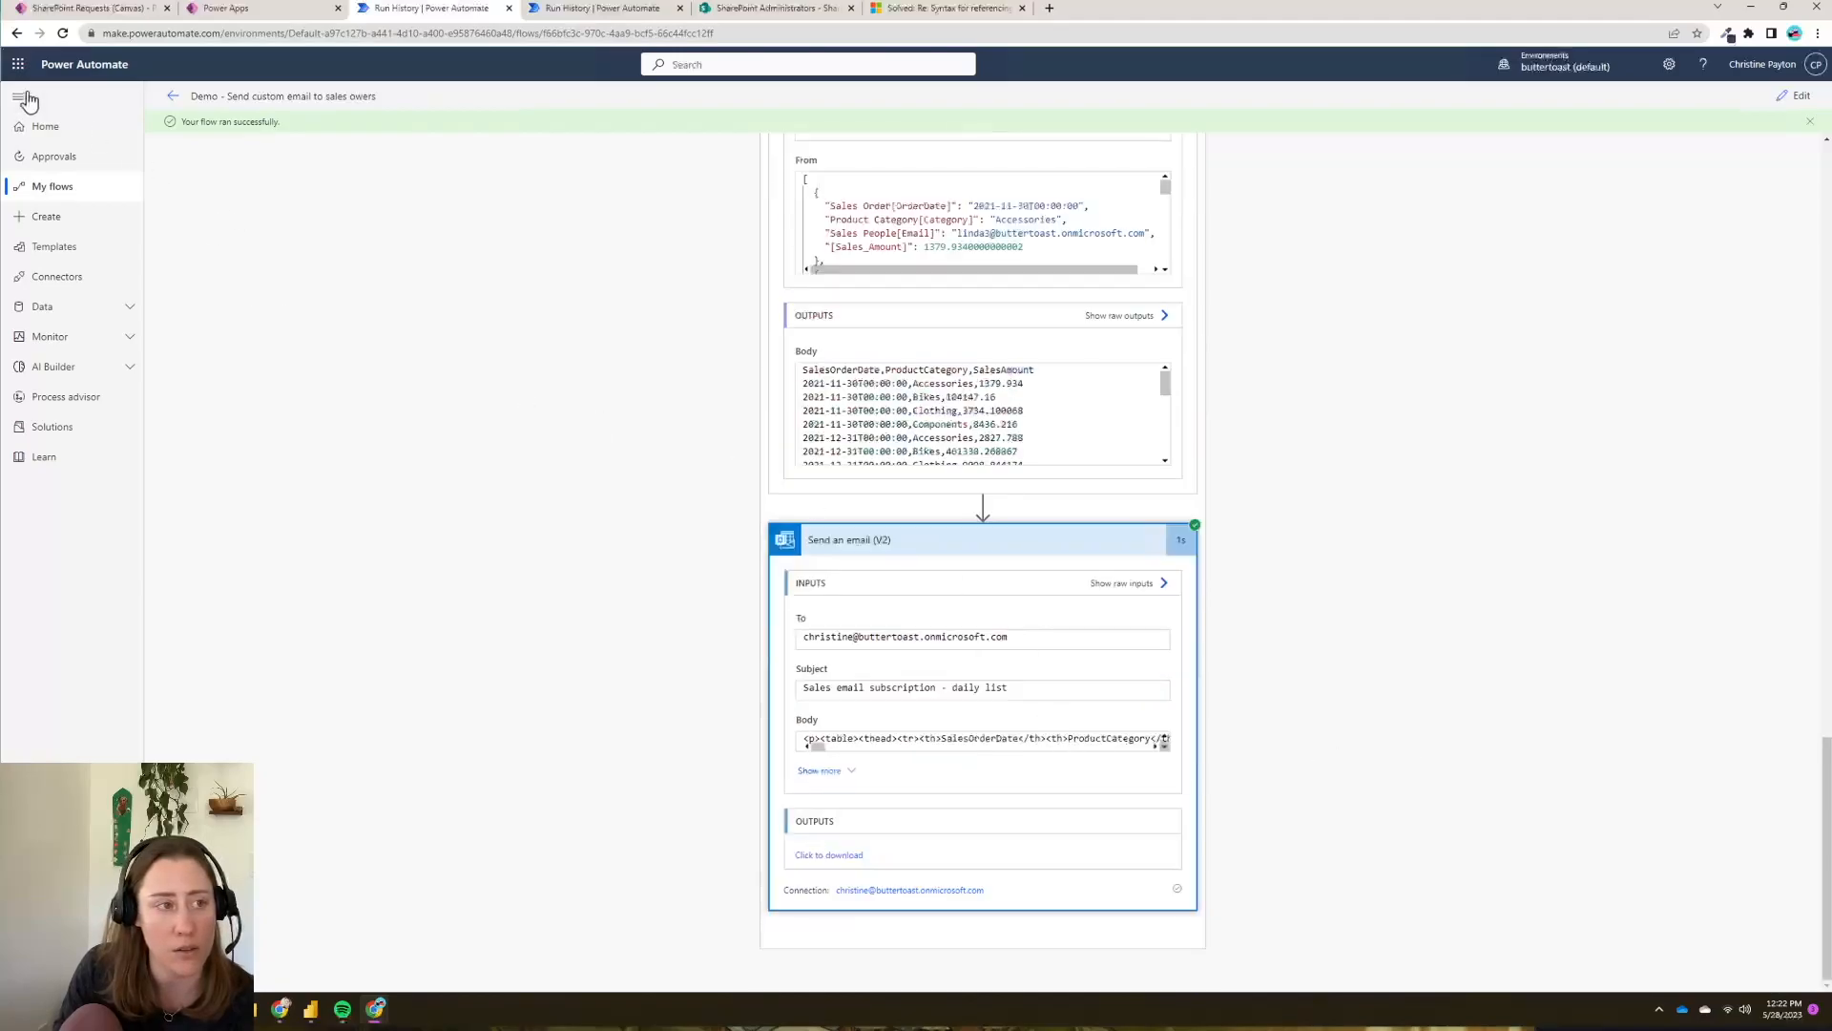
pyautogui.click(17, 65)
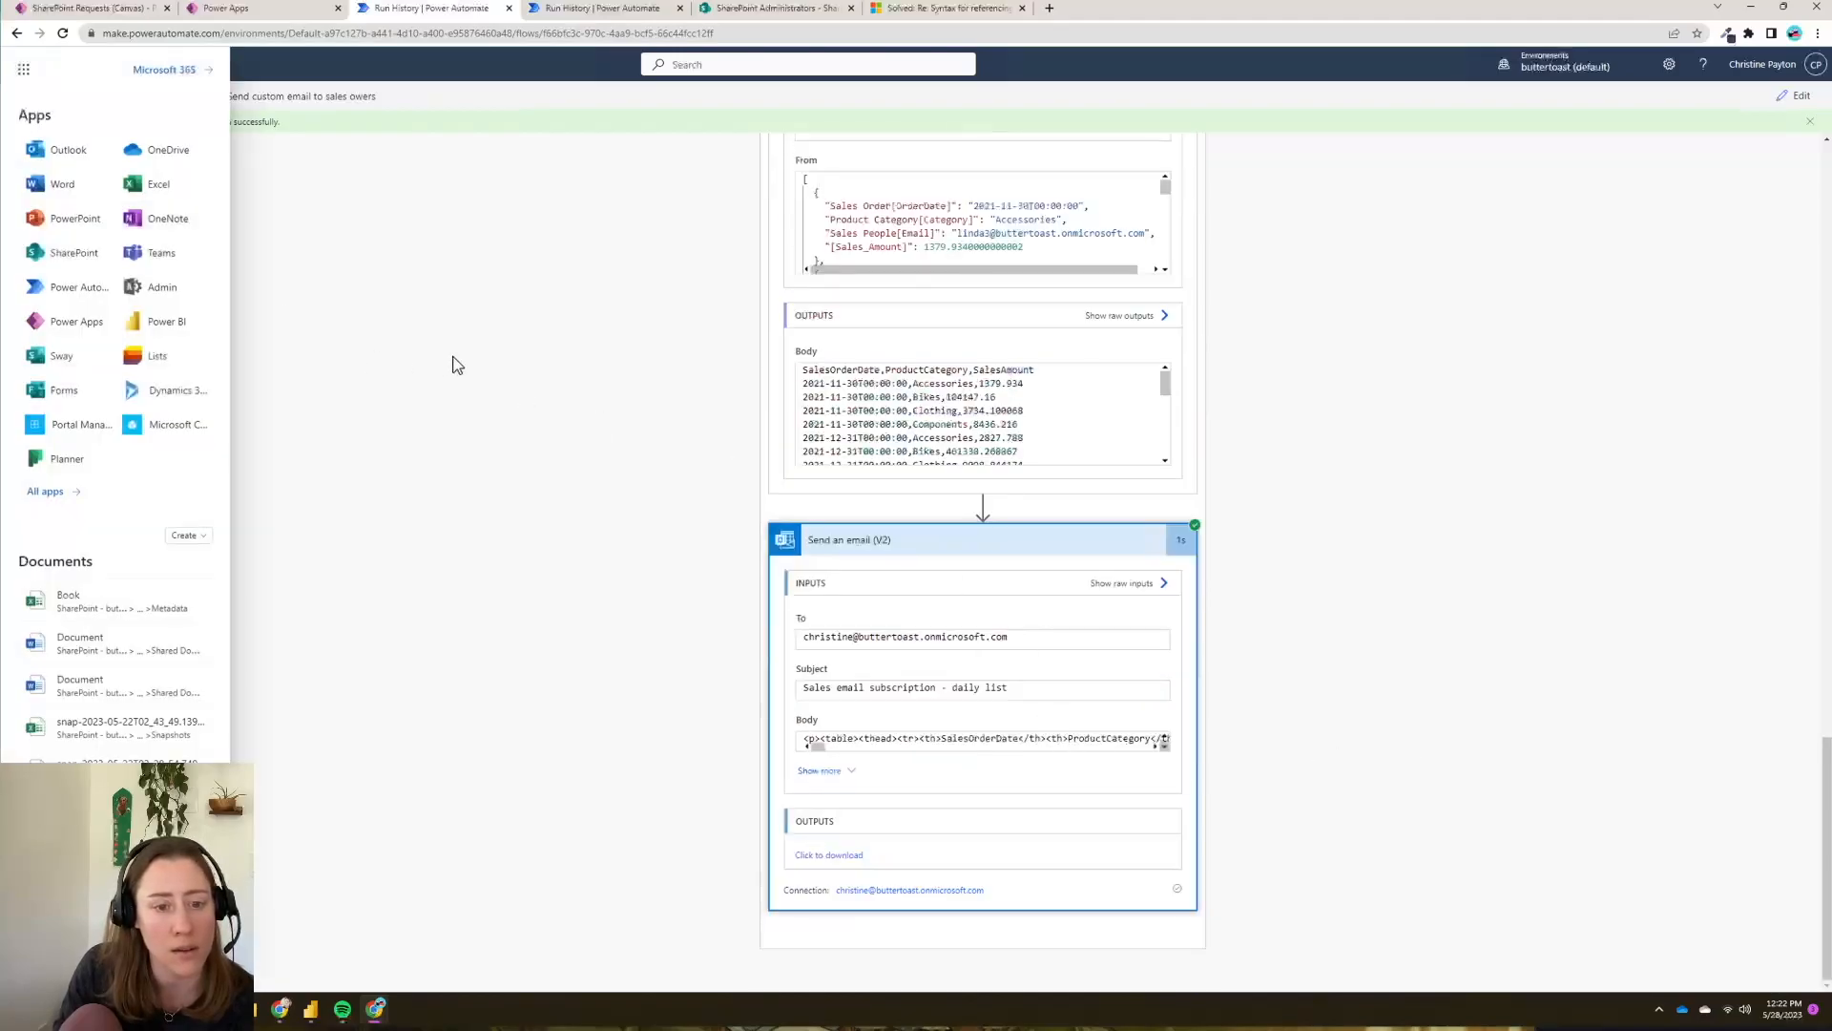
pyautogui.click(69, 150)
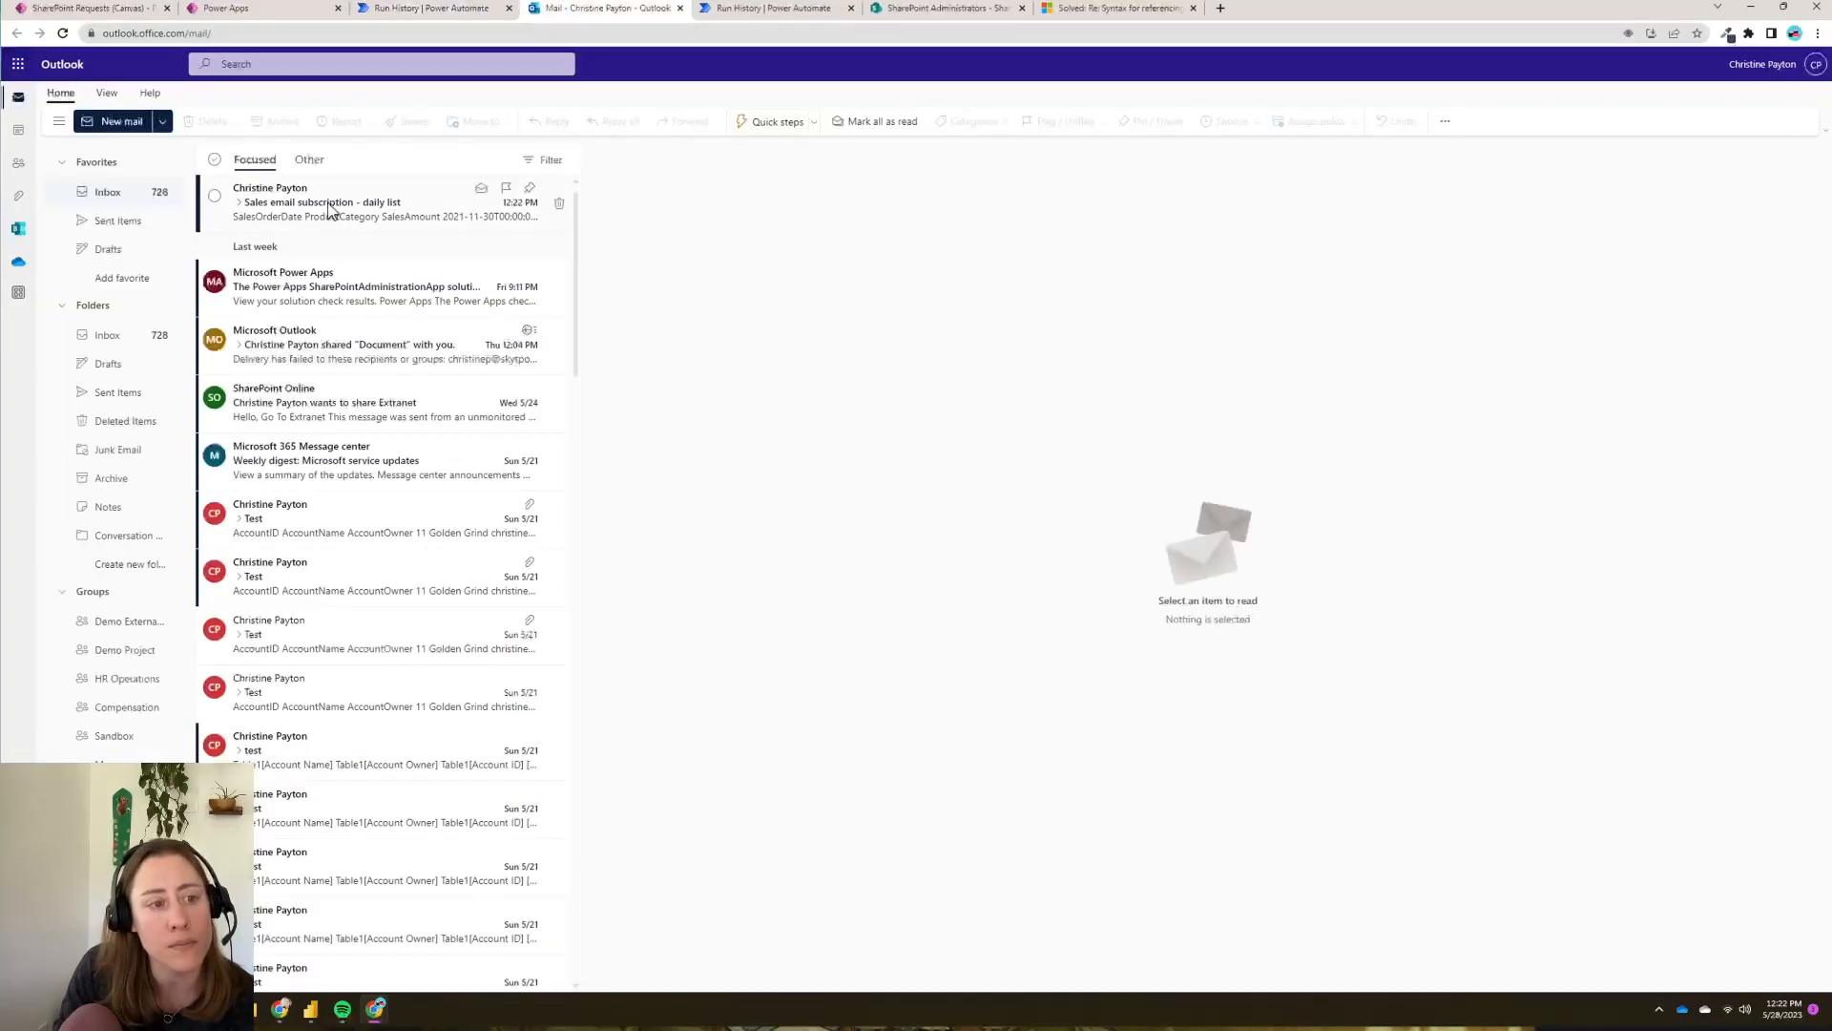
# - Open the 'Sales email subscription - daily list' message and preview its SalesData.csv attachment
pyautogui.click(329, 205)
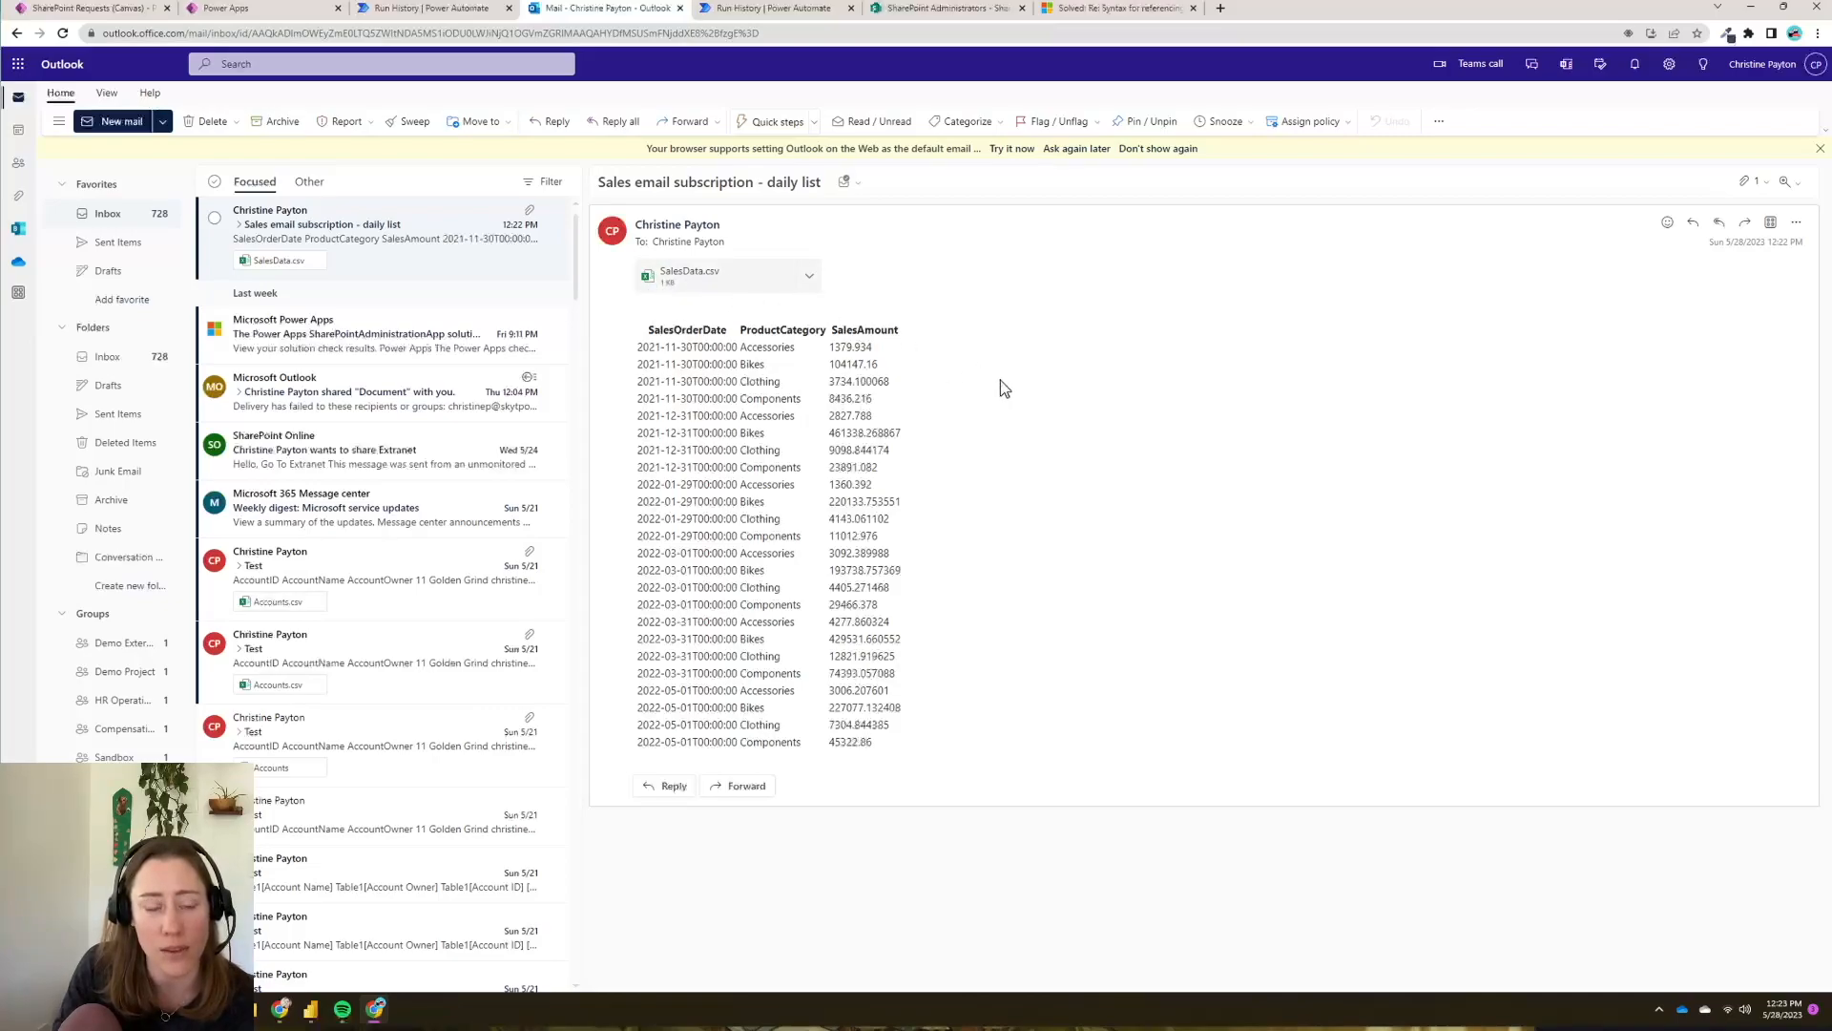
pyautogui.click(800, 276)
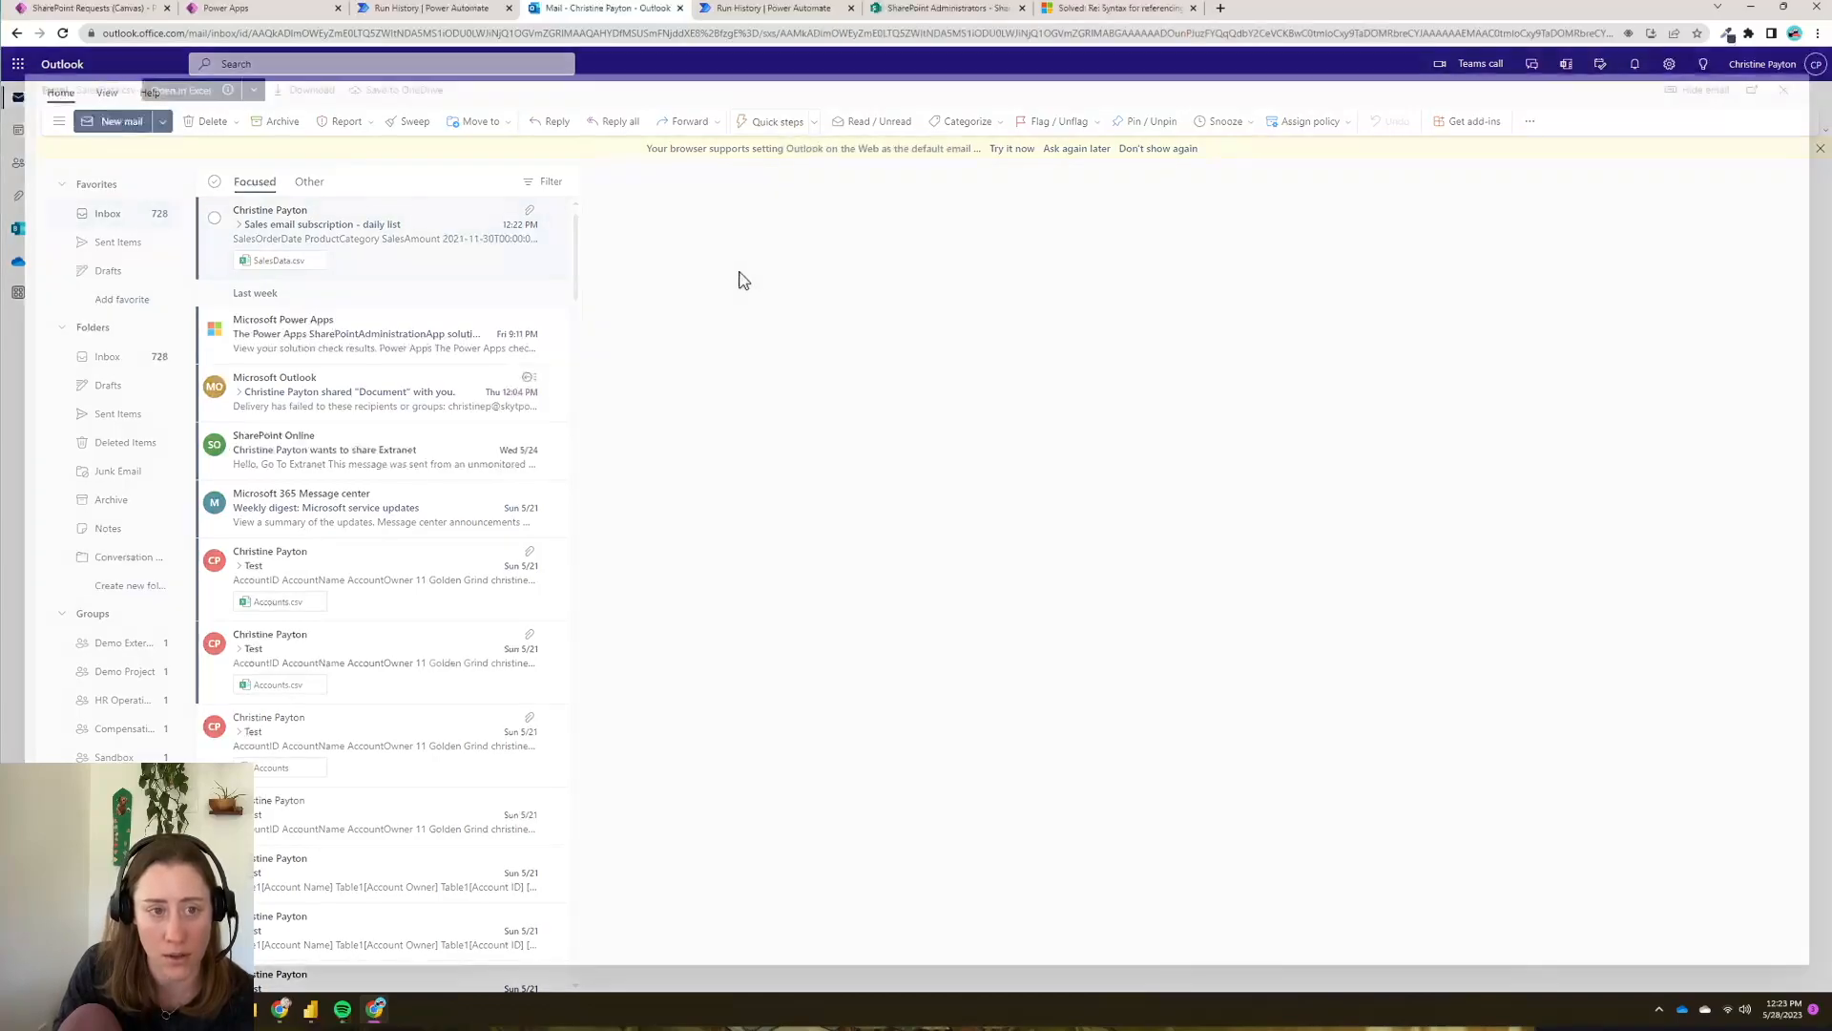